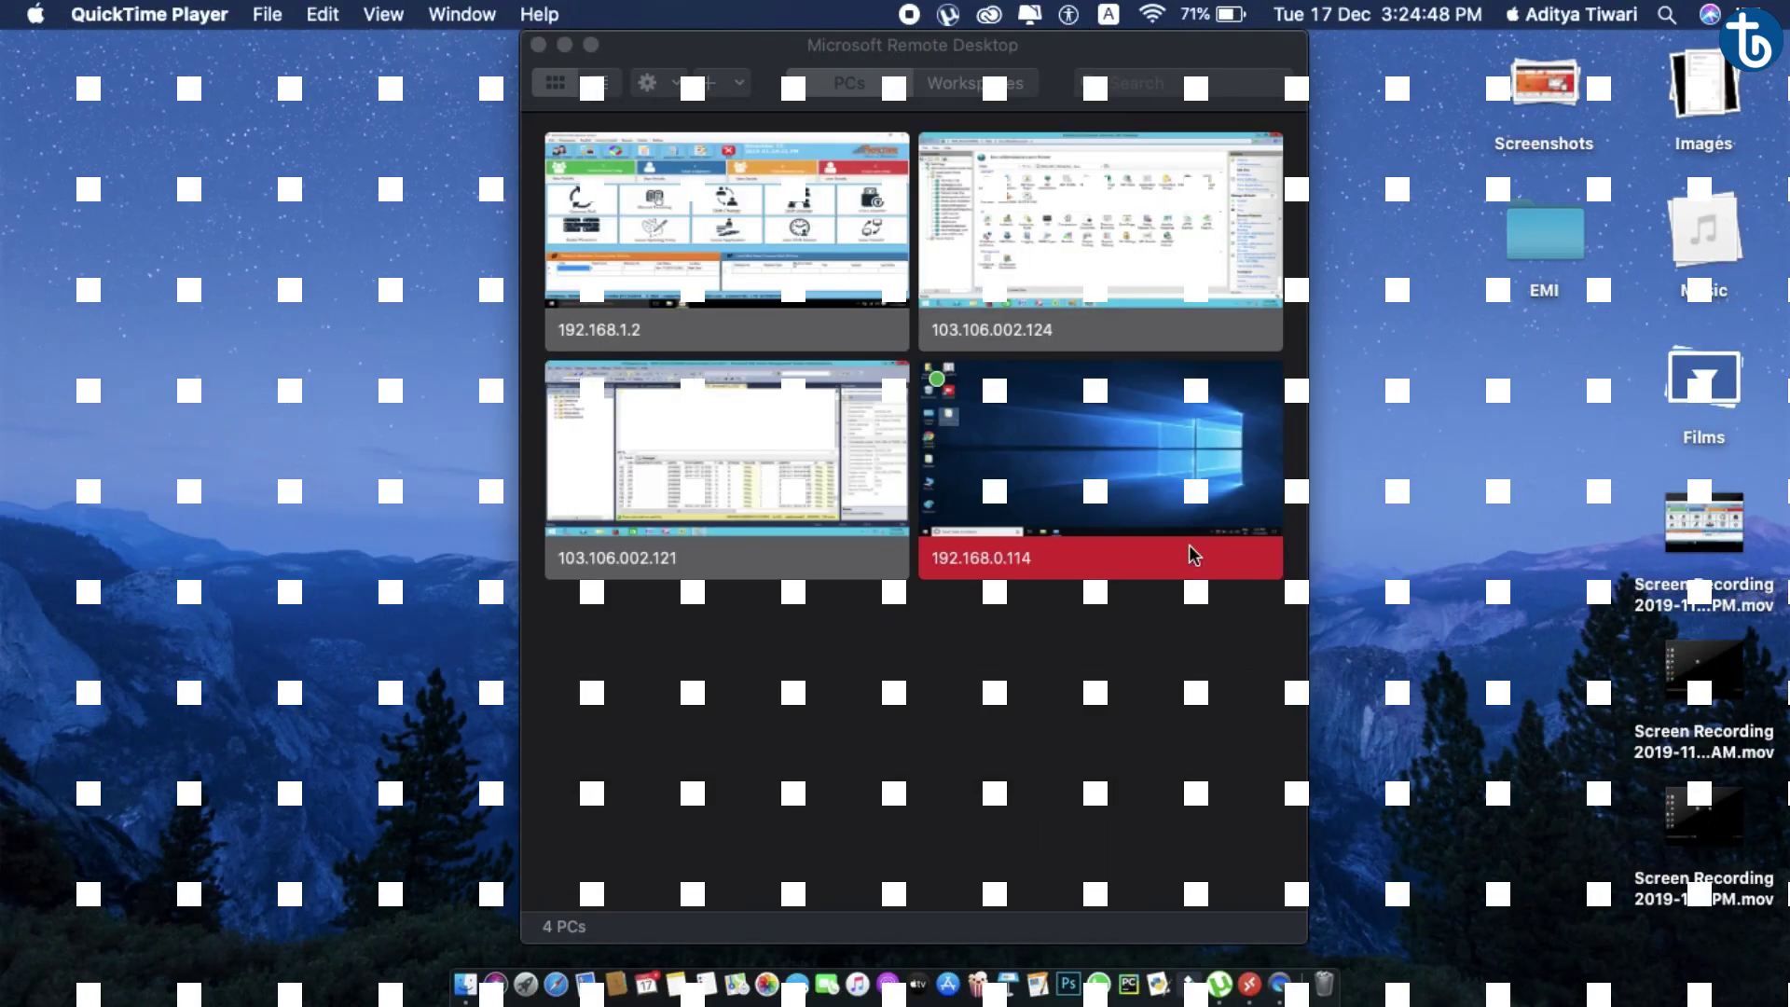
- Connect to the 192.168.0.114 PC and launch the setup file in the Biosoft Time Track folder
double_click(1076, 434)
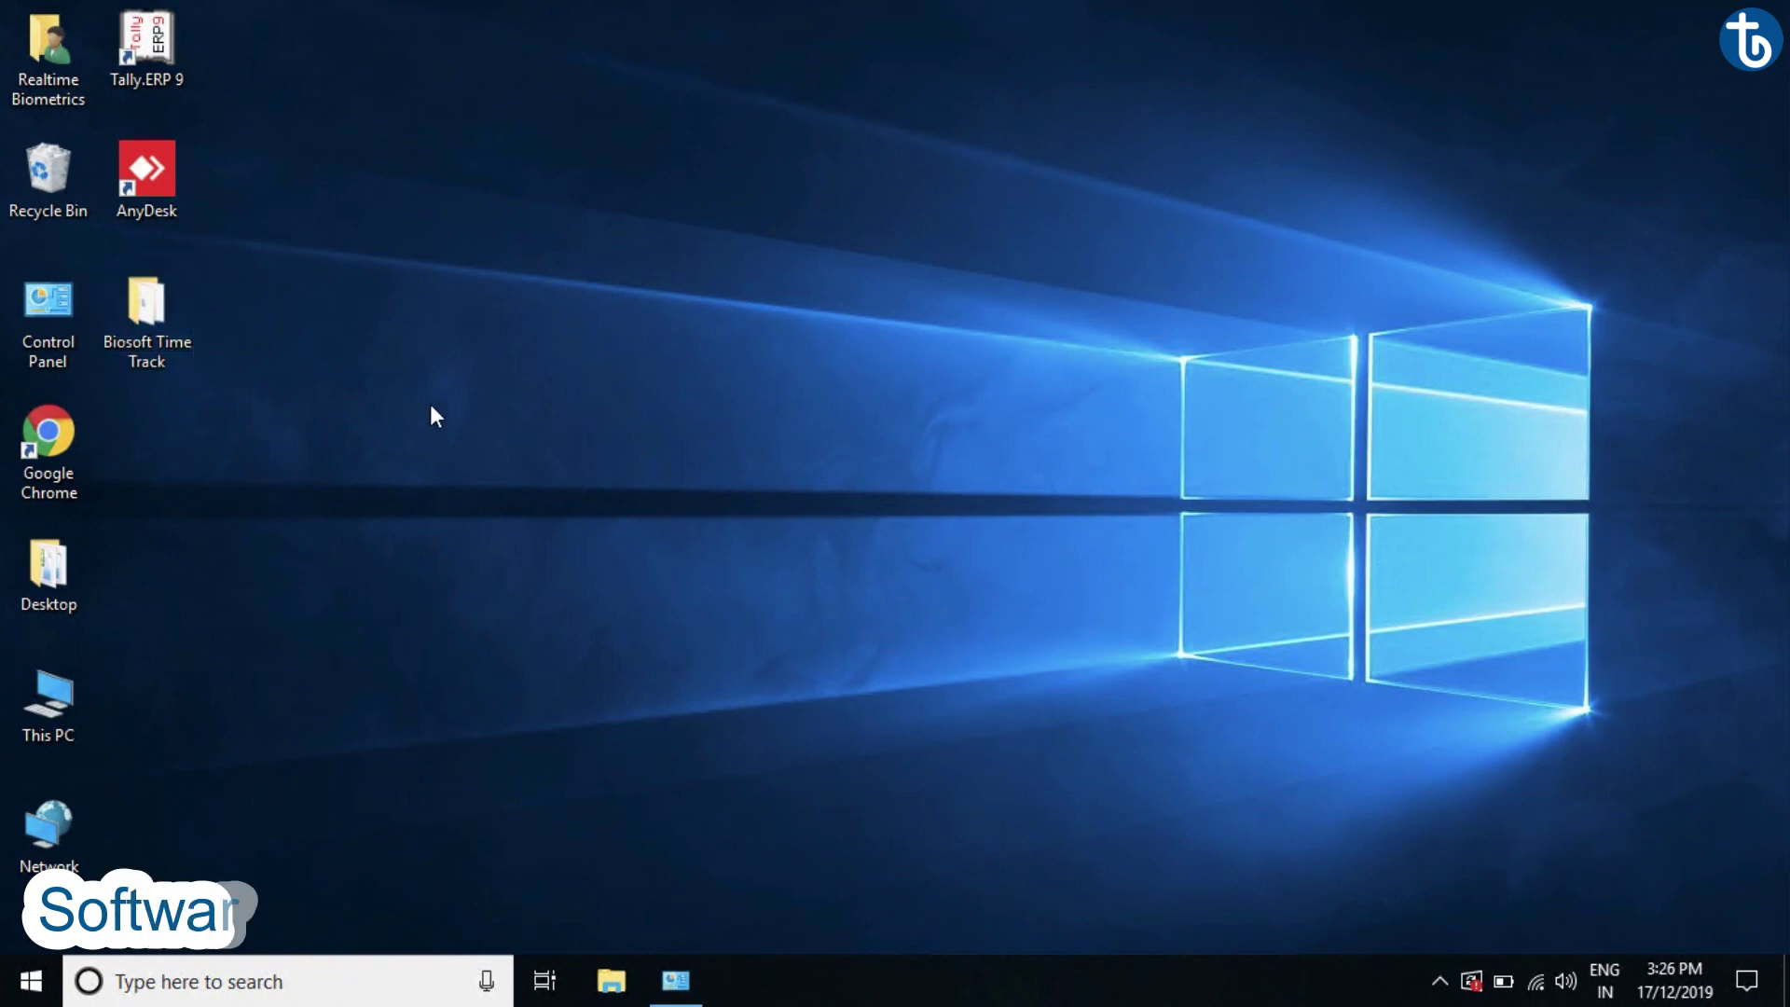
double_click(148, 317)
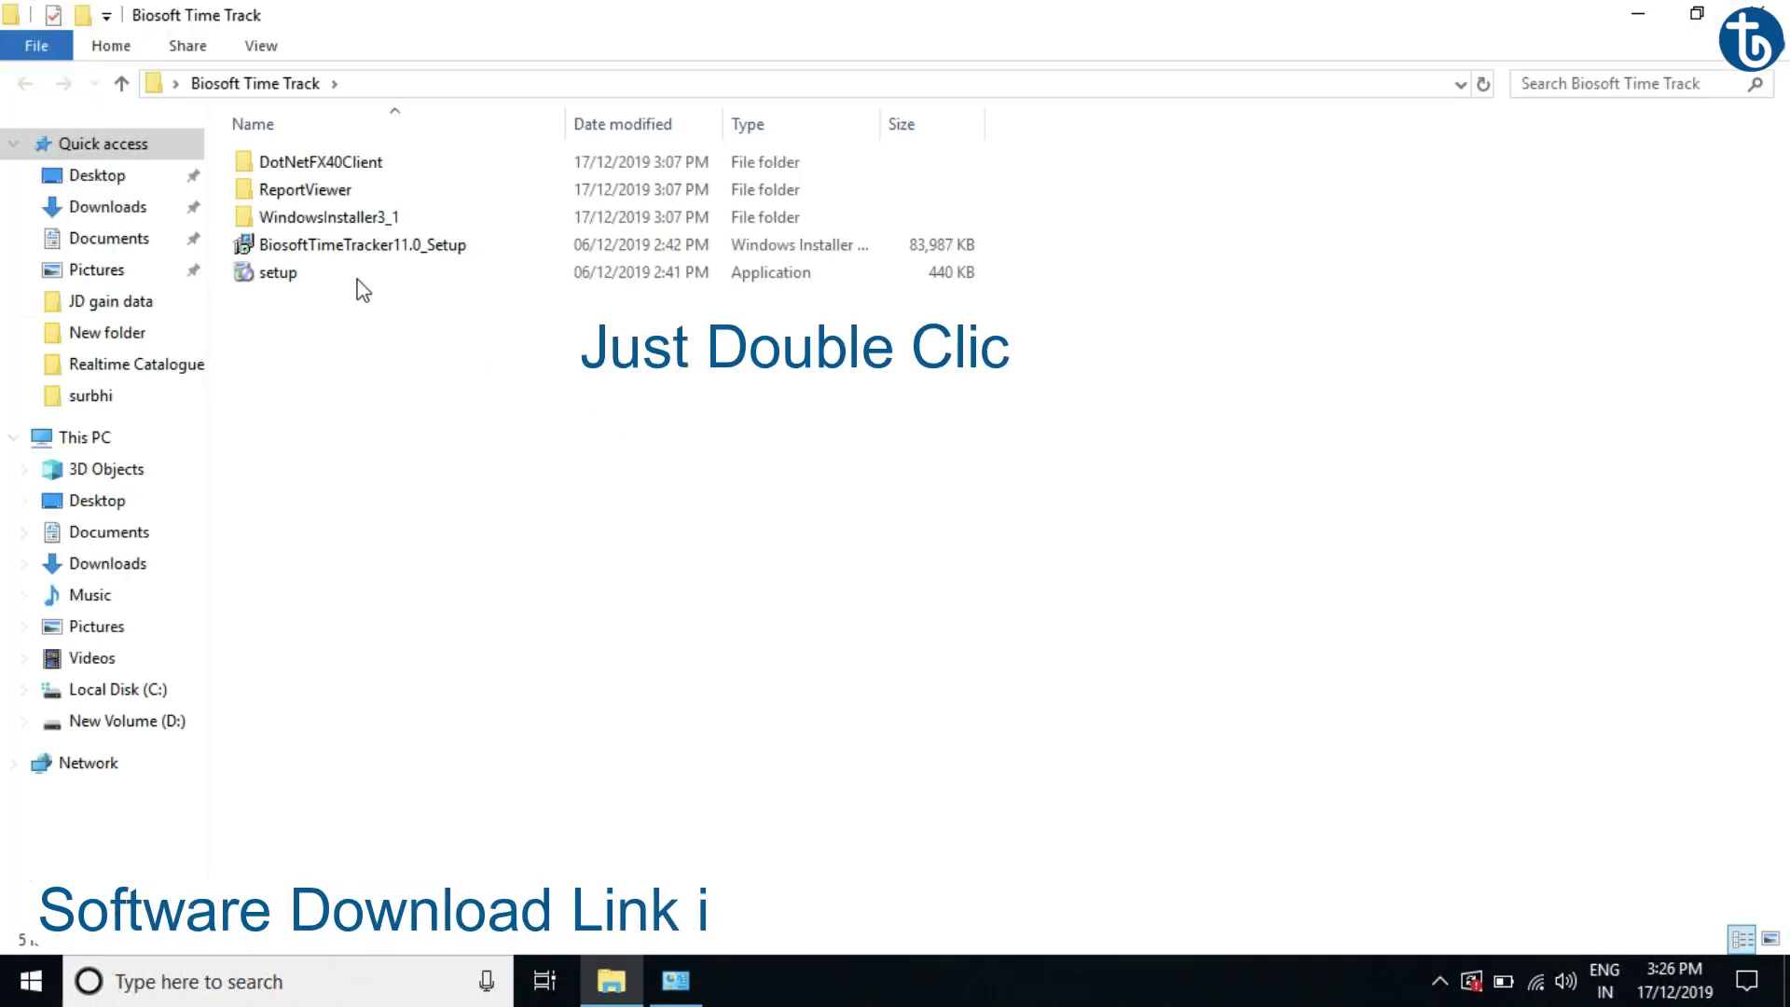
left_click(276, 274)
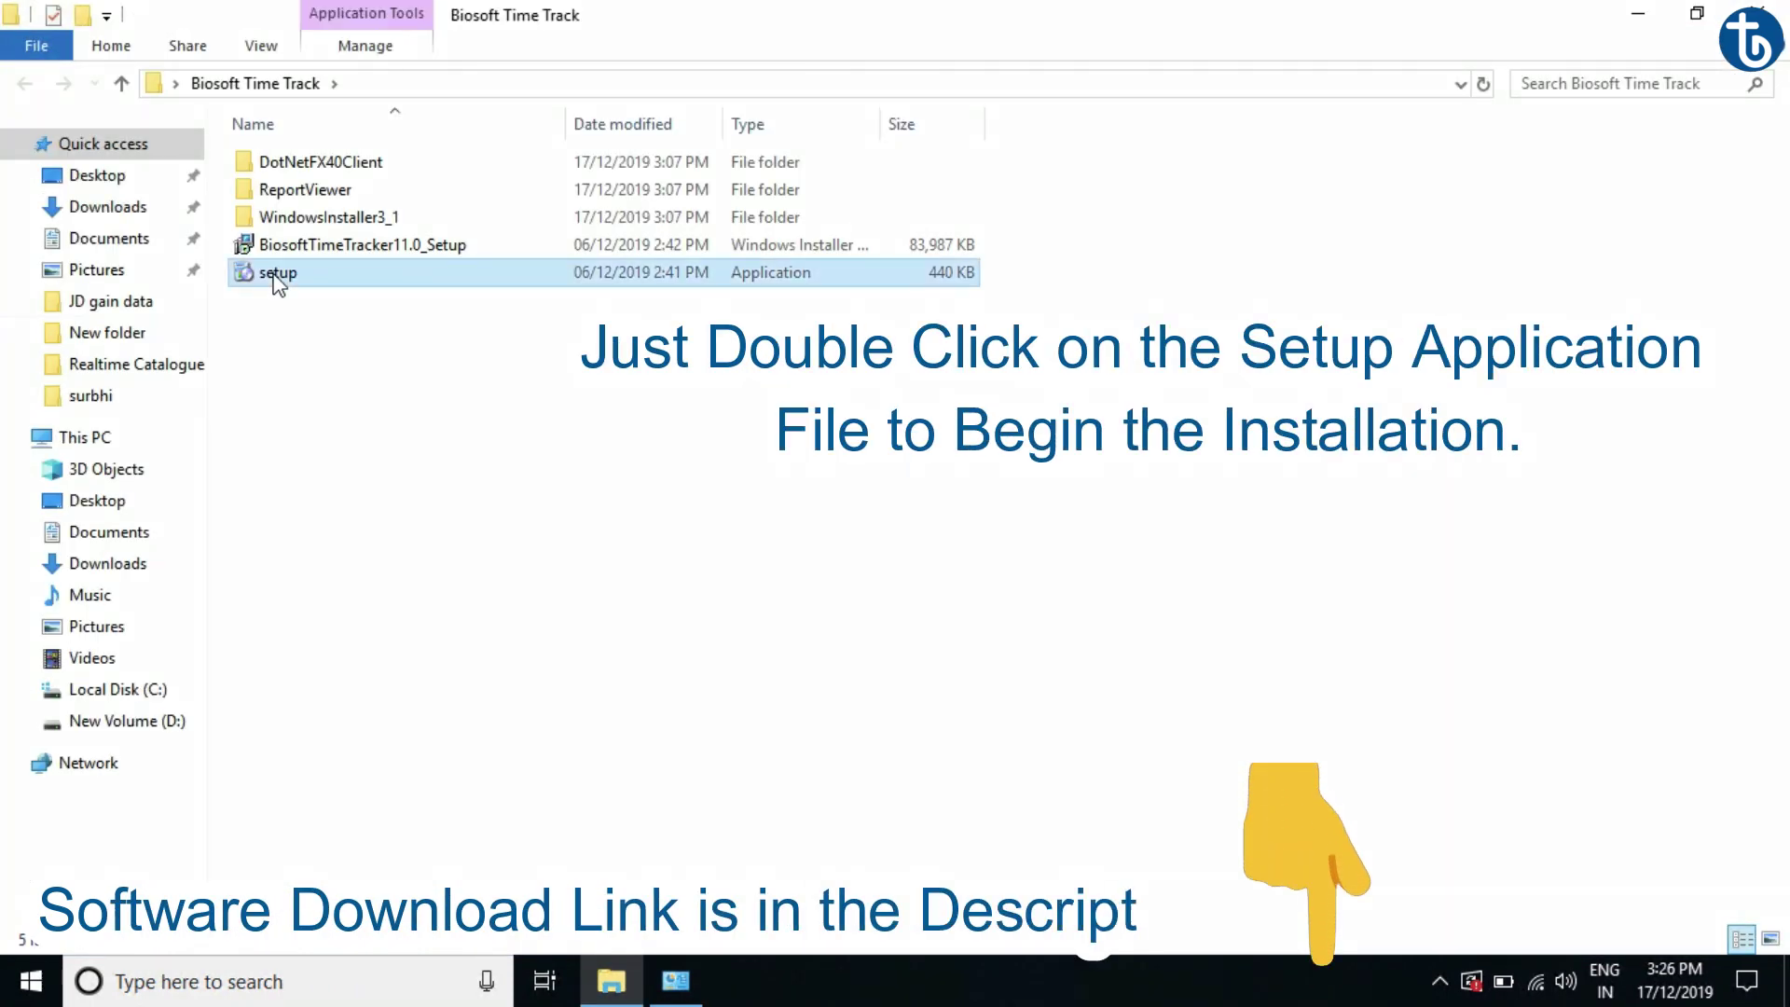
double_click(276, 276)
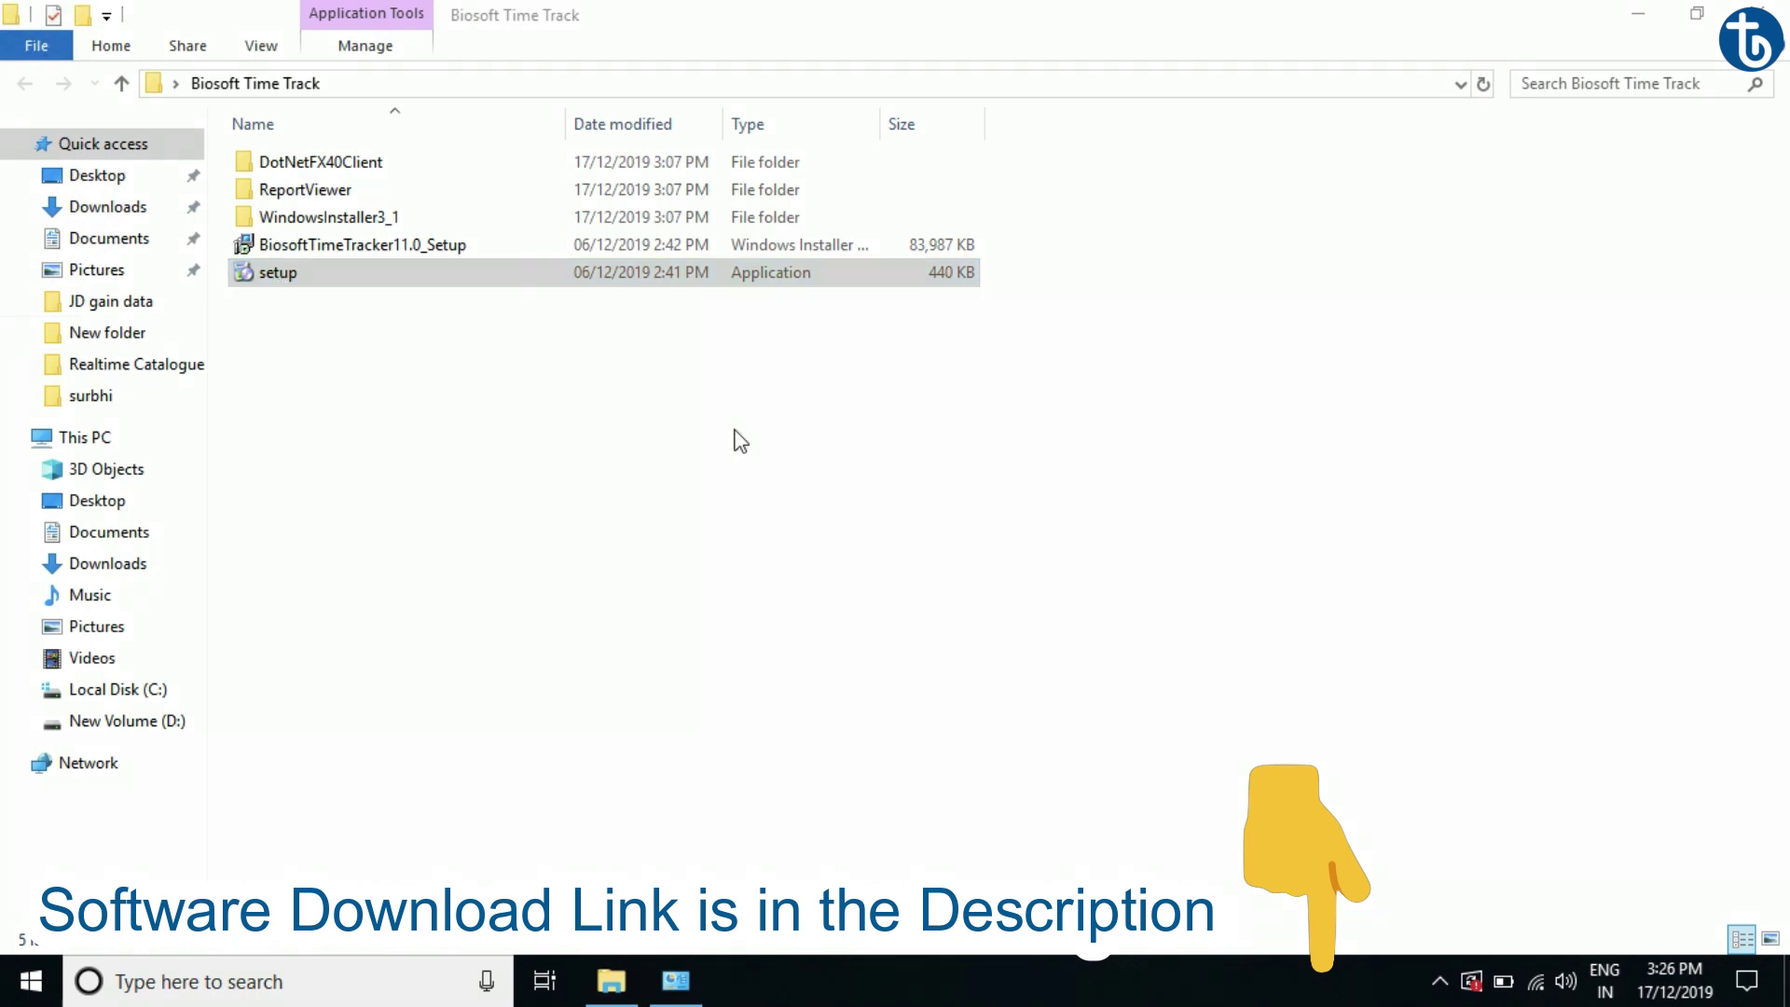
- Install BiosoftTimeTracker11.0 to the default folder for everyone, approving the UAC prompt
left_click(1776, 15)
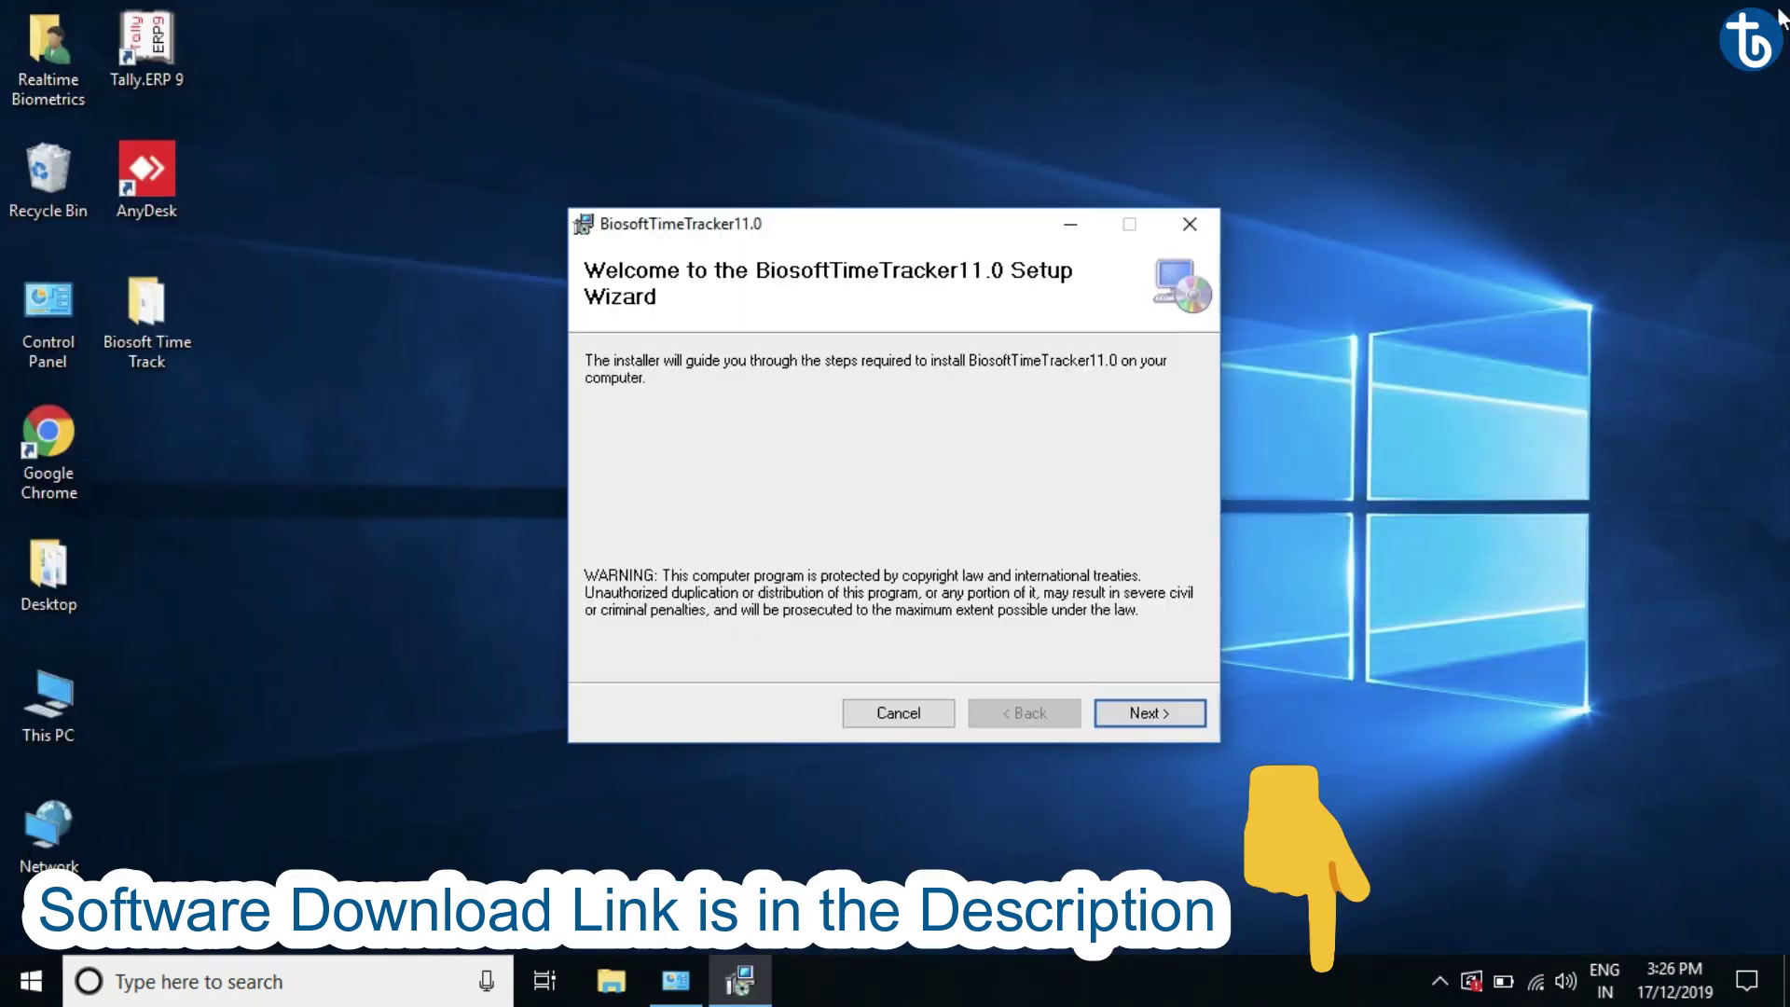
left_click(1149, 719)
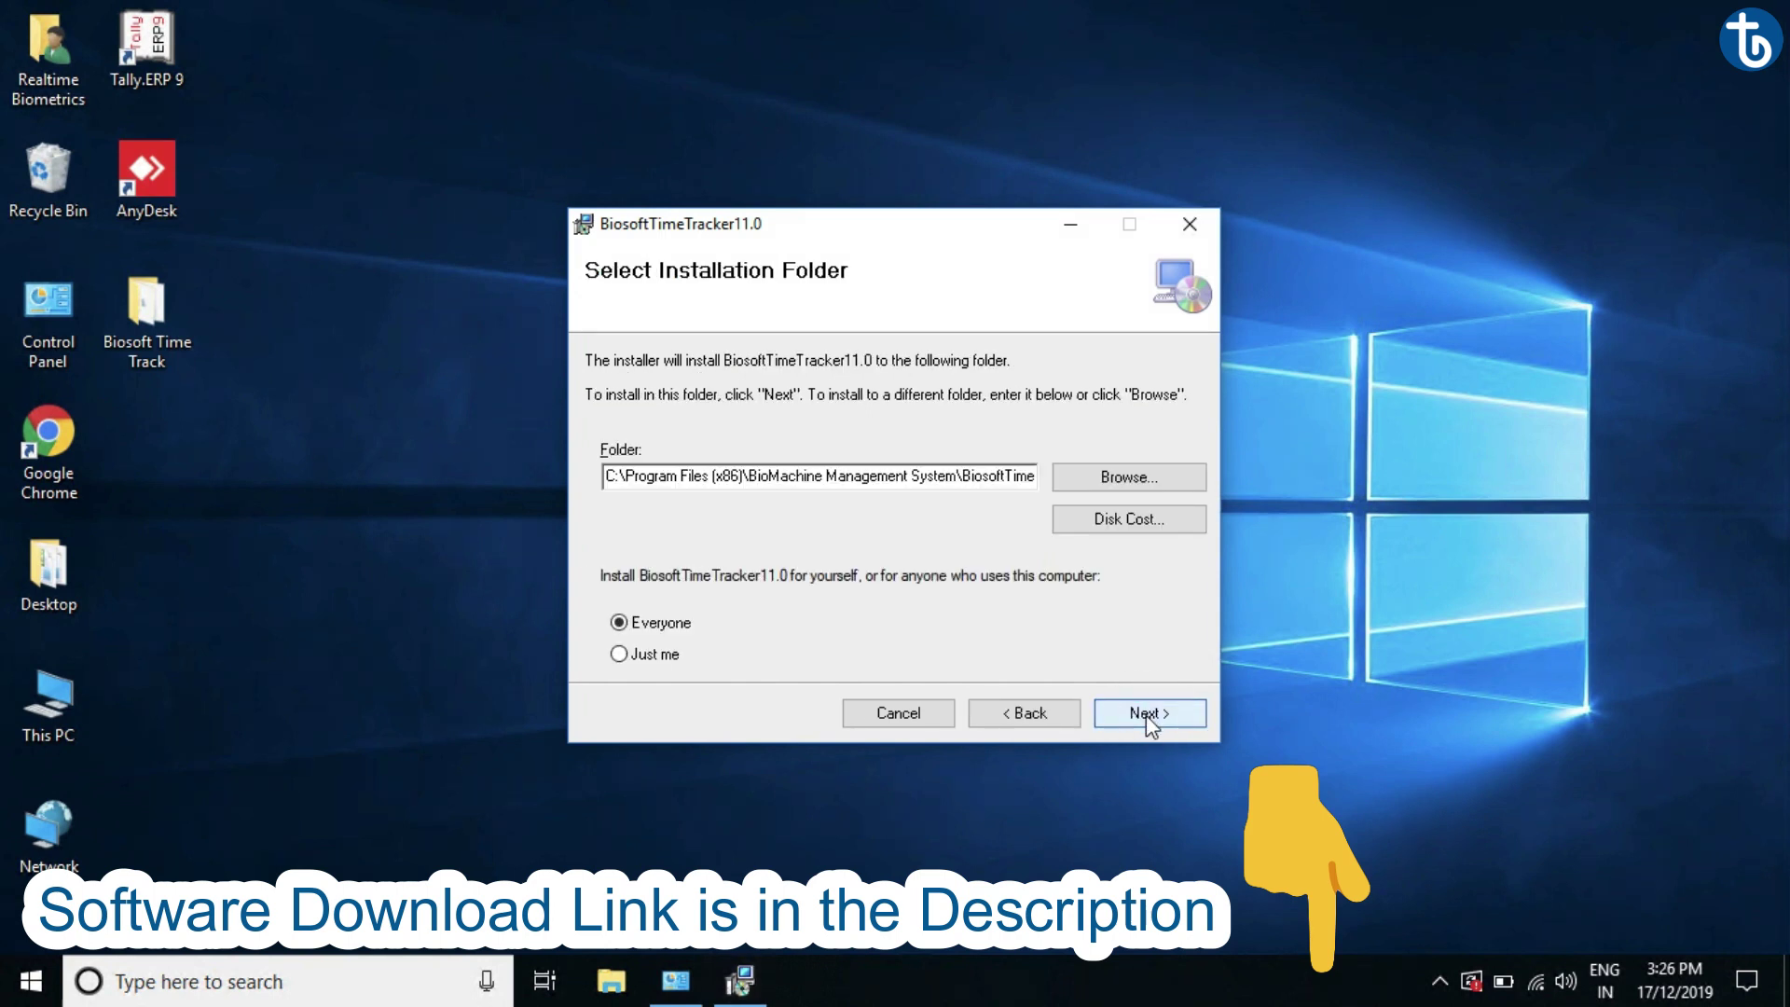
left_click(1149, 719)
left_click(1149, 719)
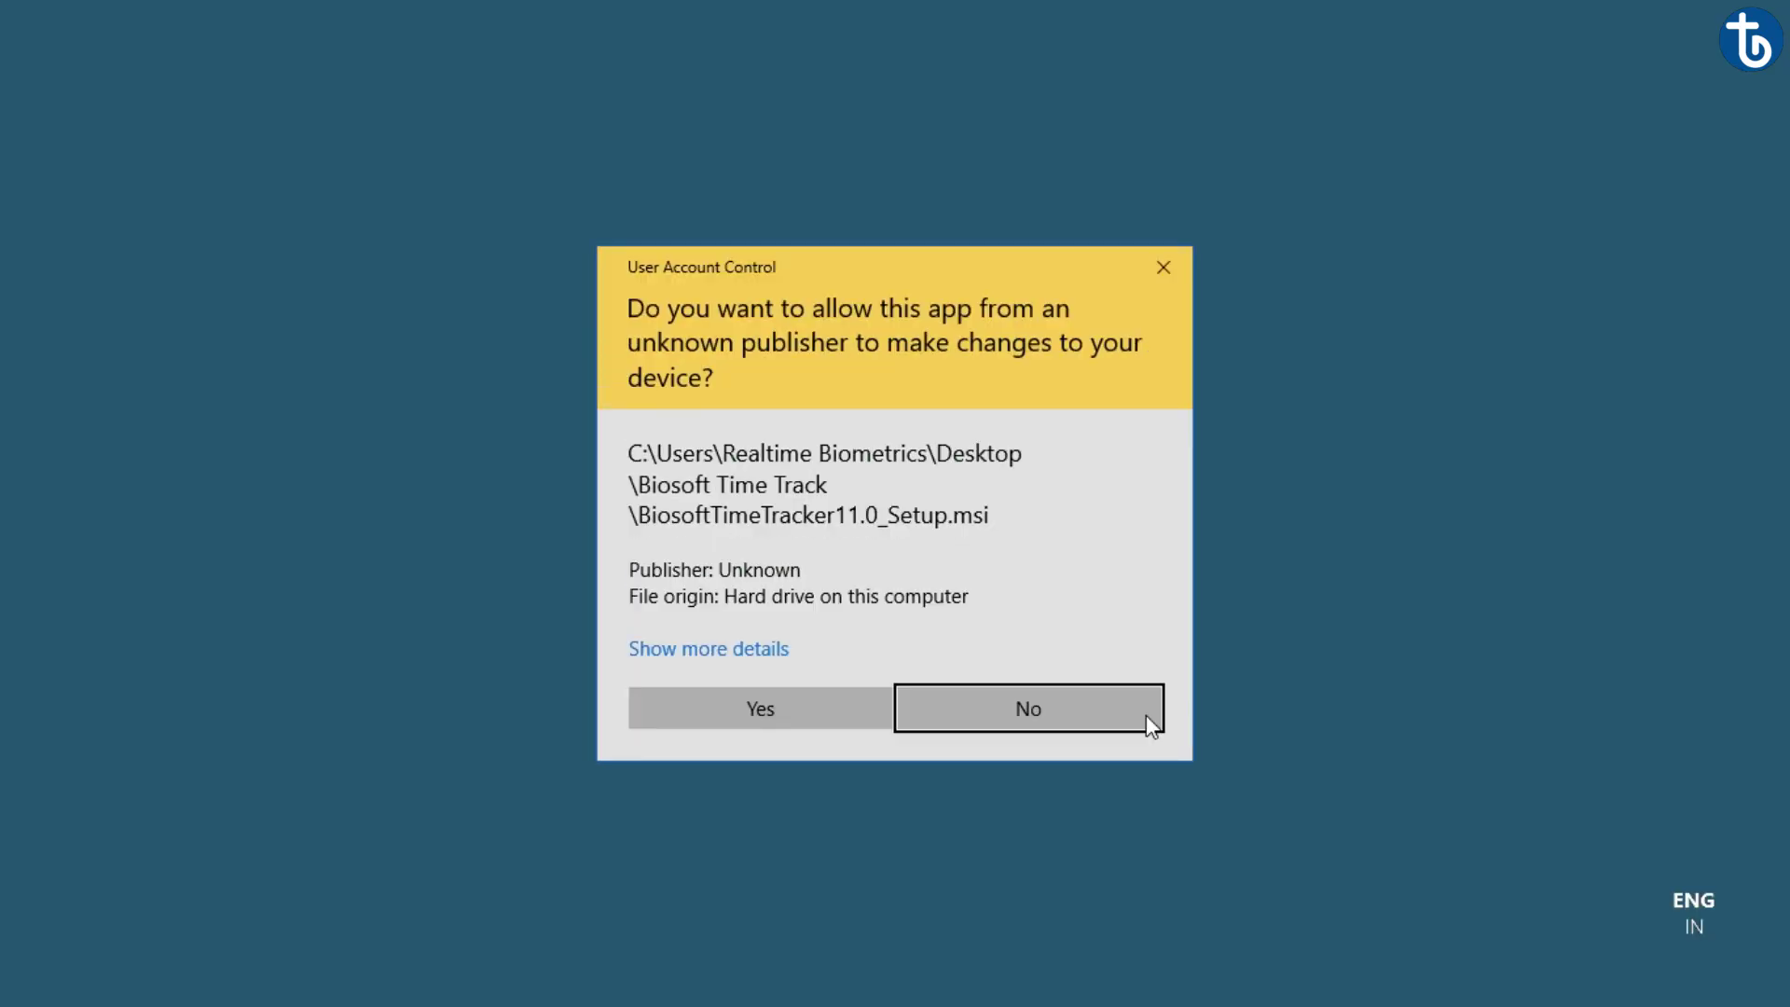
left_click(763, 709)
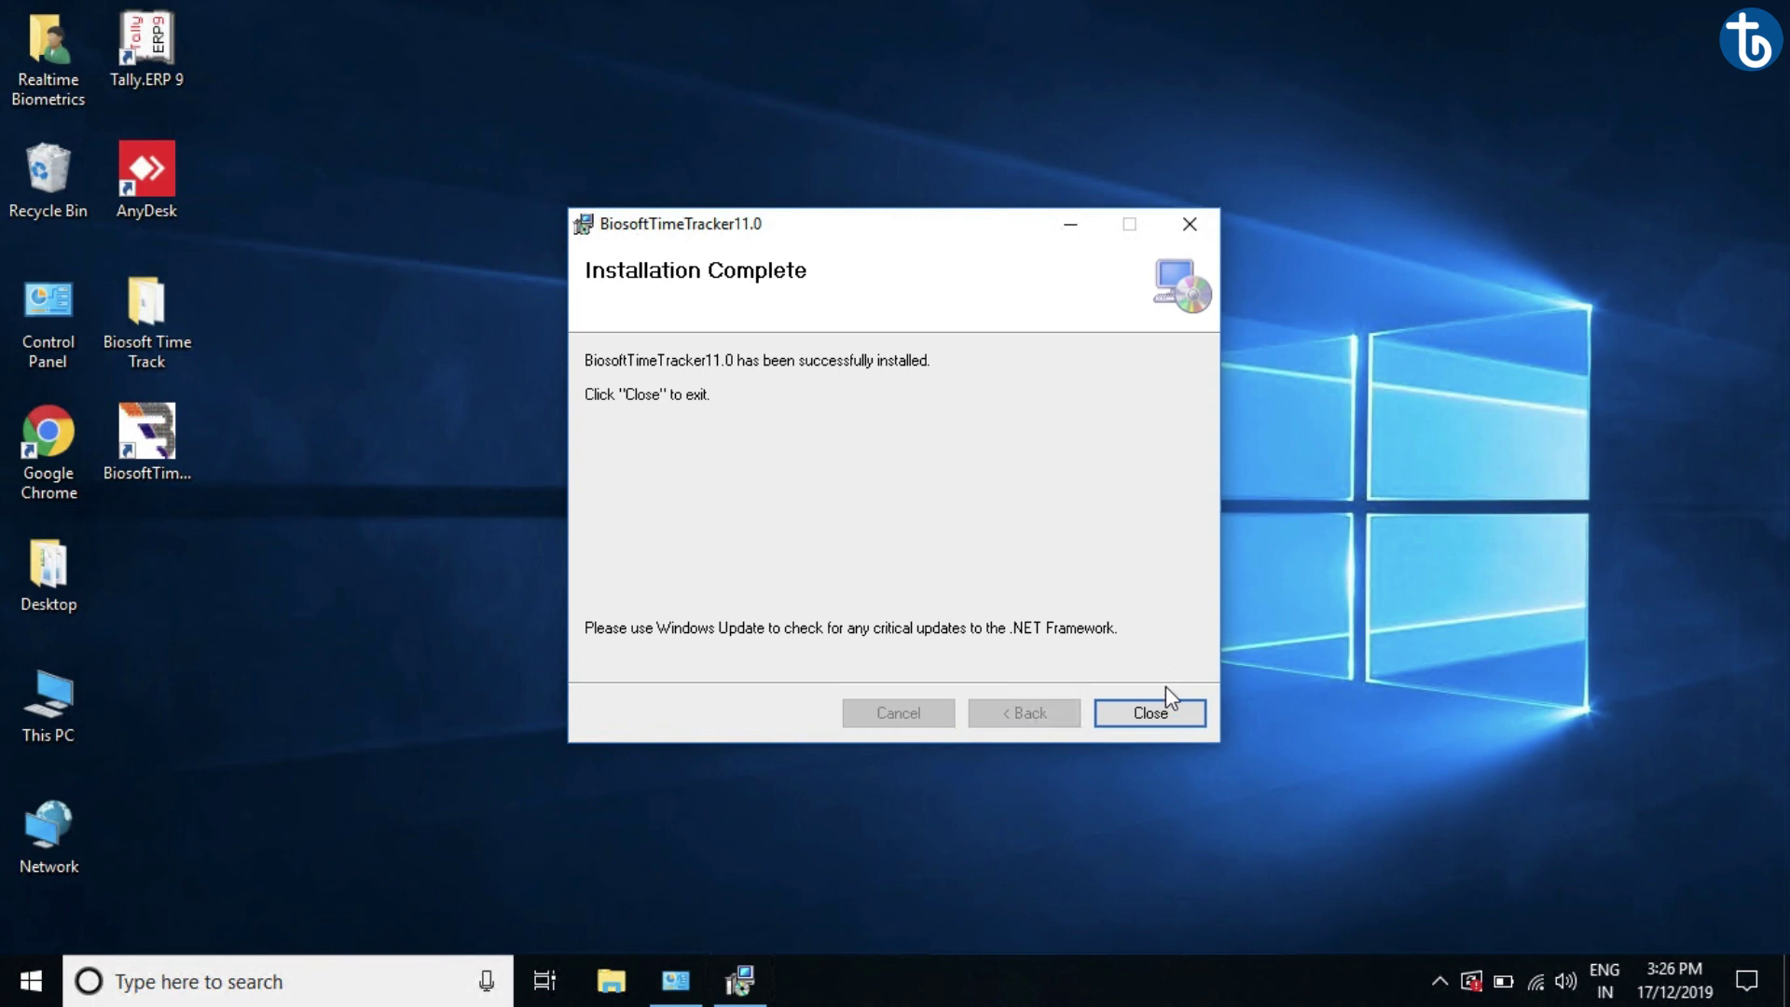
- Close the installer, refresh the desktop, move the new shortcut above the folder, and launch it
left_click(1162, 712)
right_click(784, 326)
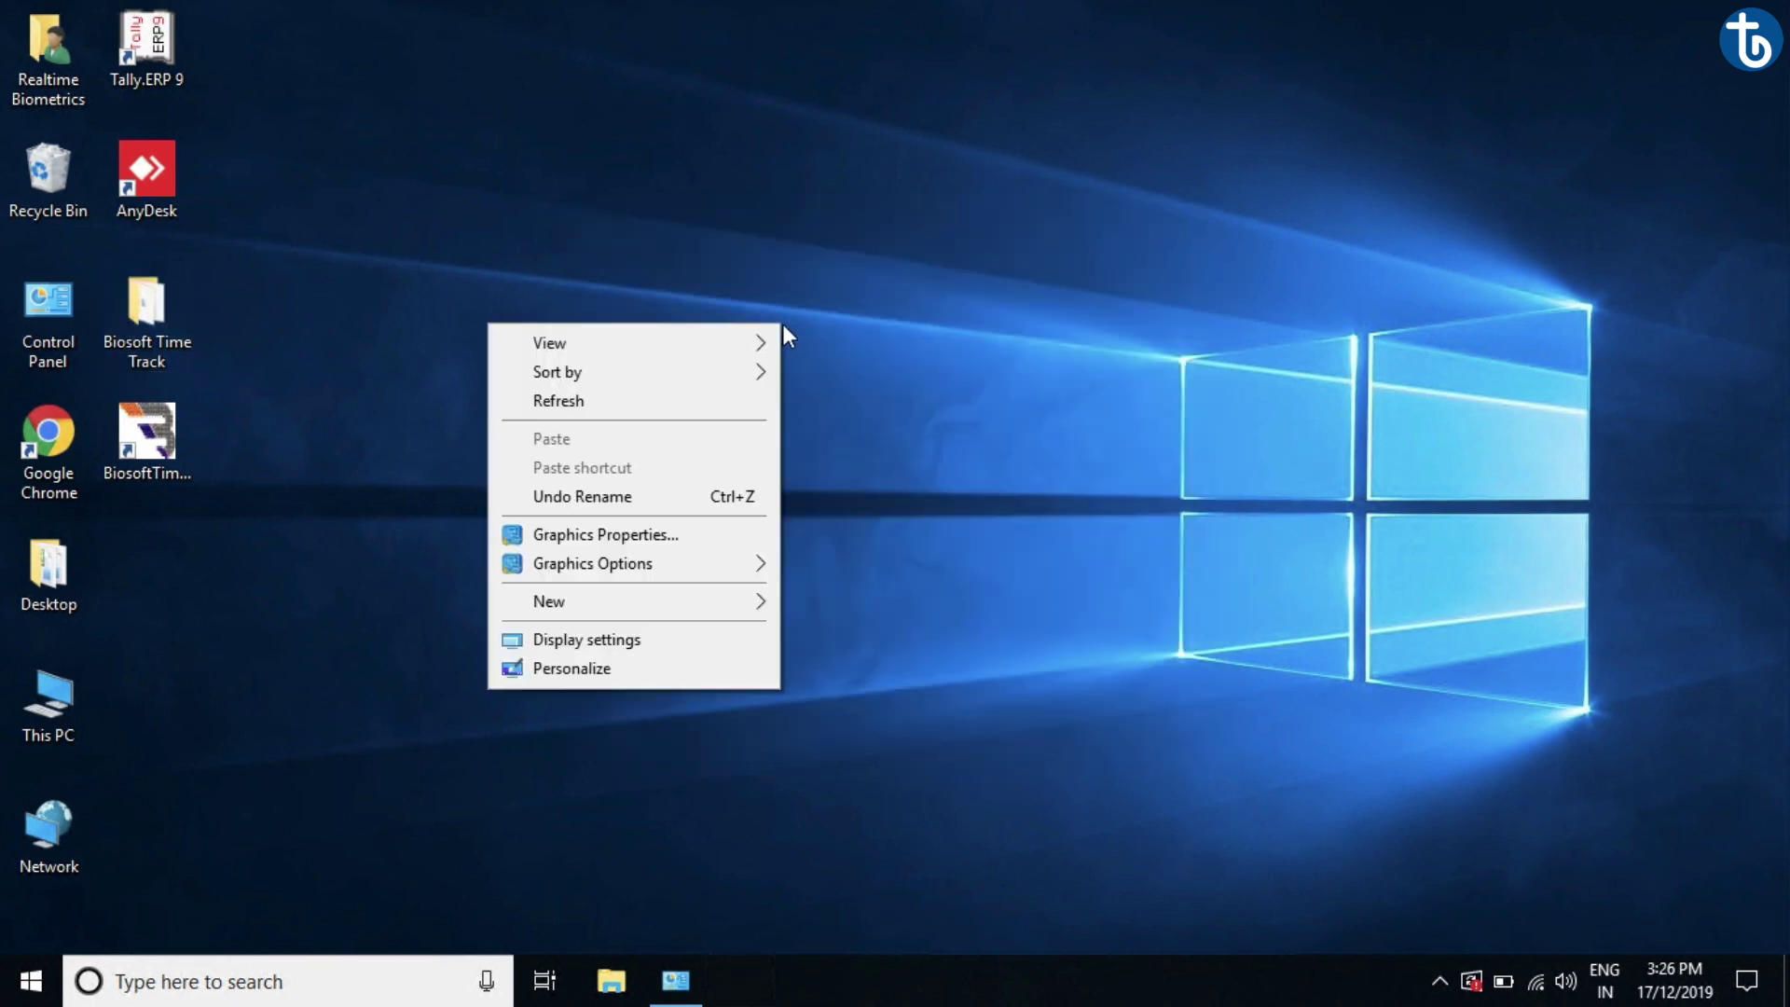
left_click(563, 408)
left_click_drag(177, 421, 849, 295)
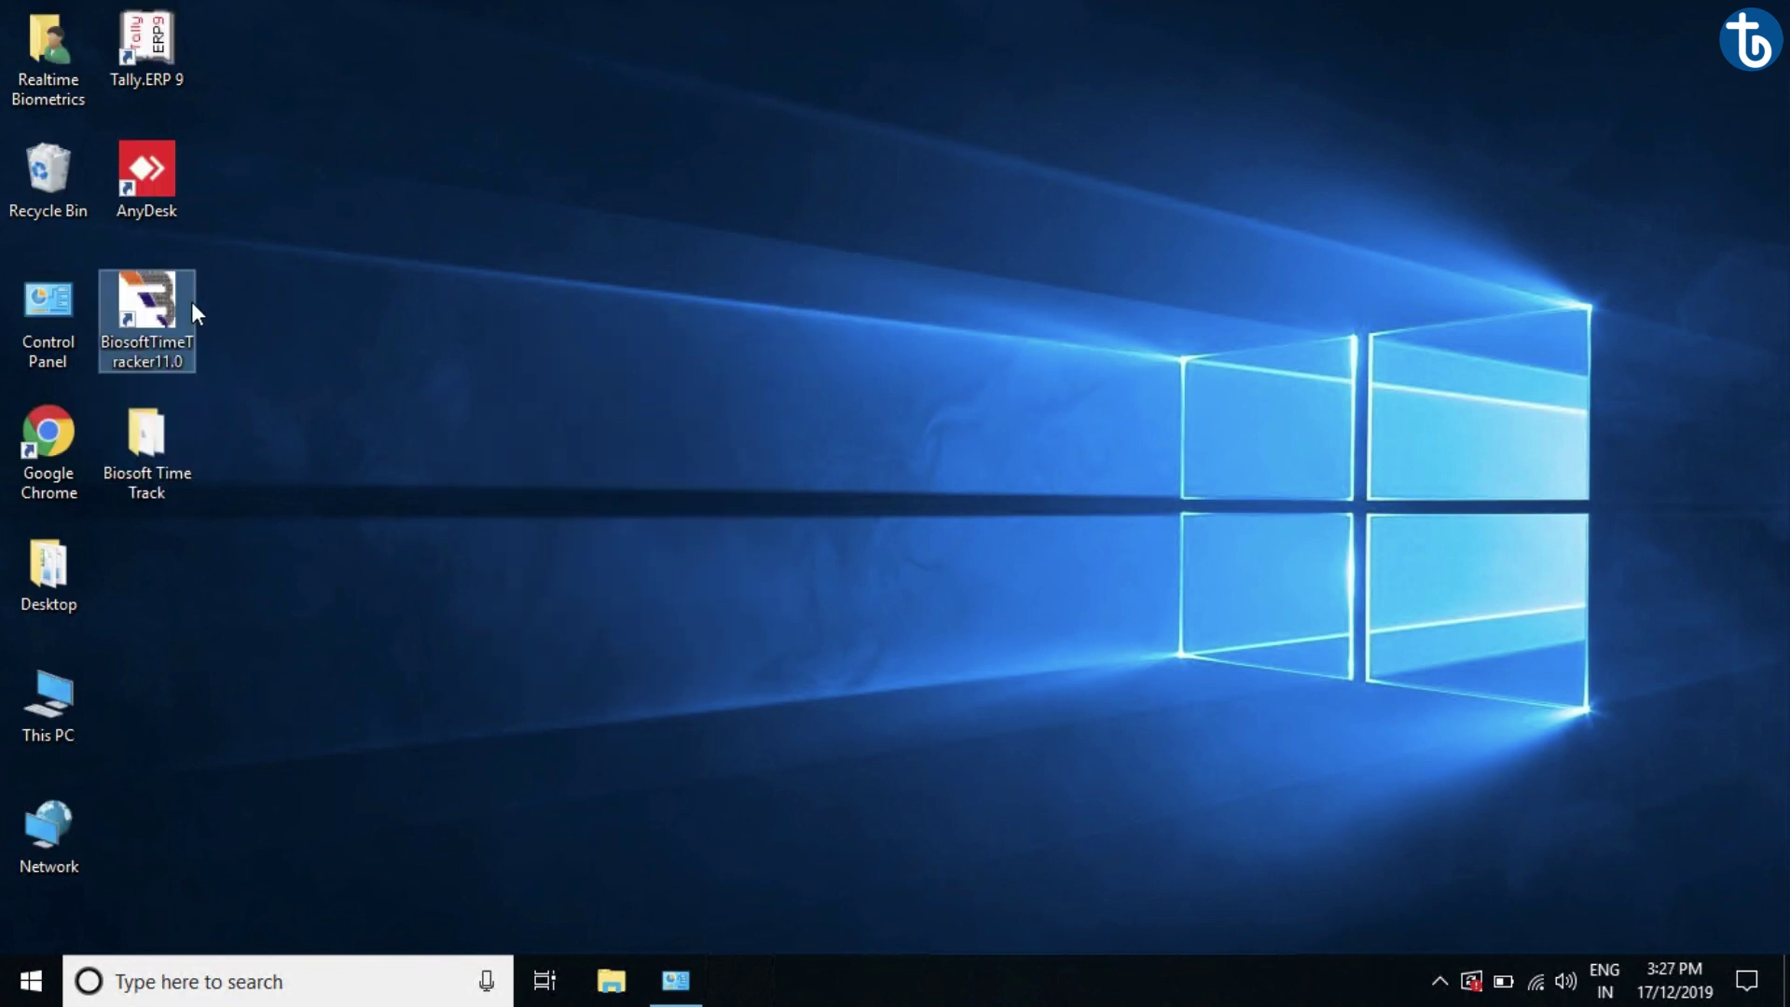
double_click(146, 309)
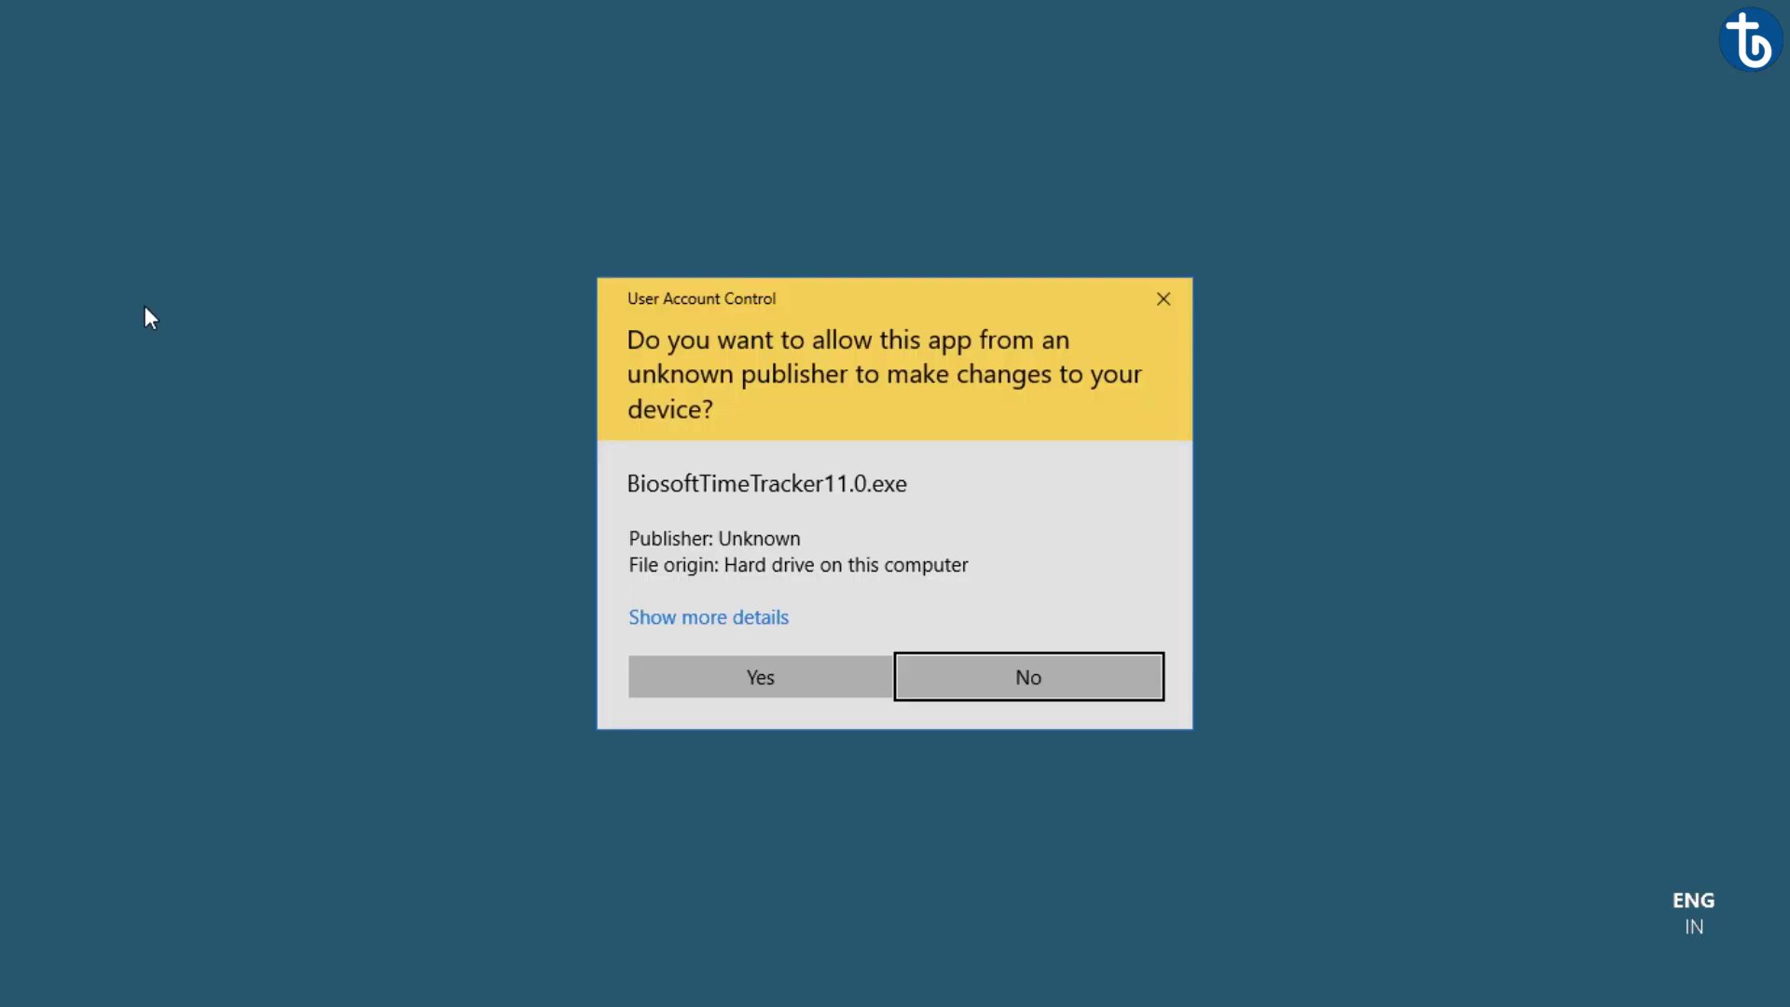
key("Left")
- Allow the program through the firewall, then log in with the administrator user name and password
left_click(709, 686)
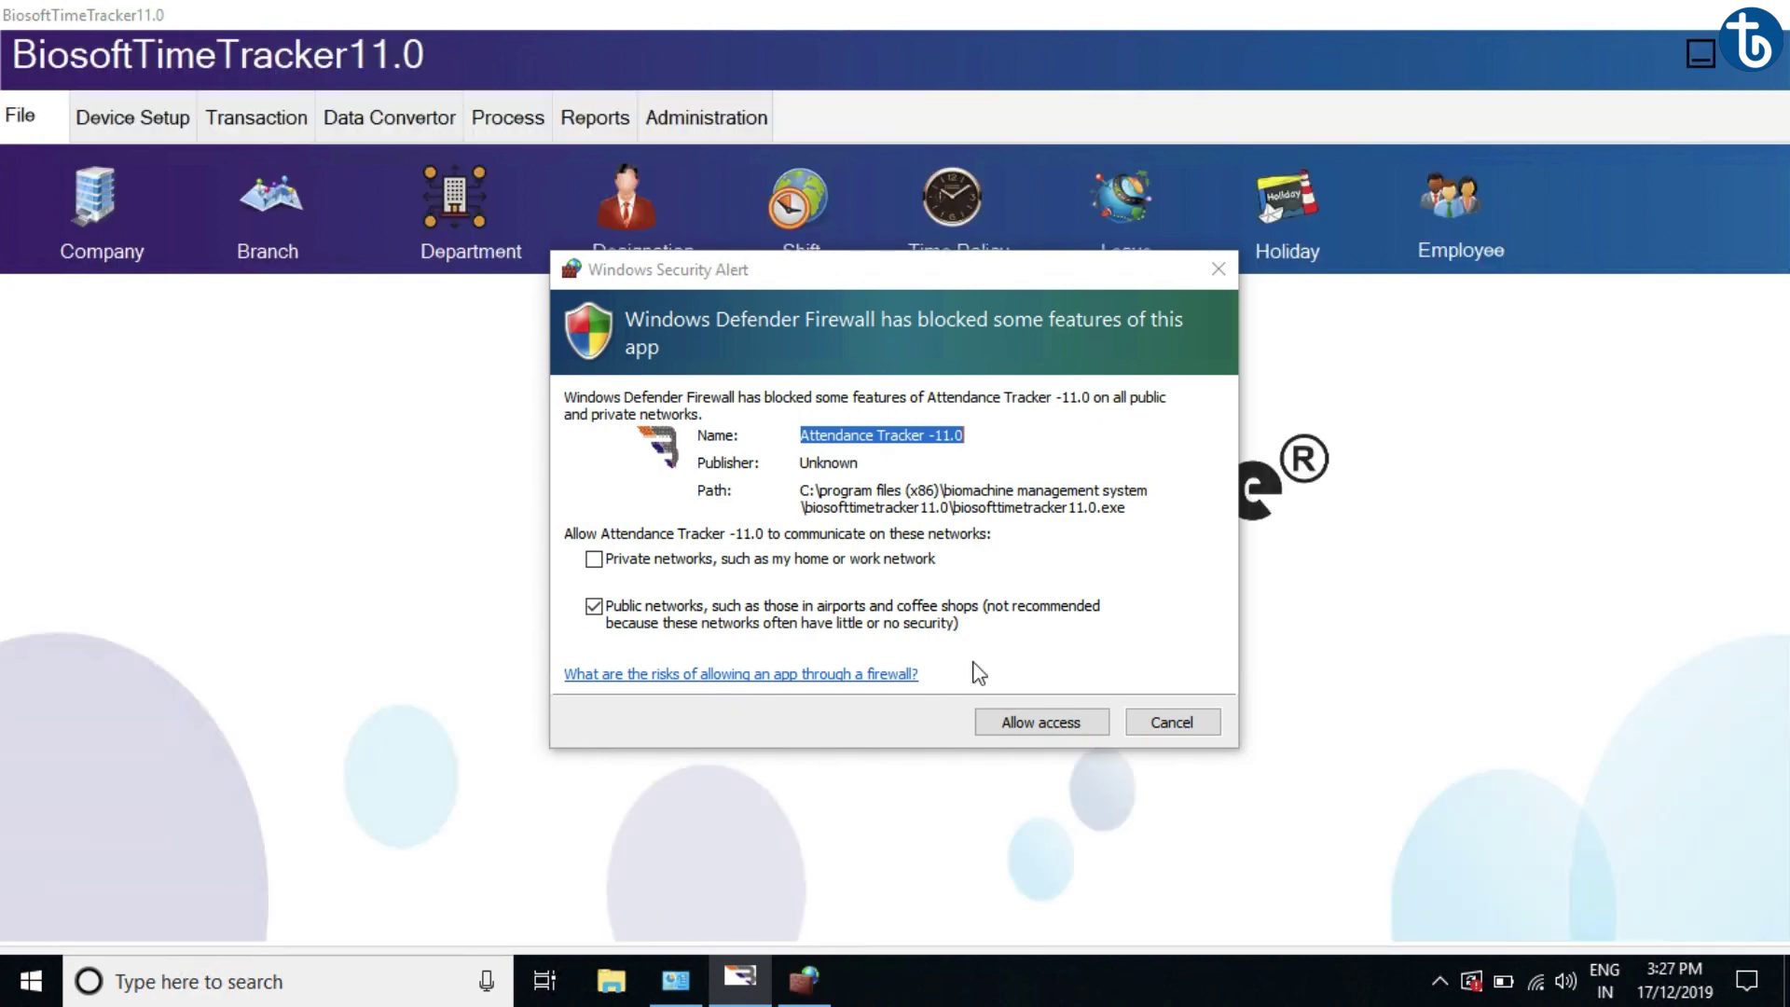
left_click(1031, 723)
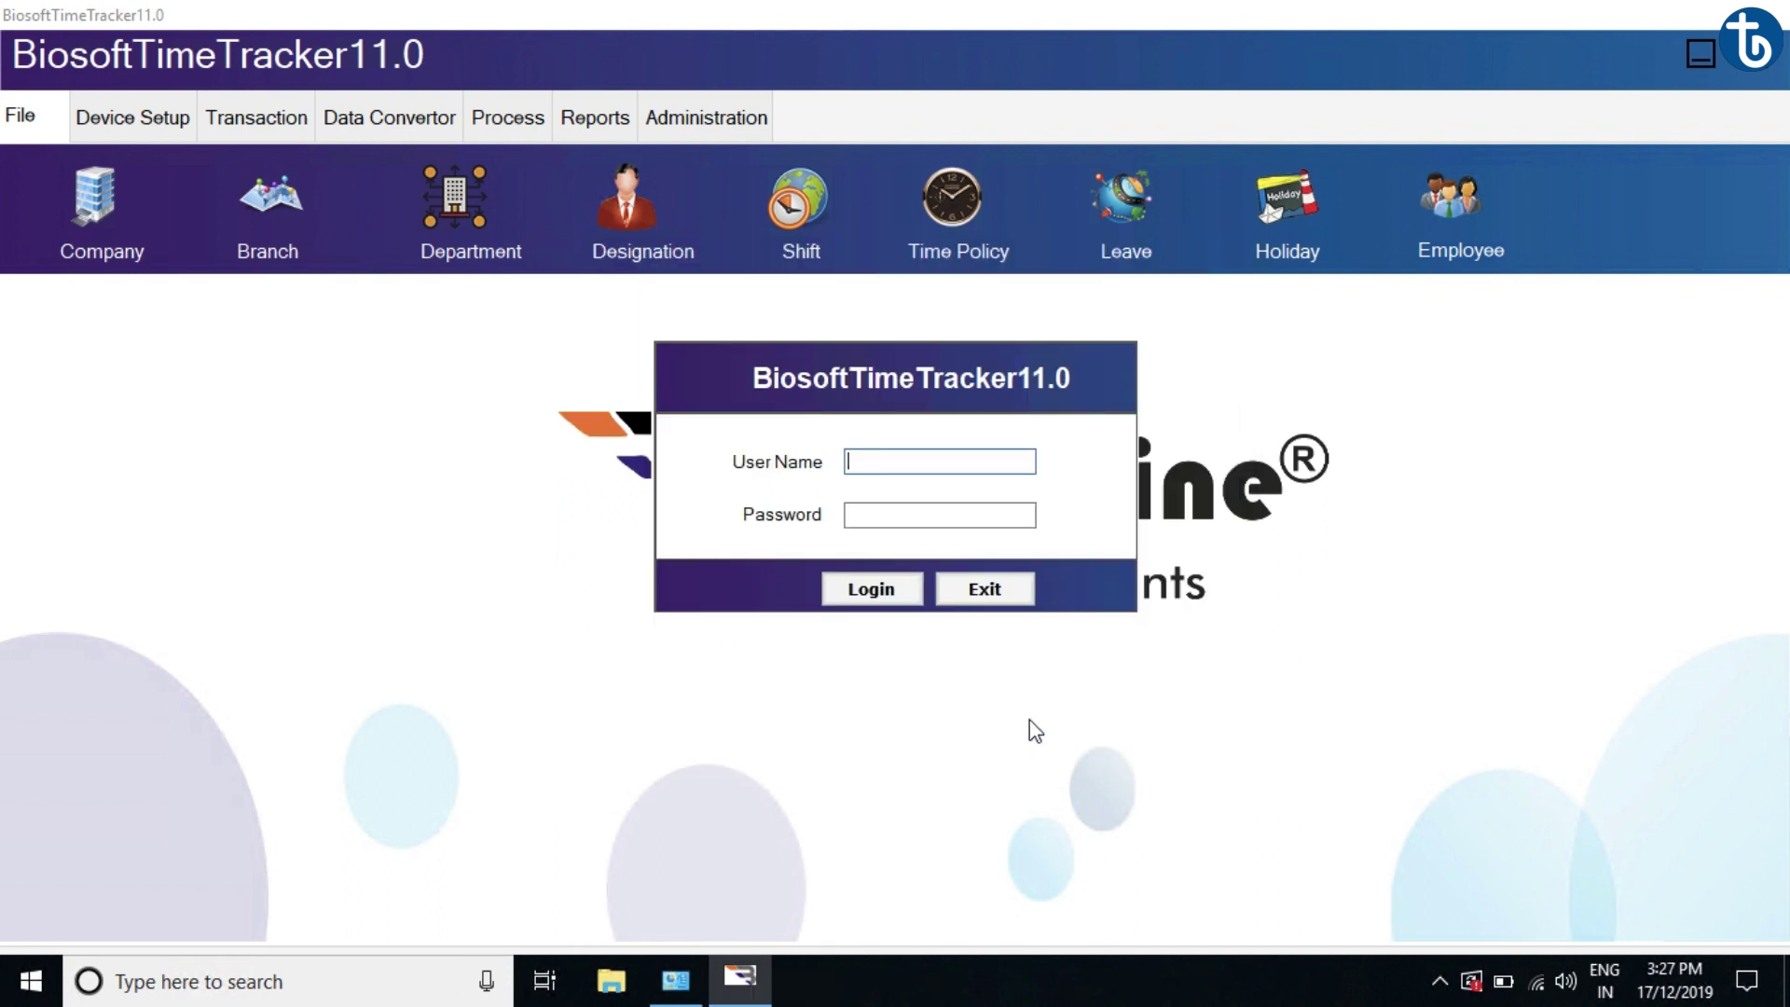
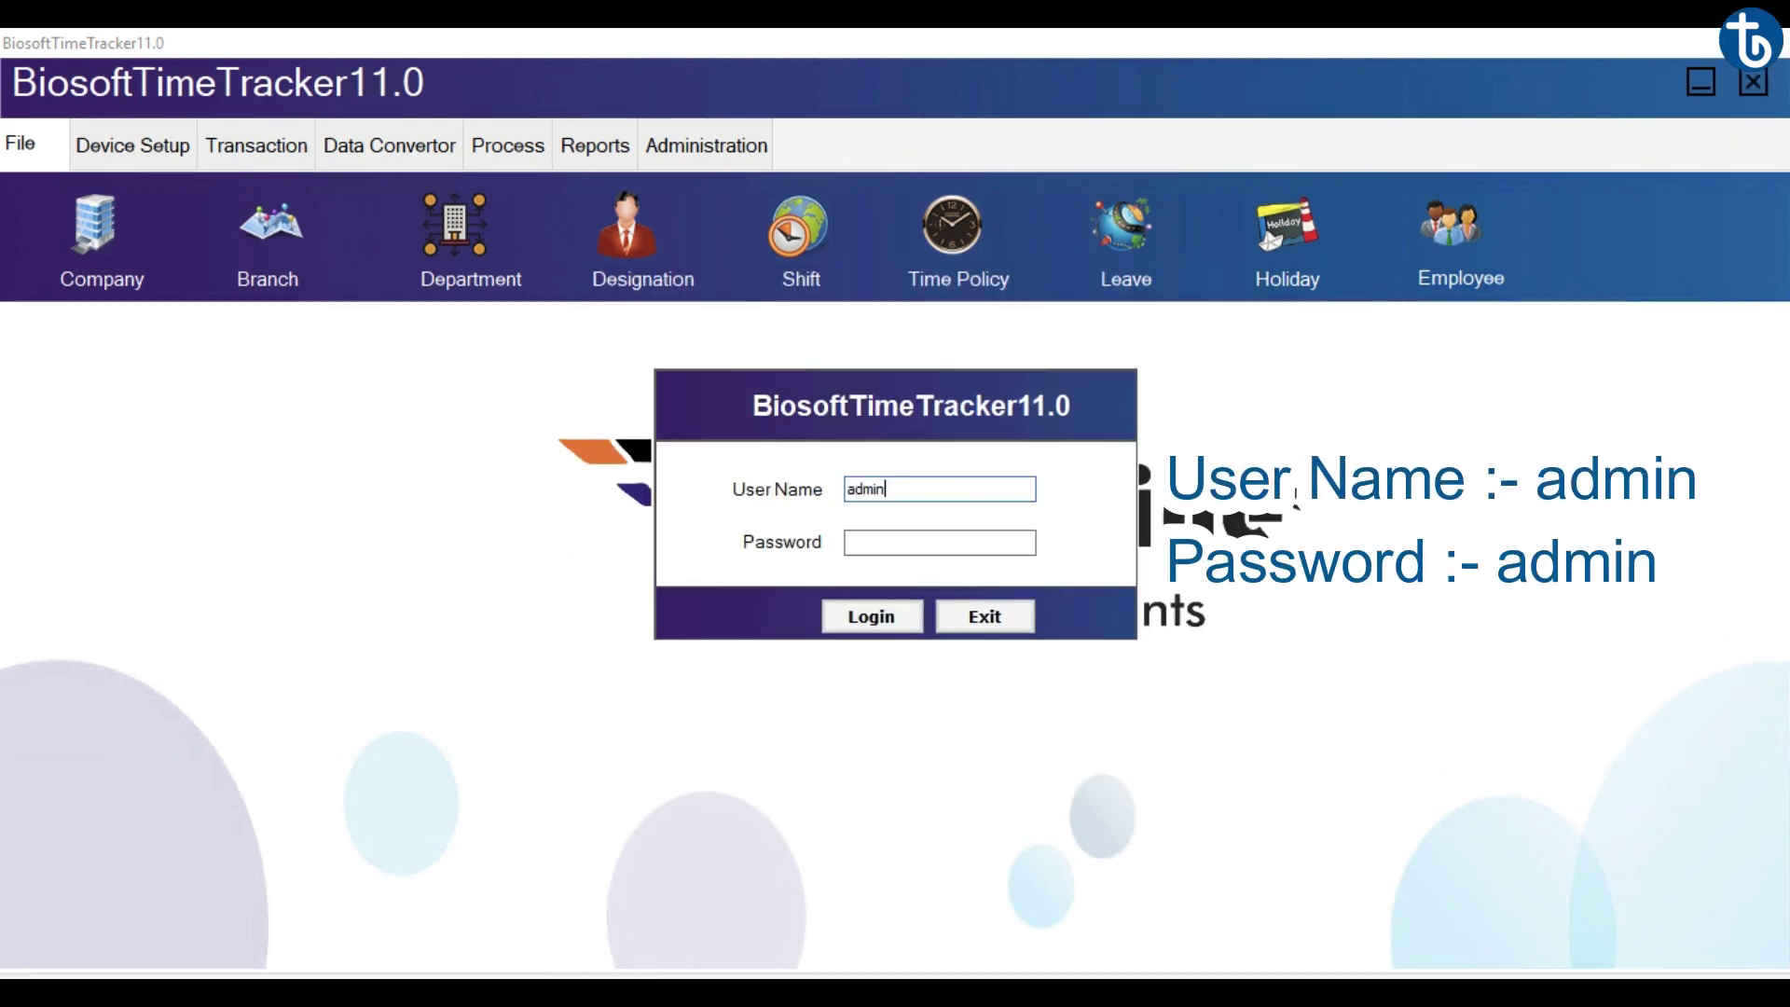
key("Tab")
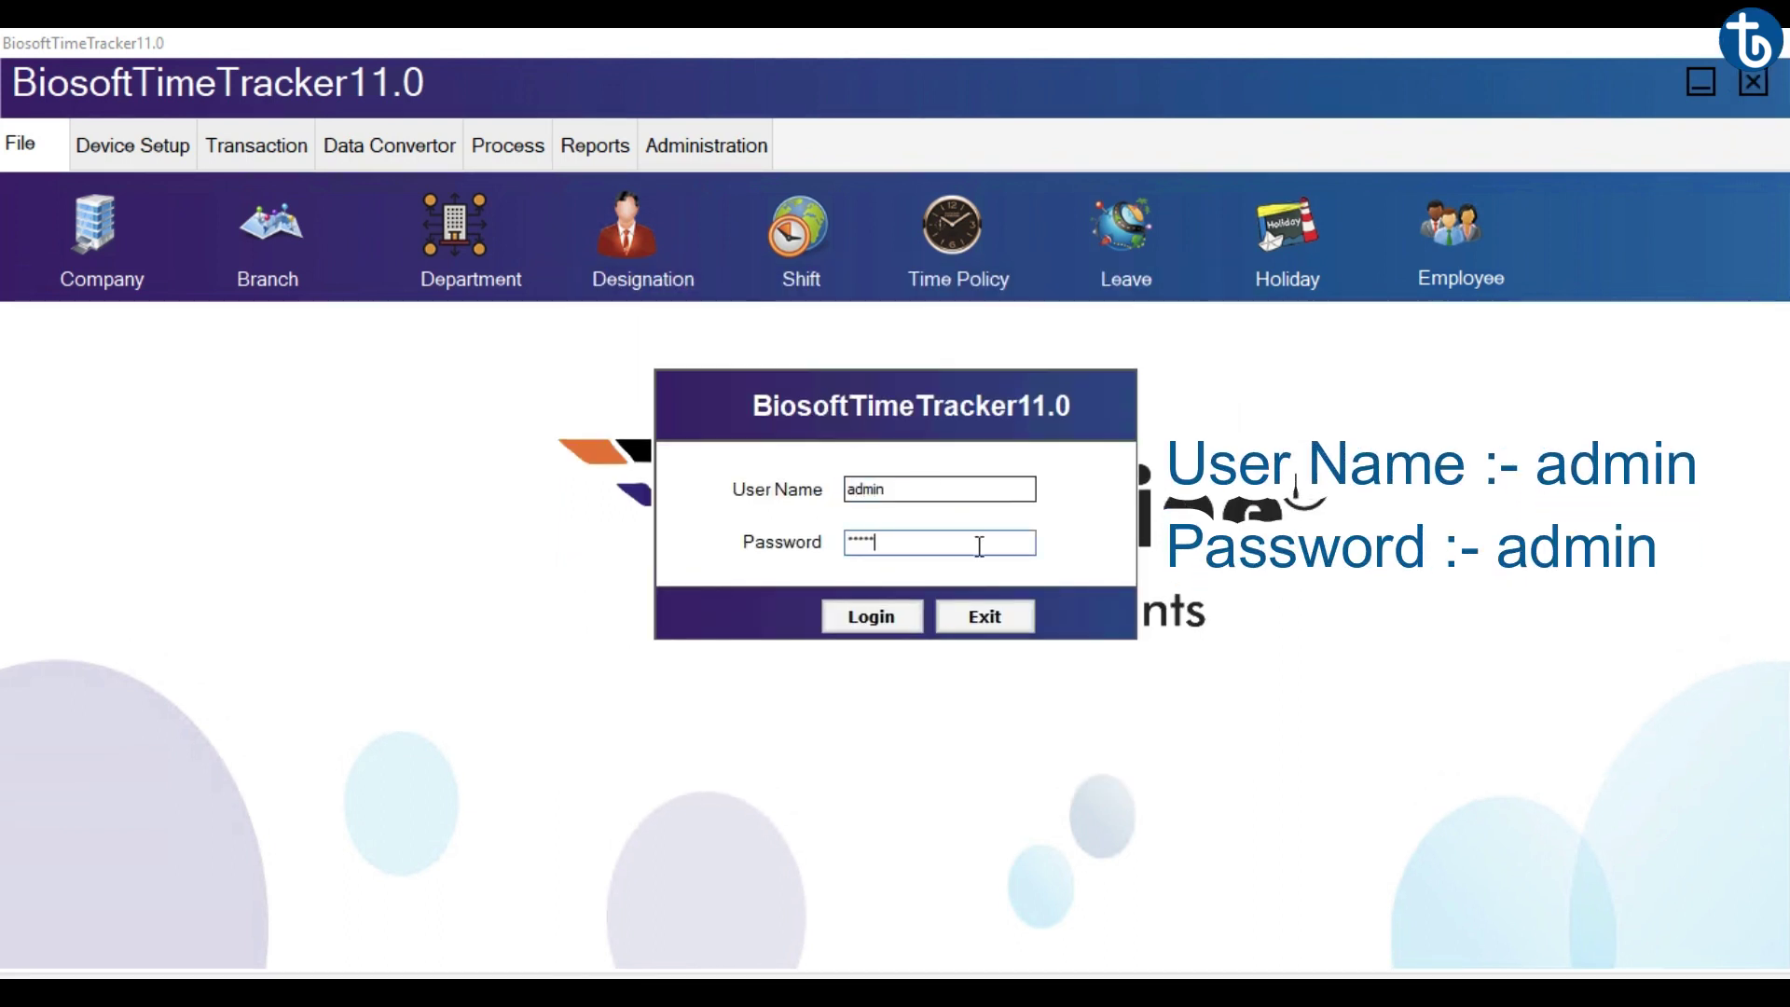
left_click(870, 622)
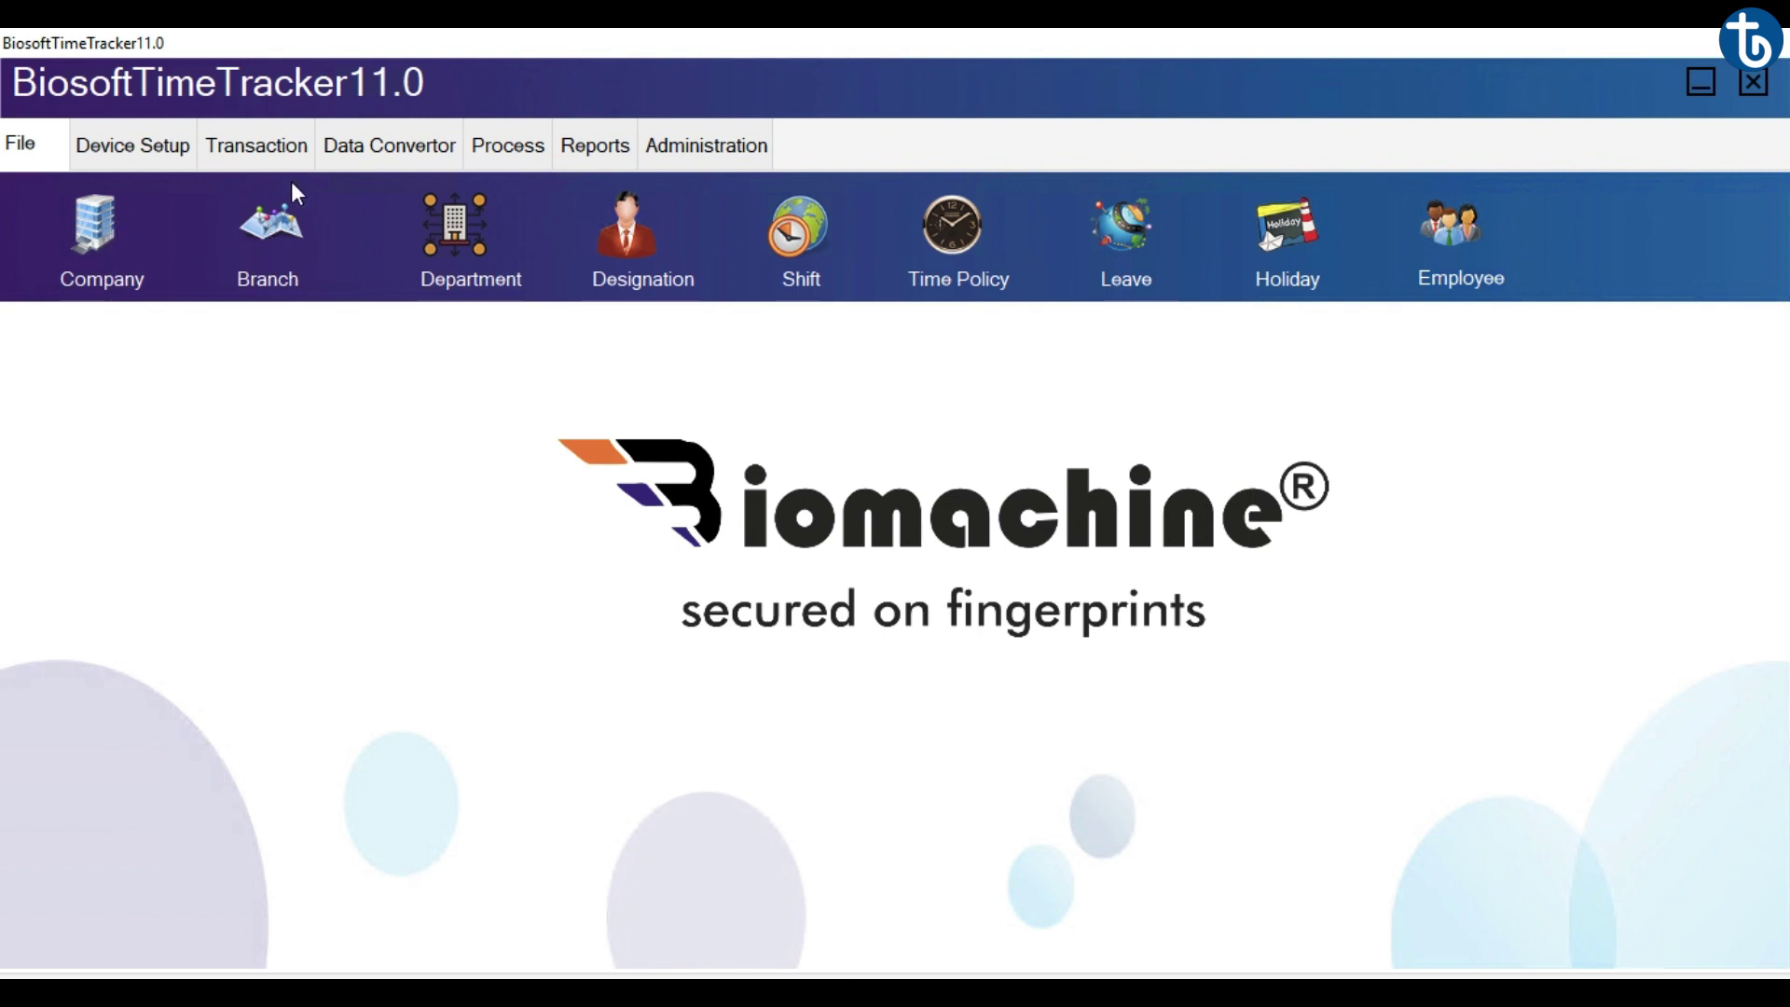
- Browse the Device Setup, Transaction, Data Convertor, Process, Reports and Administration tabs
left_click(100, 143)
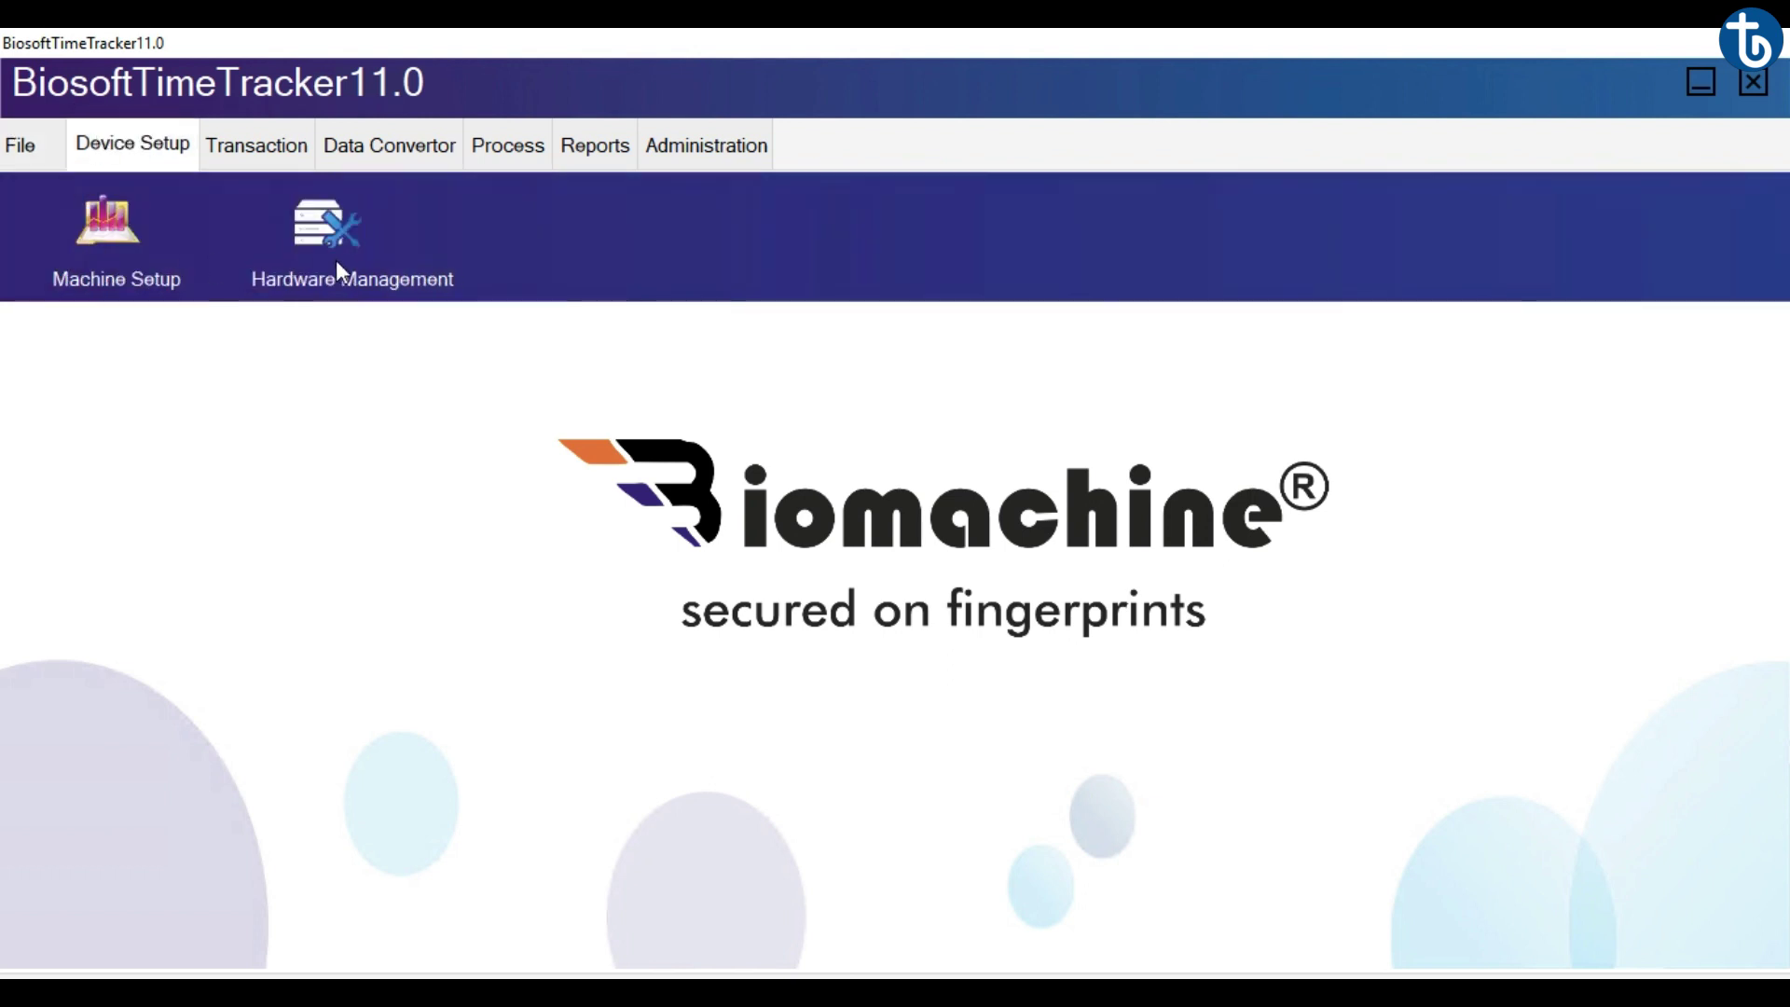
left_click(253, 152)
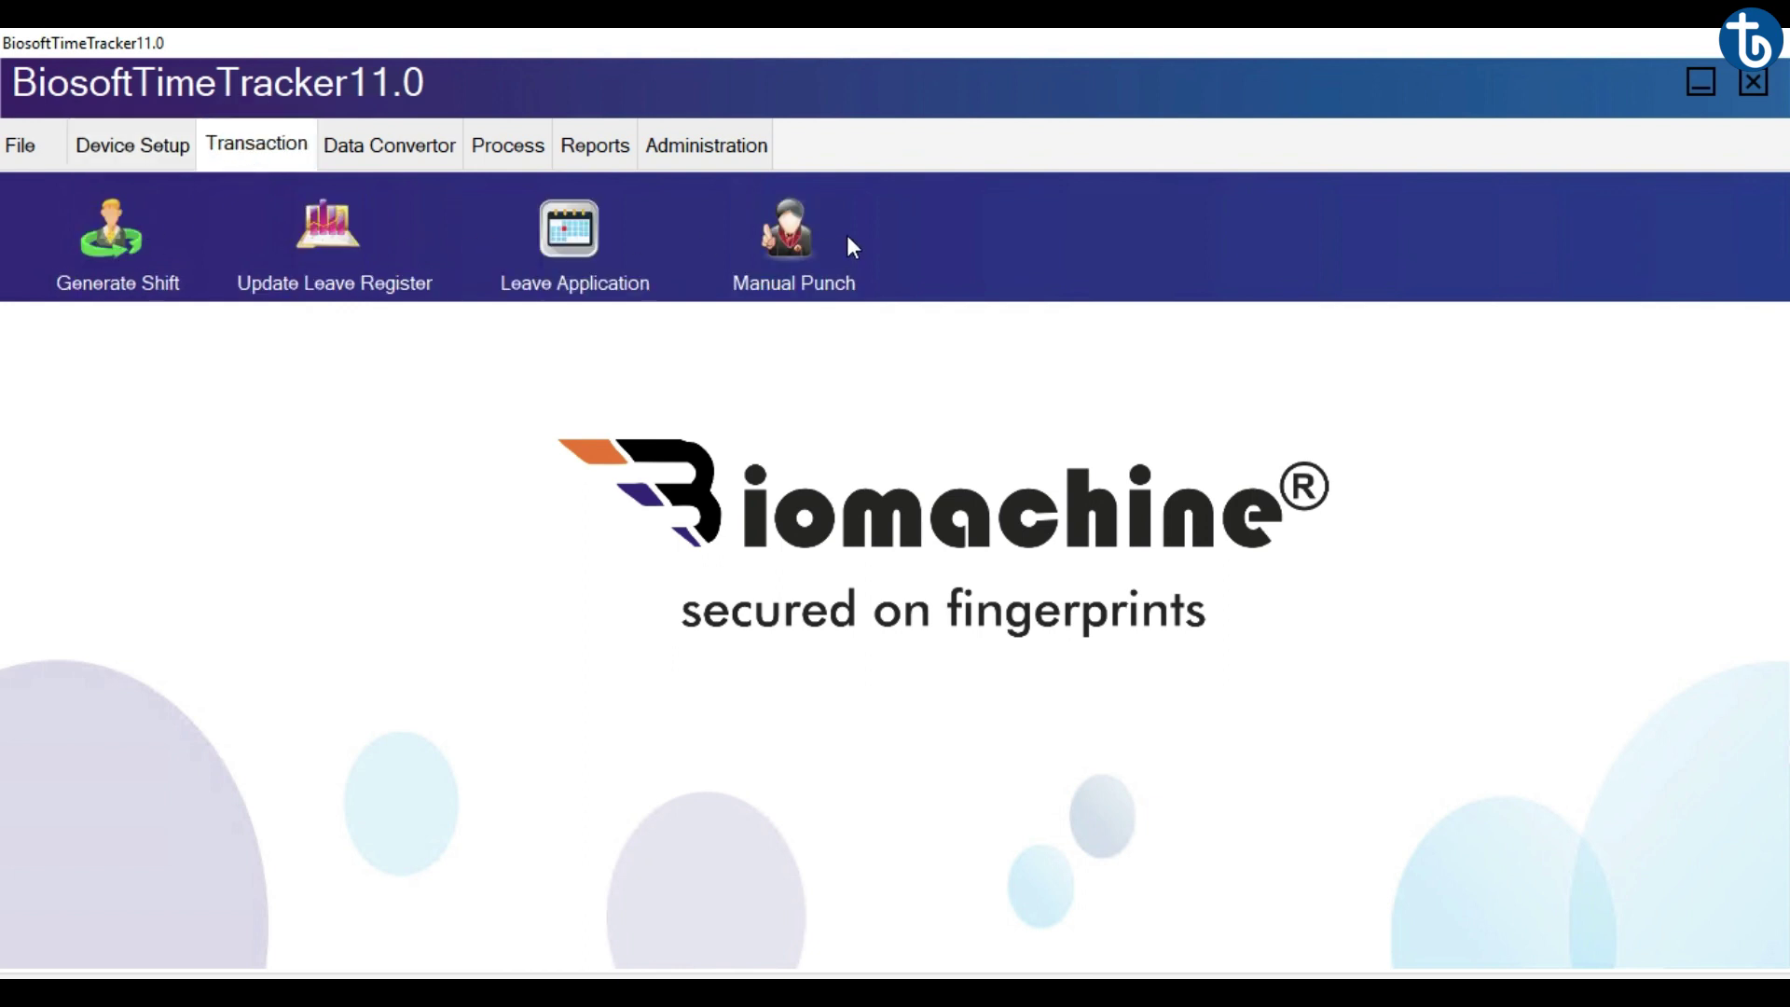
left_click(383, 140)
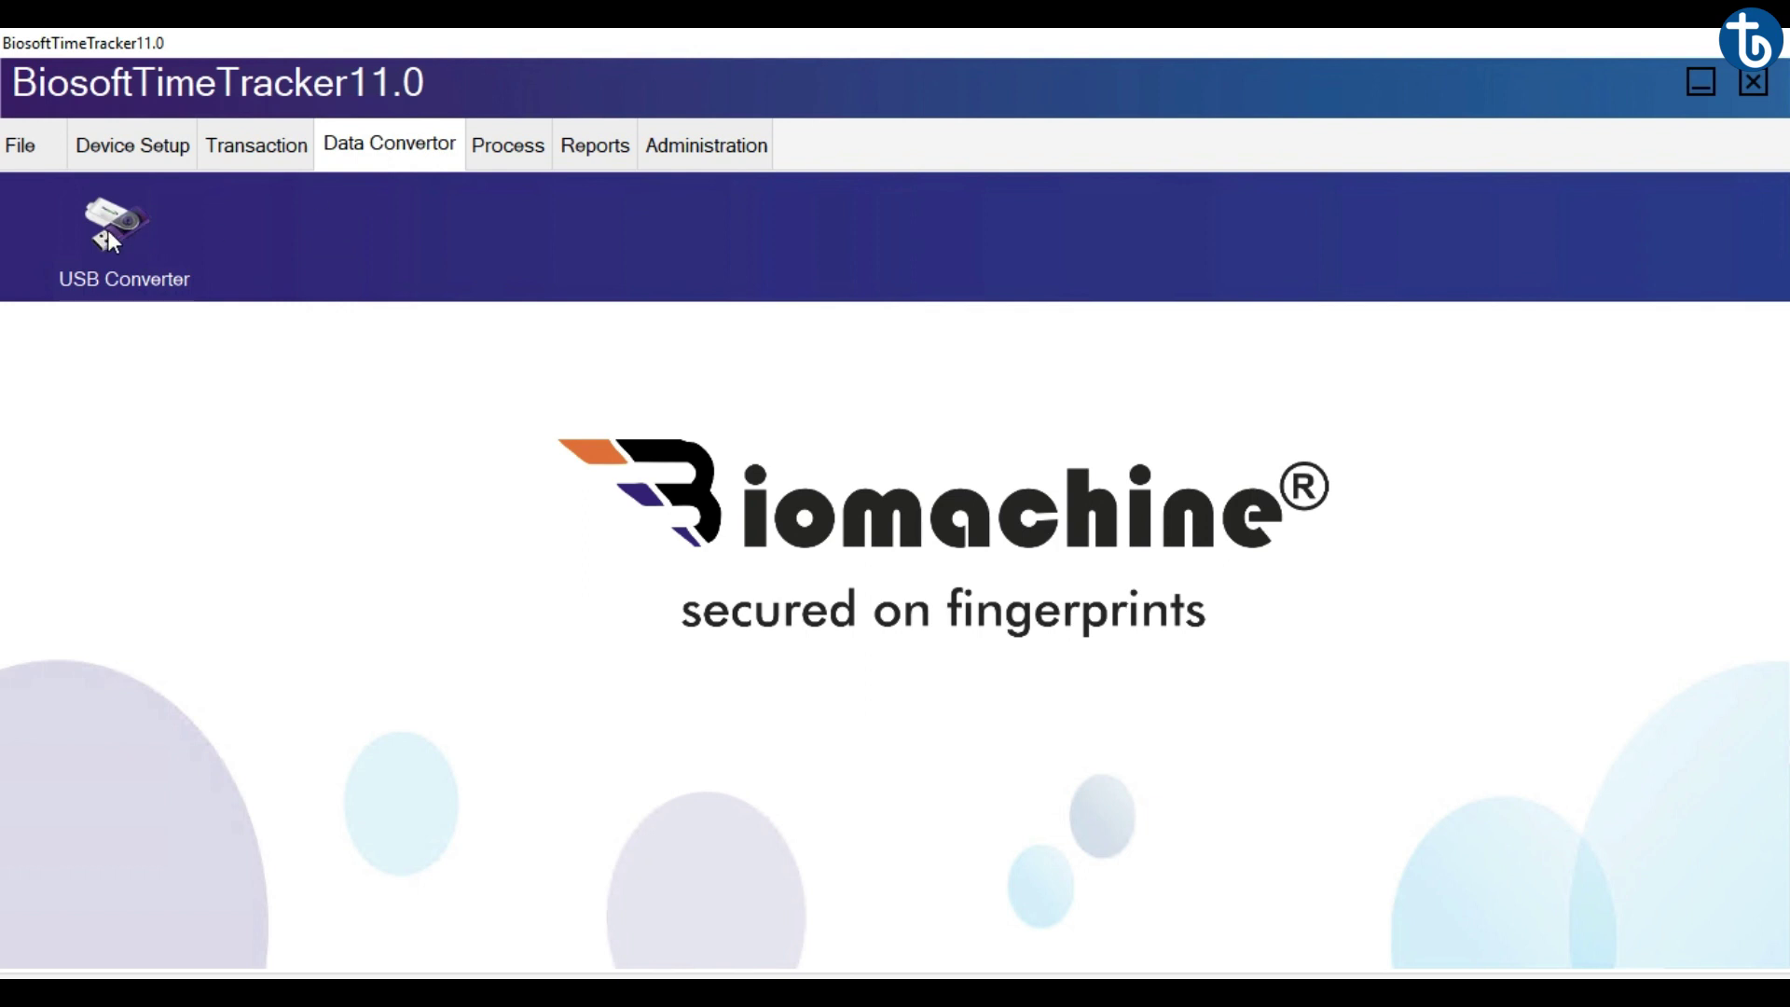
left_click(509, 152)
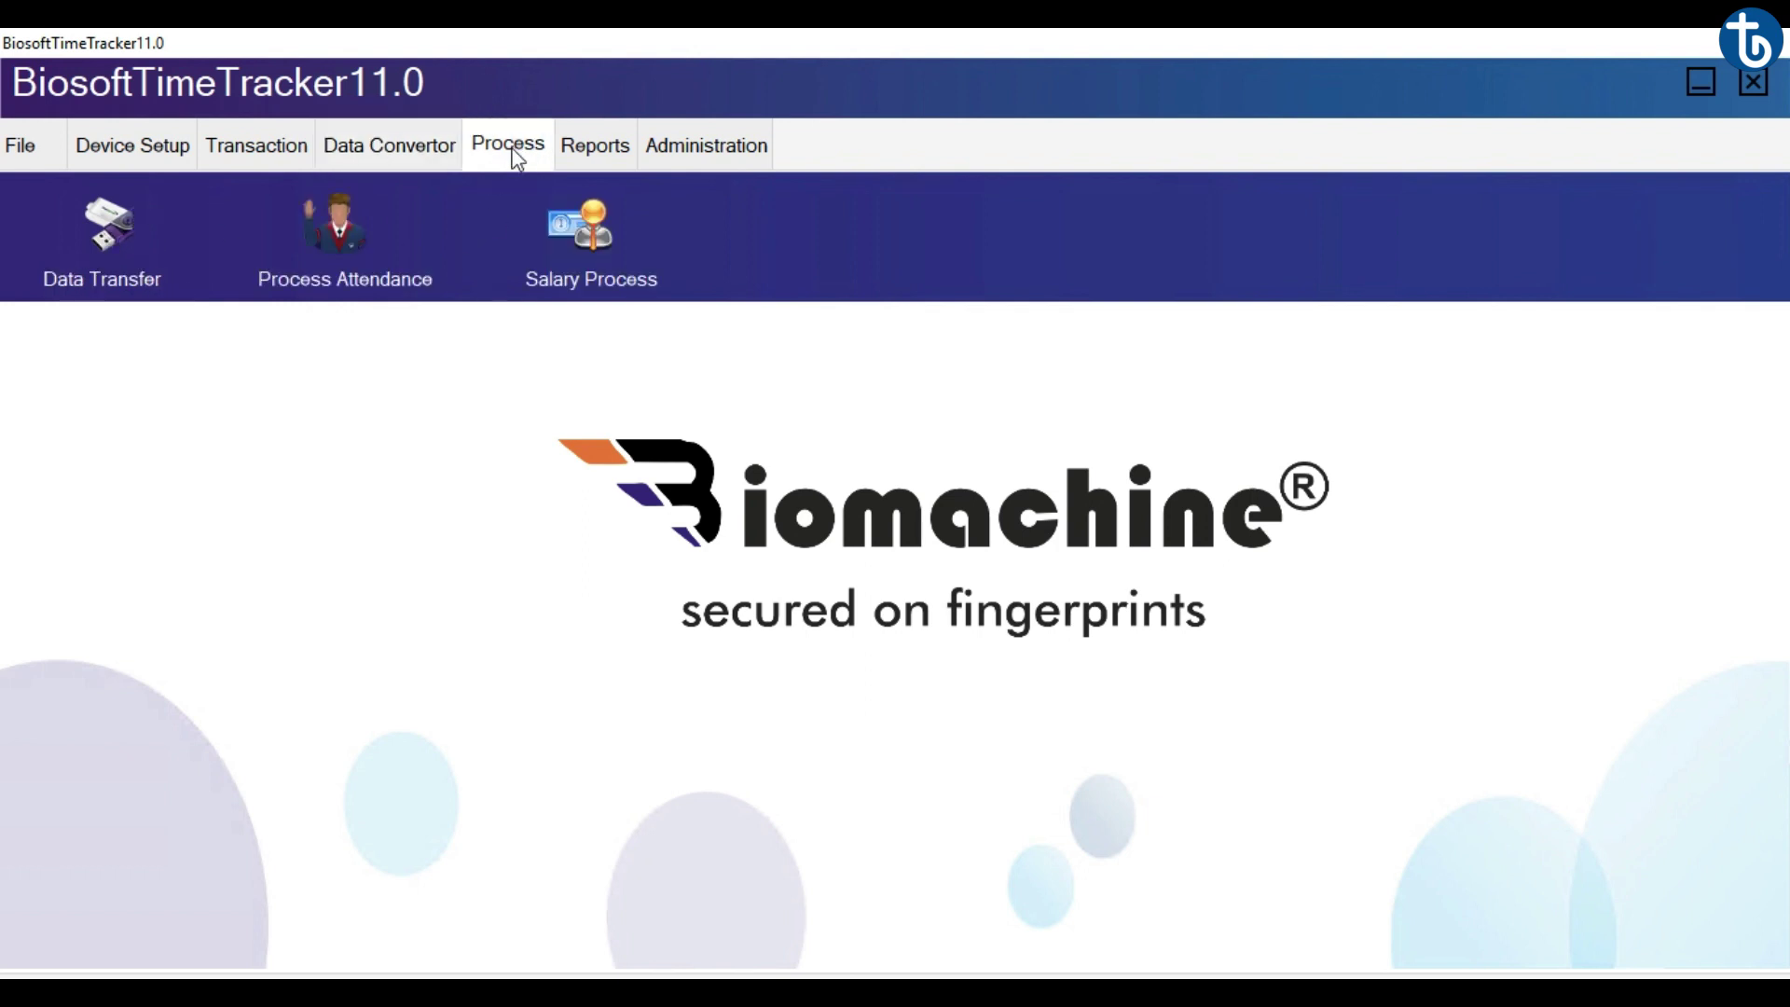
left_click(584, 144)
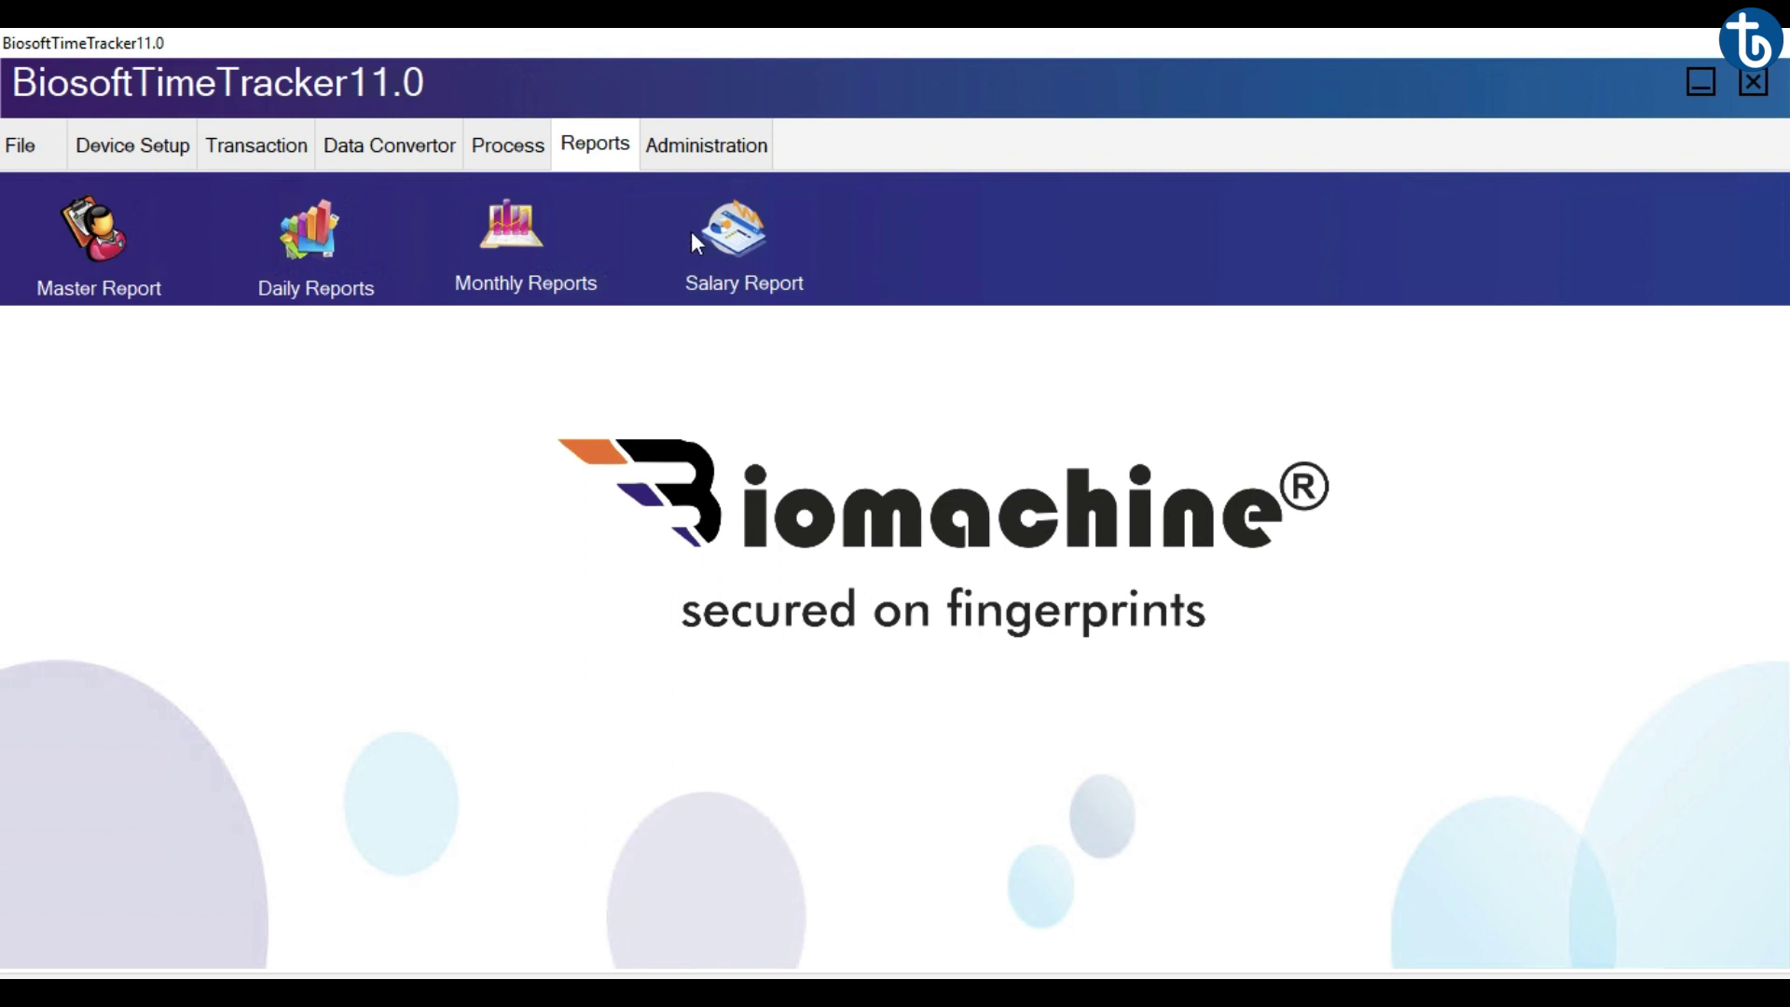
left_click(706, 140)
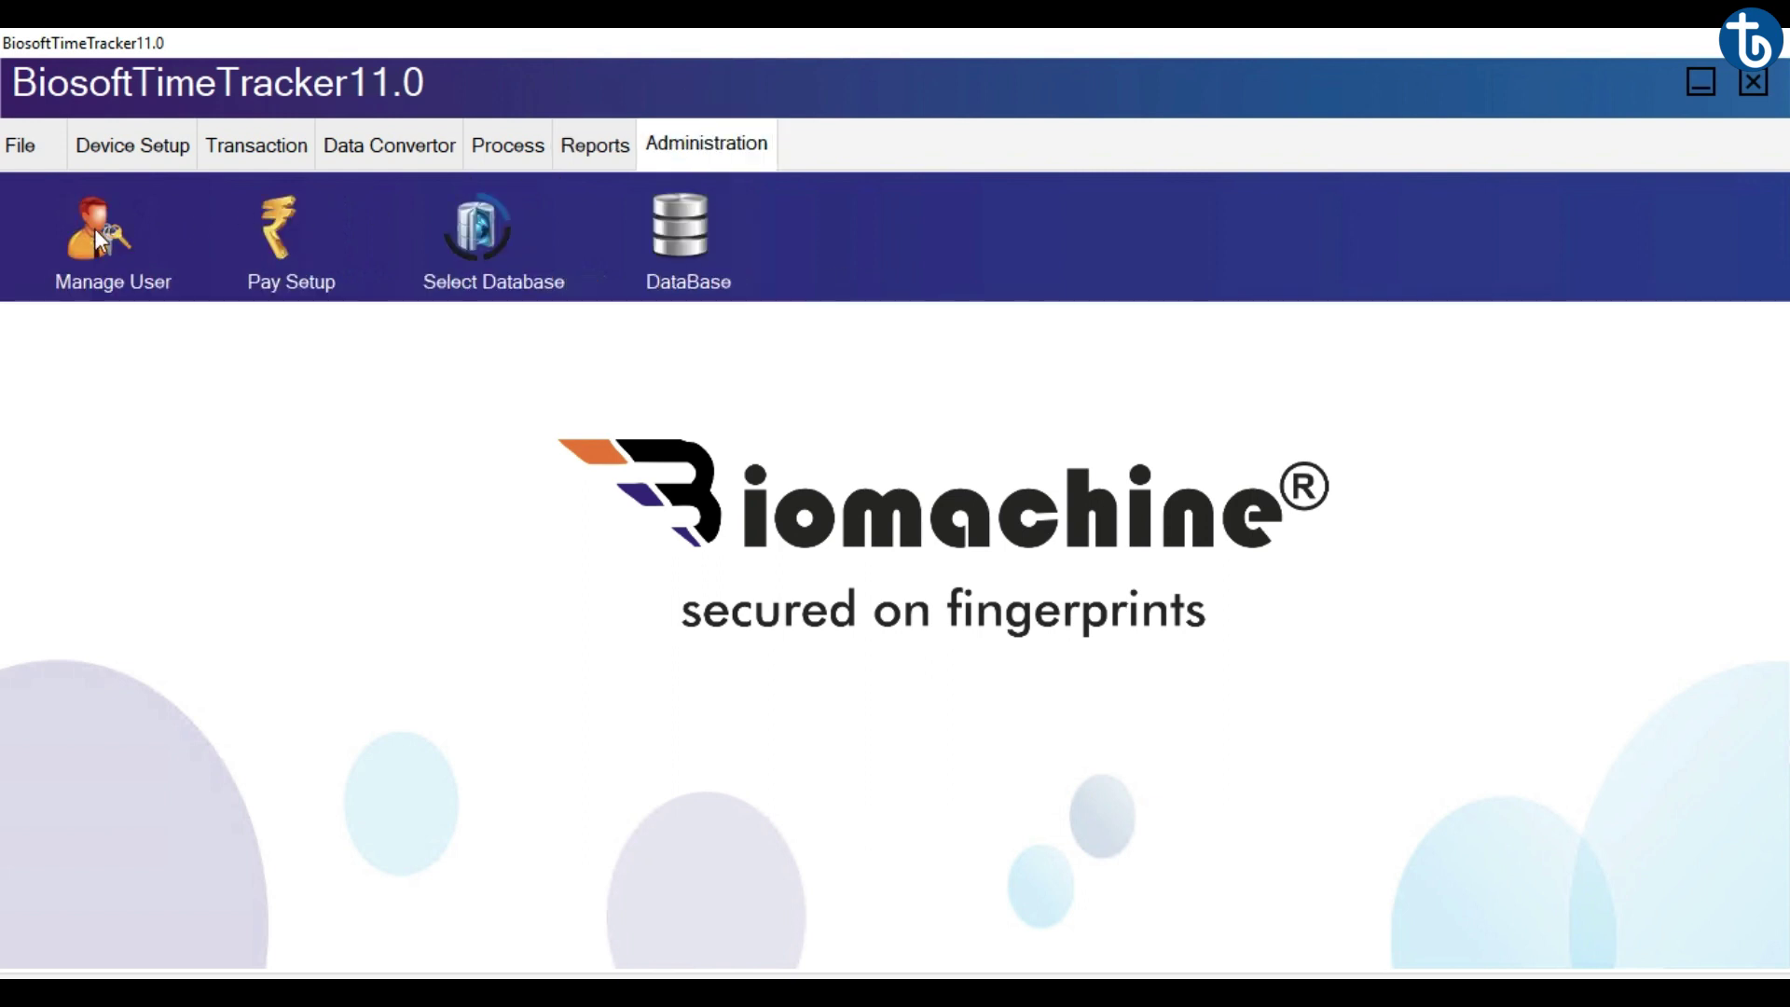
left_click(484, 229)
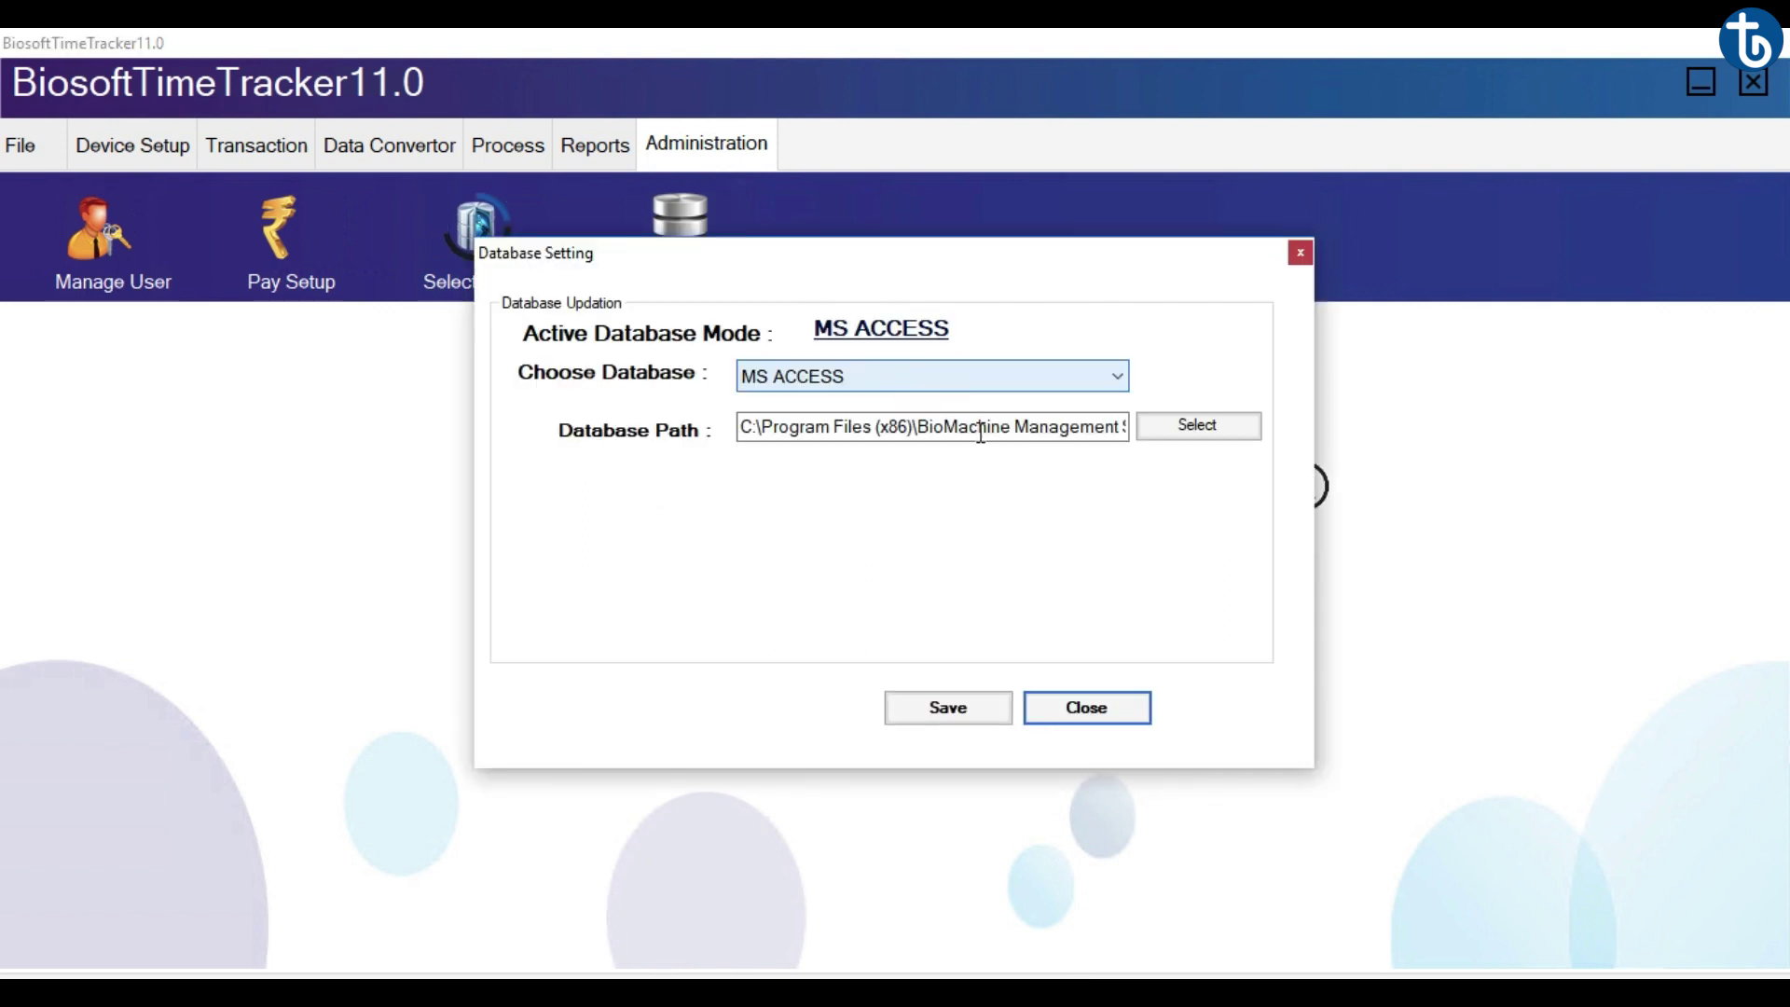
left_click(996, 377)
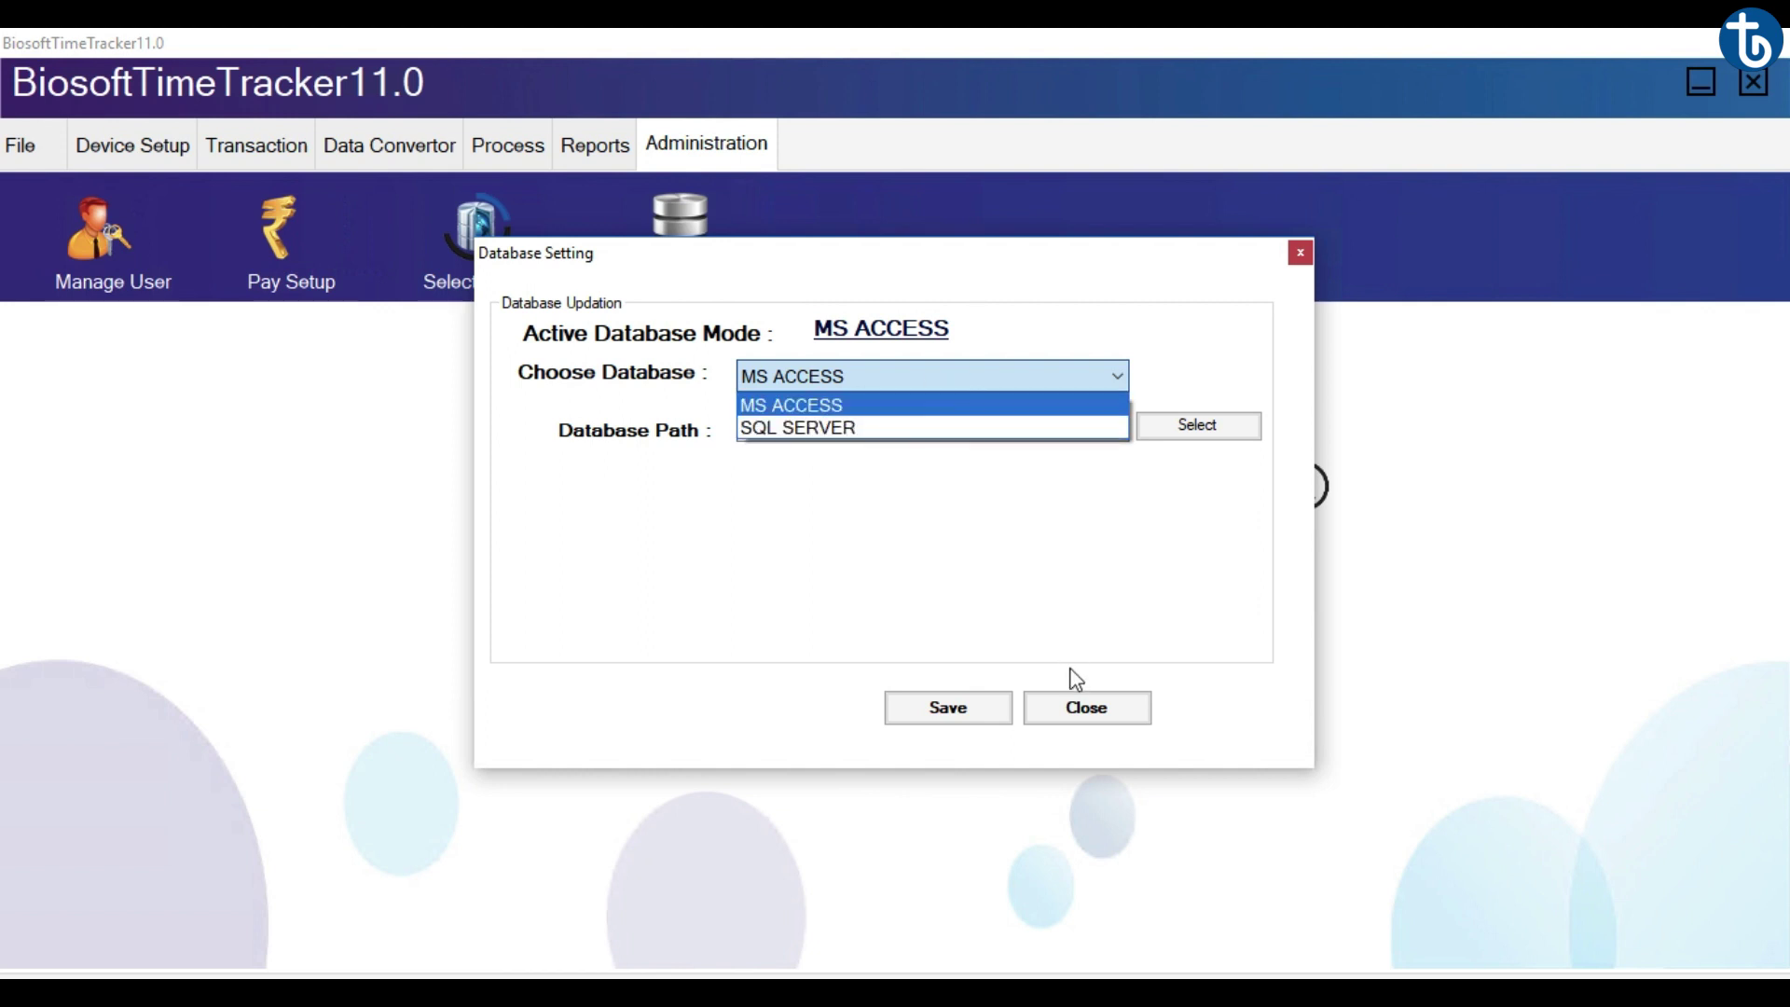
left_click(1082, 708)
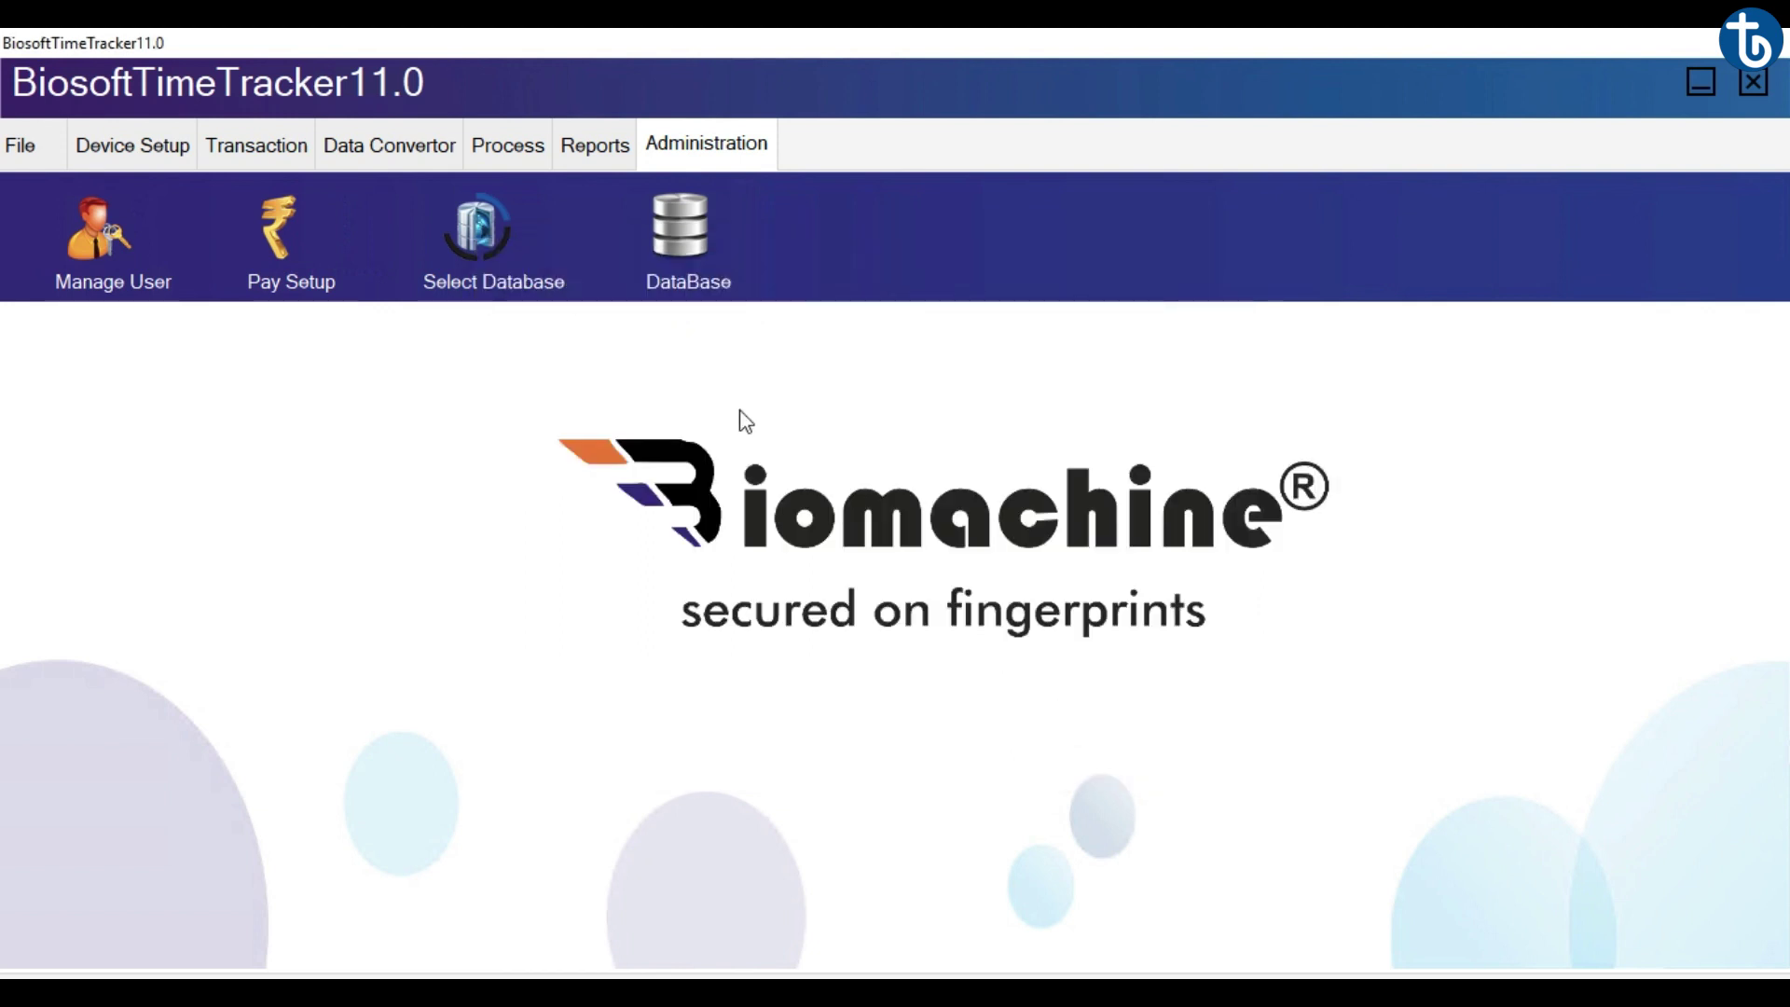
- Rename the DEMO company to 'Blomachine Biometric' and save it, then open the branch records
left_click(17, 146)
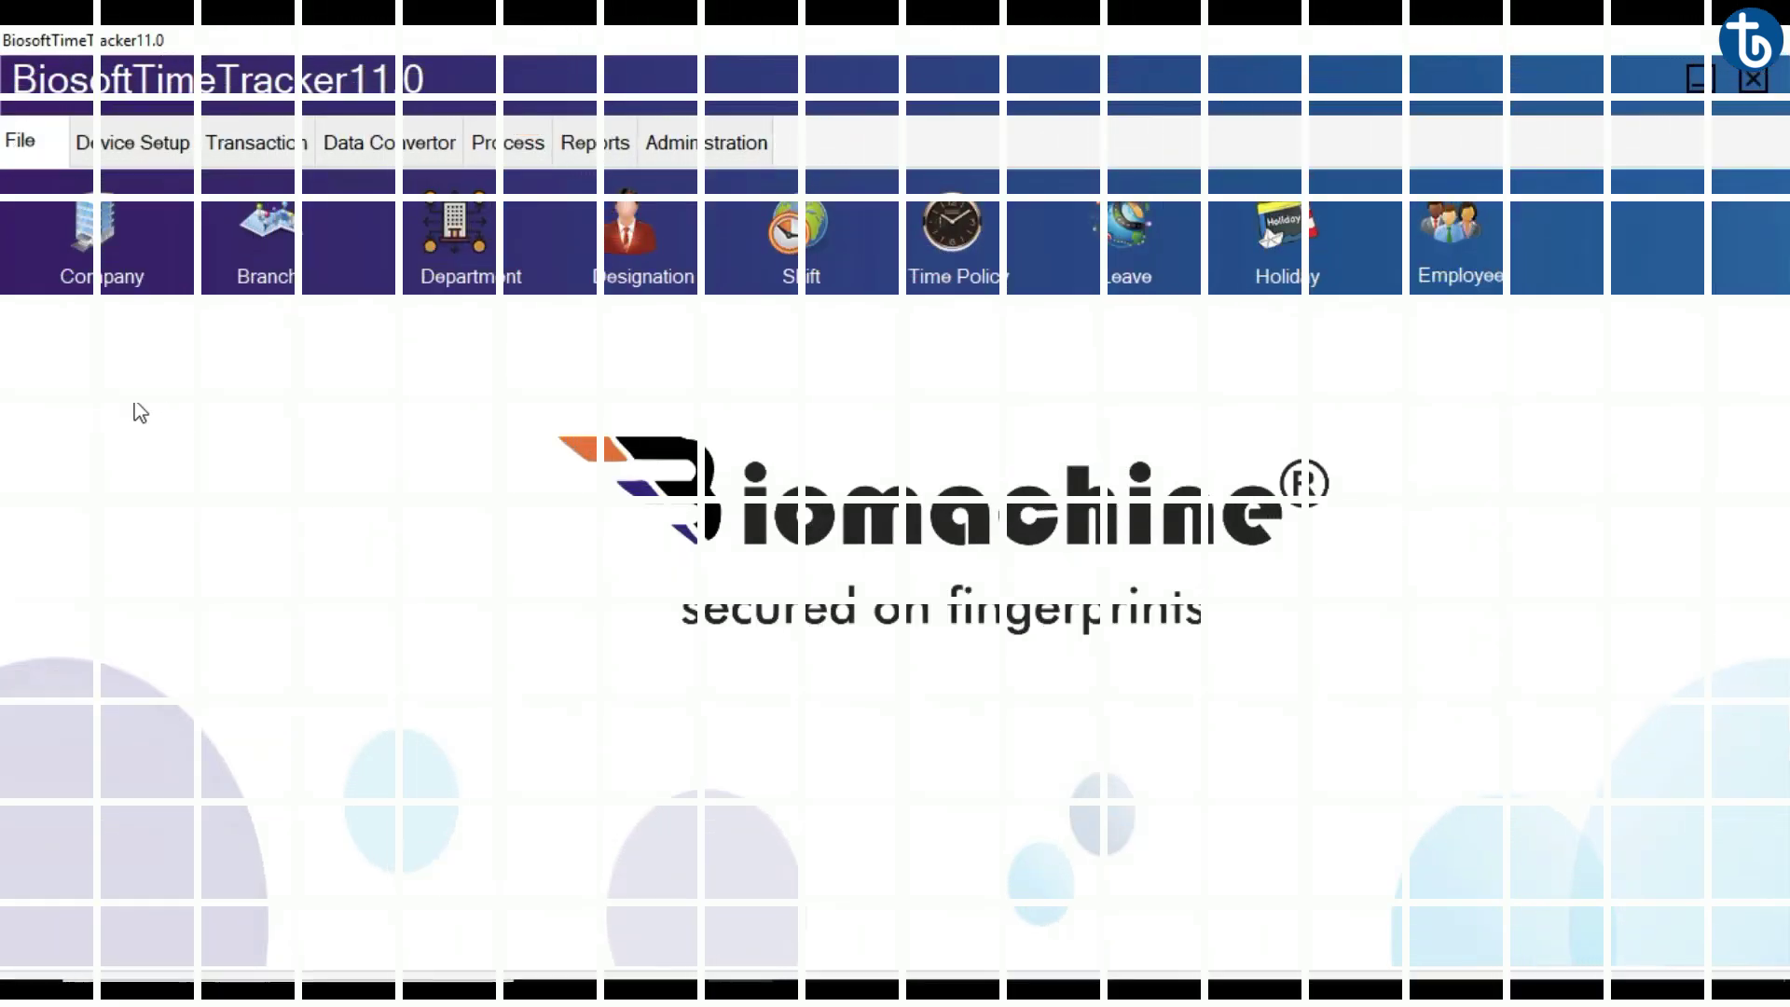
left_click(97, 227)
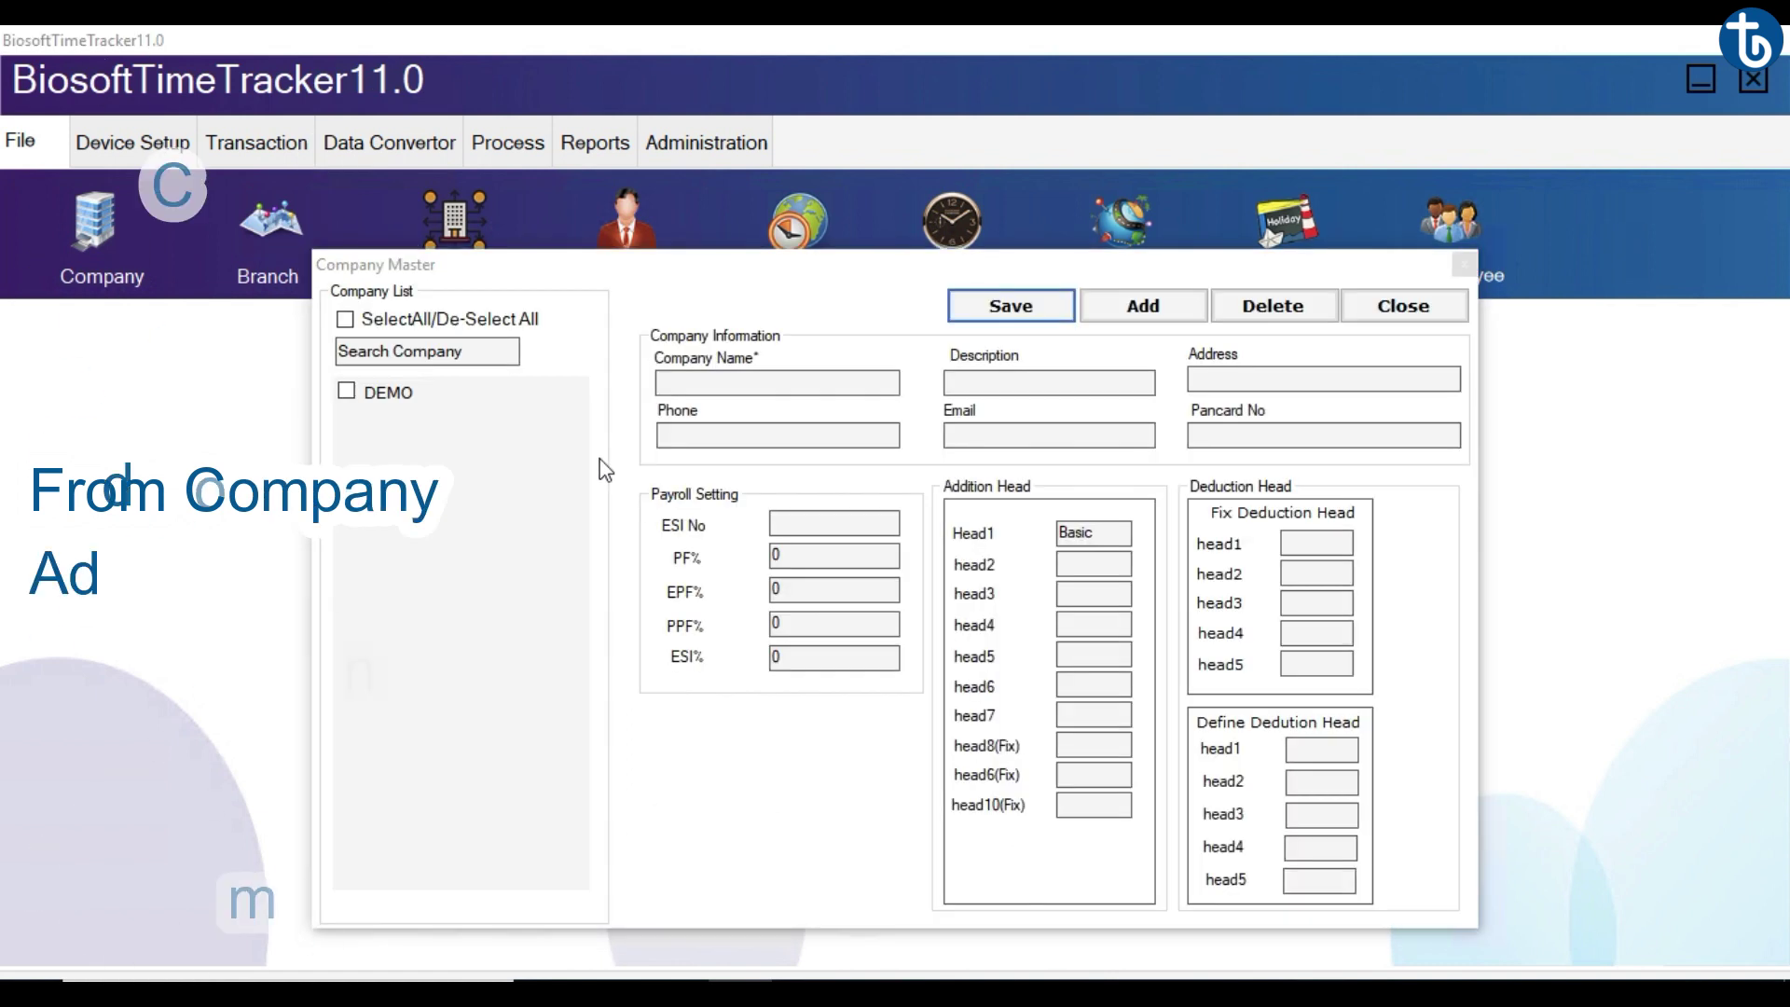
left_click(388, 392)
left_click(408, 390)
type("Blom")
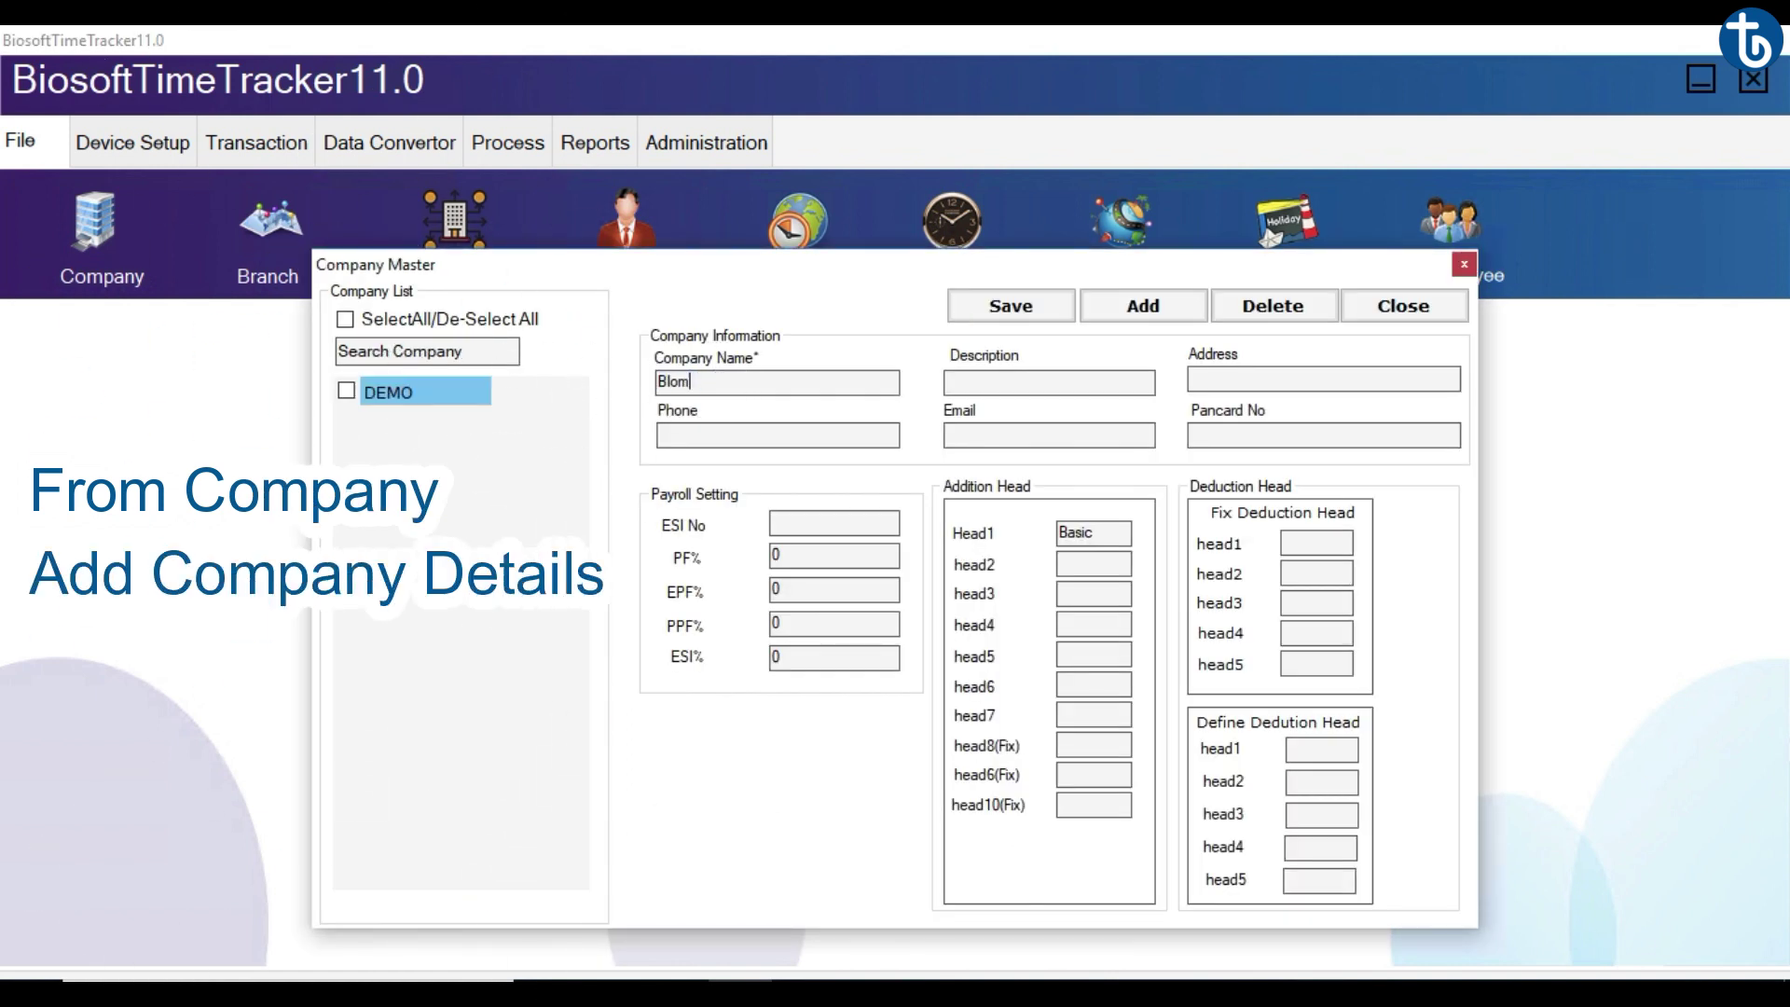
type("achine Bio")
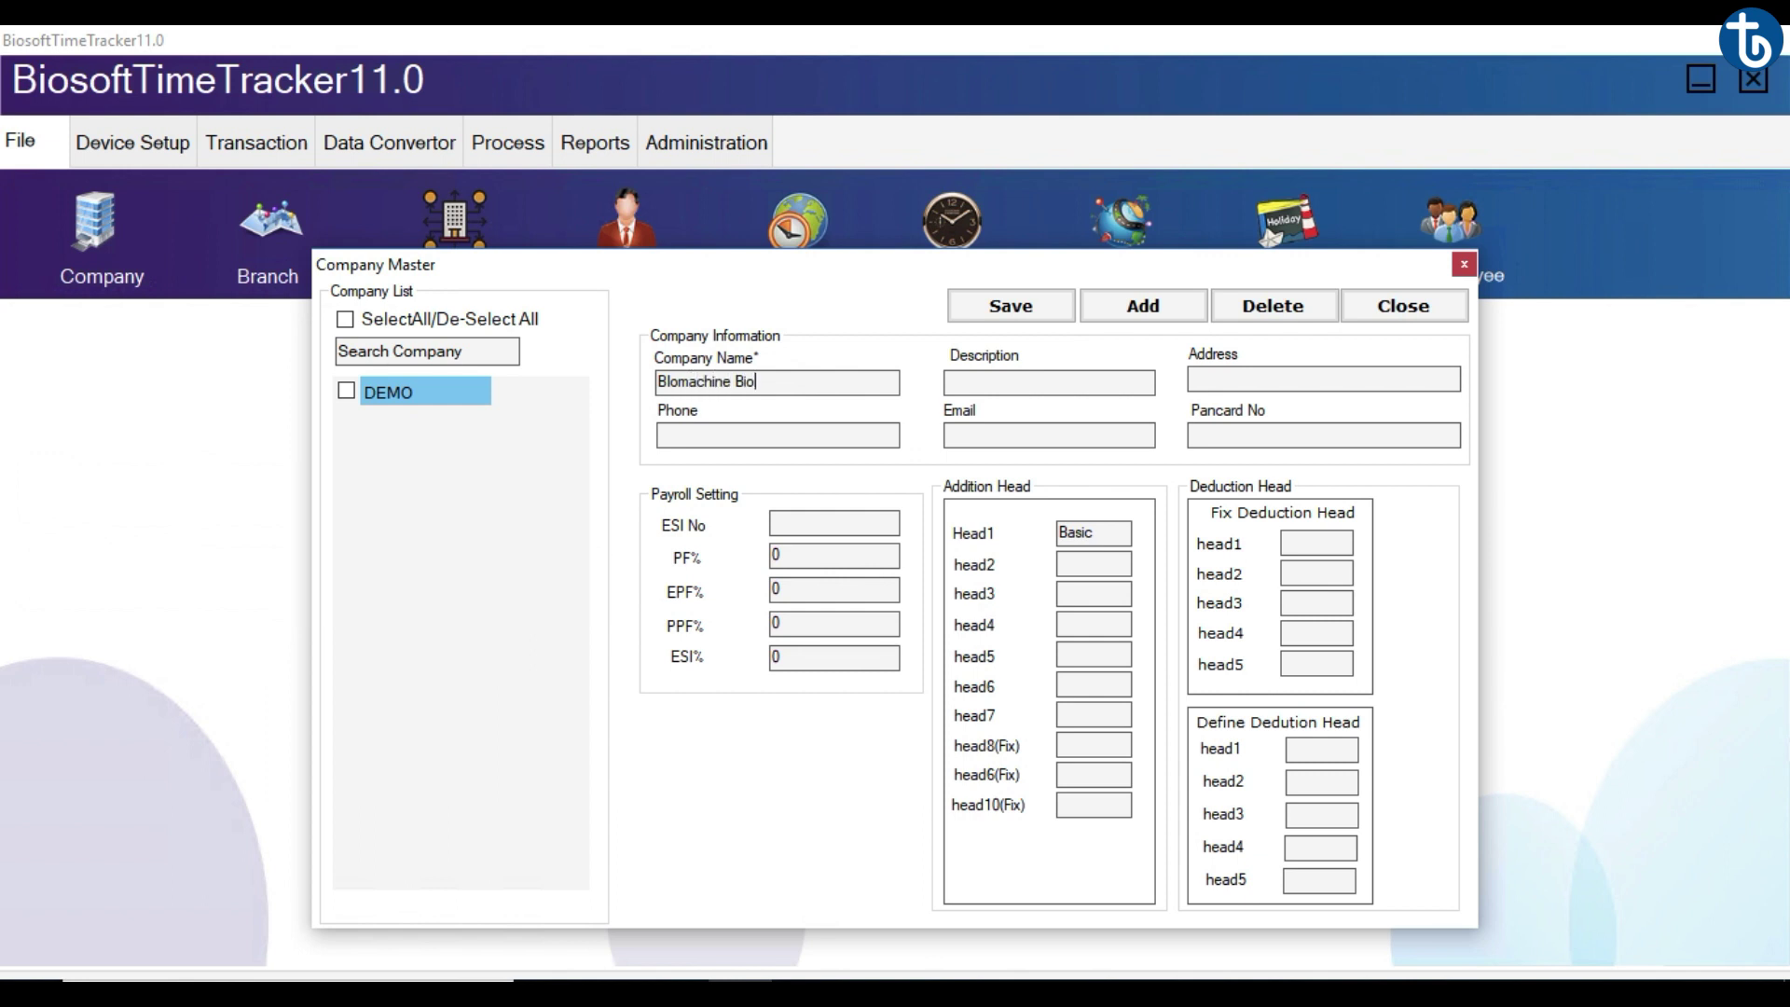
type("metric")
left_click(1000, 317)
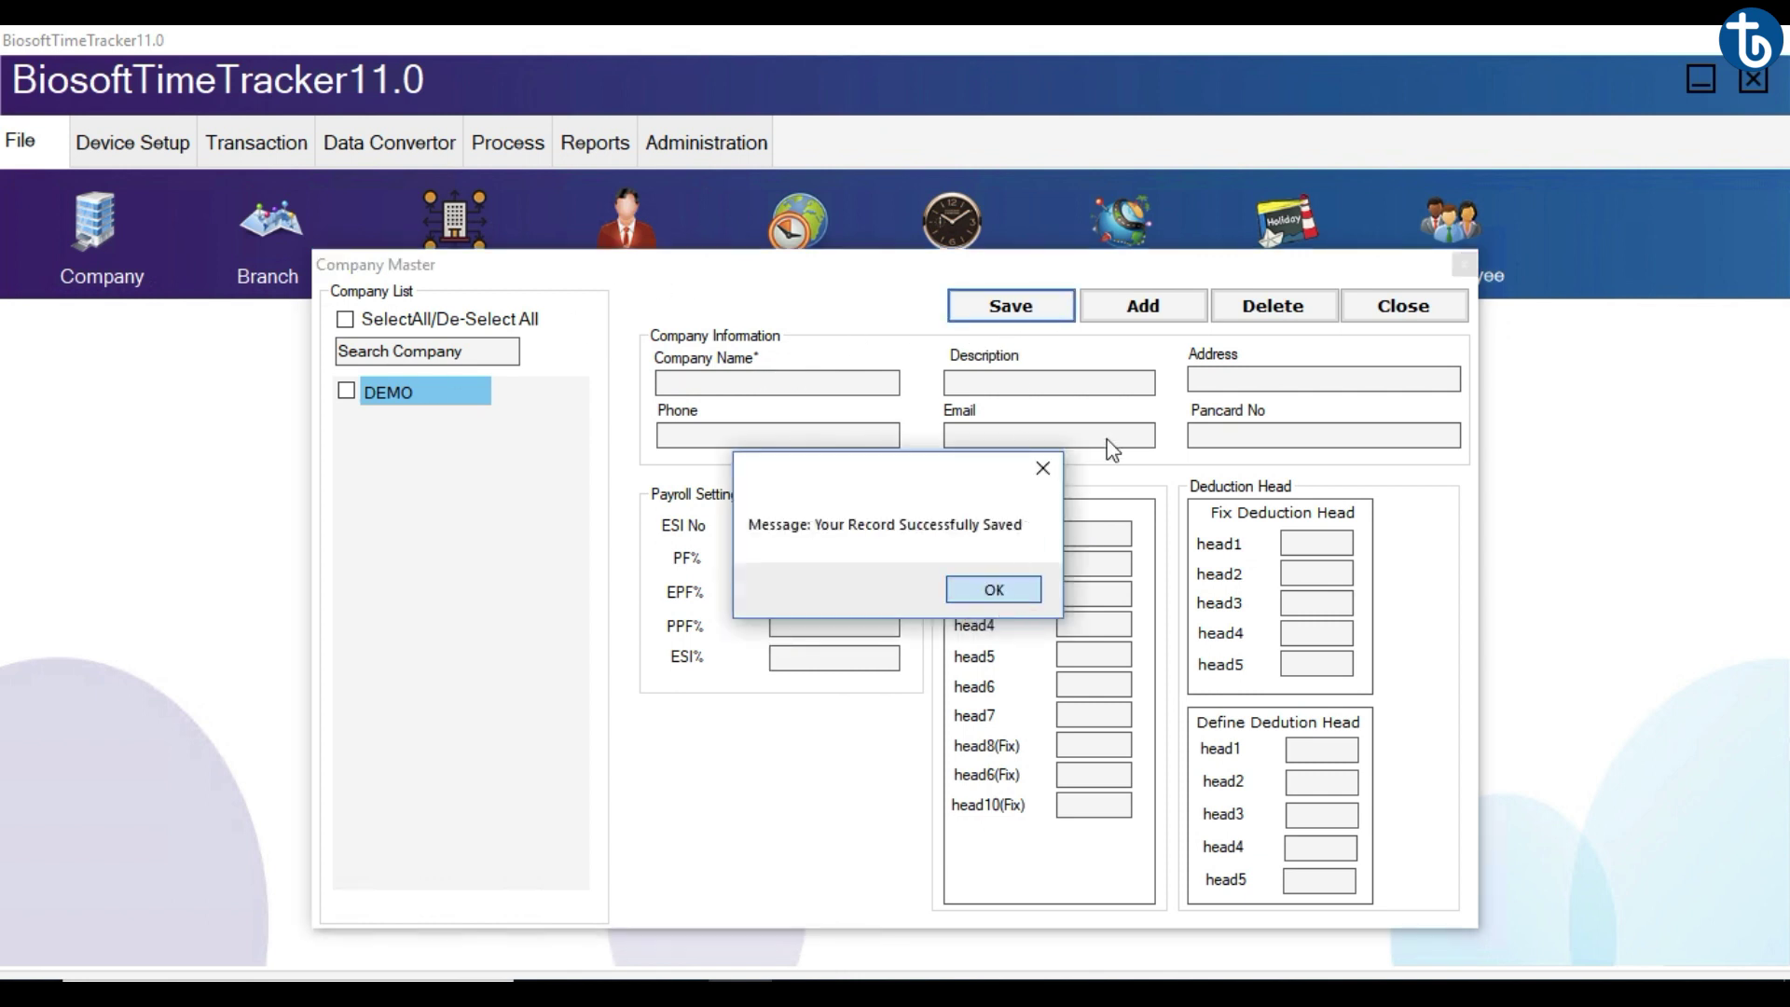
left_click(994, 589)
left_click(1405, 308)
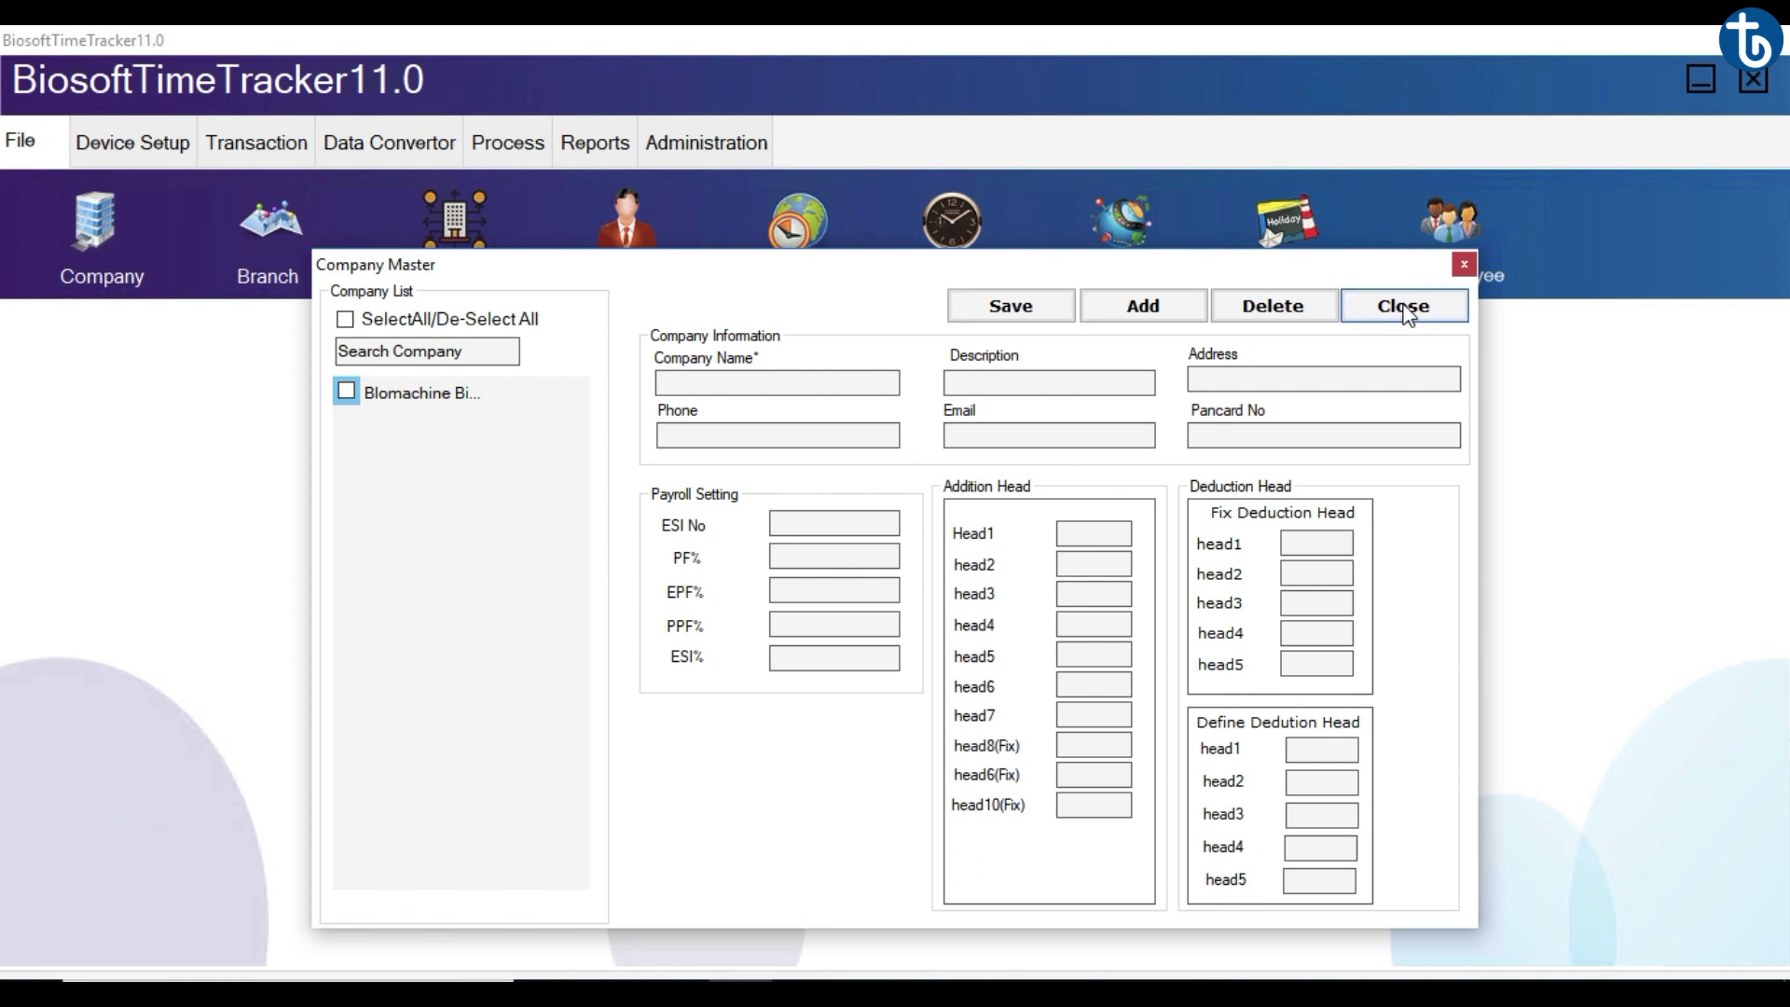
left_click(281, 229)
- Rename the DEMO branch to Mumbai and save it
left_click(569, 434)
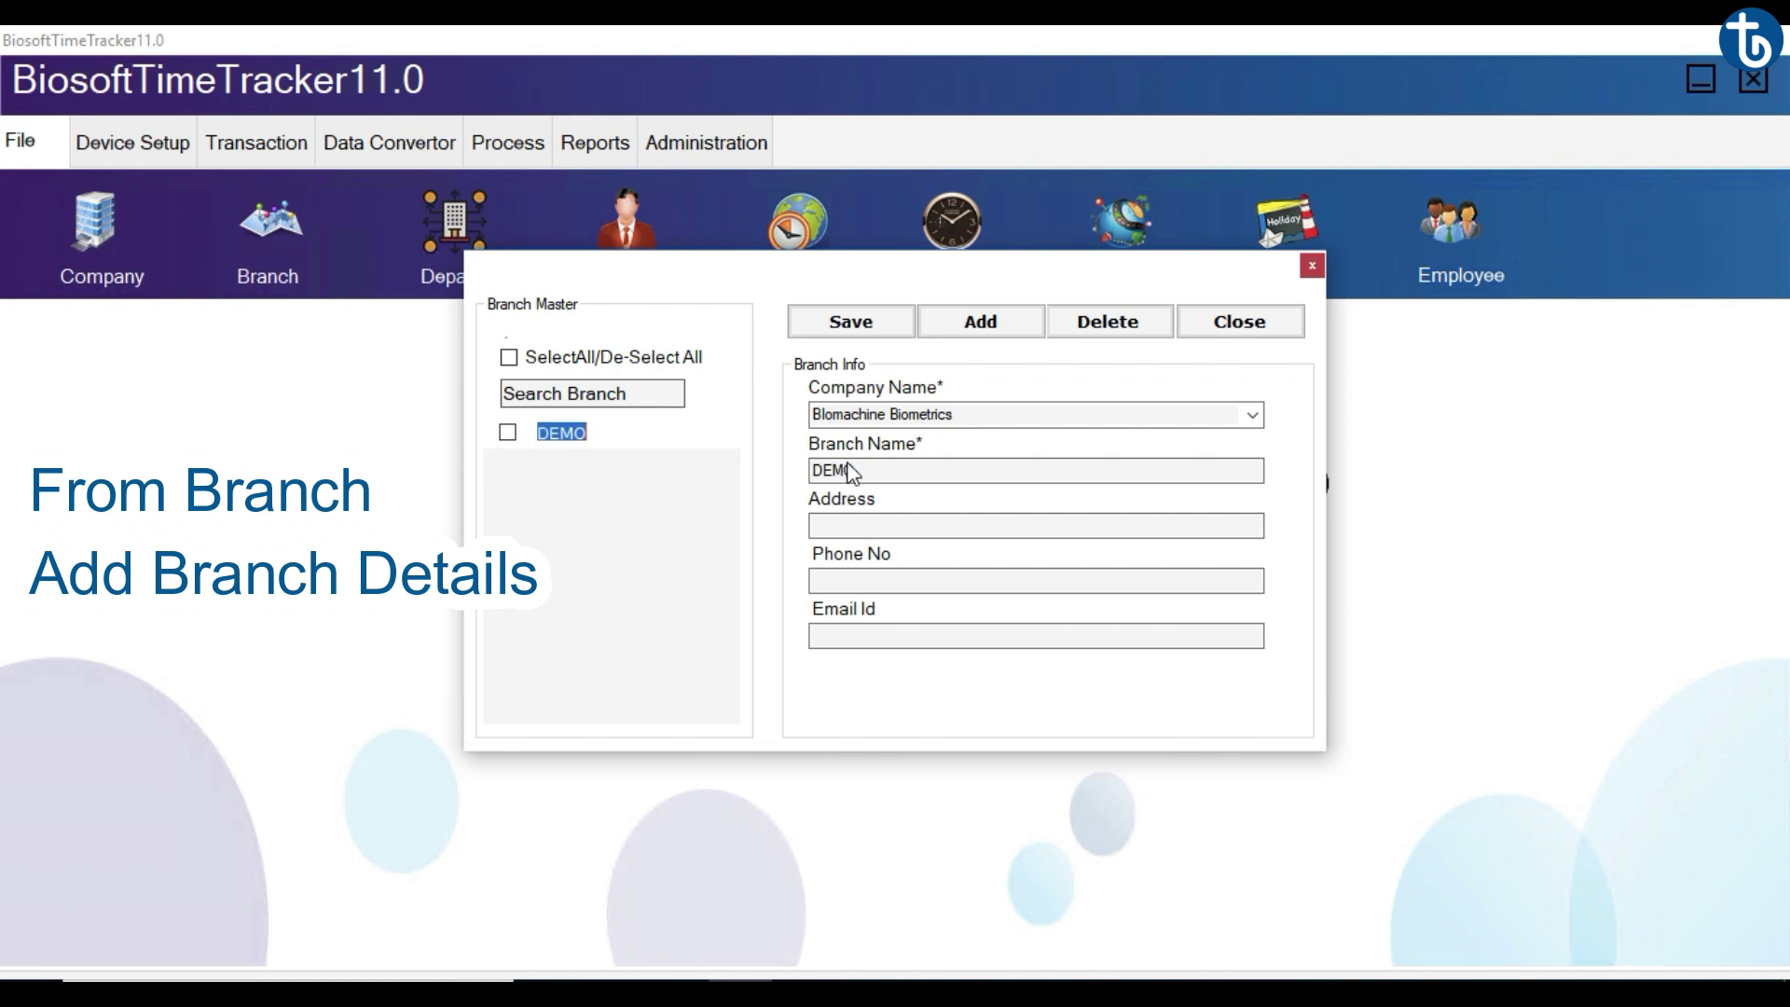
left_click_drag(884, 468, 804, 466)
type("Mumbai")
left_click(829, 323)
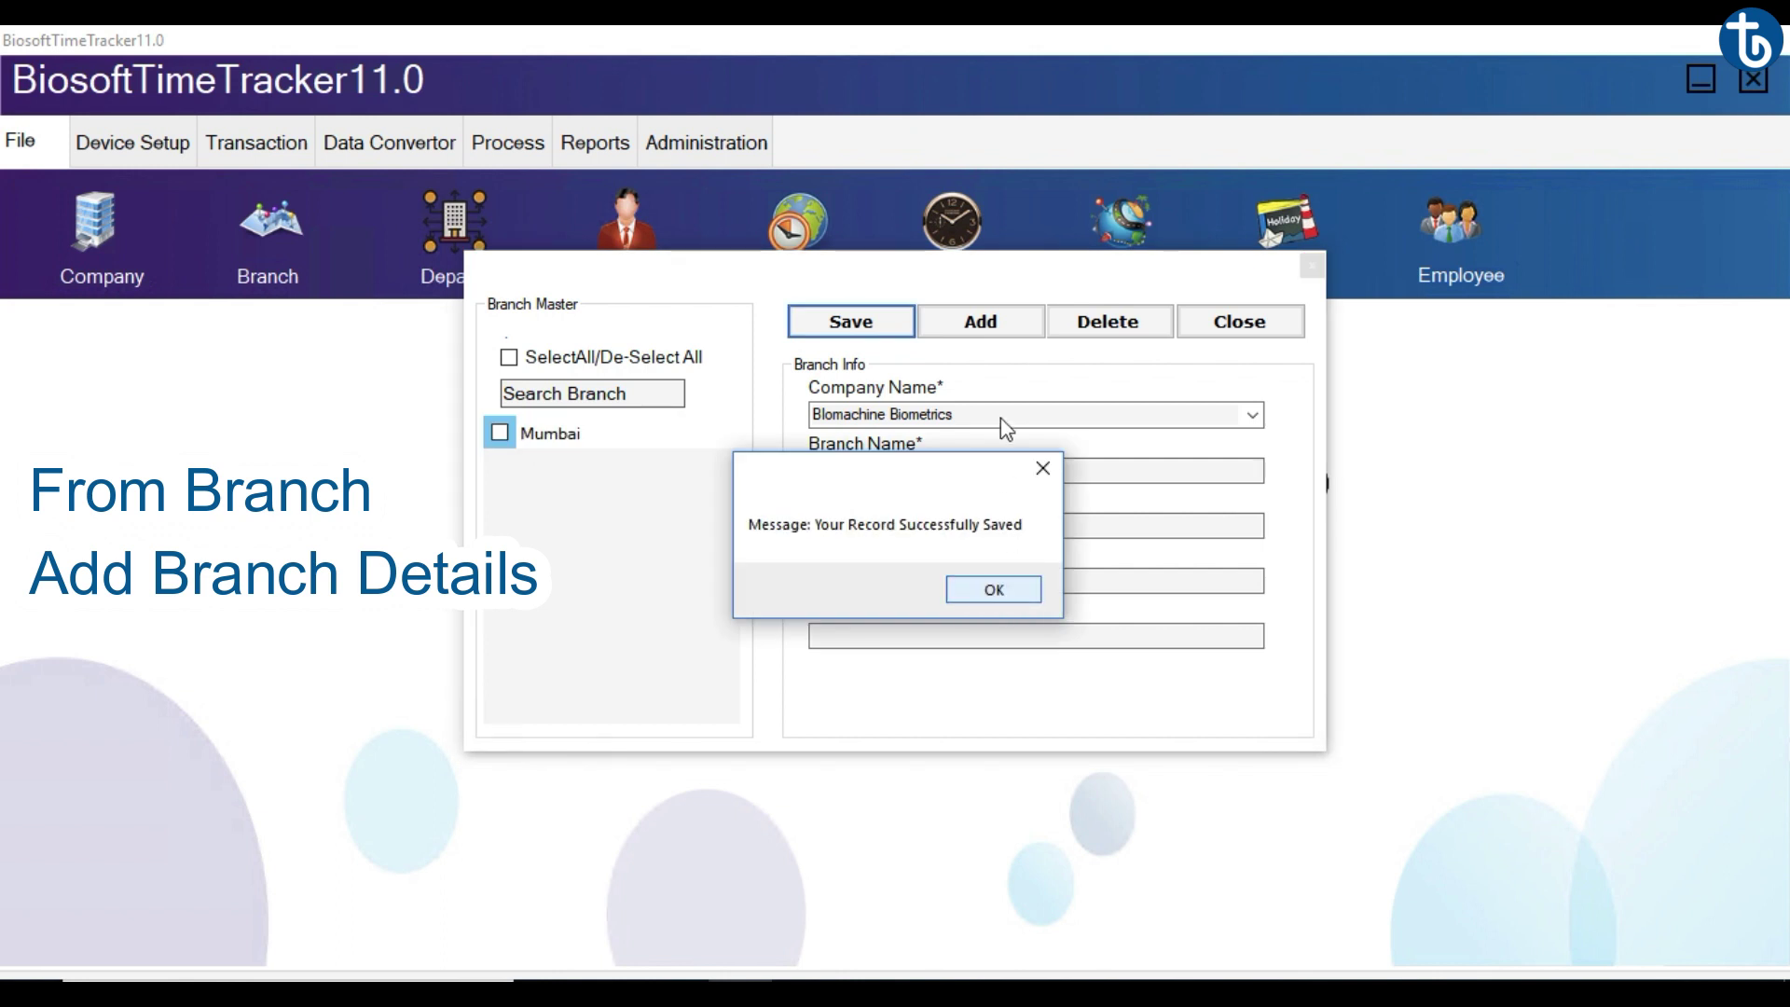
key("Return")
- Add and save a new Delhi branch, then close the branch records window
left_click(996, 321)
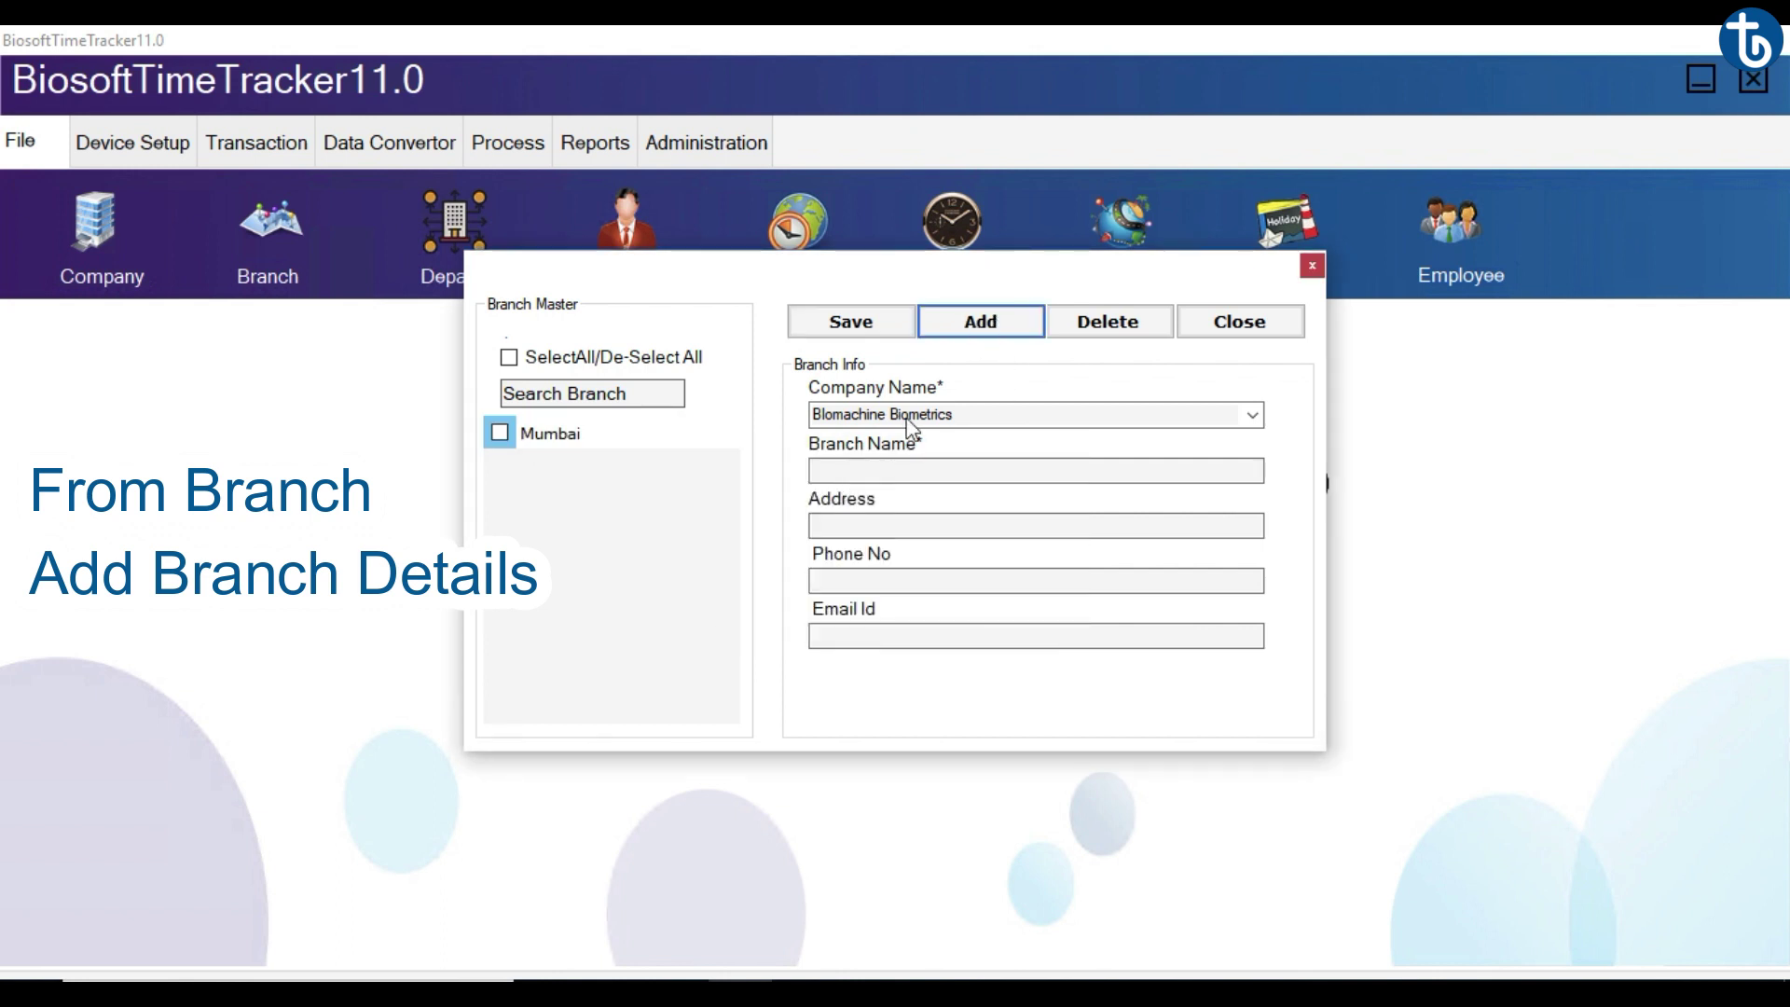
left_click(842, 471)
type("Del")
left_click(843, 321)
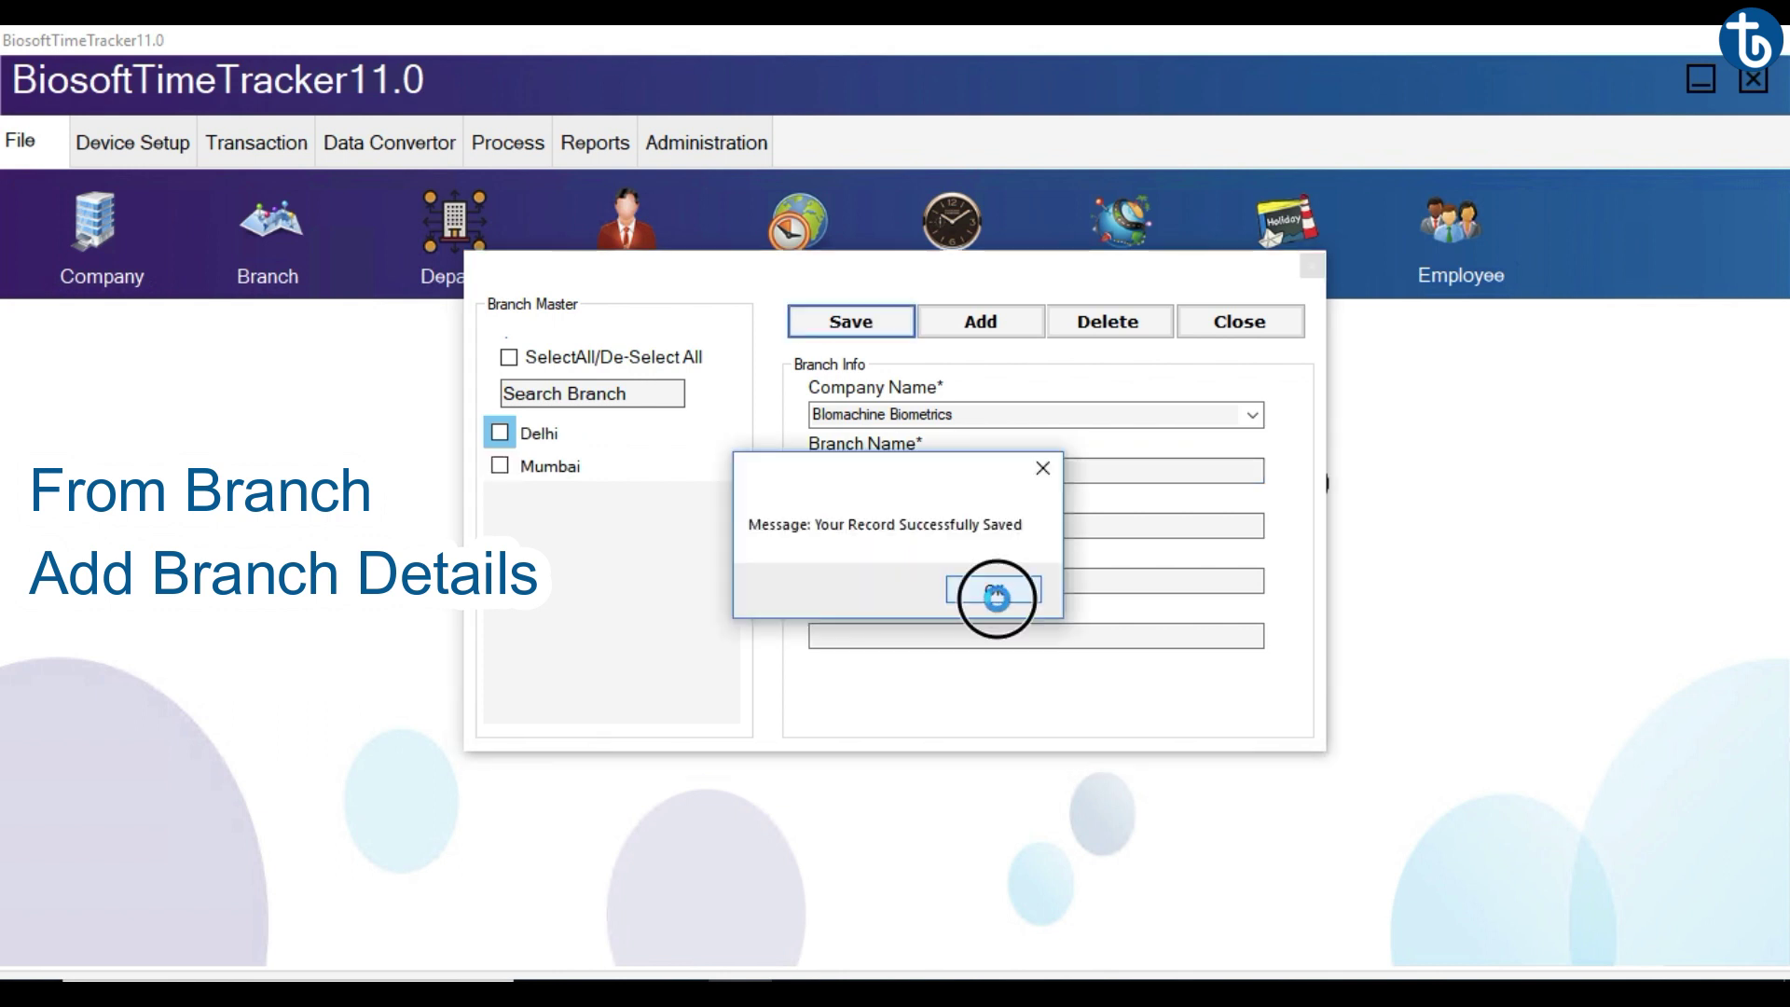
left_click(994, 590)
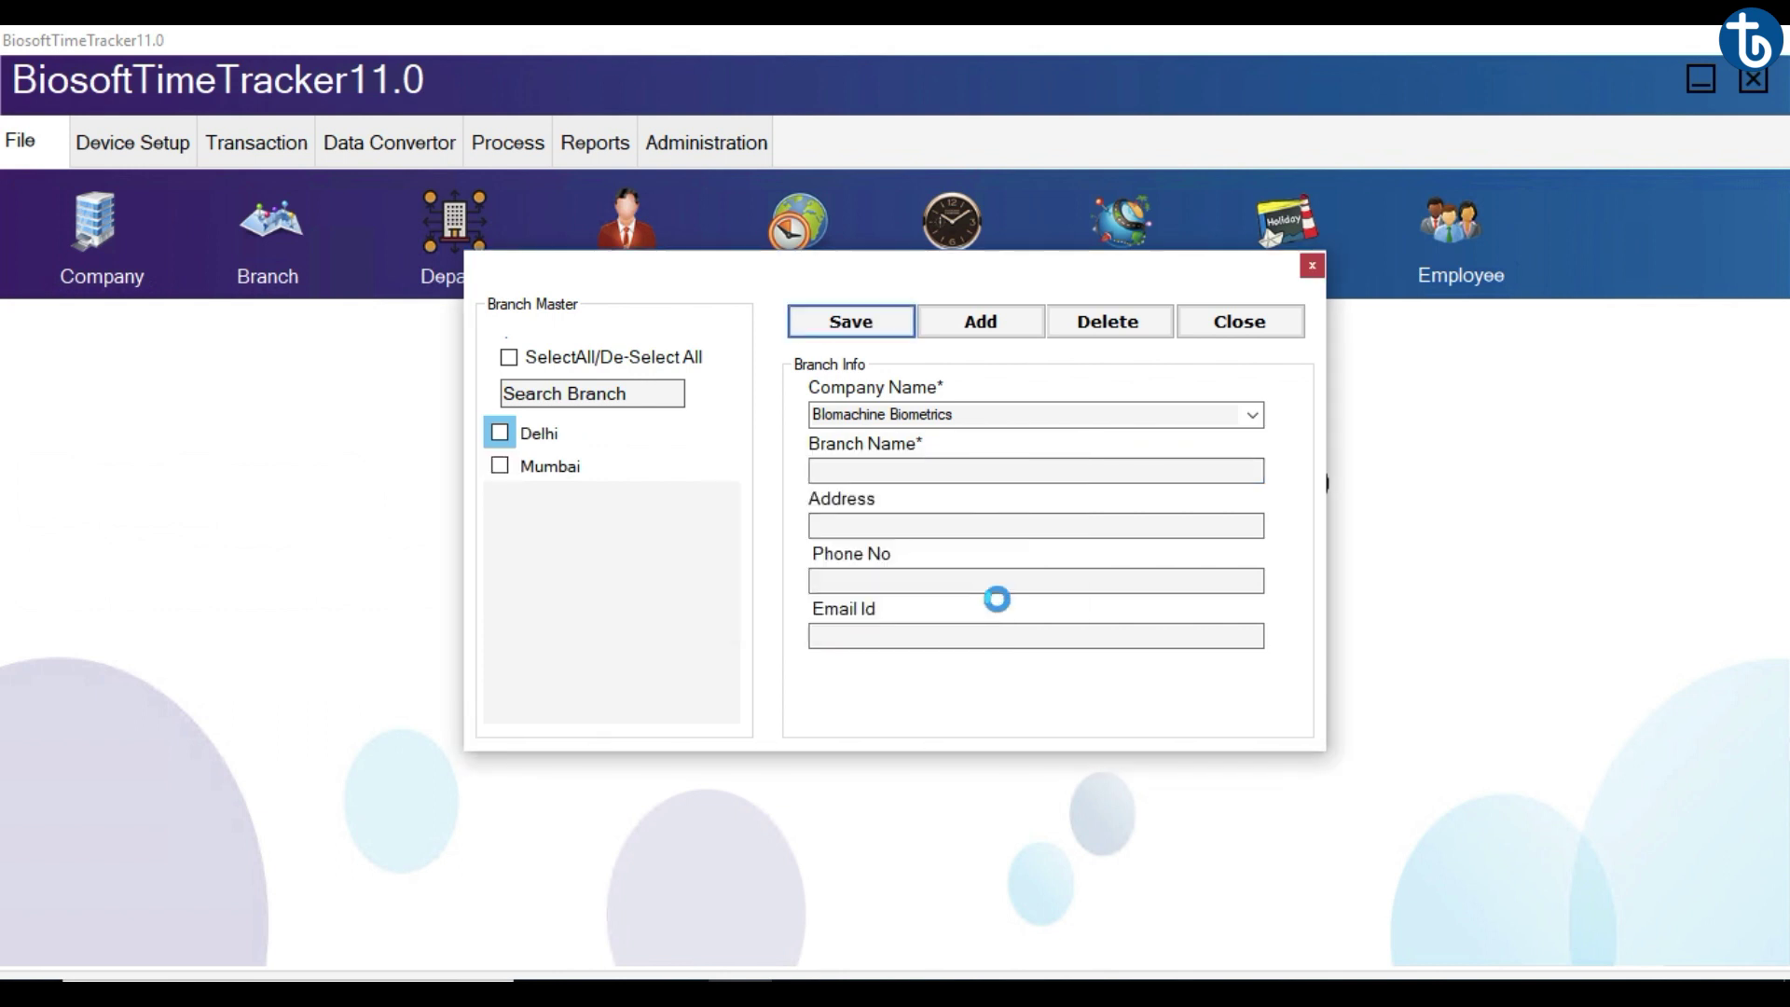
left_click(1239, 323)
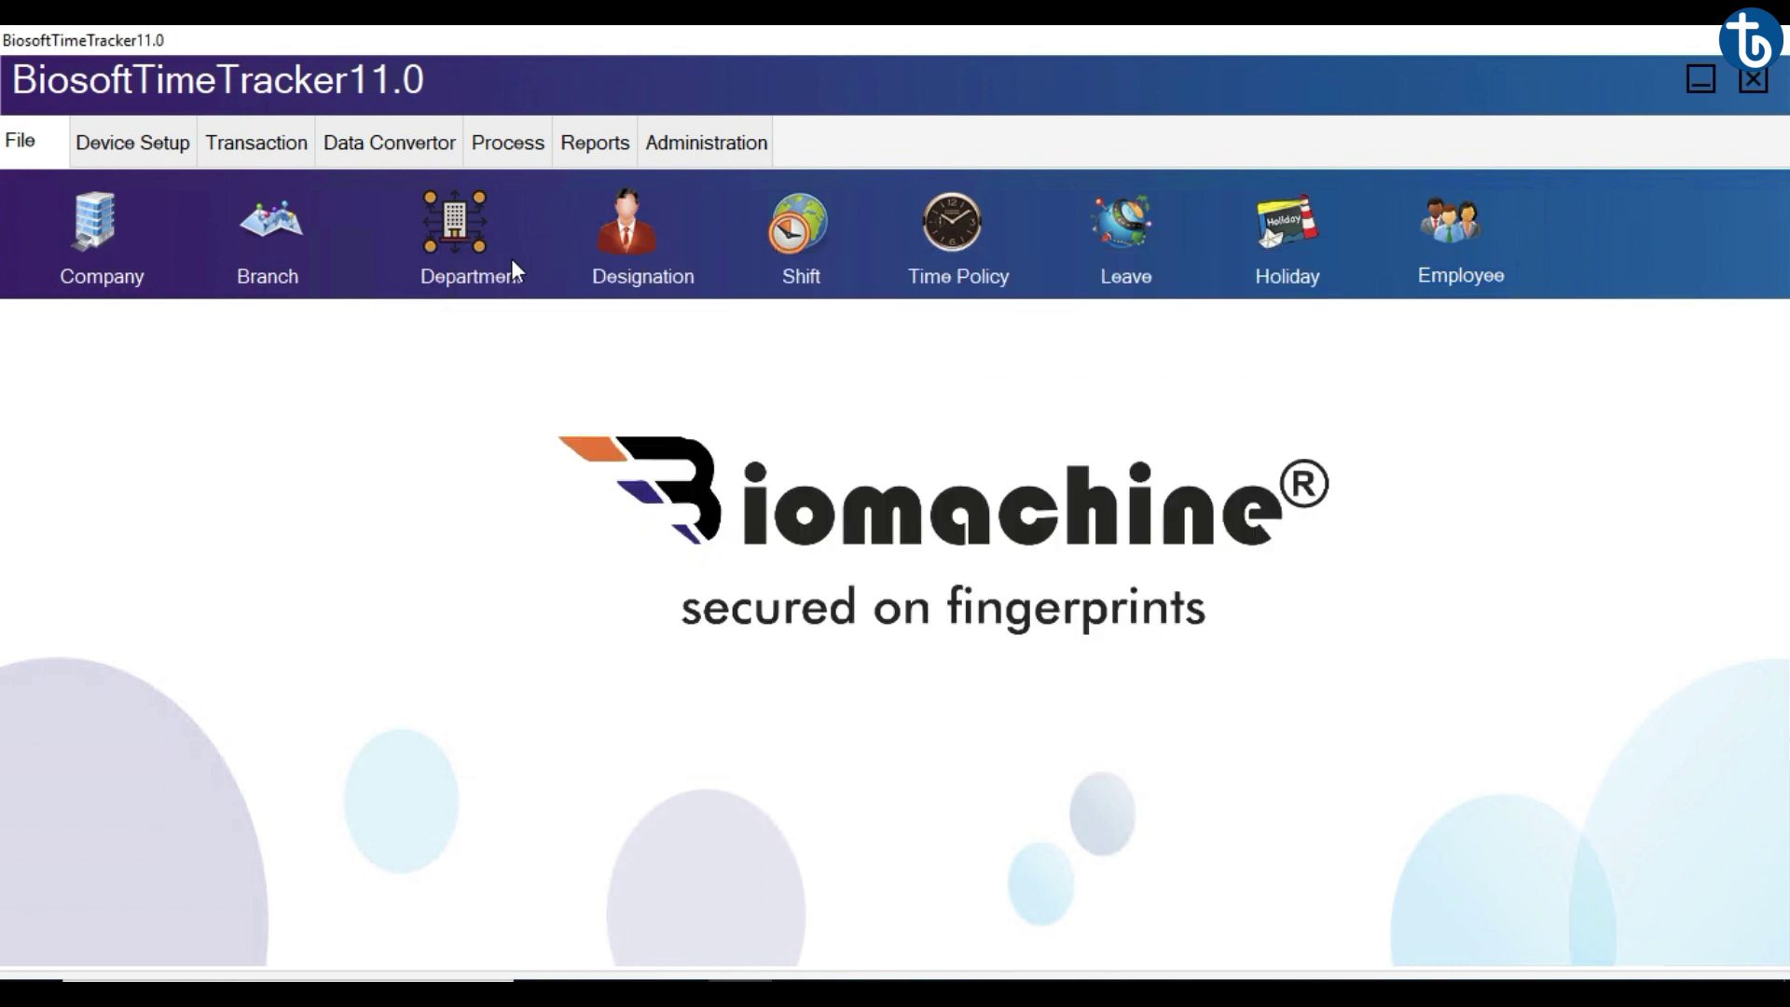
- Save the Software department over DEMO, then add the Accounts department
left_click(455, 231)
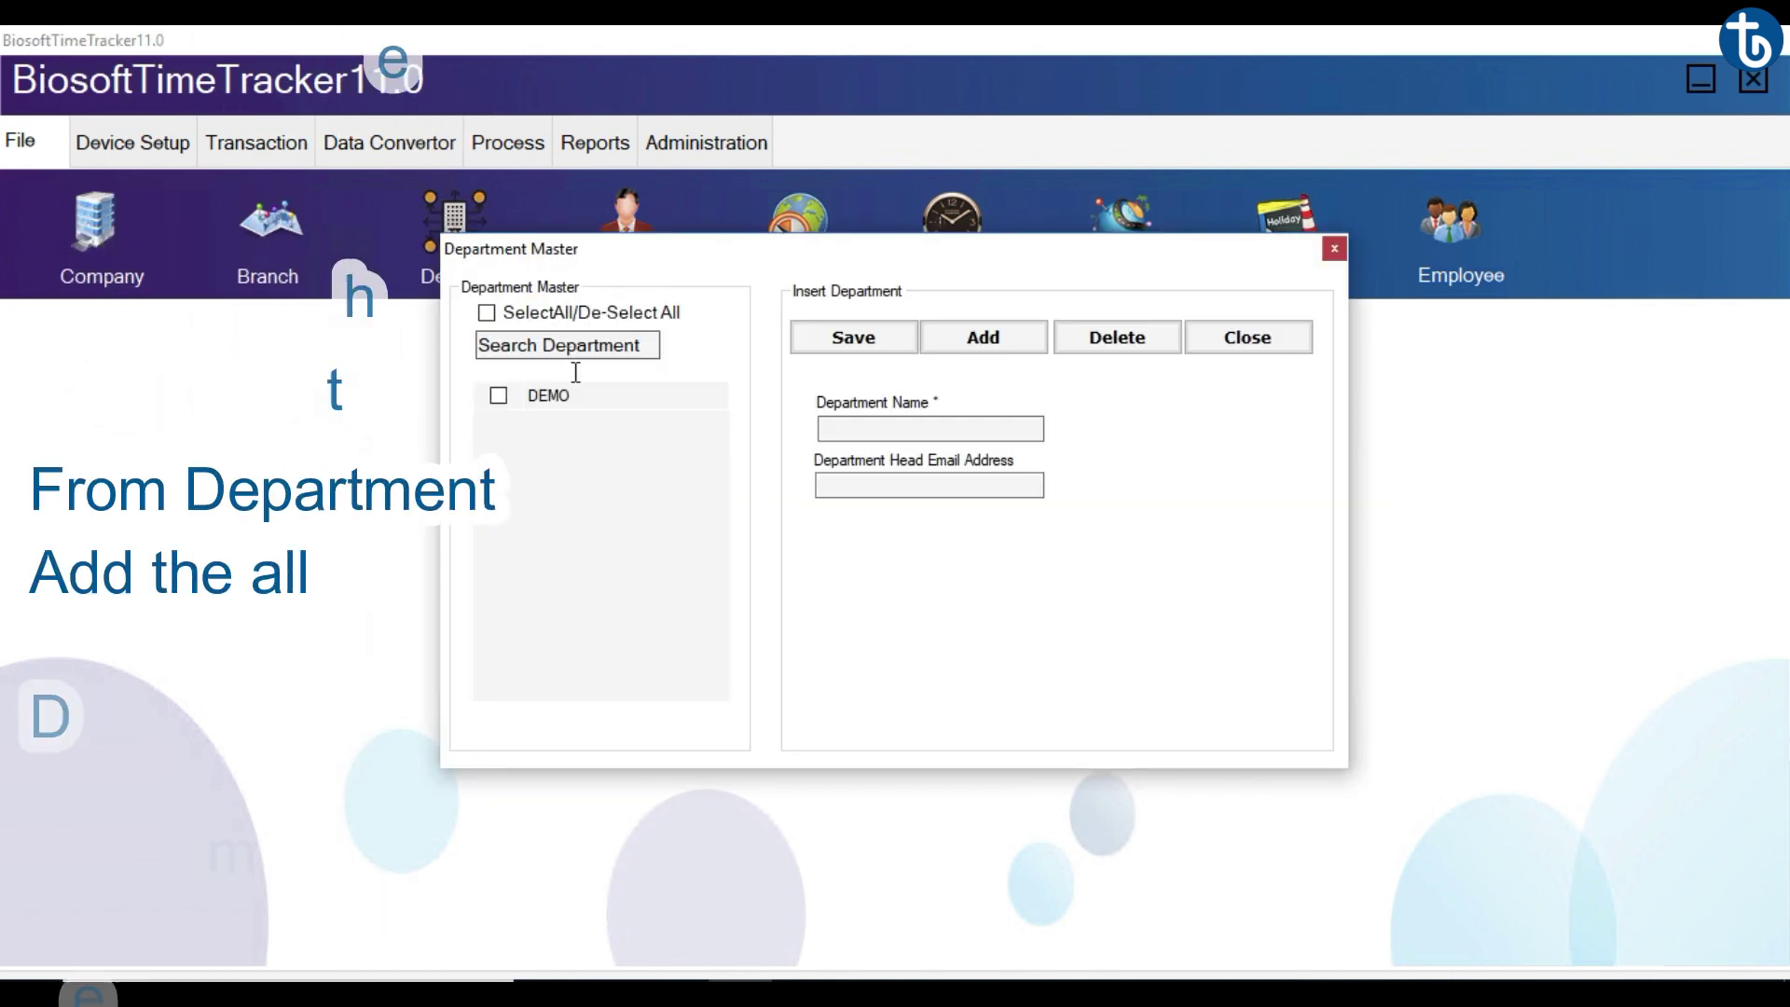
left_click(559, 397)
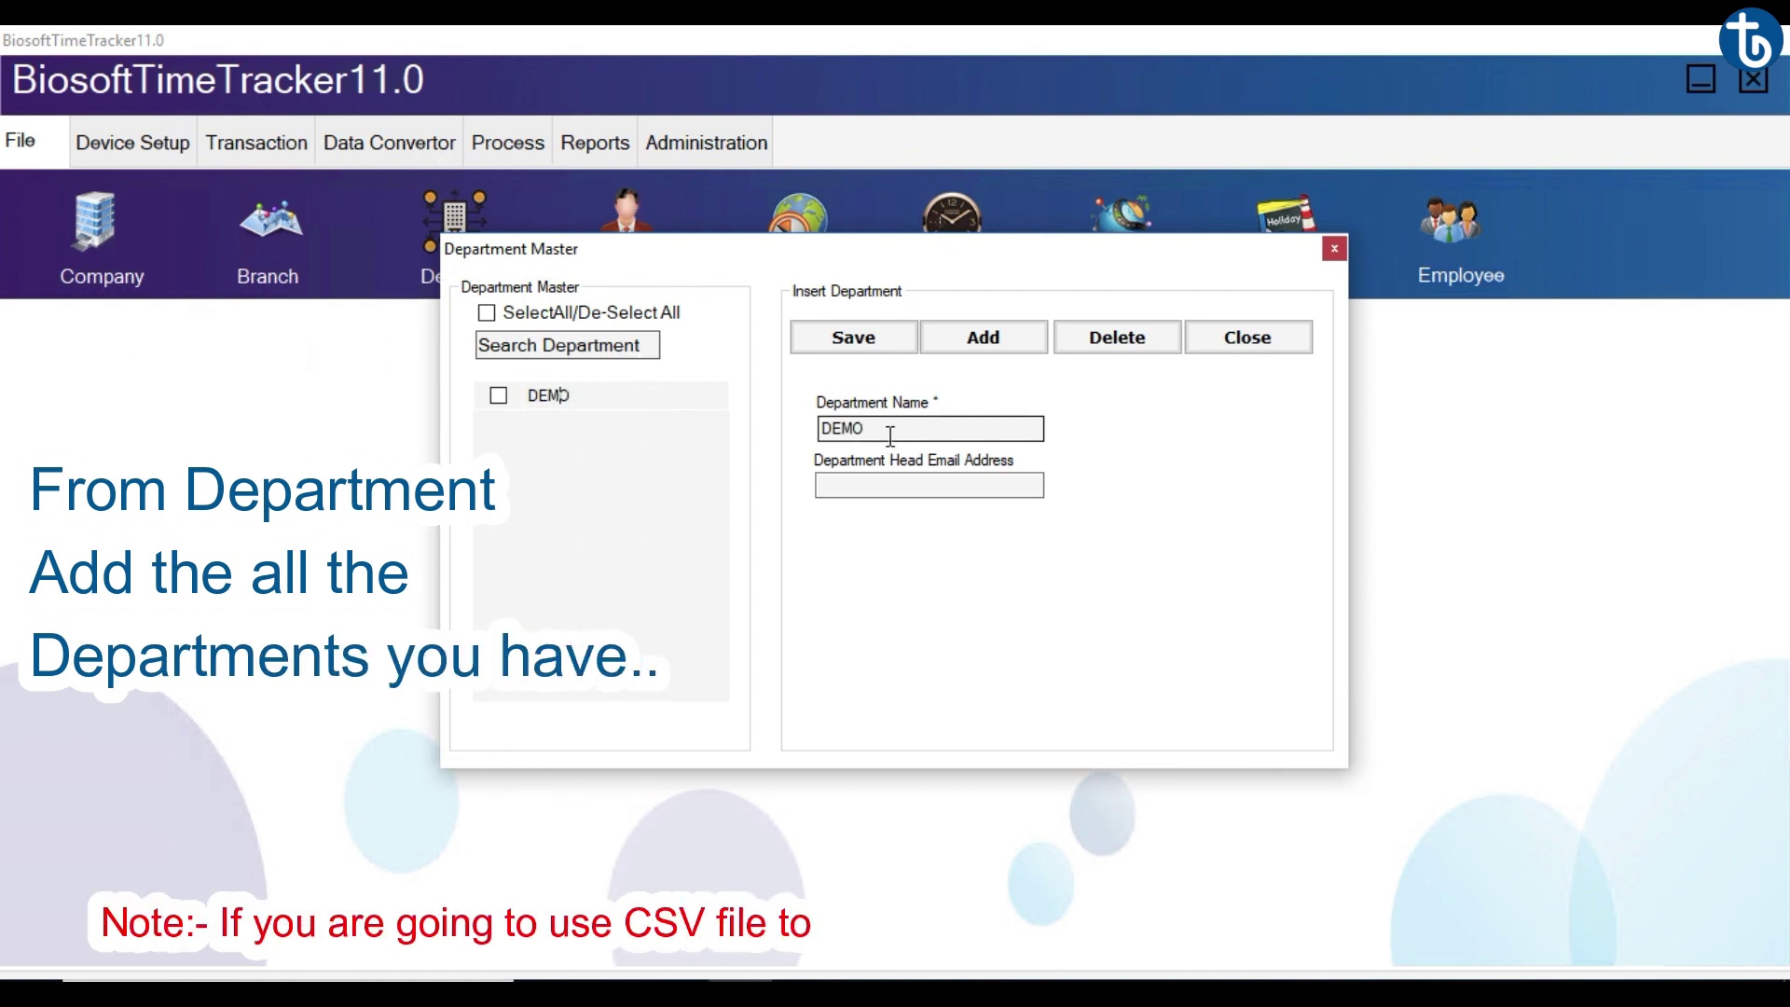
type("S")
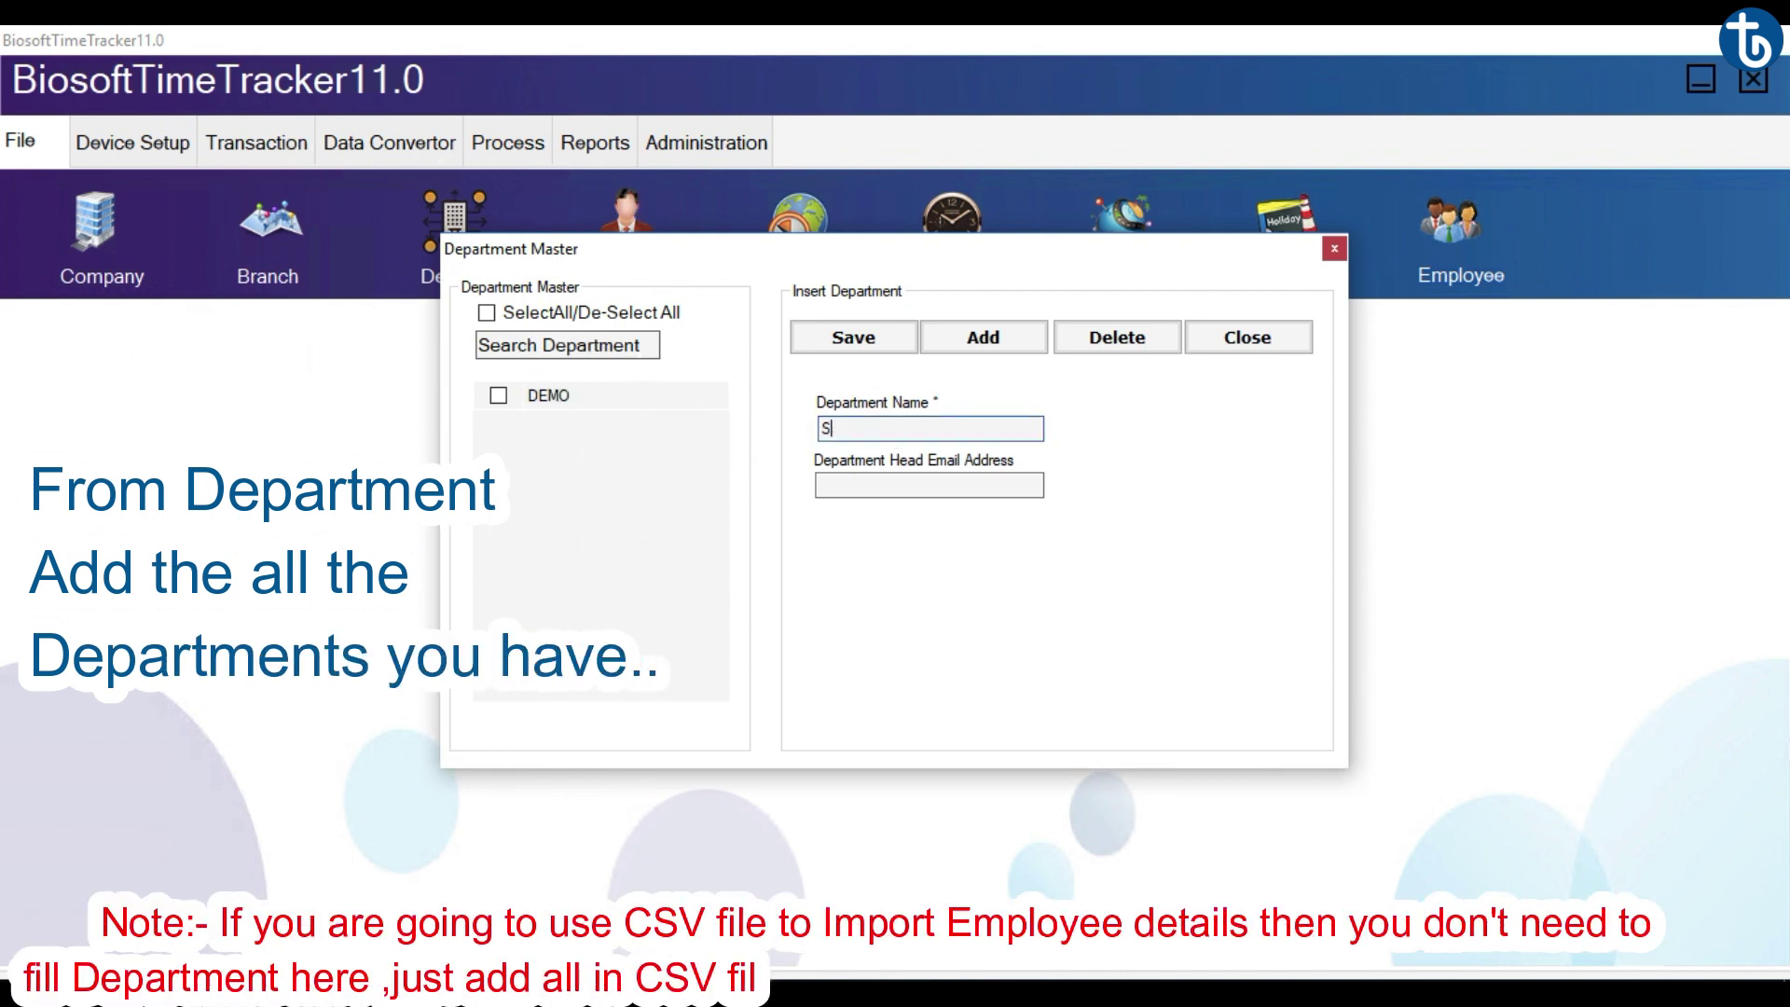
type("oftware")
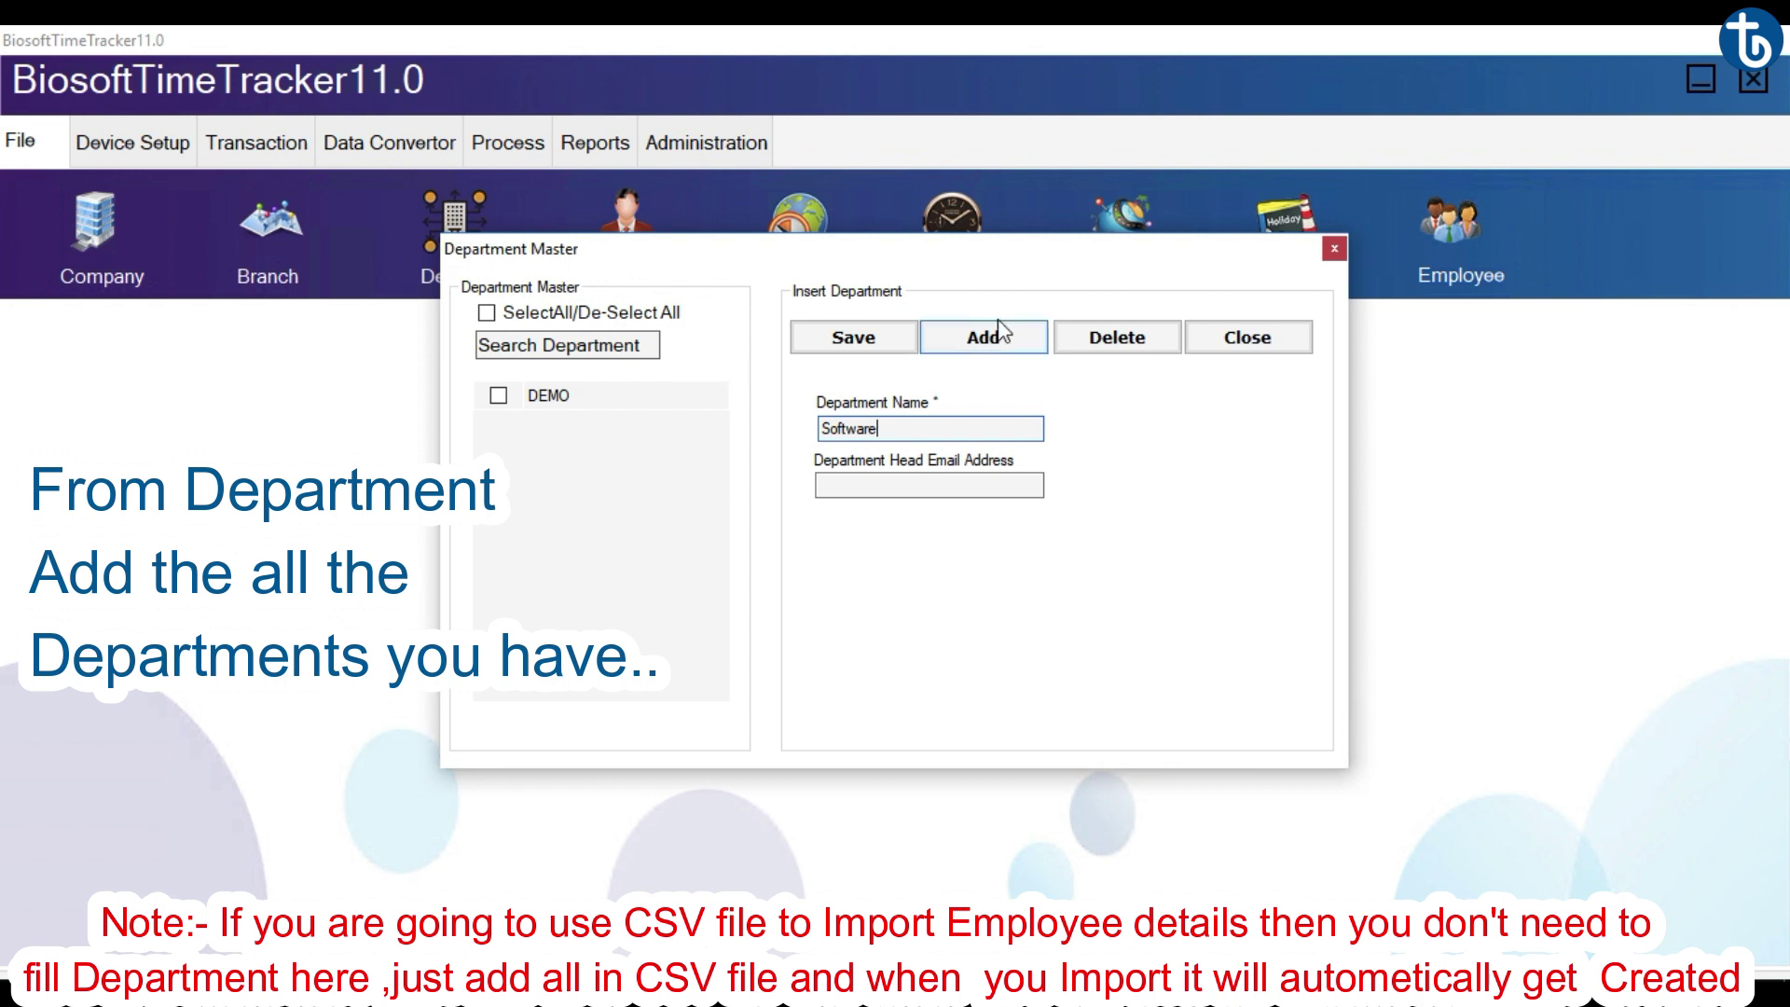
left_click(821, 344)
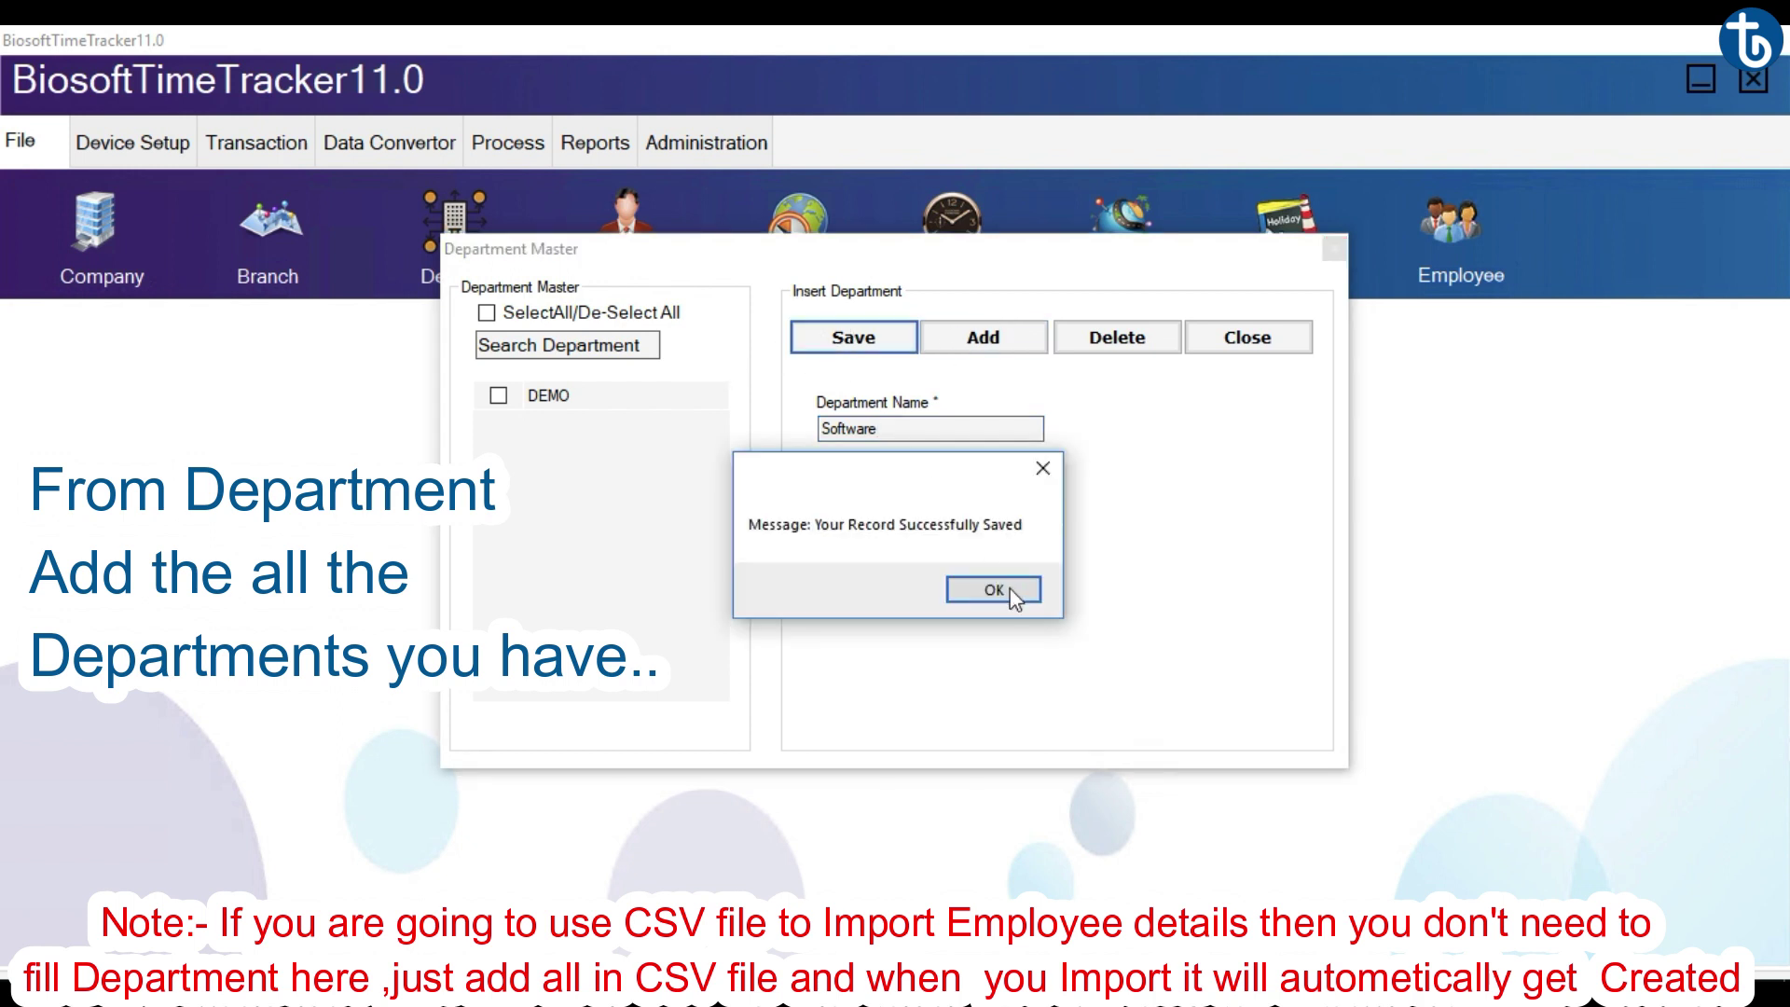
left_click(1009, 593)
left_click(983, 336)
left_click(839, 425)
left_click(839, 425)
type("Accounts")
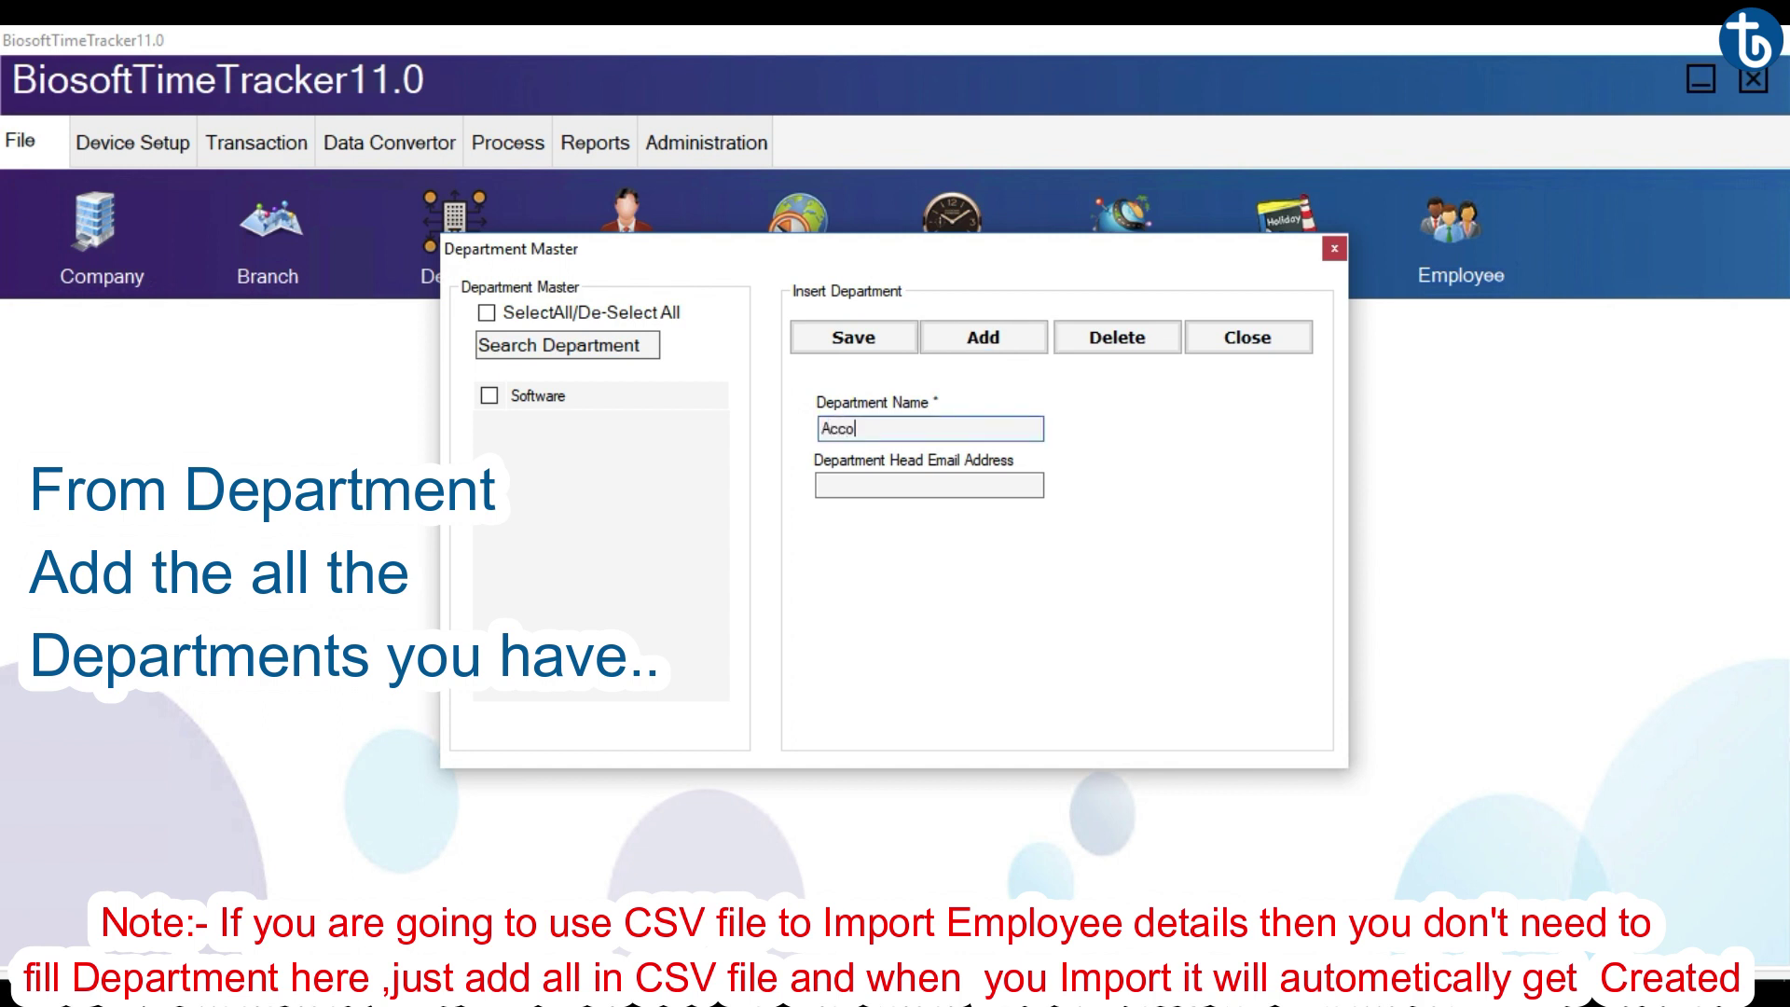
left_click(843, 347)
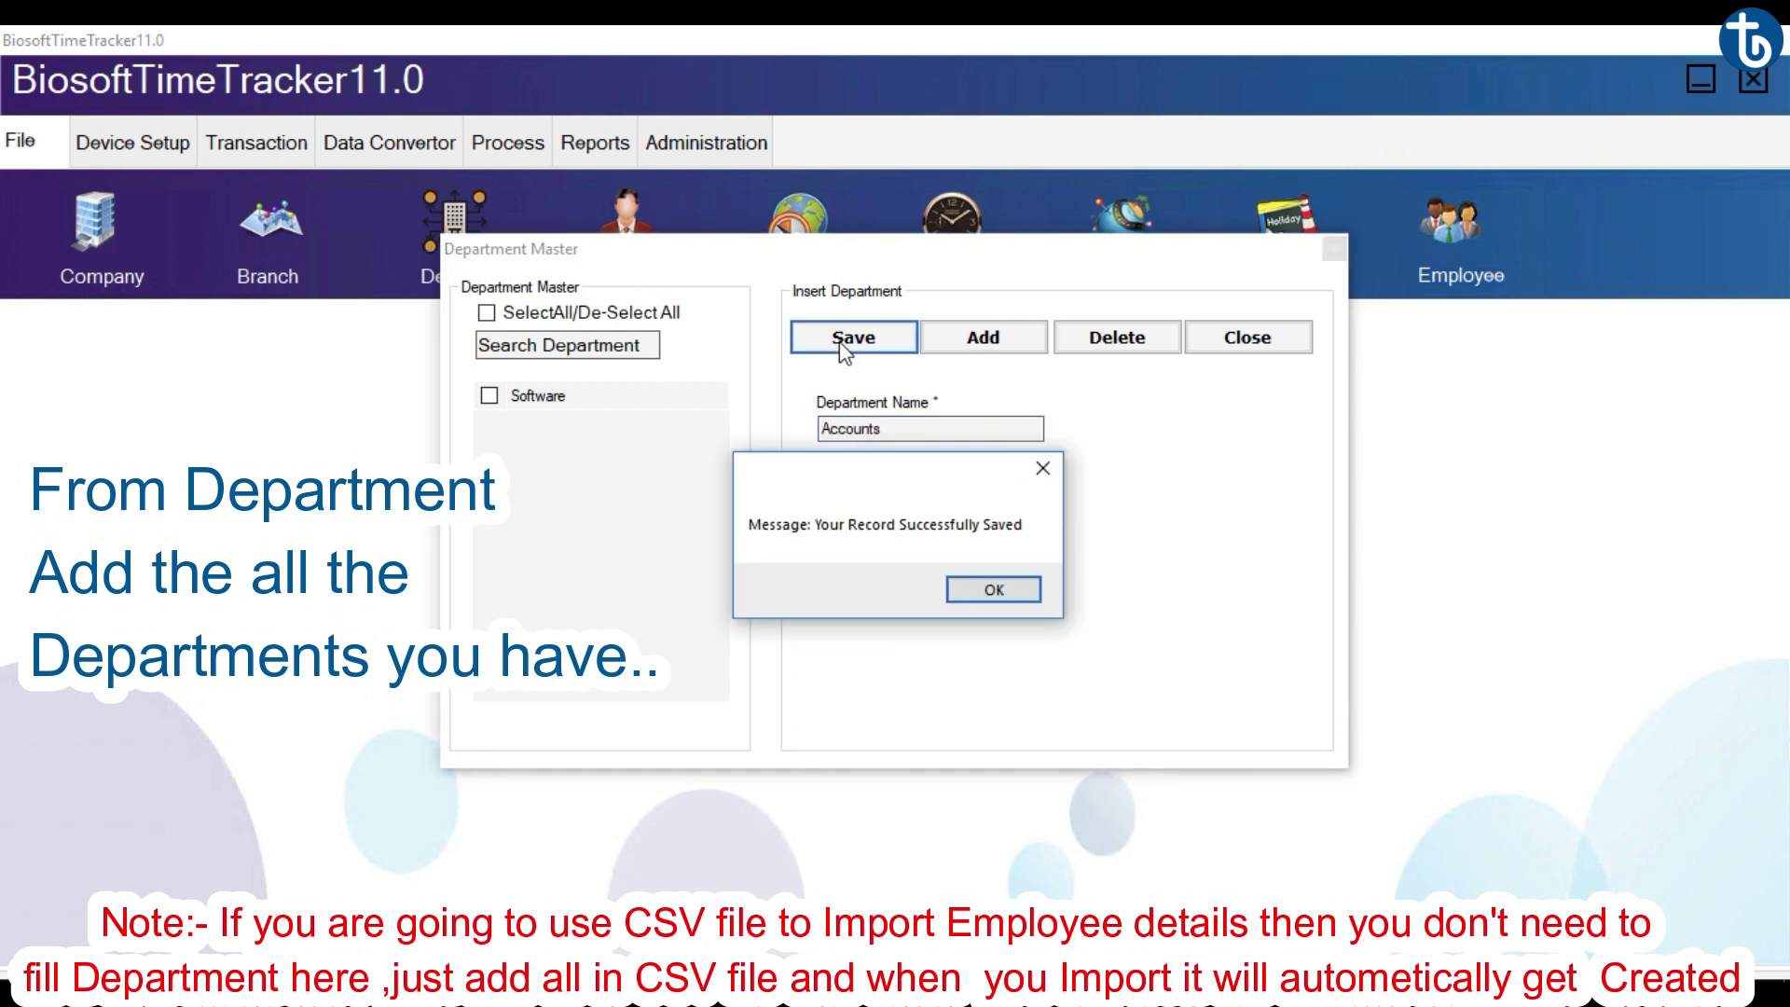
left_click(1017, 589)
- Add the Sales and Hardware departments, then close the department records window
left_click(869, 429)
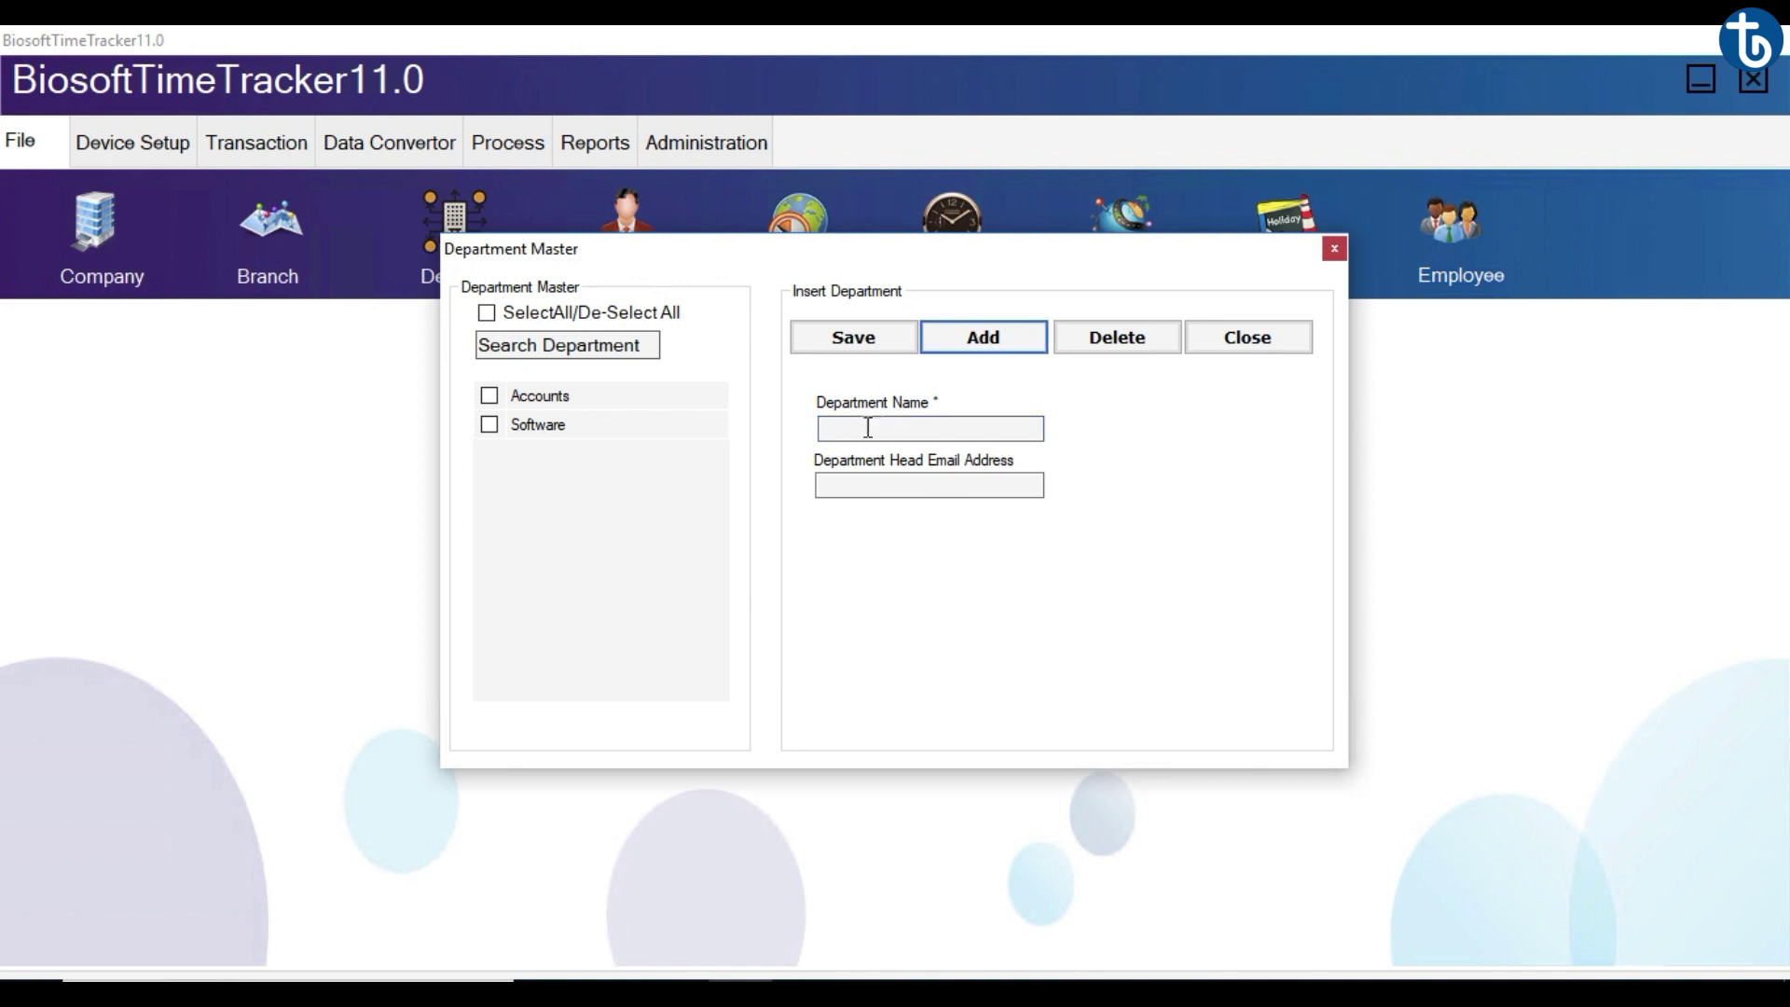
type("Sales")
left_click(836, 344)
left_click(998, 591)
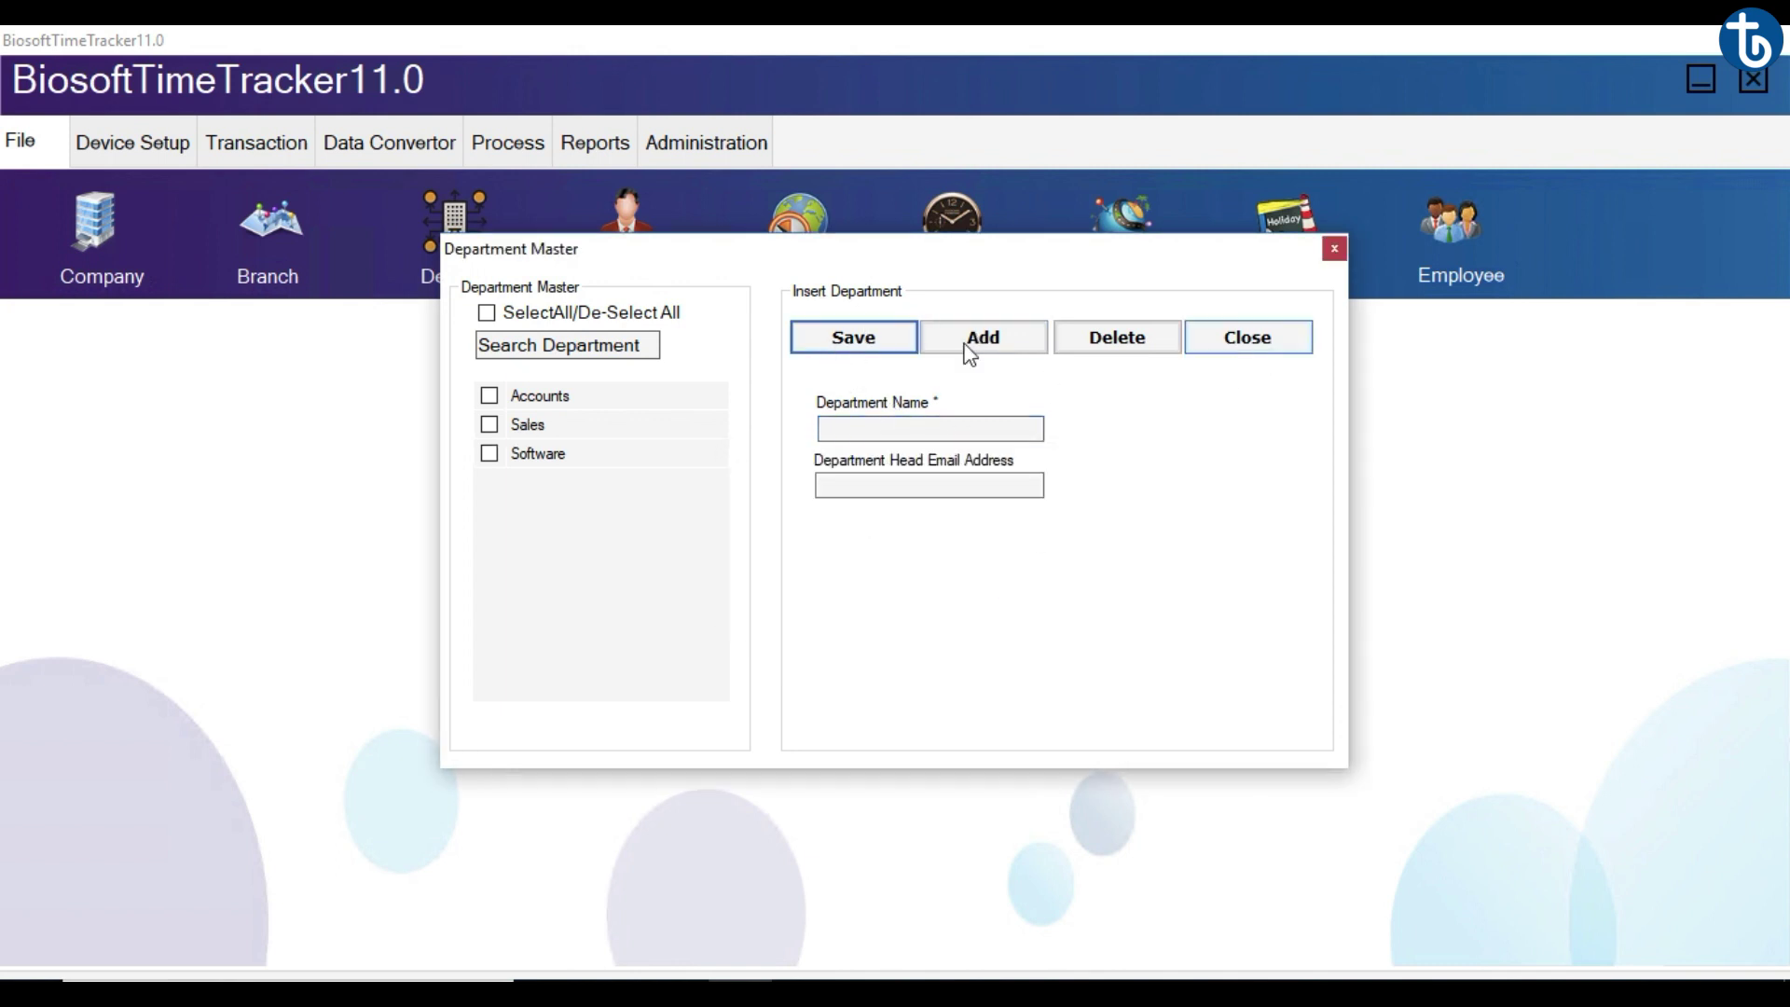
left_click(854, 427)
type("Hardware")
left_click(851, 339)
left_click(943, 591)
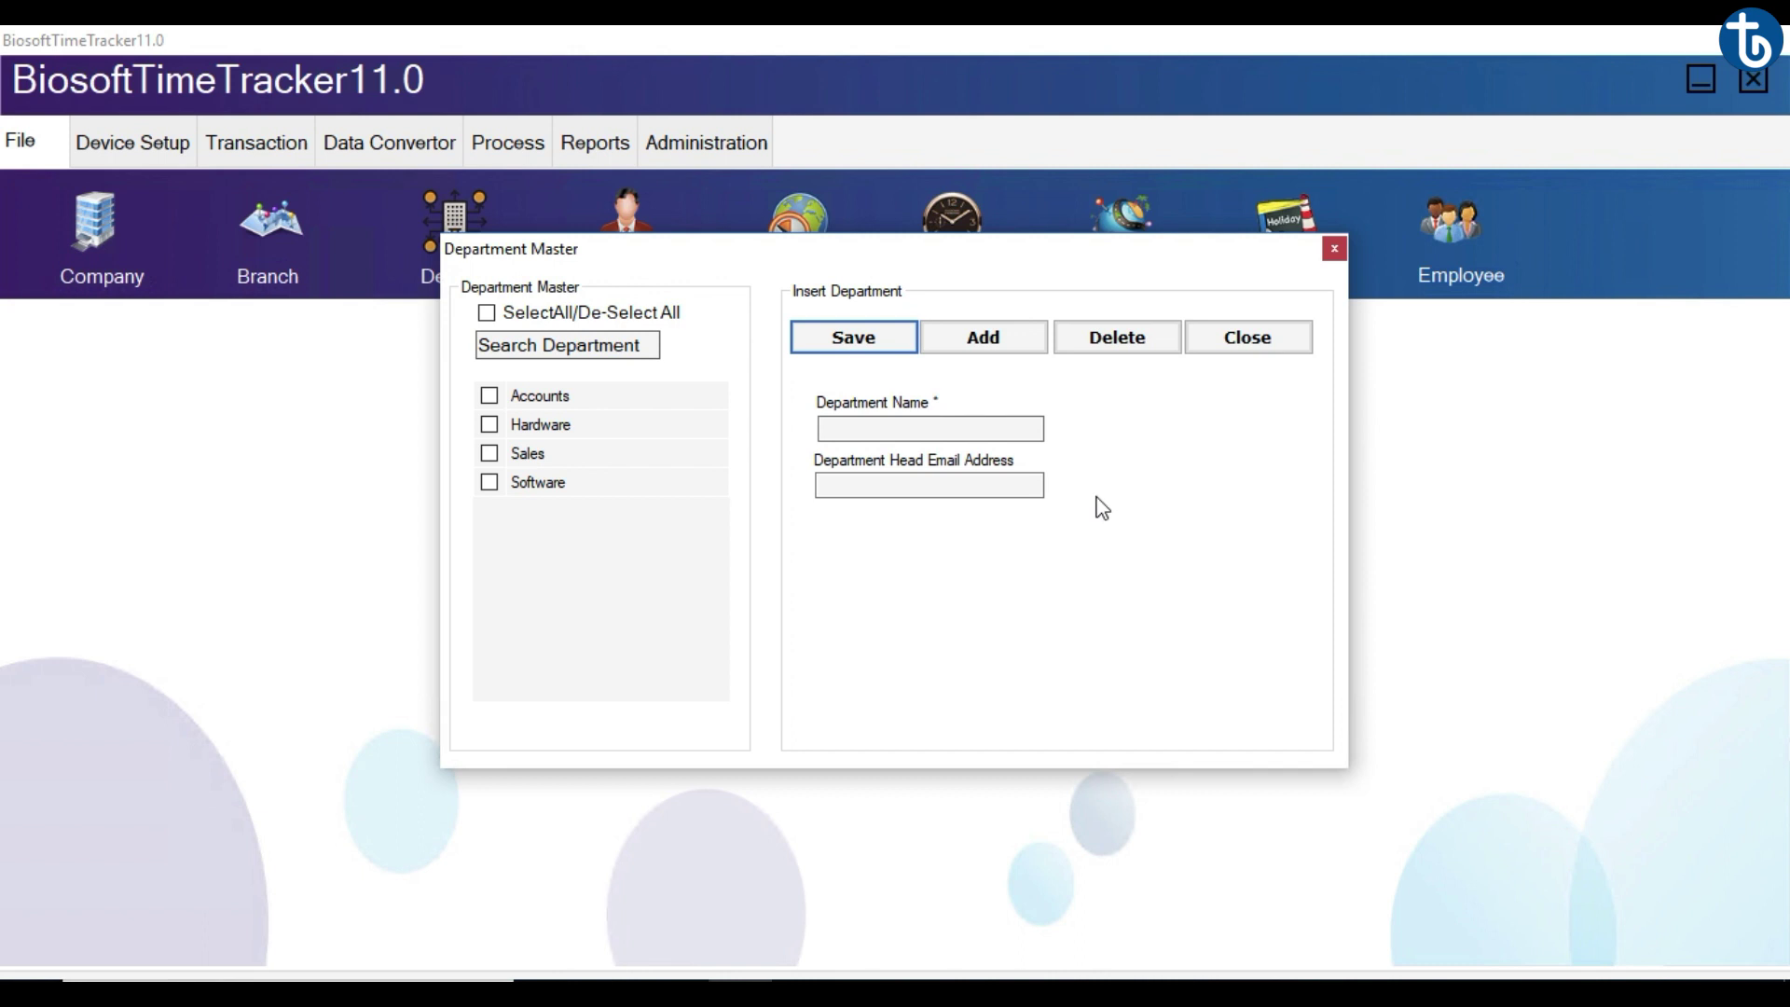
left_click(1248, 337)
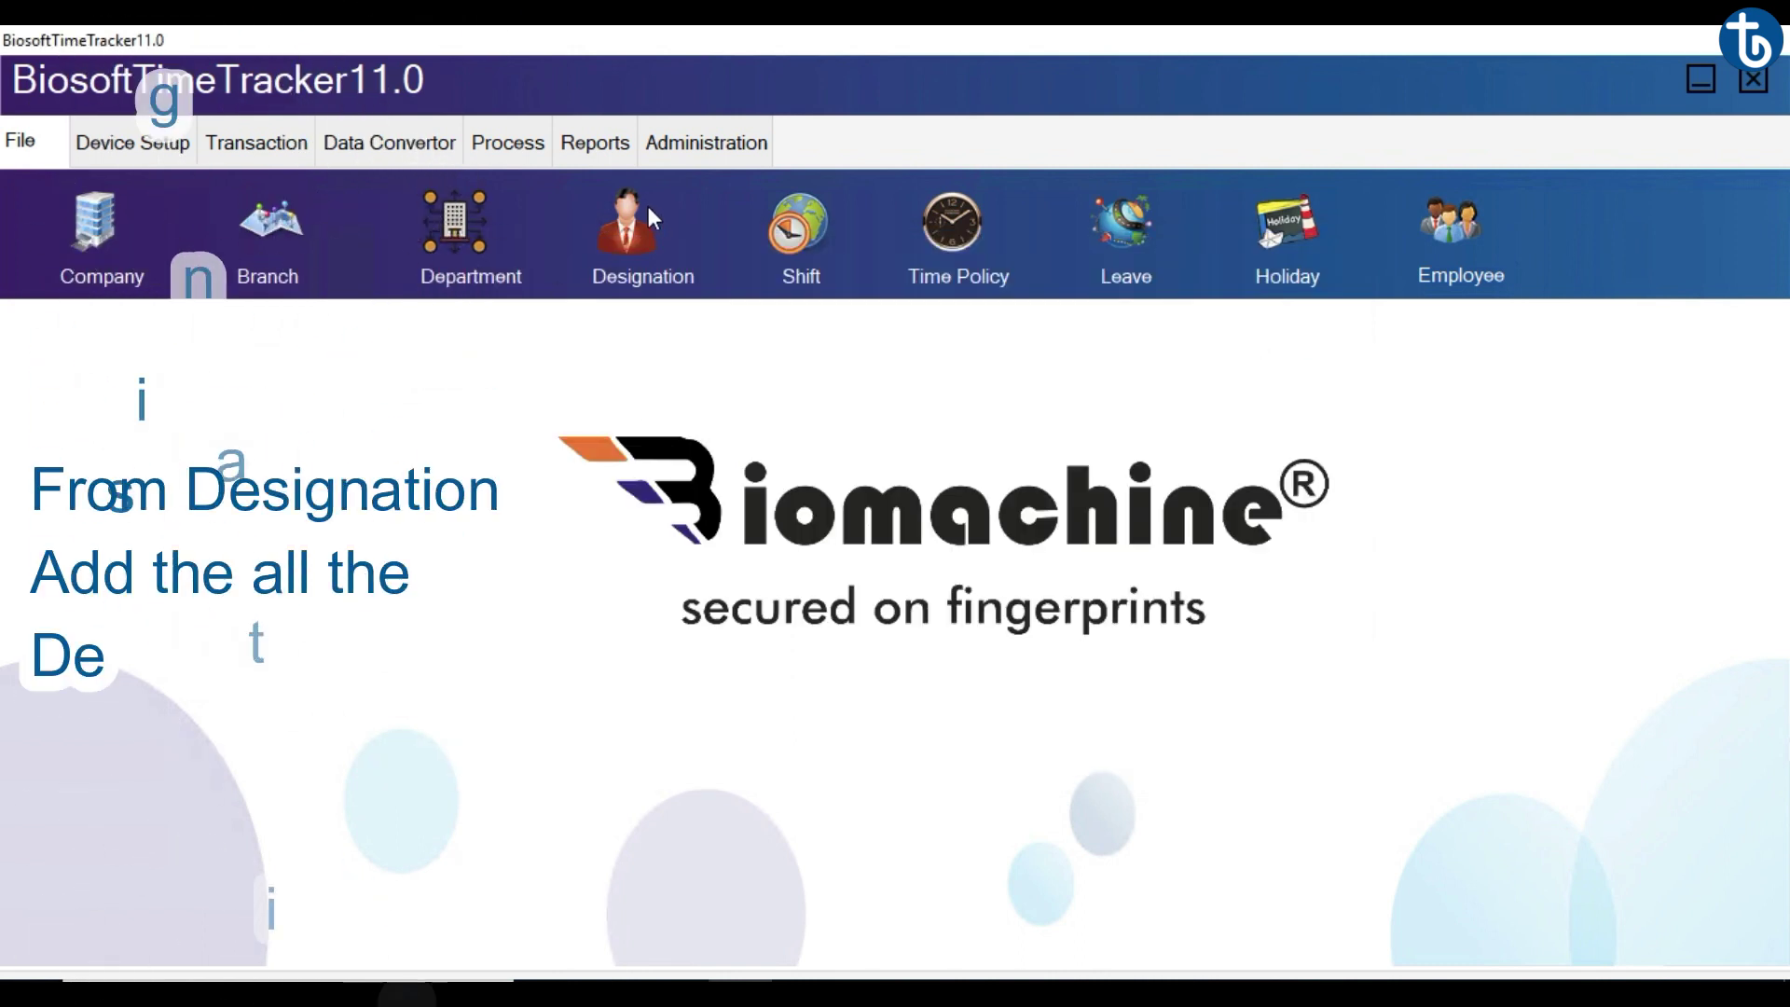
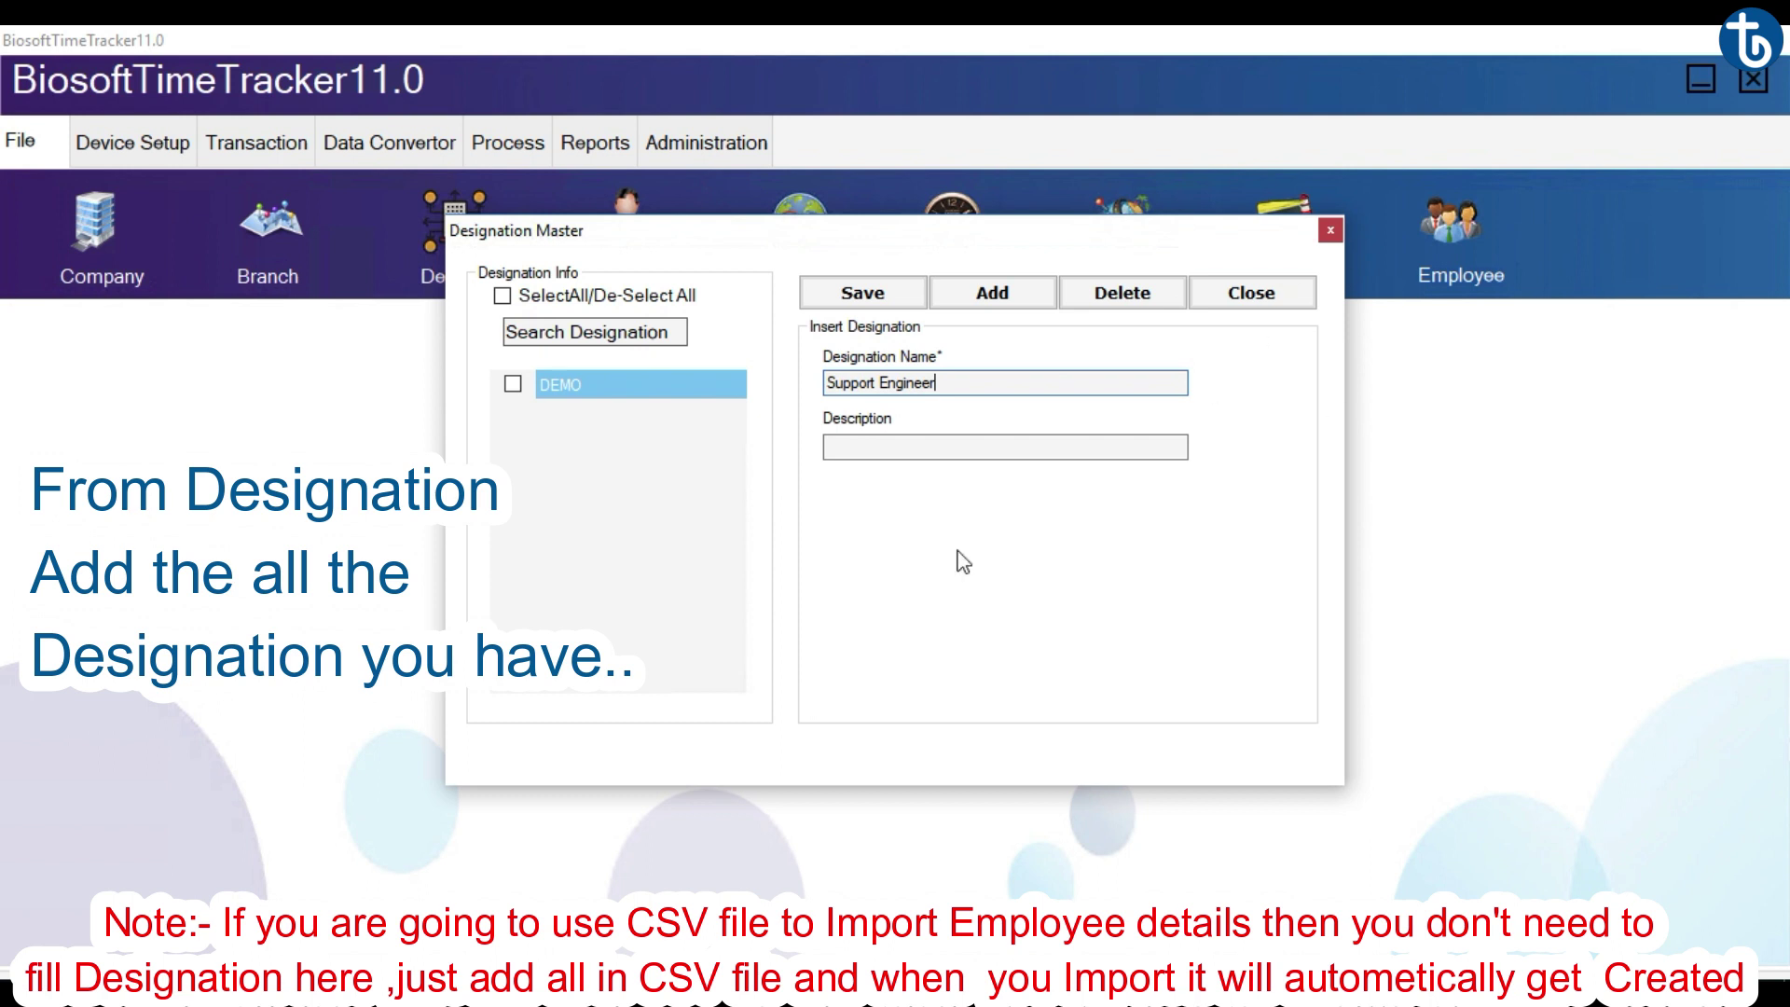
- Save the Support Engineer designation, then add and save Sales Executive
left_click(862, 293)
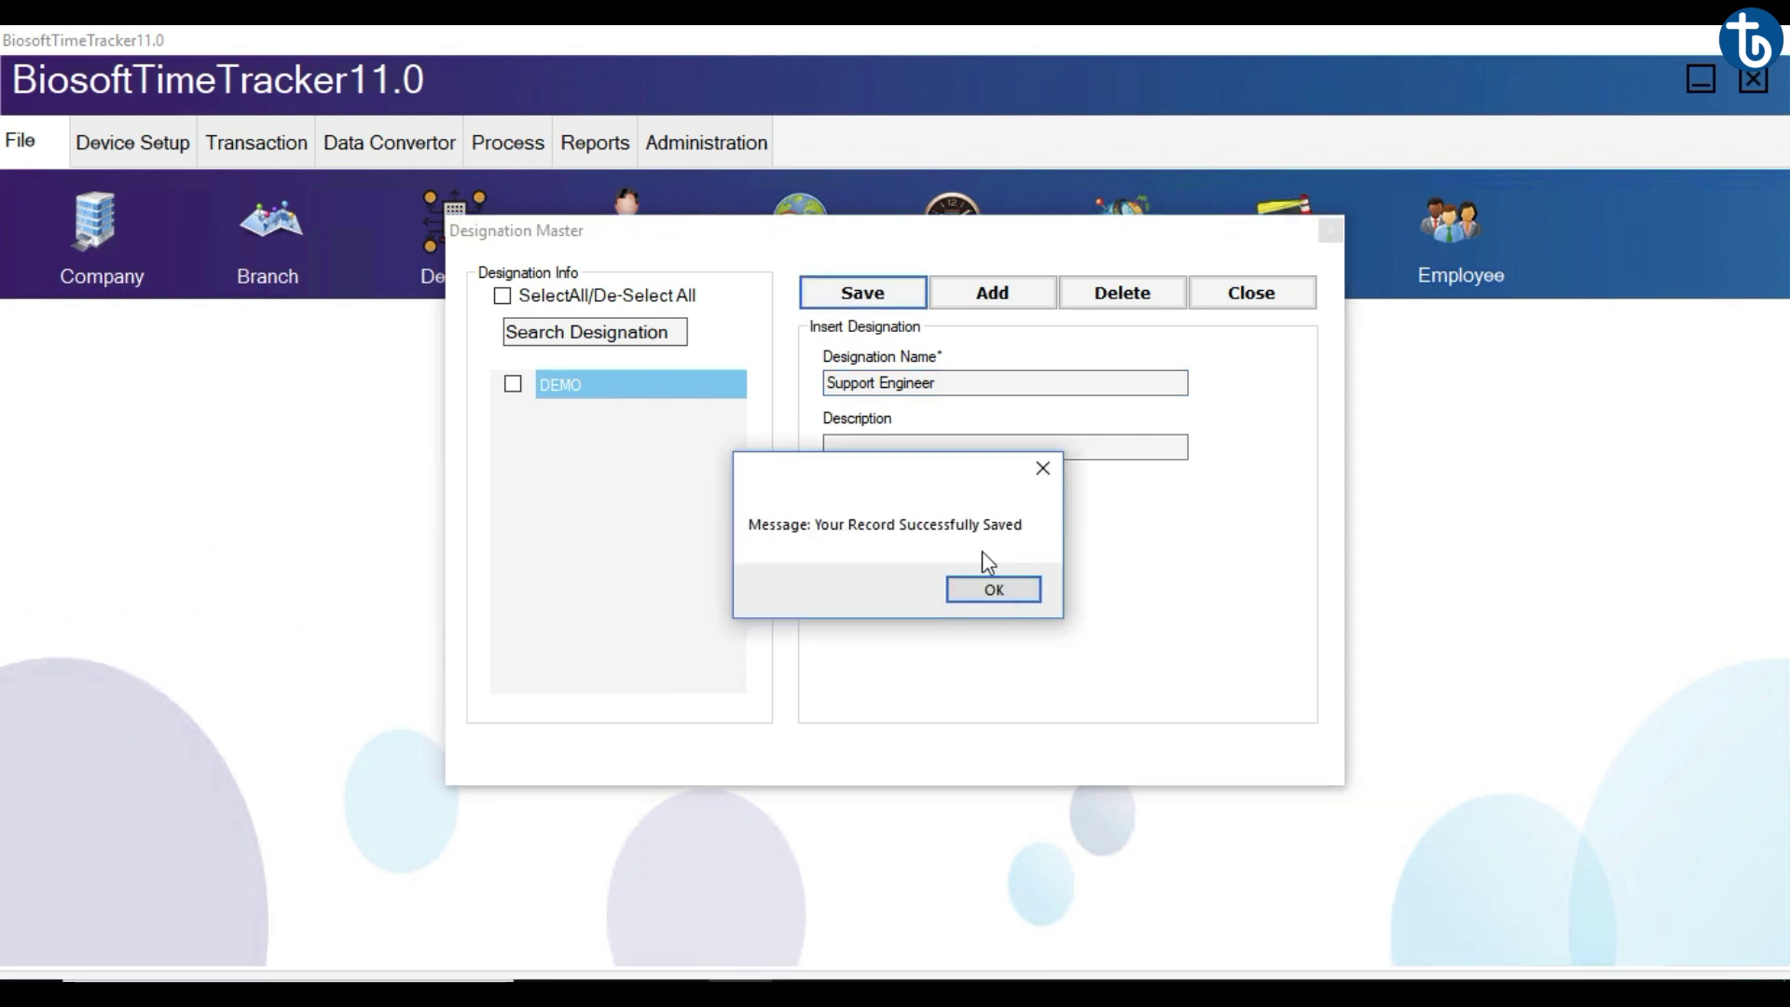
key("Return")
left_click(993, 293)
left_click(892, 383)
type("Sales Executive")
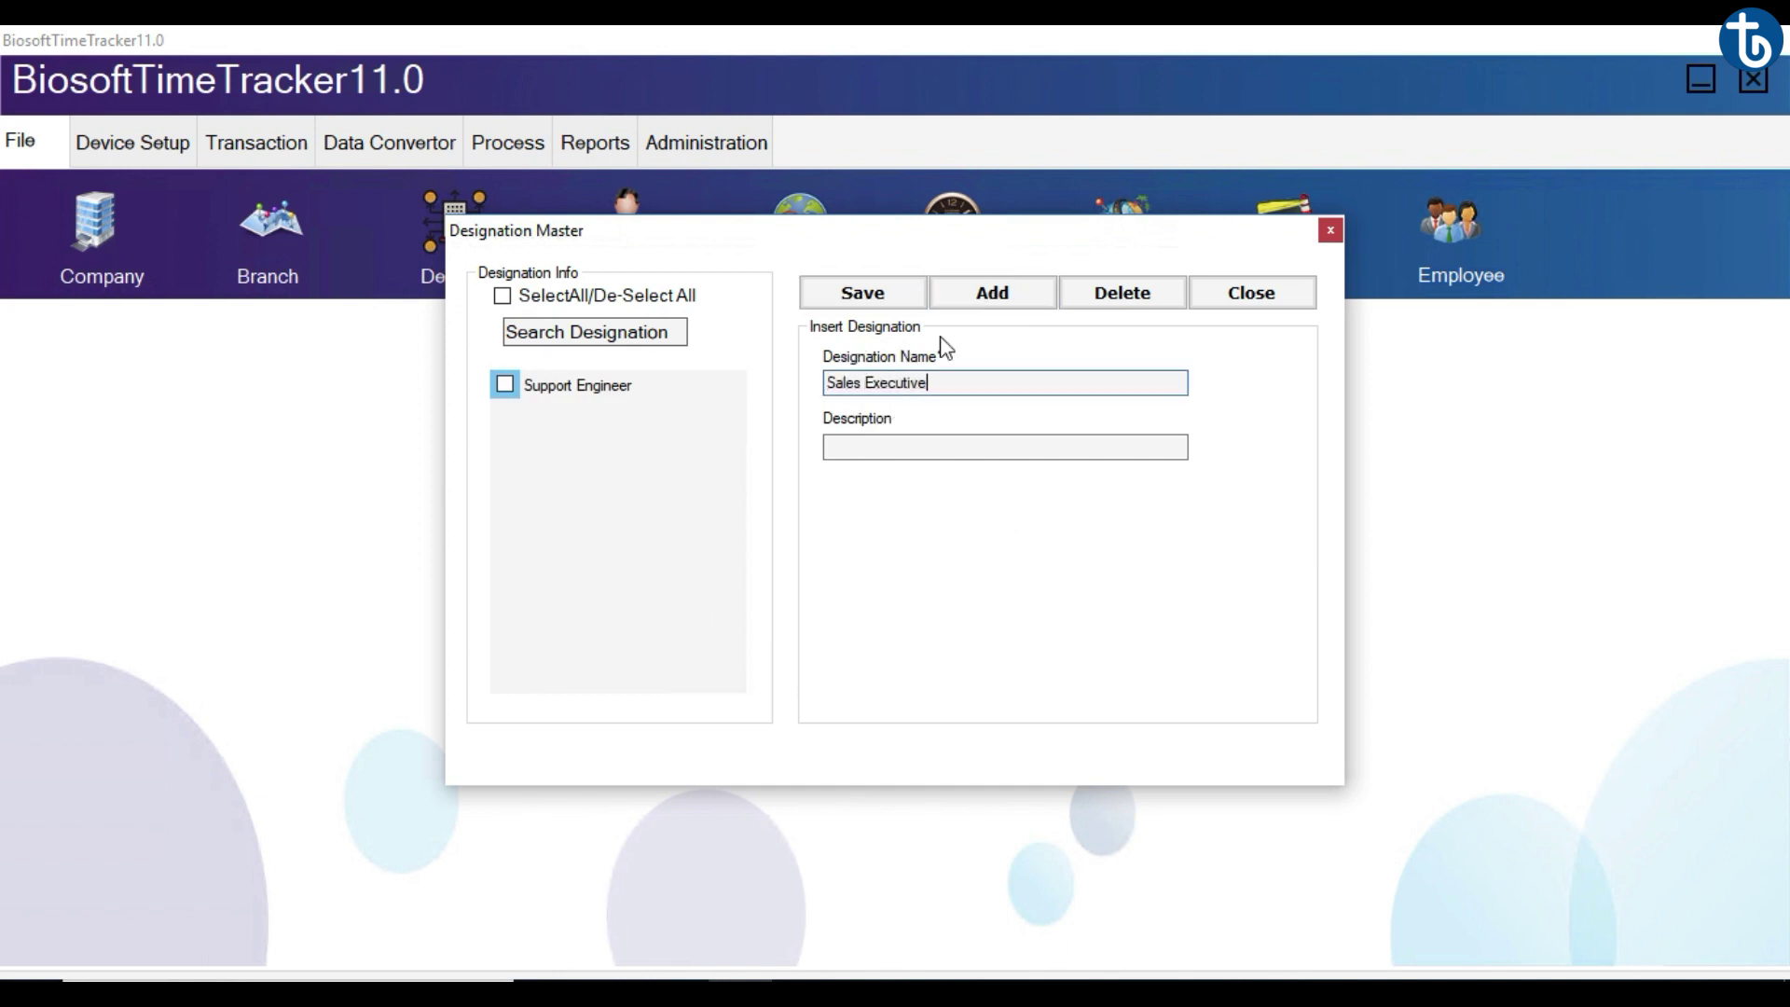
left_click(859, 297)
left_click(991, 588)
- Add and save the Accountant and Hardware Engineer designations, then close Designation Master
left_click(993, 295)
left_click(873, 382)
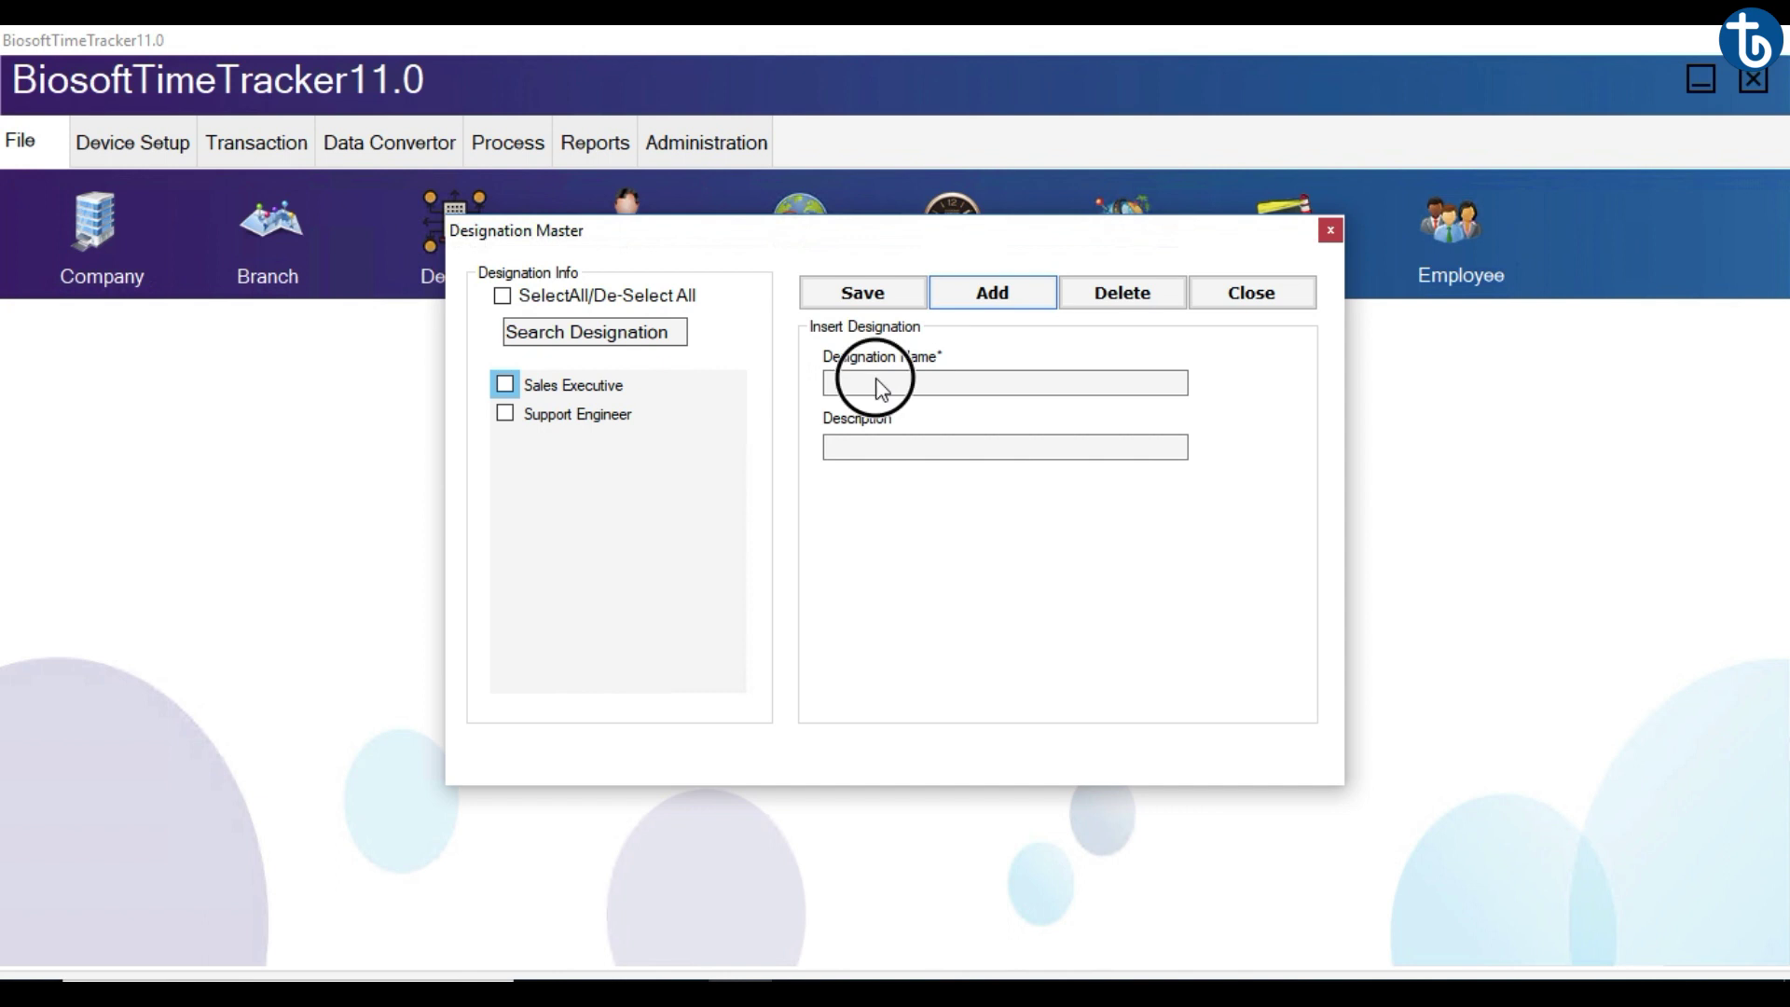
type("Accountant")
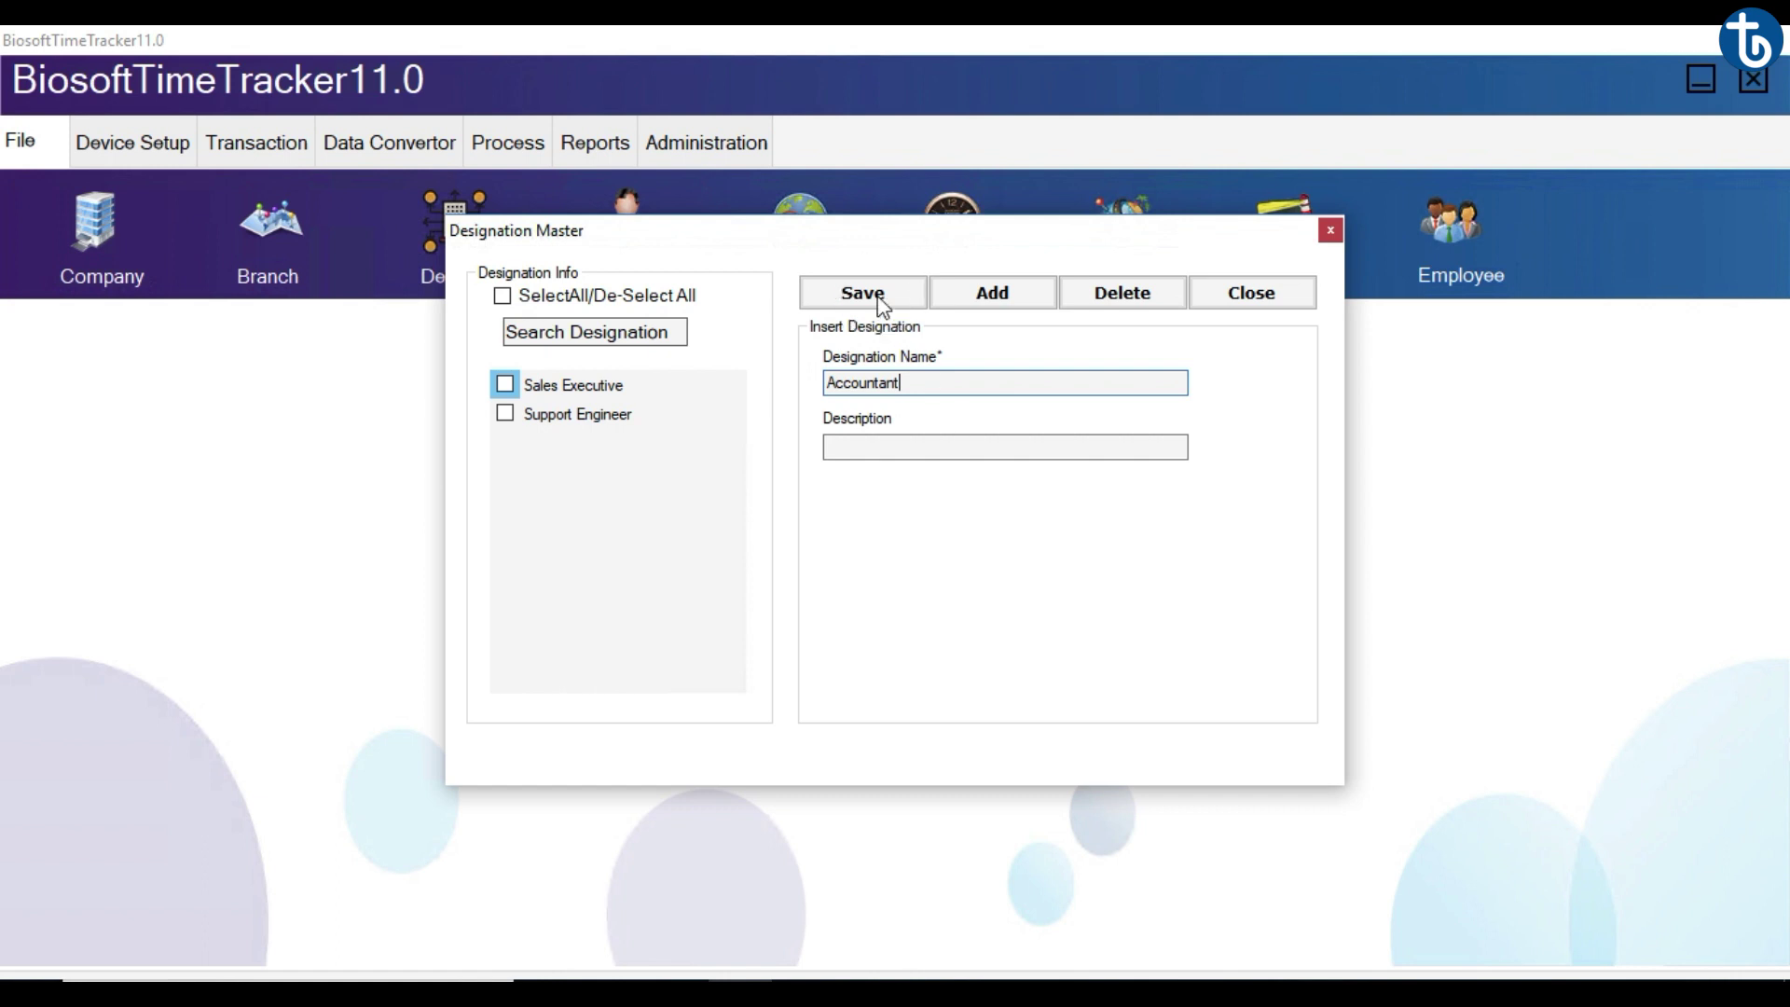
left_click(879, 300)
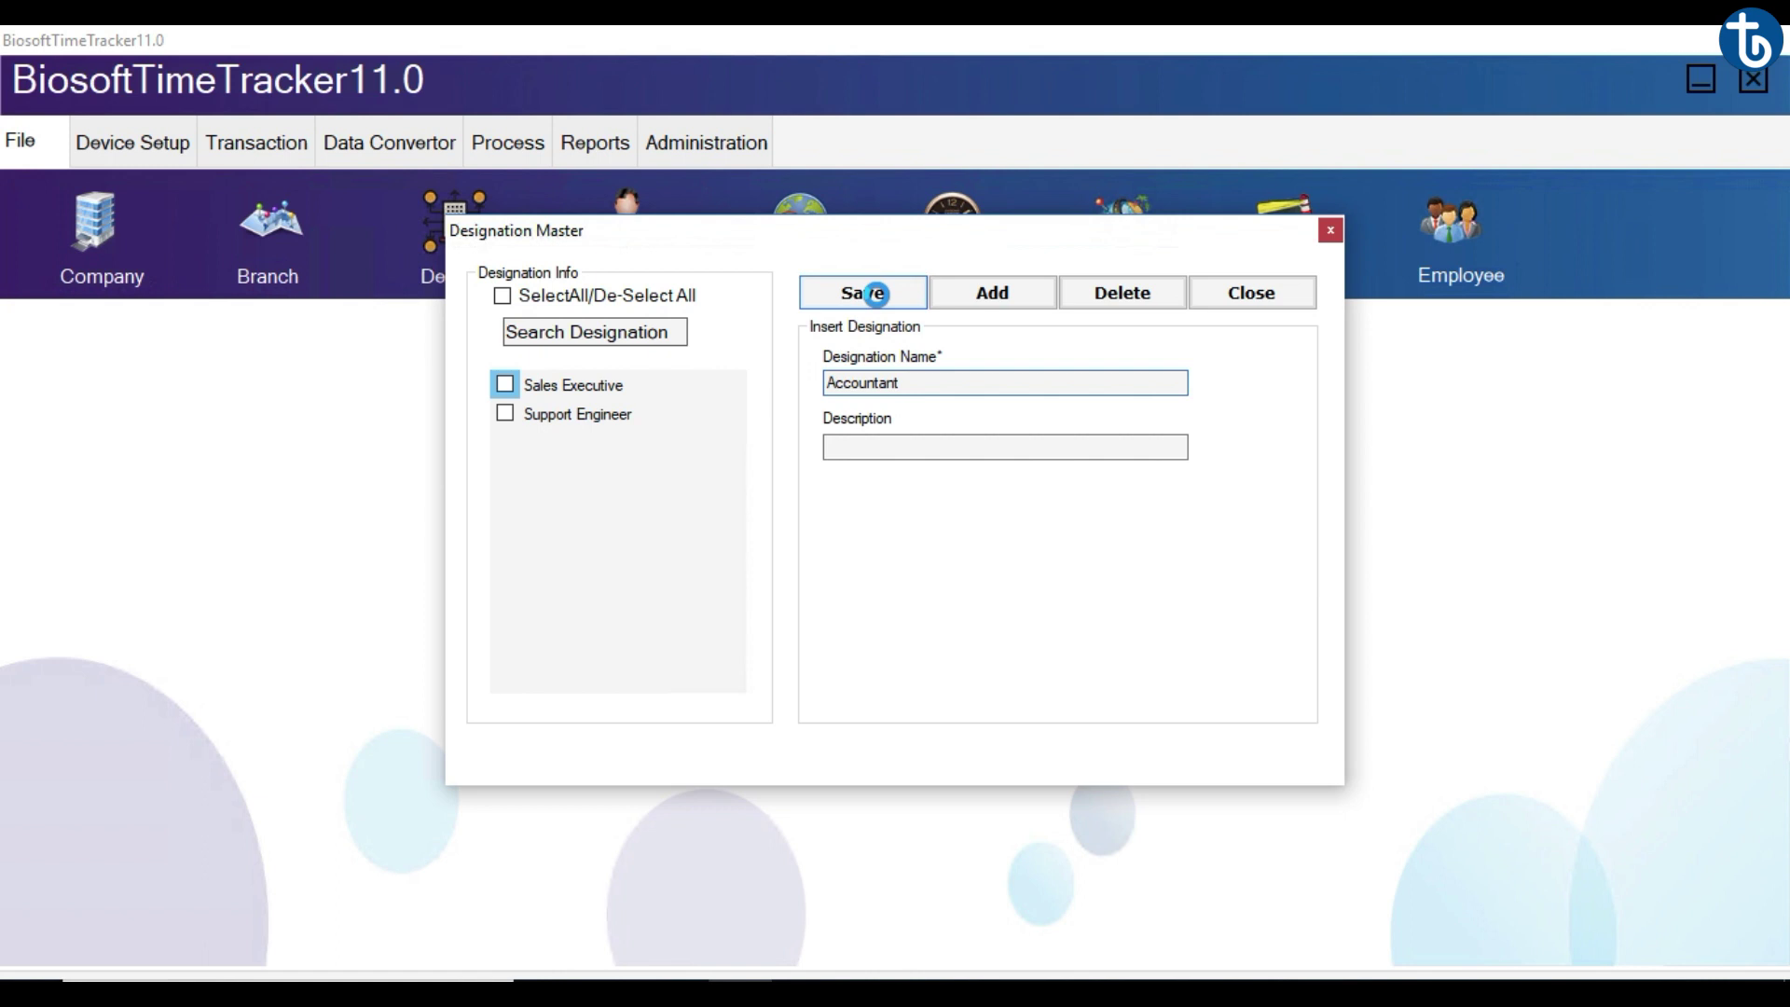
left_click(1003, 589)
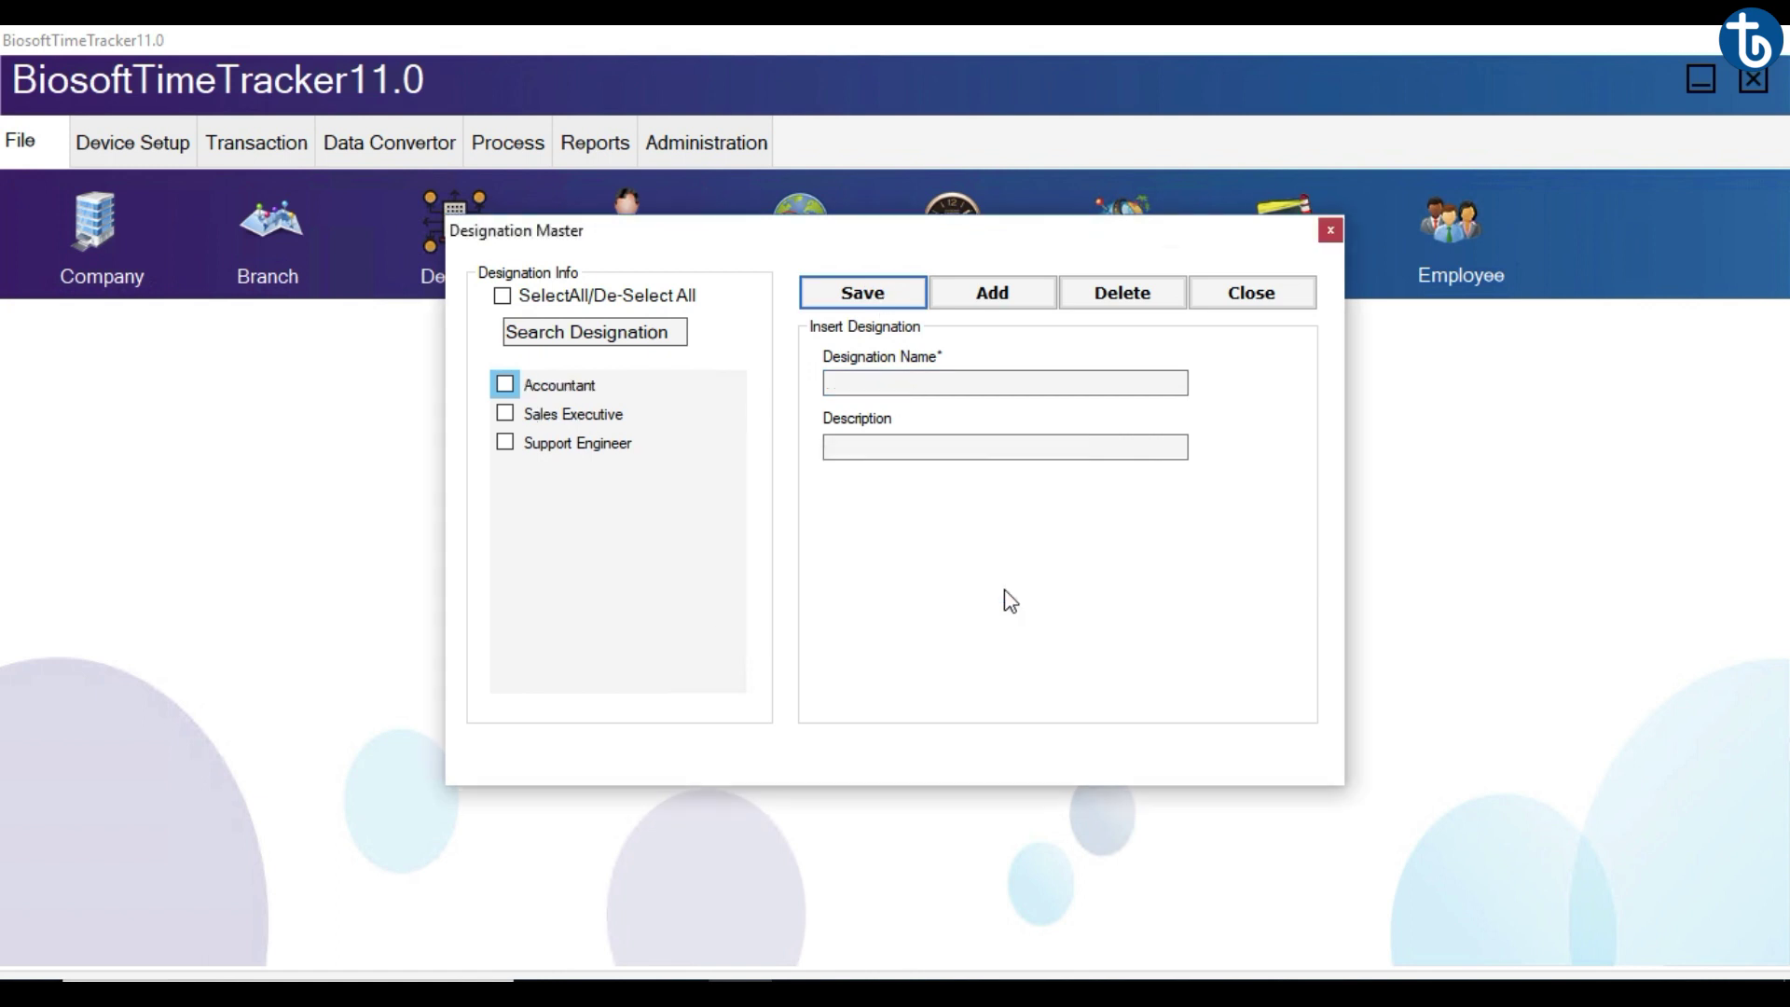
left_click(975, 297)
left_click(867, 385)
type("Hardware Engineer")
left_click(871, 291)
left_click(1005, 595)
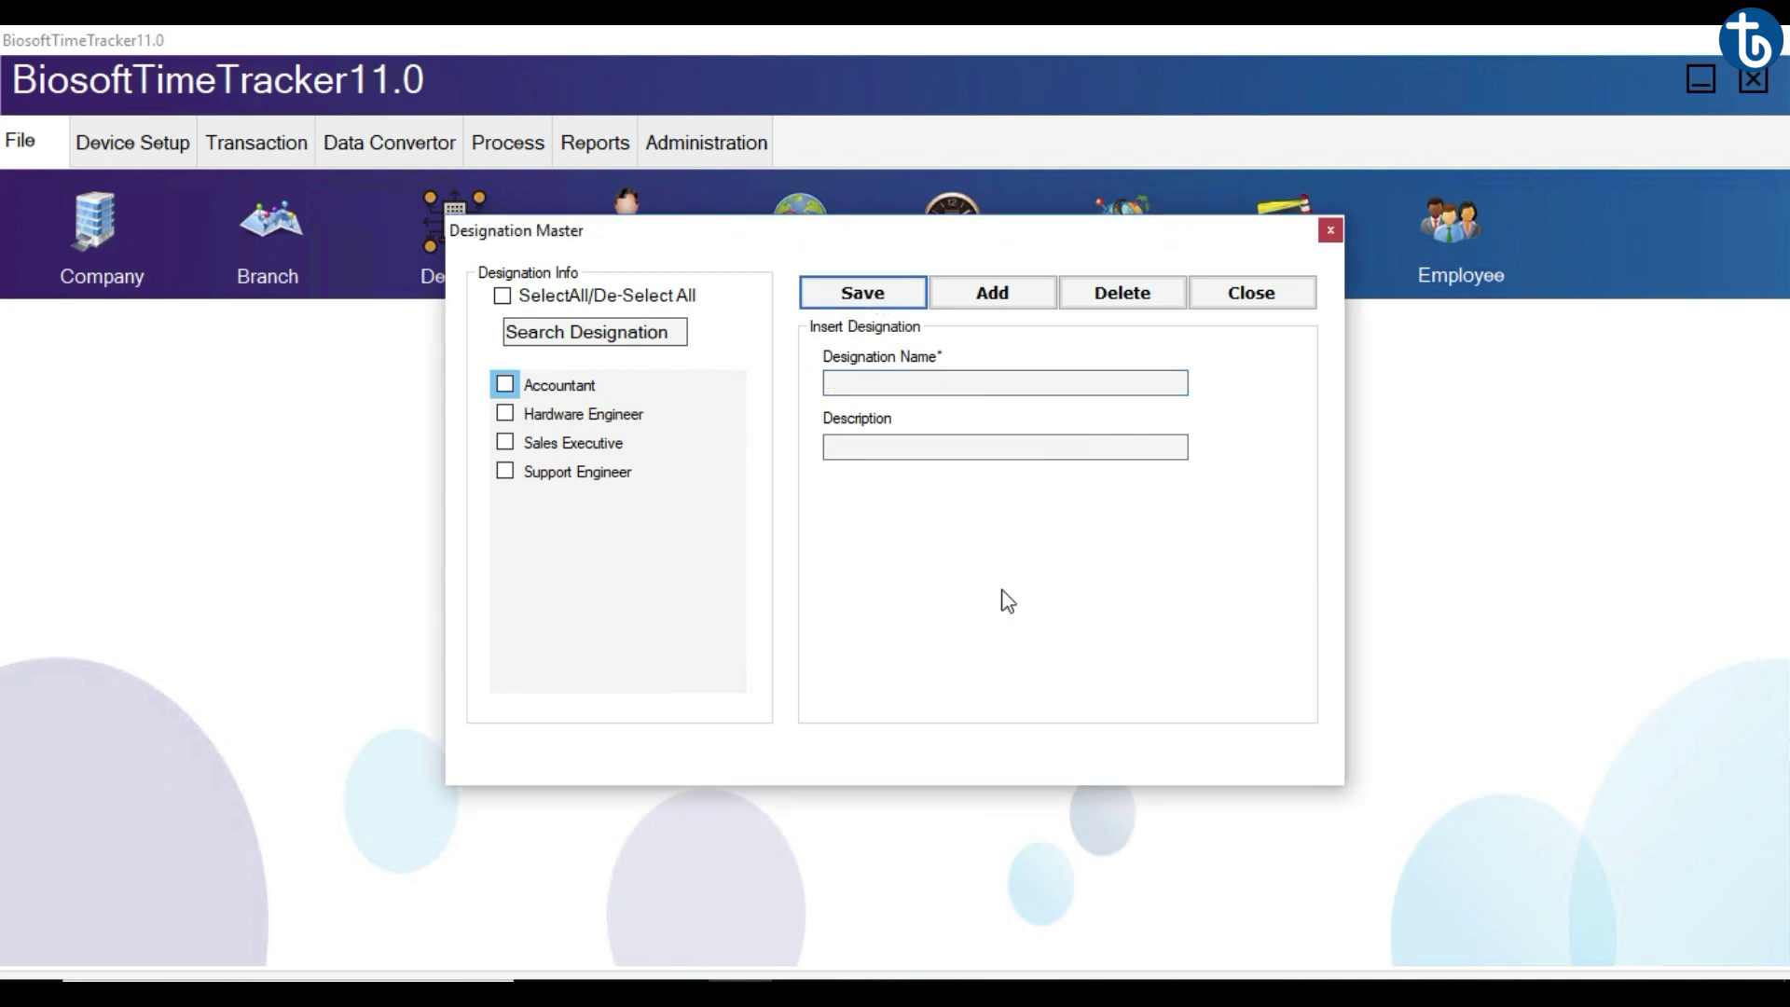
left_click(1265, 304)
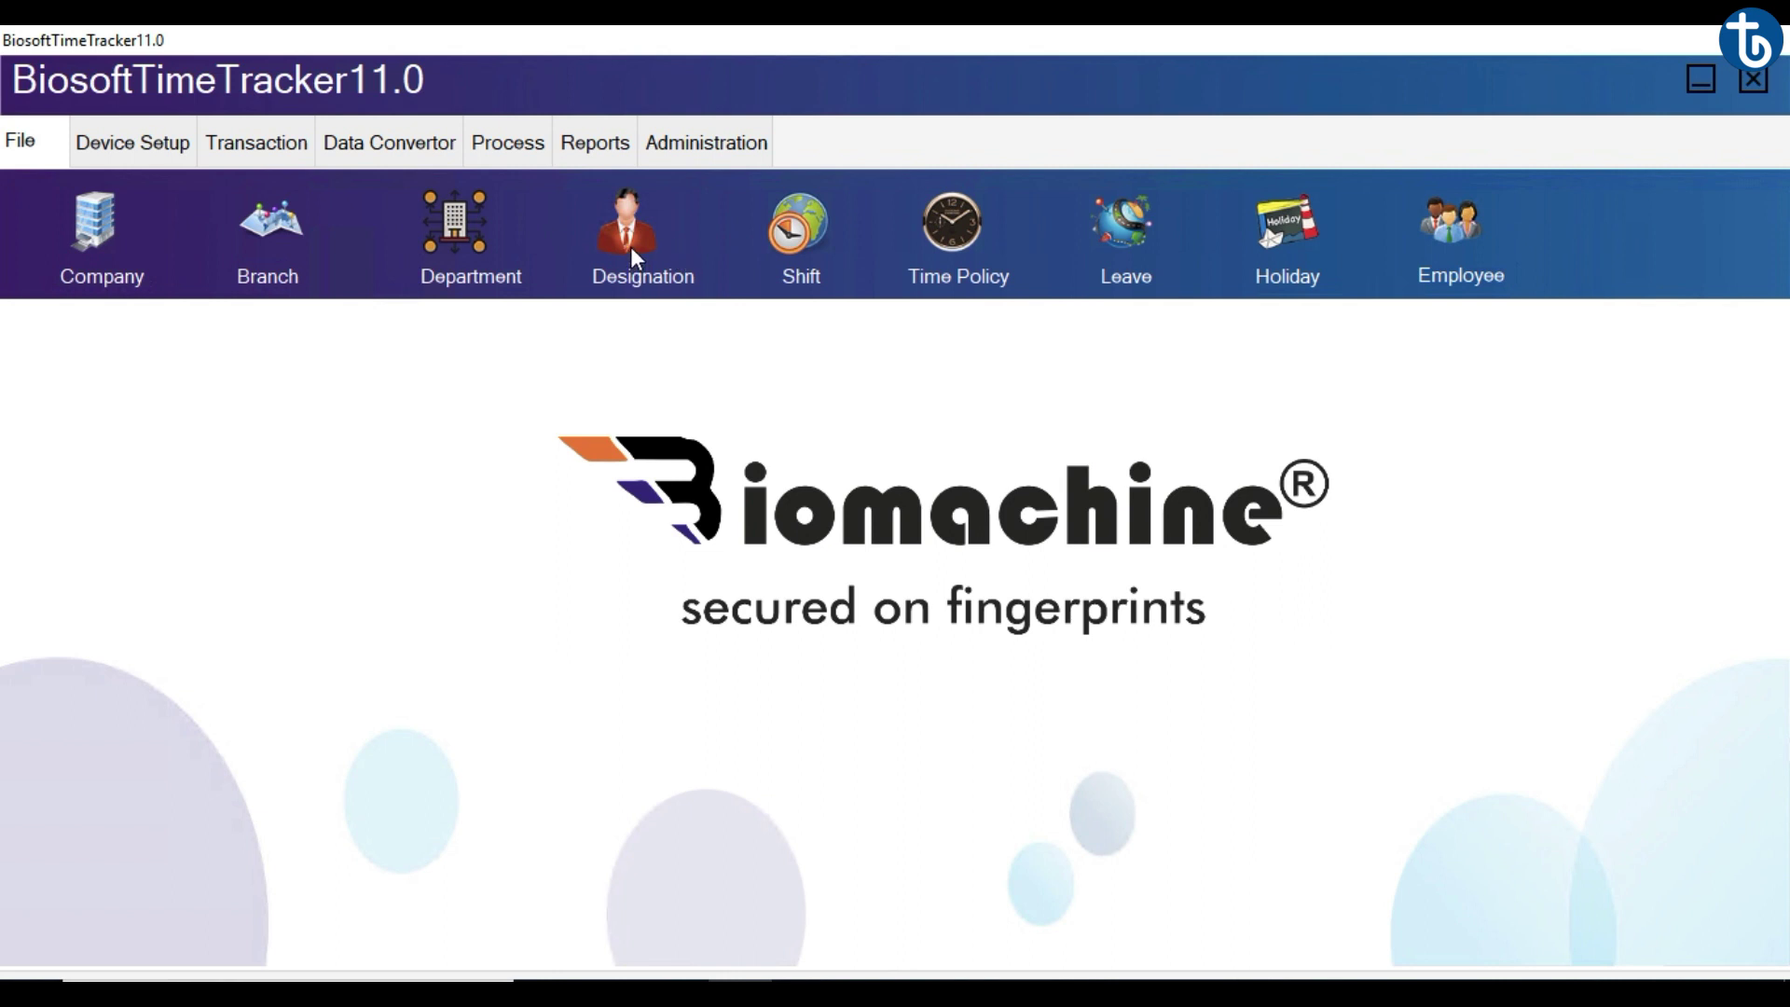
- Load shift 001 and change its start and end times to 08:00 and 20:00
left_click(791, 228)
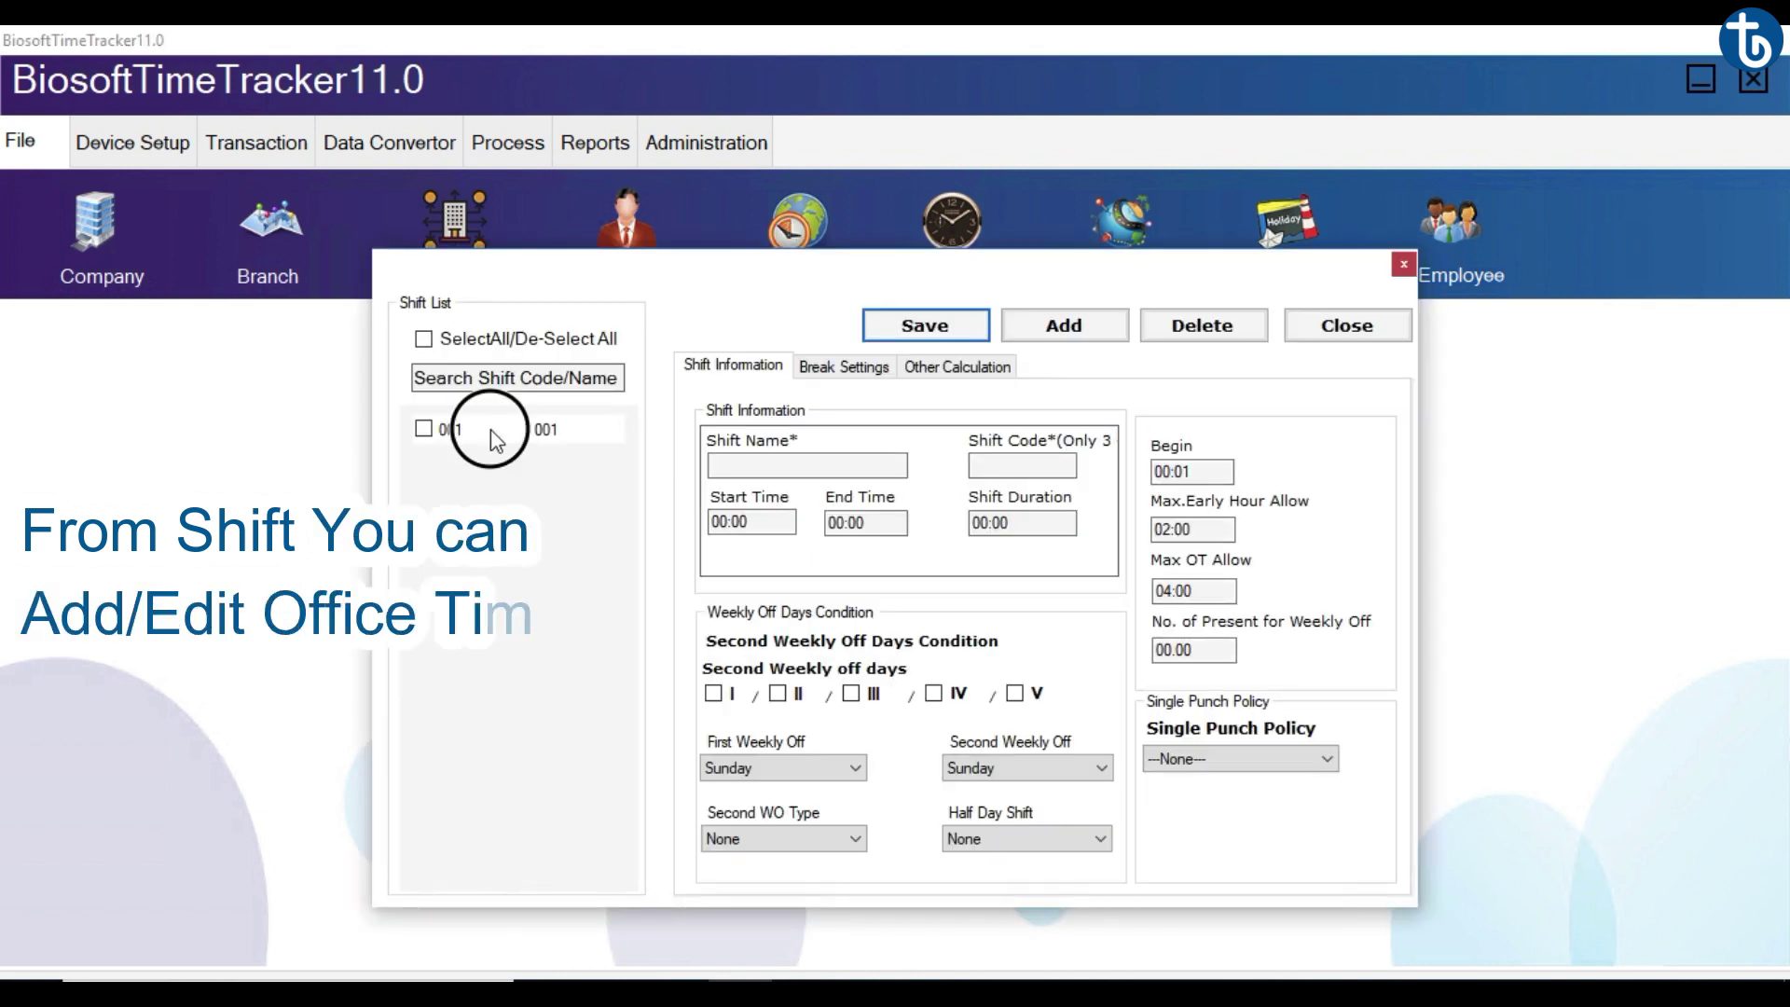
left_click(483, 429)
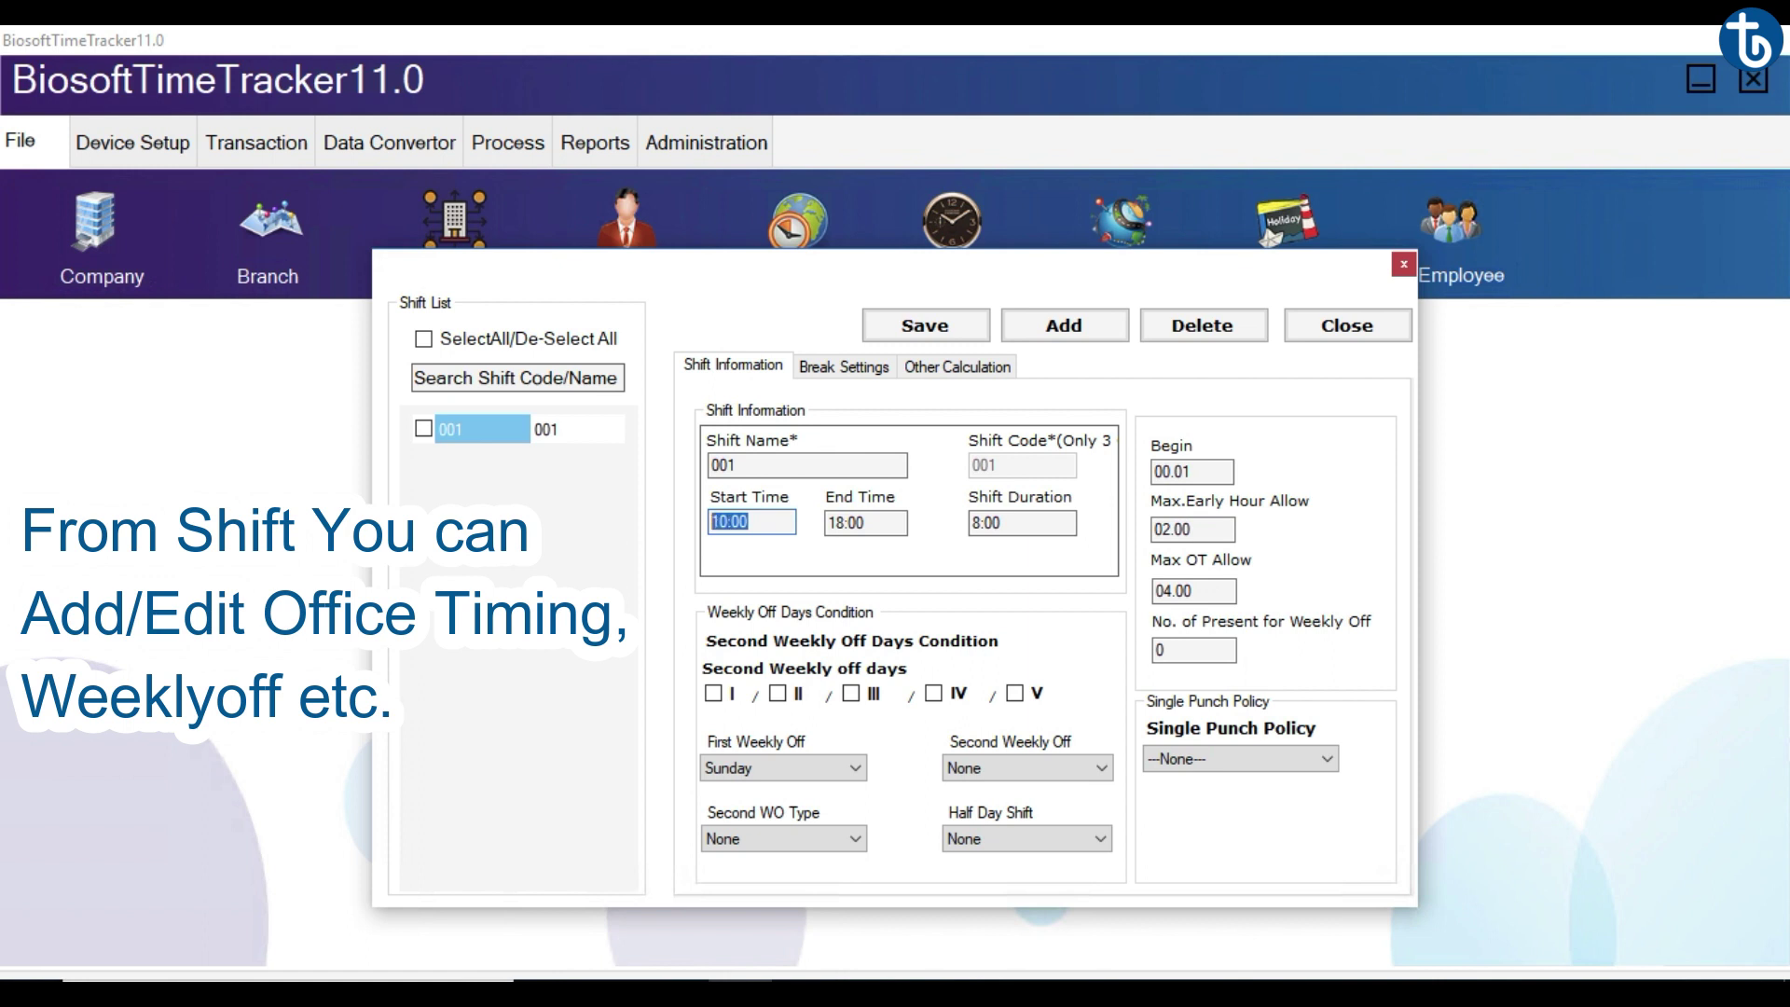
left_click(755, 528)
double_click(726, 523)
type("08:00")
double_click(842, 522)
type("20:00")
- Keep Sunday as shift 001's weekly off and save the shift
left_click(1204, 531)
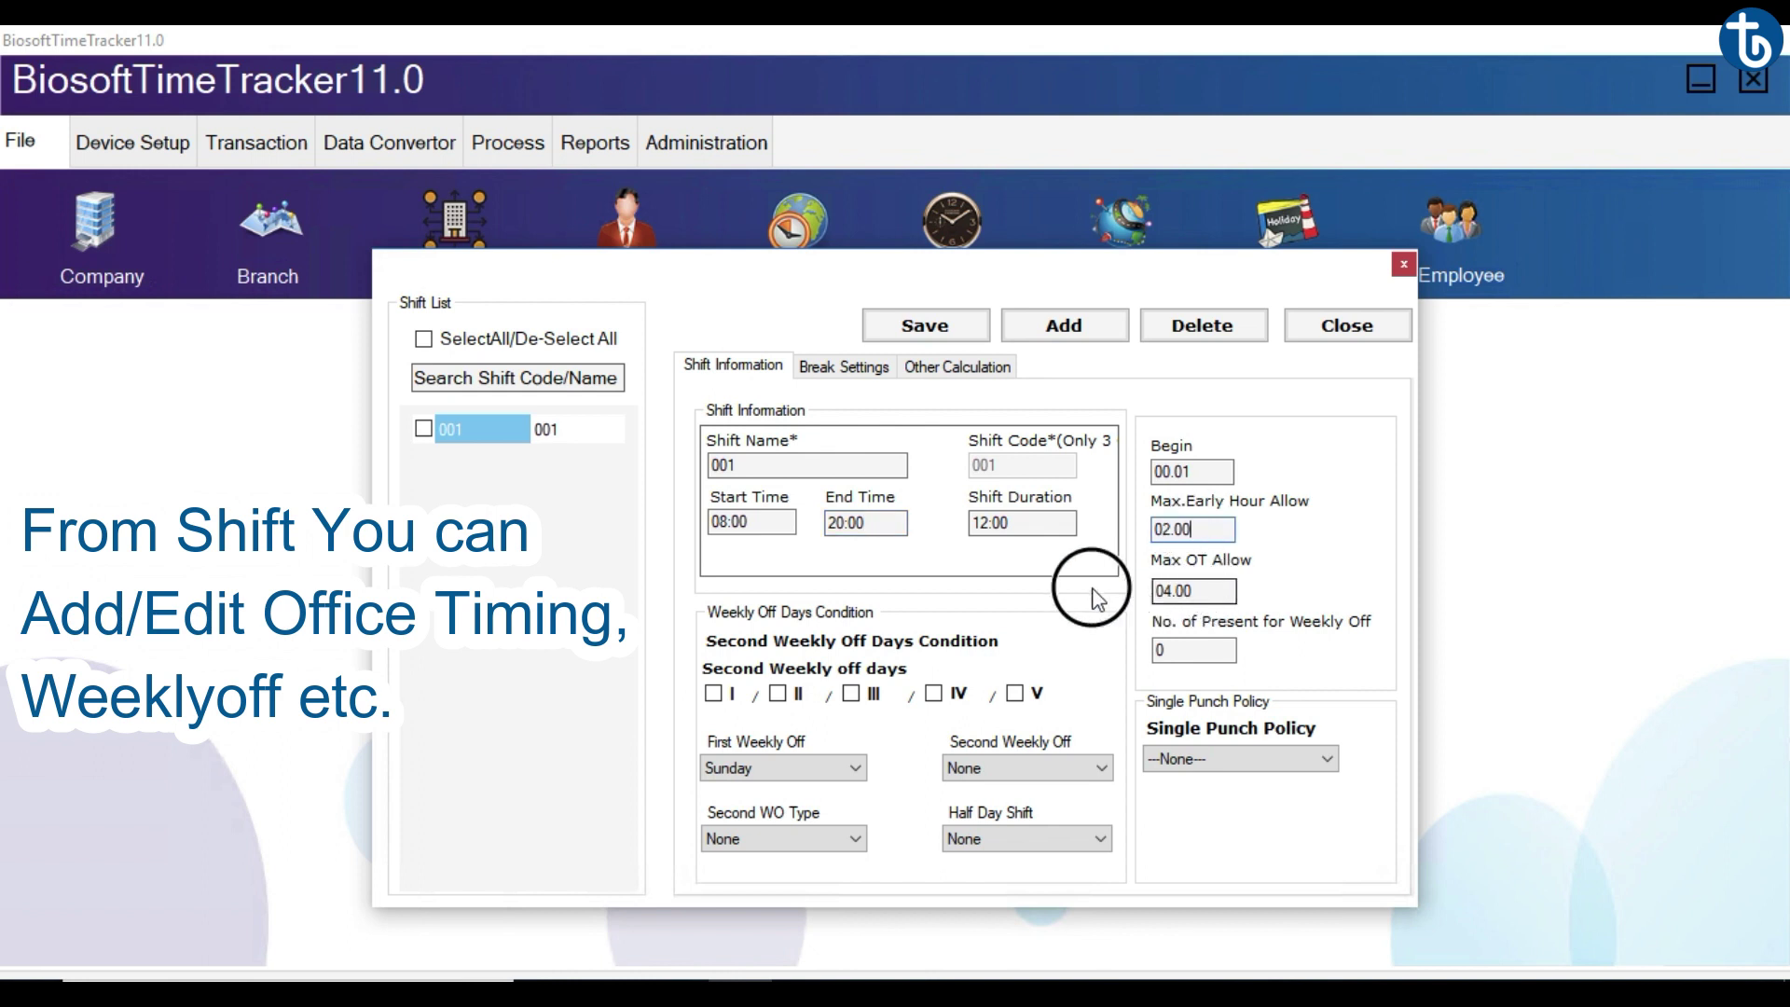
key("Tab")
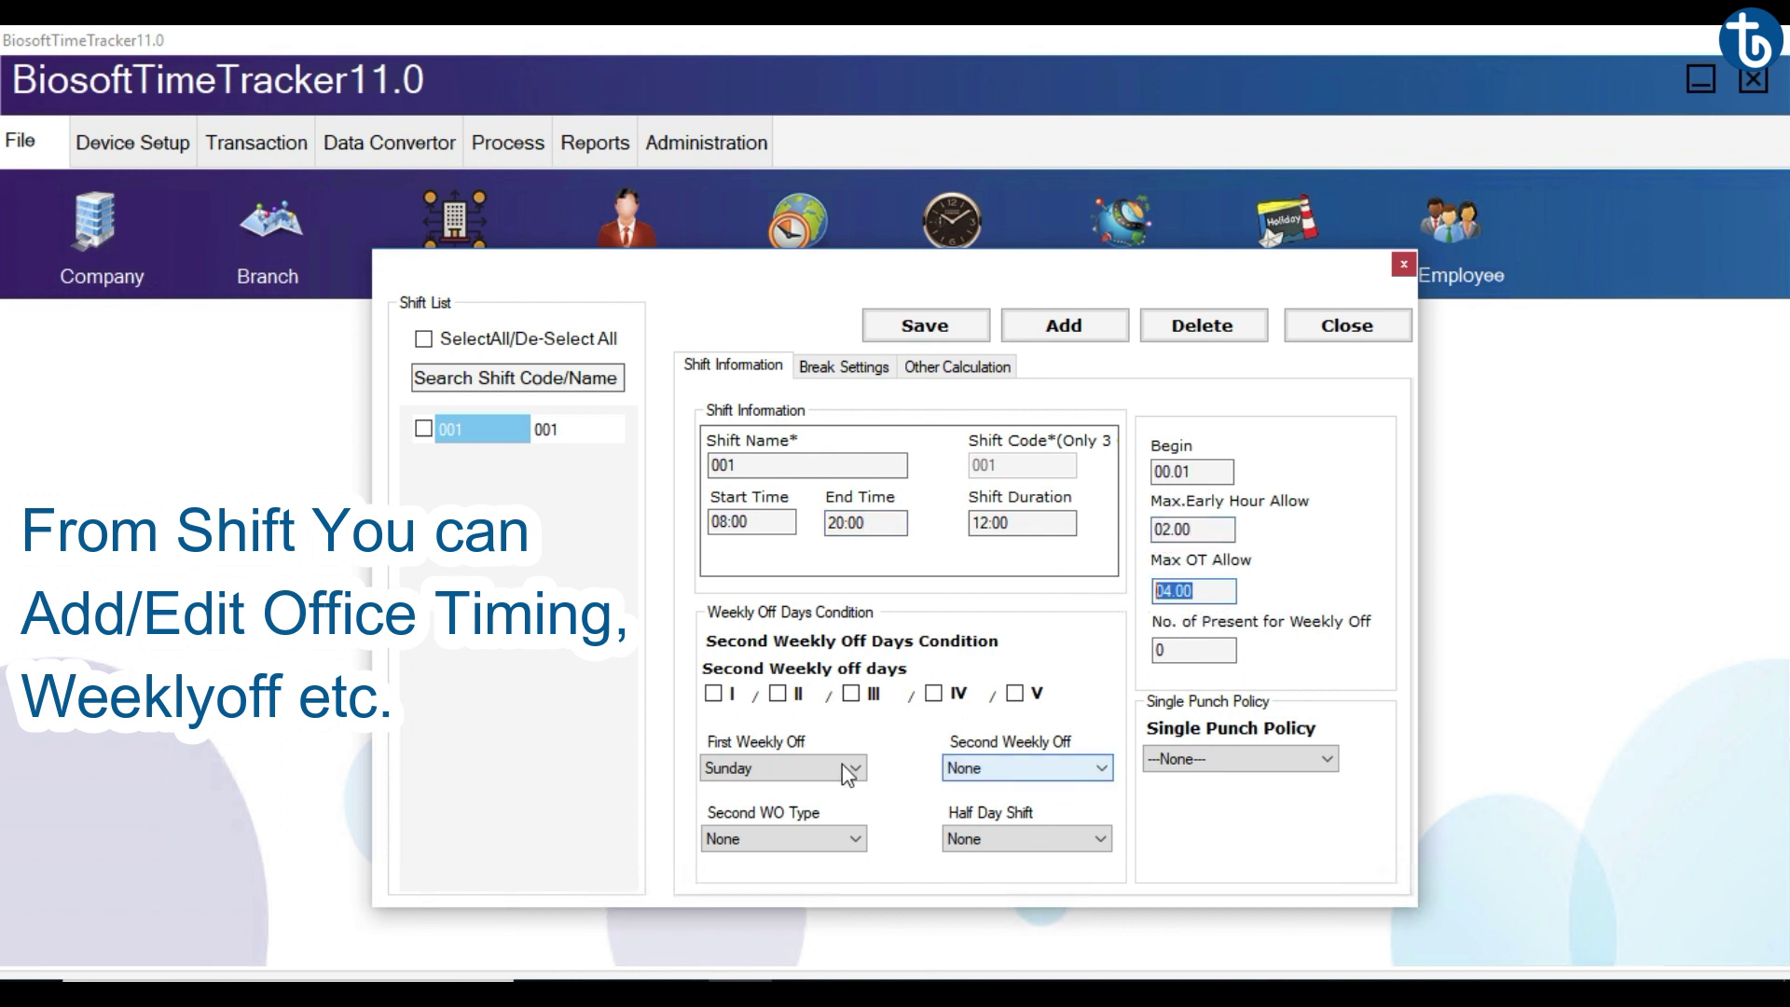
left_click(850, 768)
left_click(844, 767)
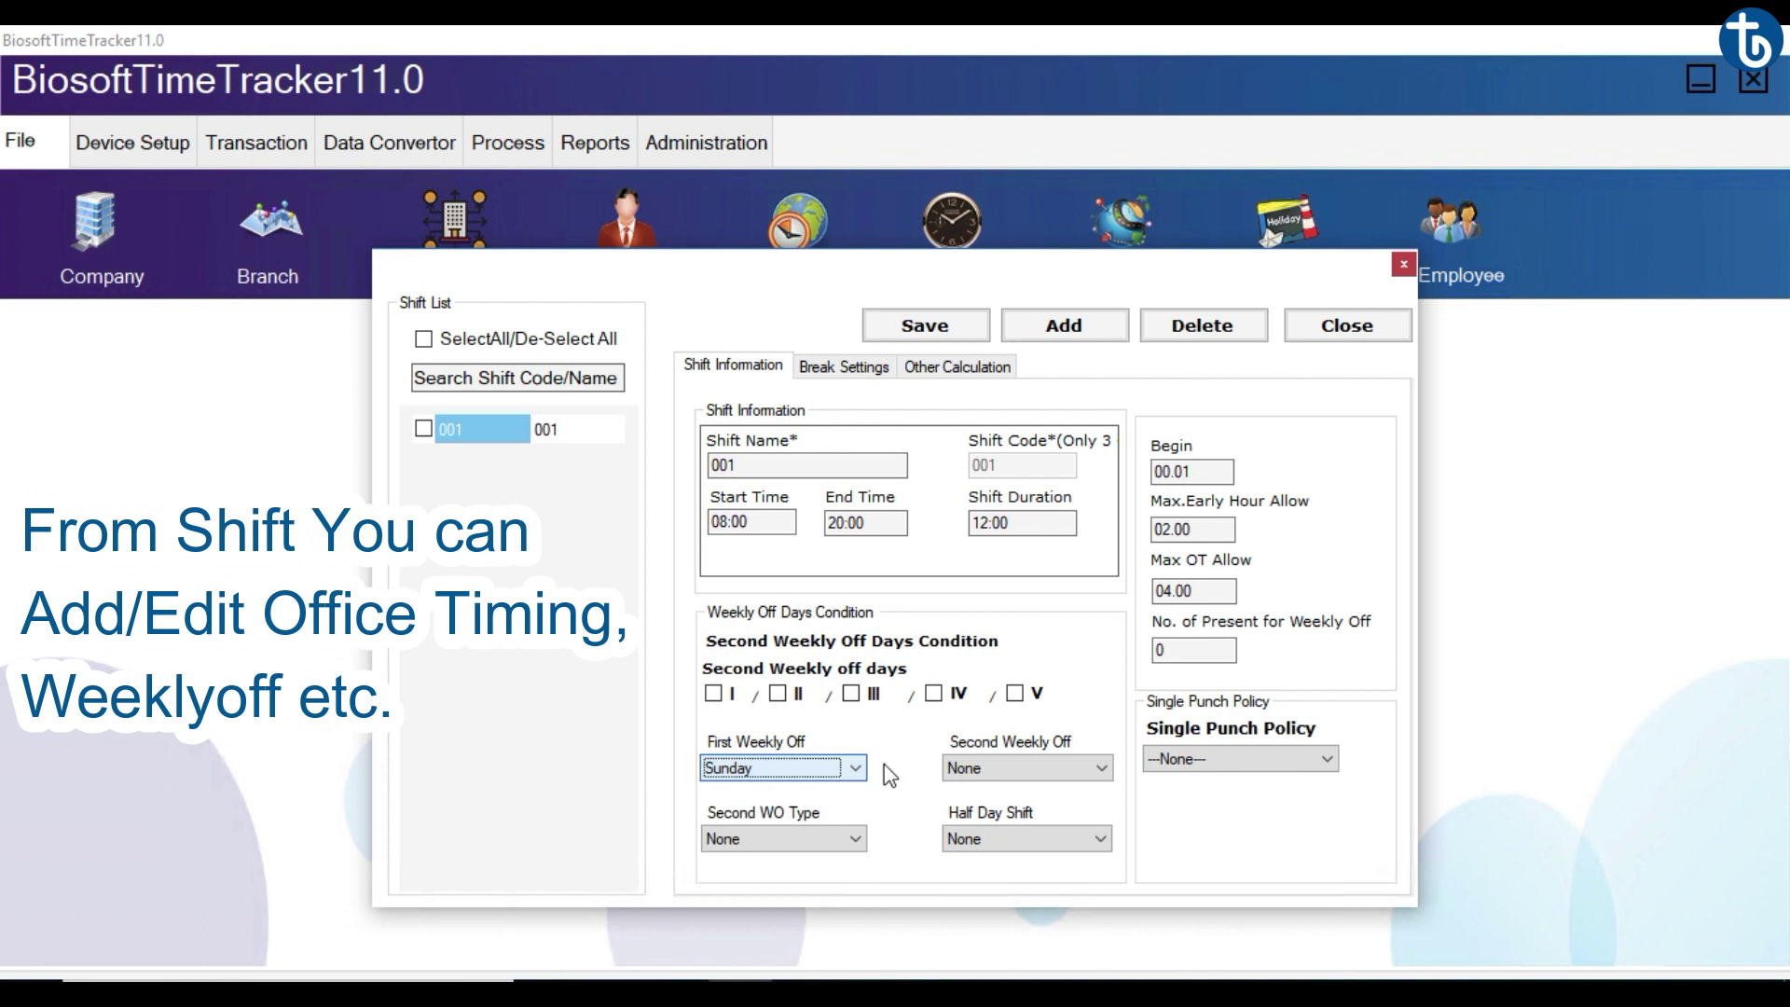
left_click(921, 332)
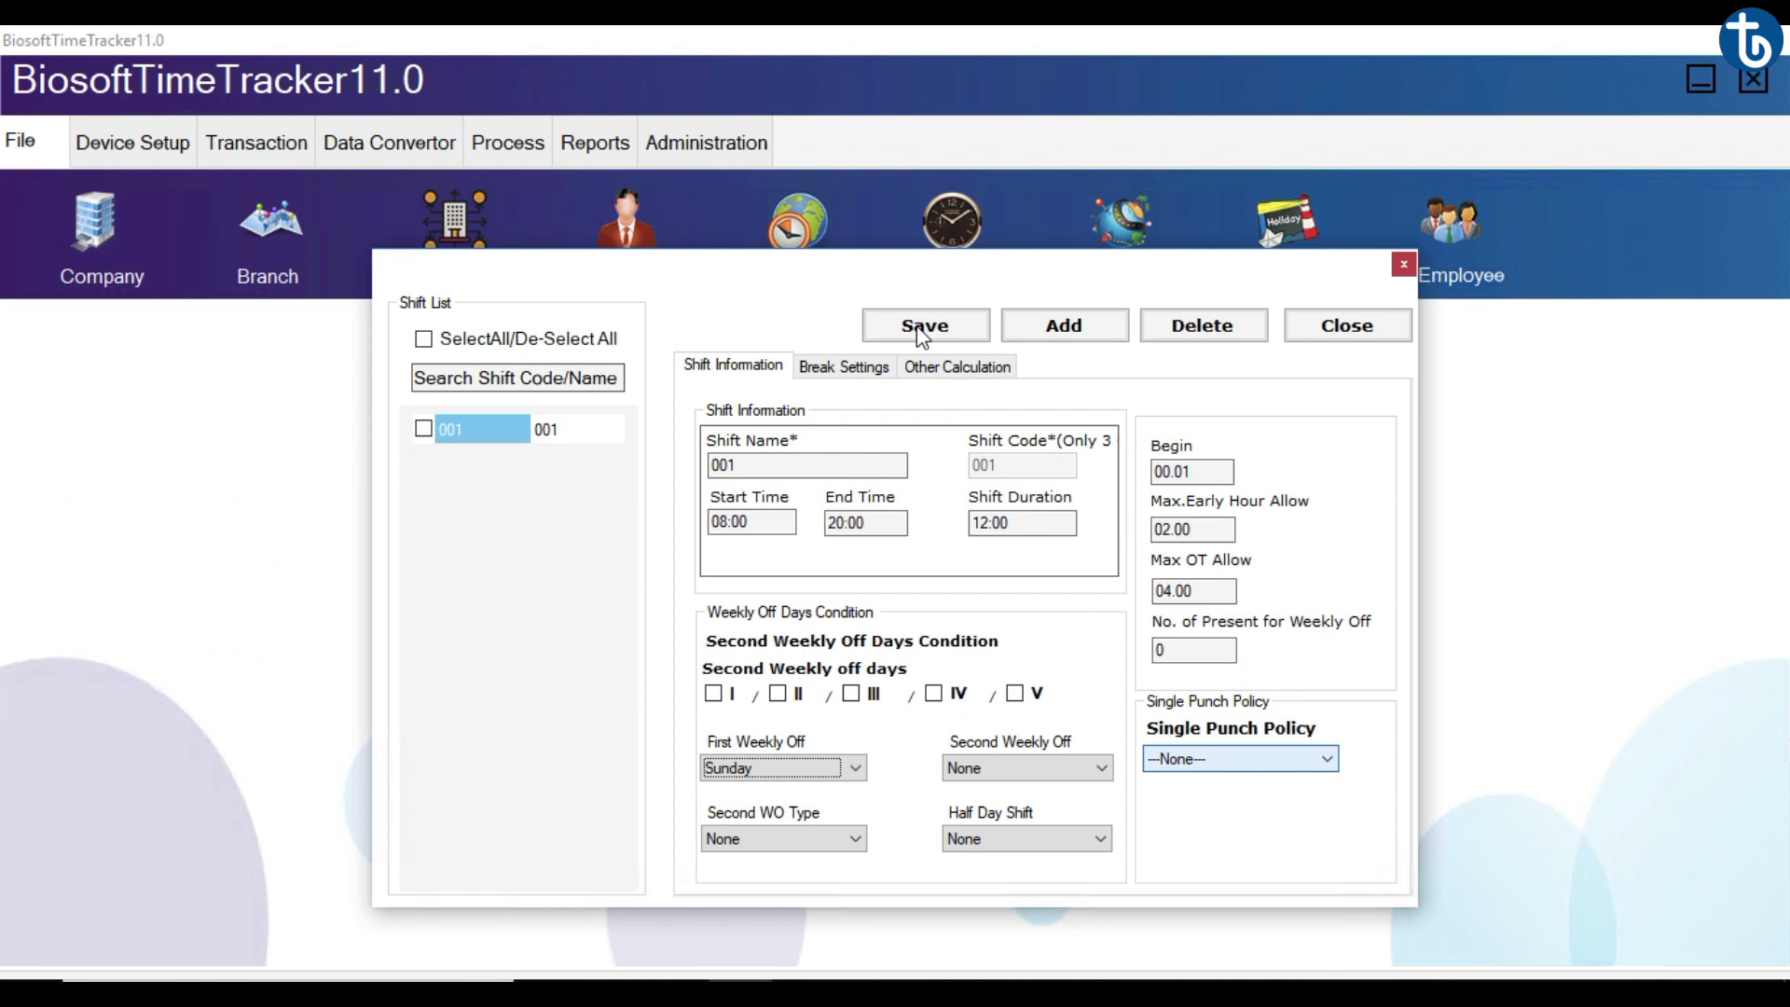
left_click(921, 333)
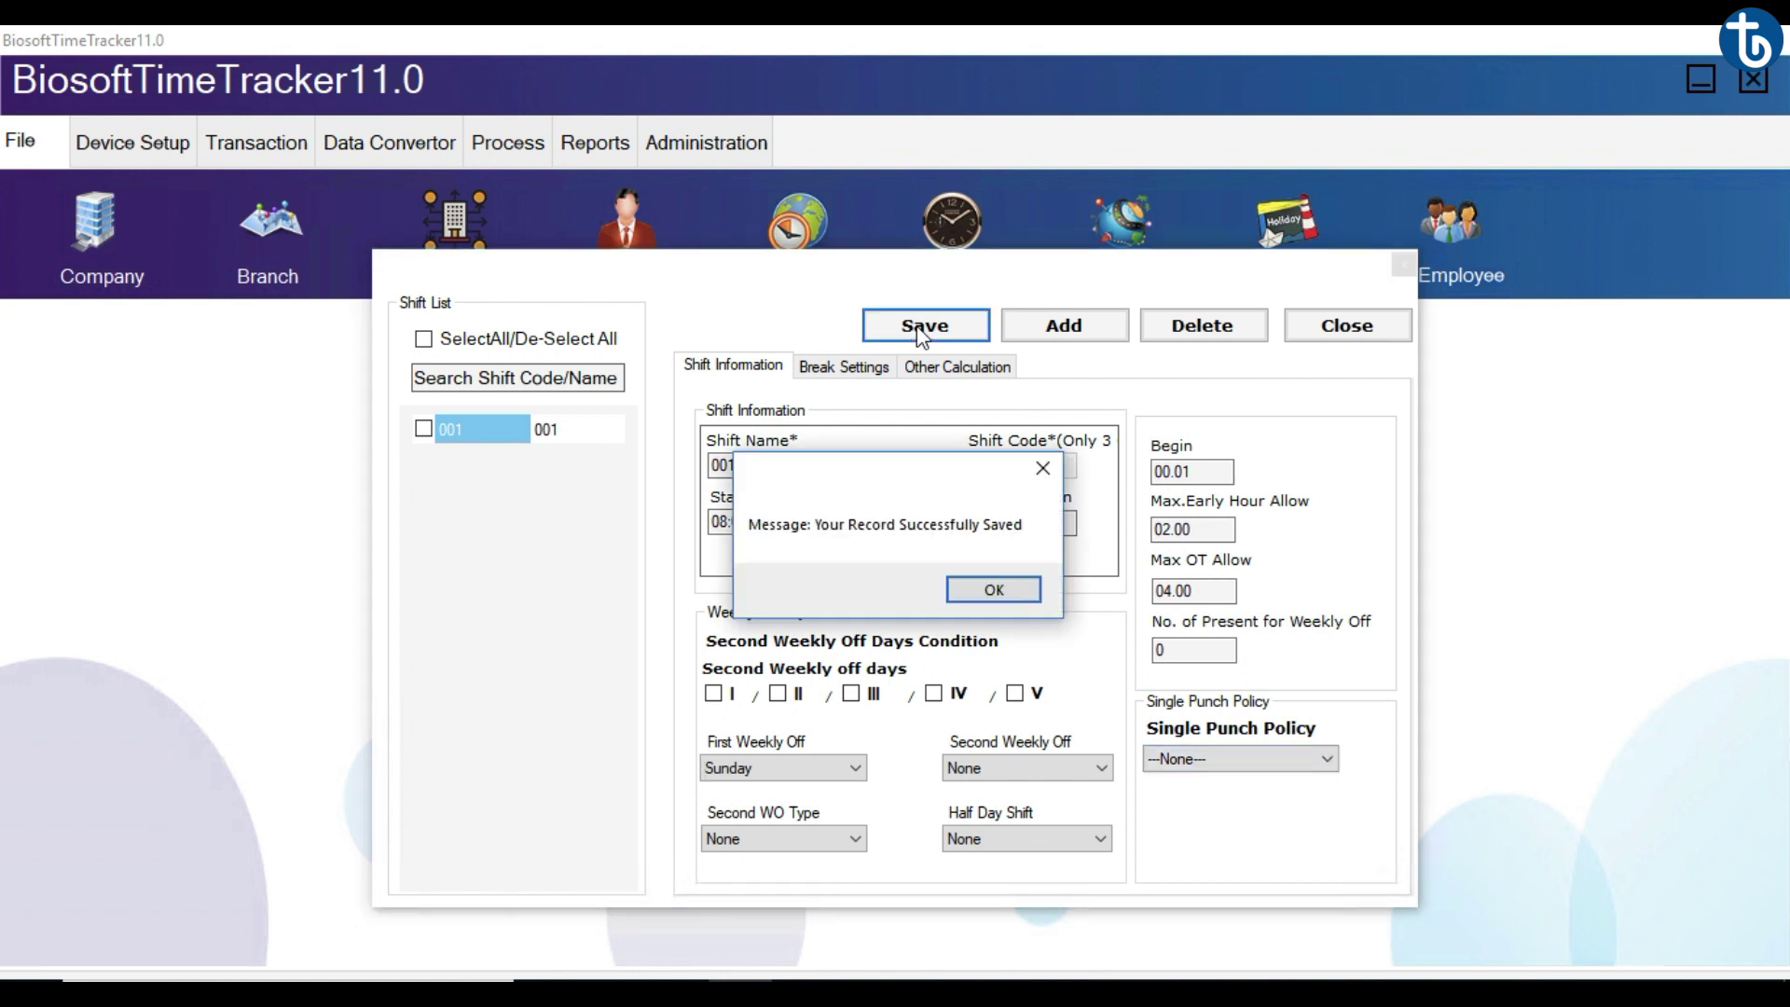
left_click(994, 590)
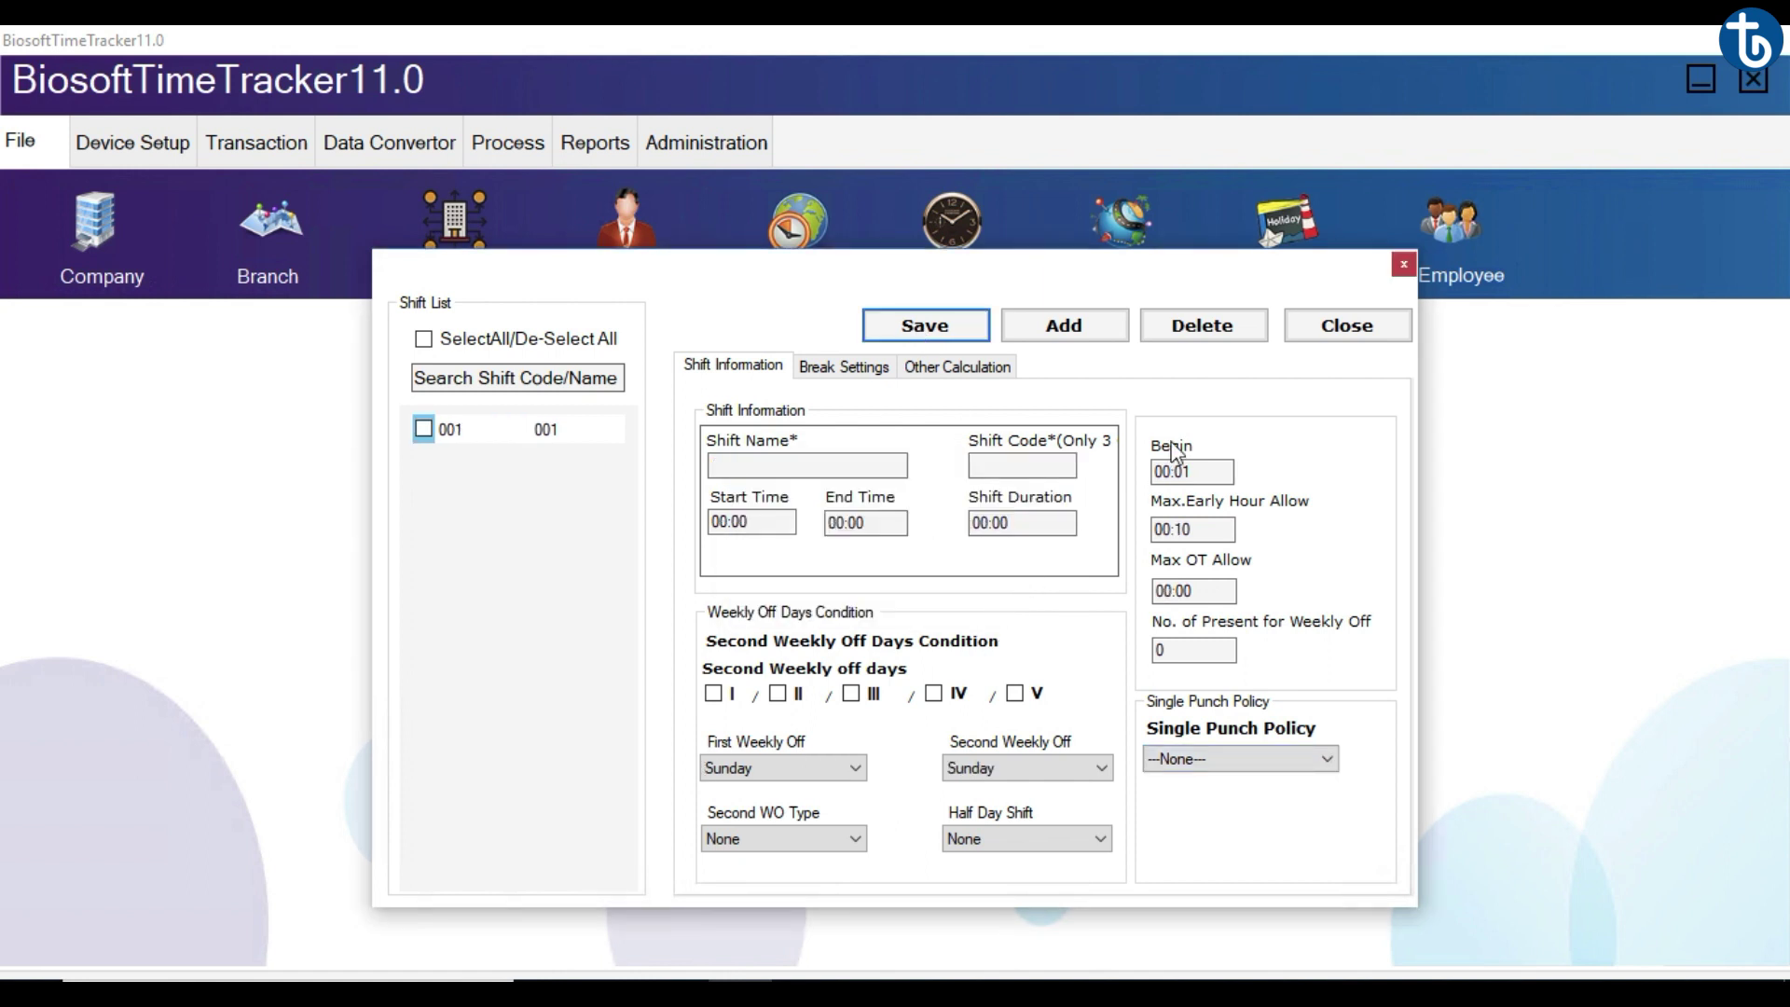
- Create a new shift 002 with code 00, running 10:00 to 18:00
left_click(1066, 326)
left_click(1072, 328)
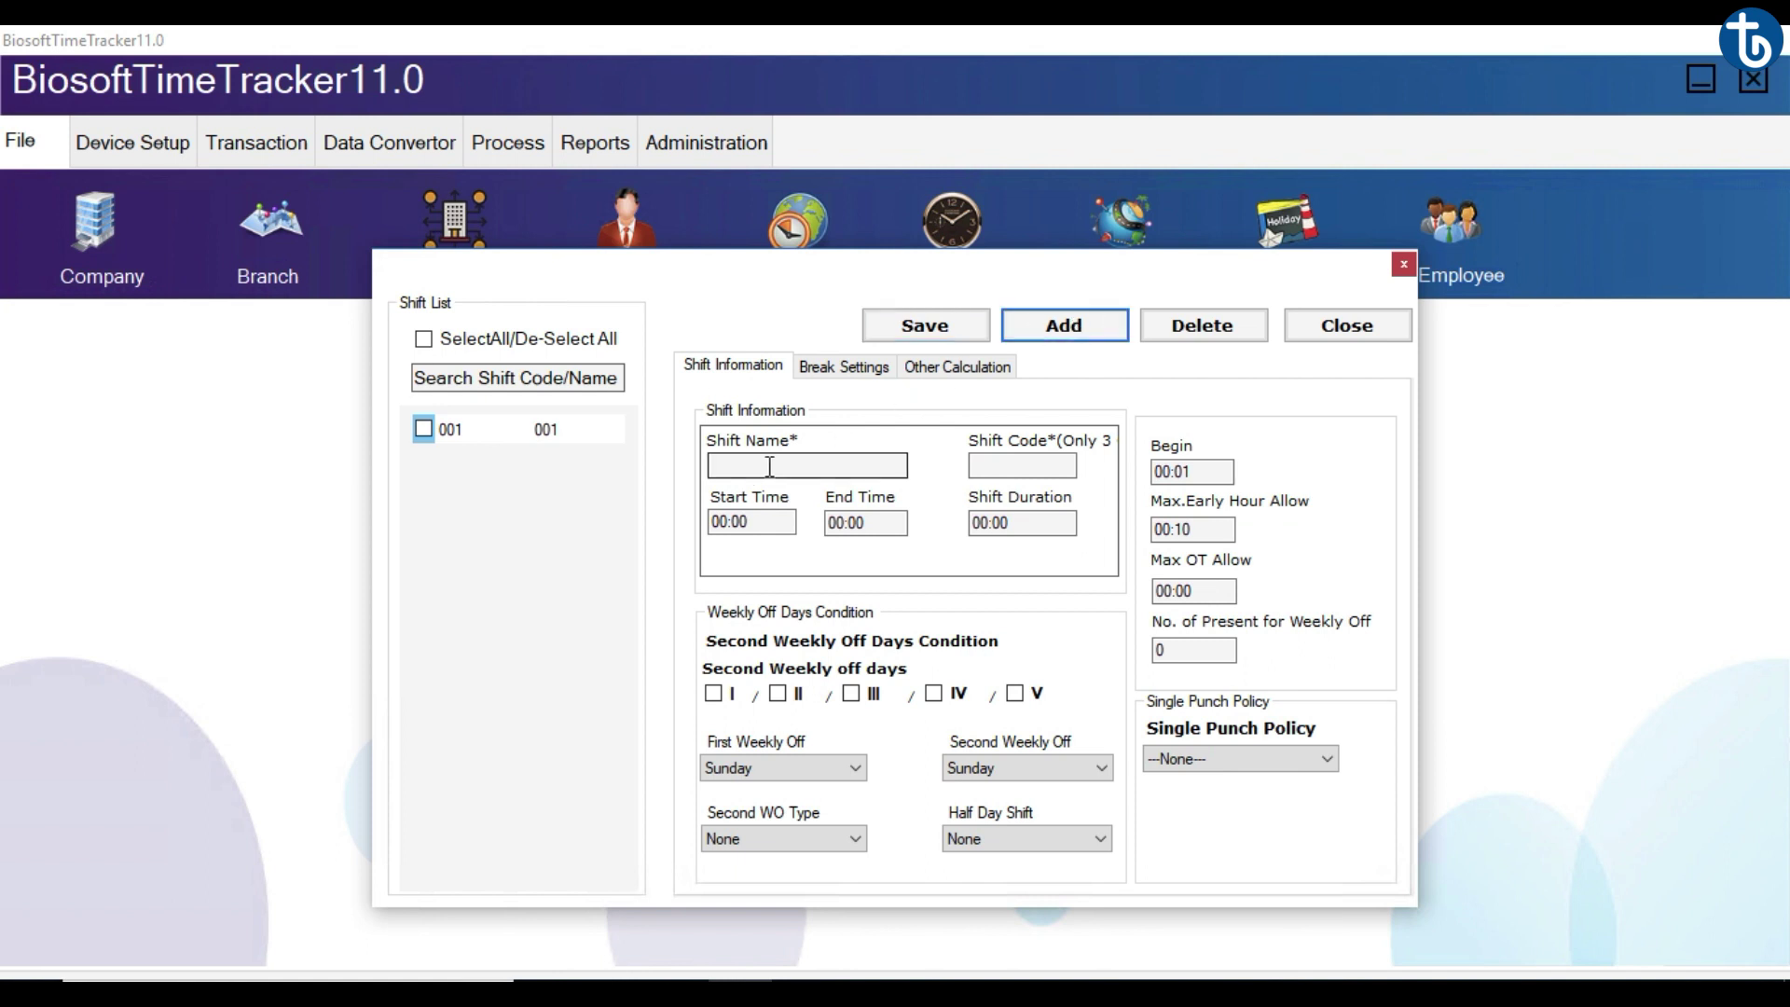
left_click(770, 466)
type("002")
key("Tab")
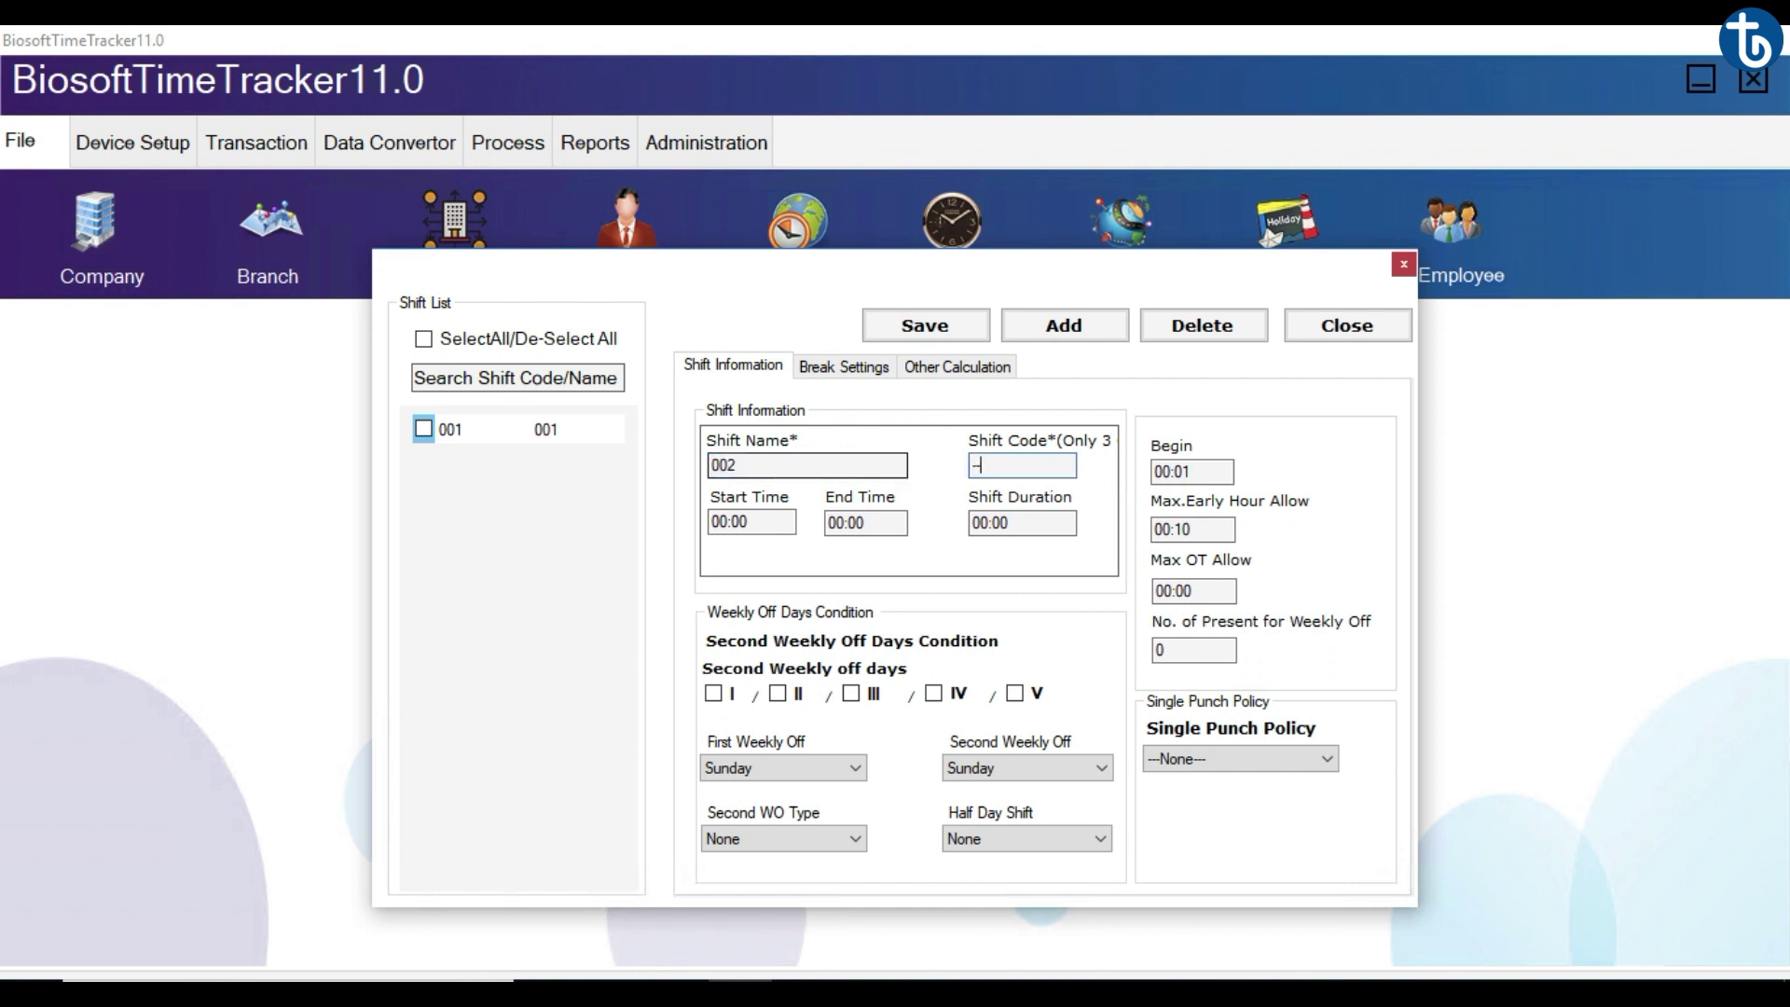
type("002")
key("Tab")
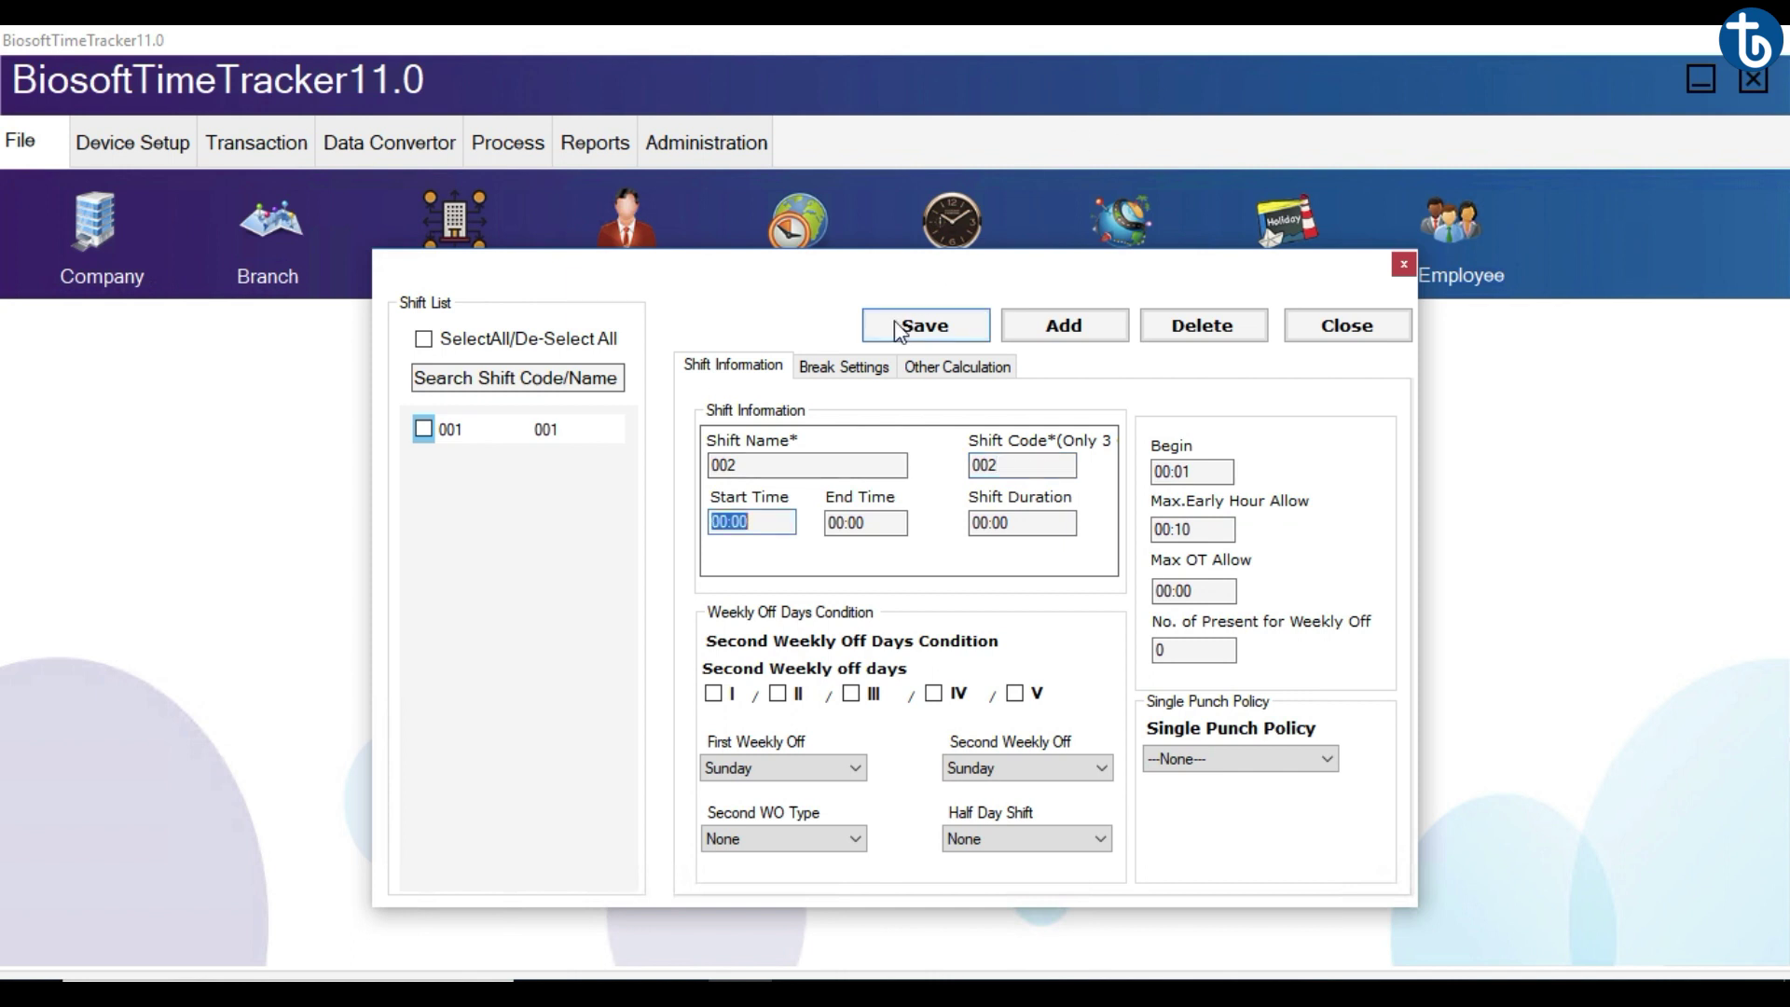
type("10:00")
key("Tab")
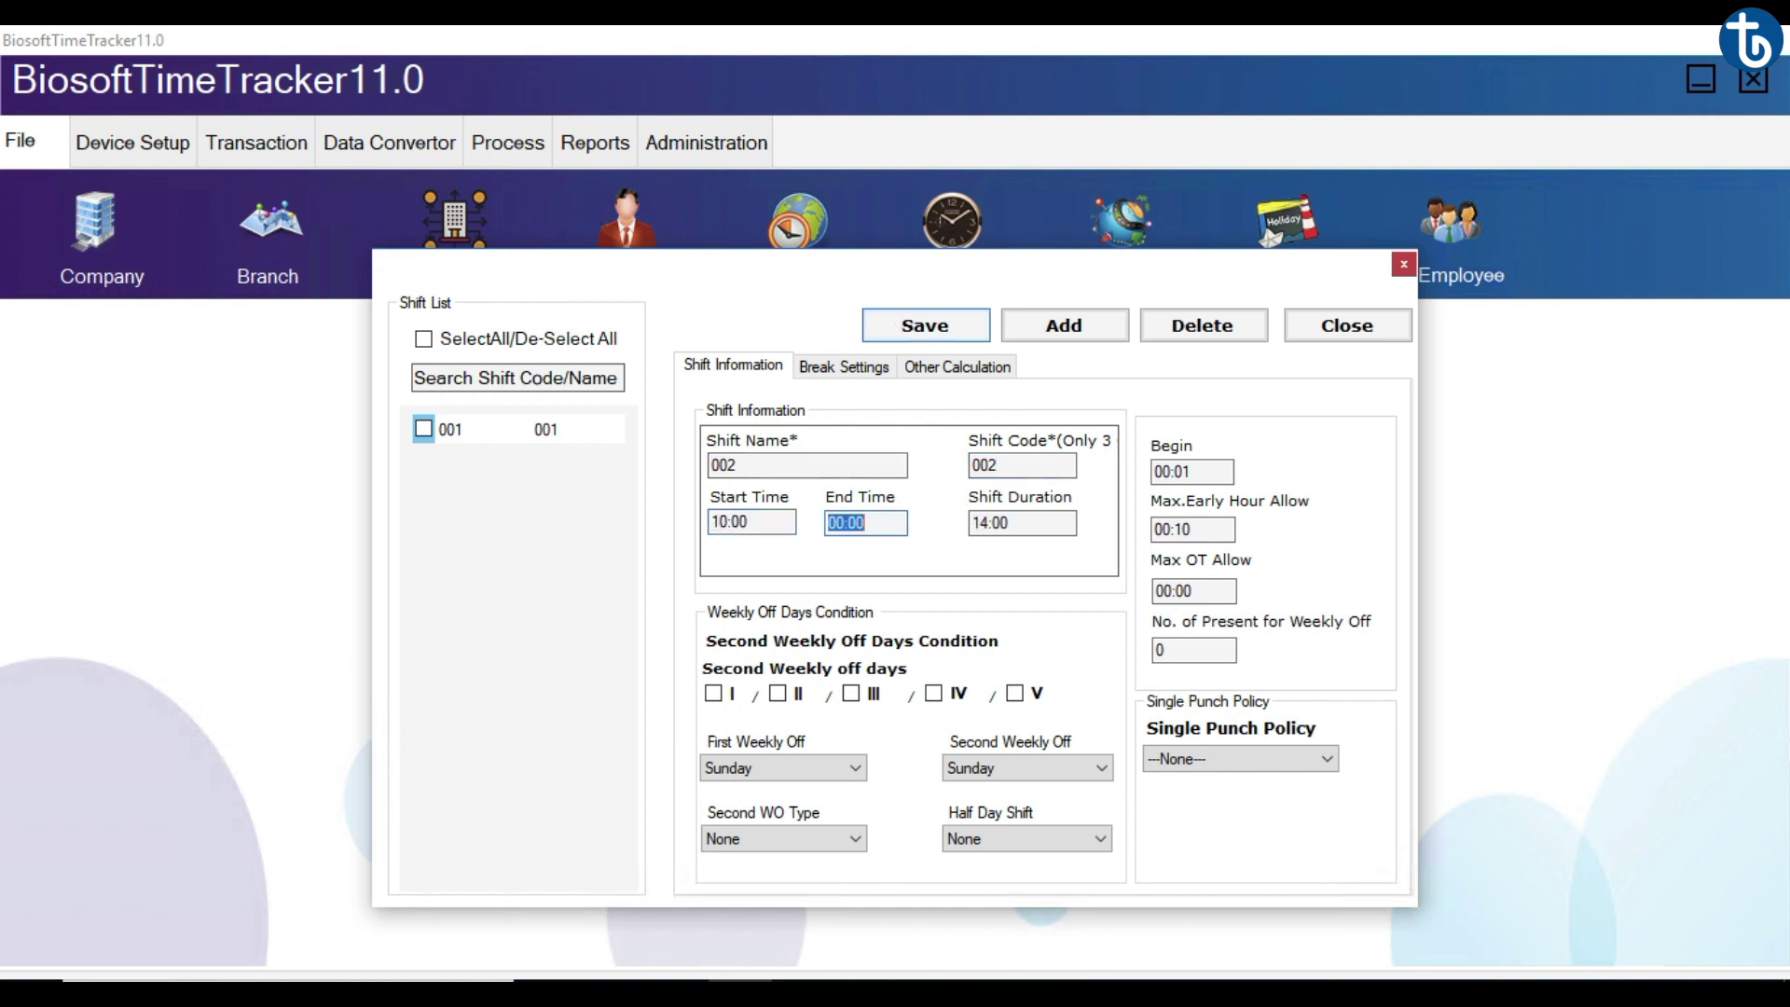
type("18:00")
key("Tab")
key("Tab")
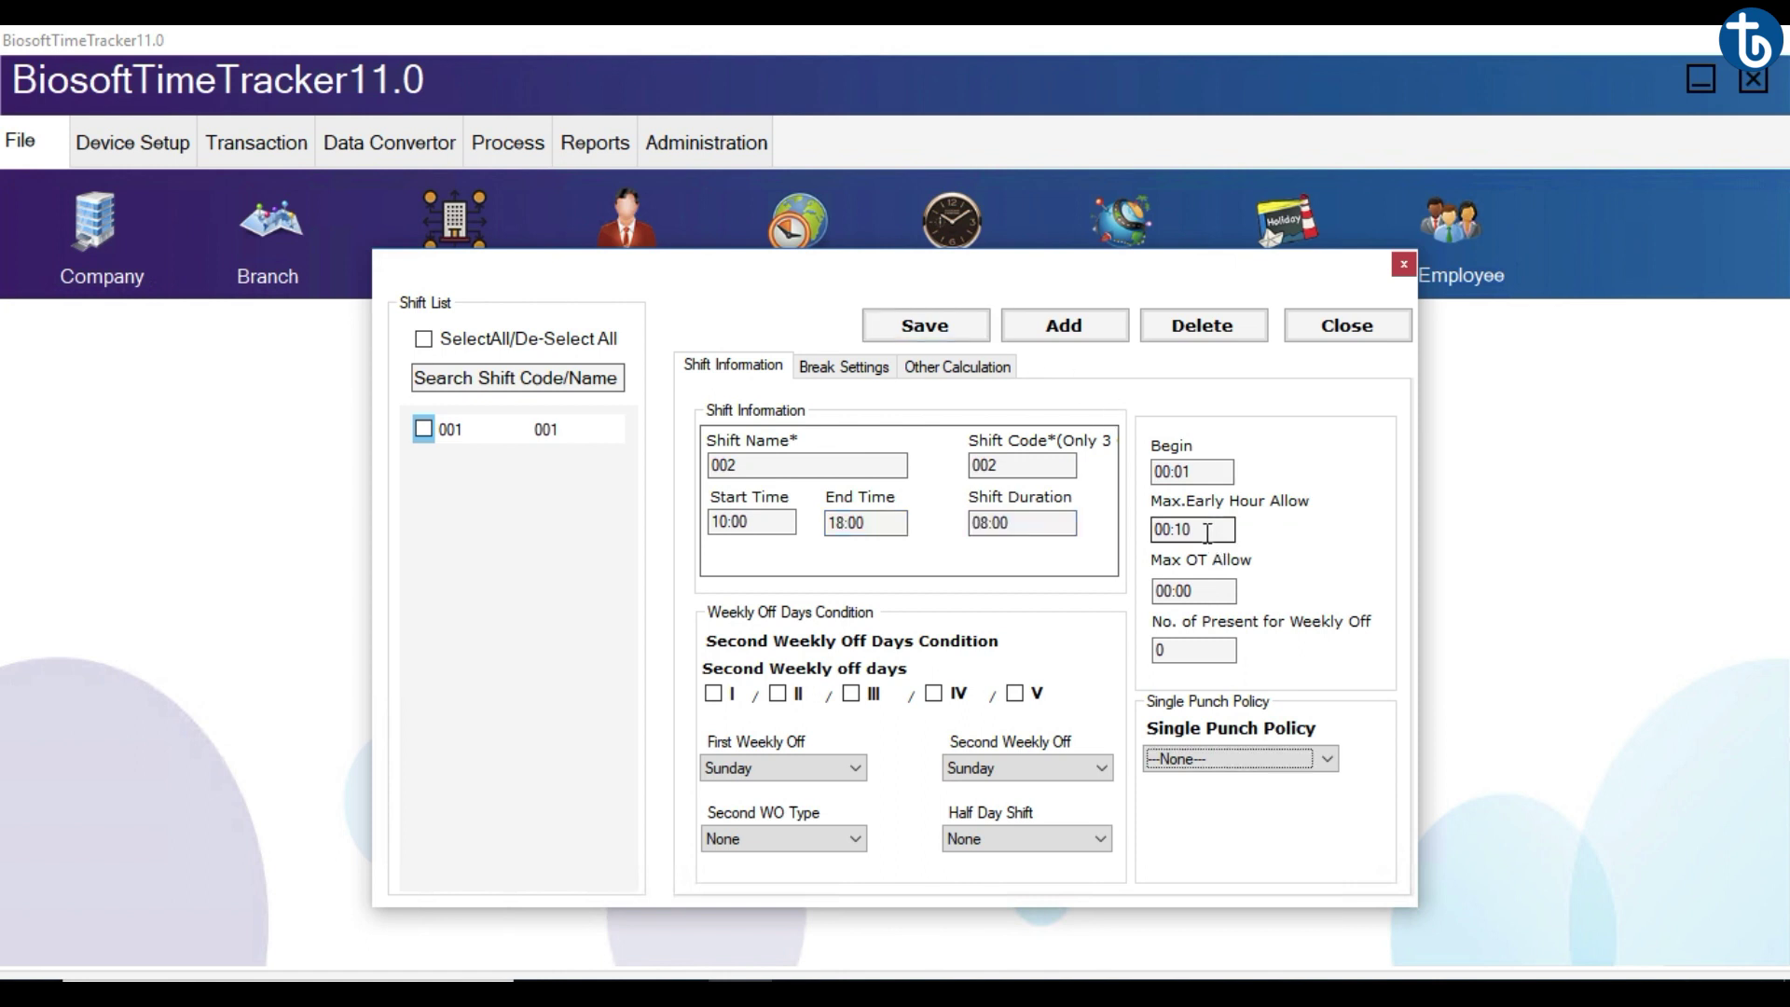
- Set shift 002's early hour allowance to 01:10 and max overtime to 04
left_click(1164, 528)
type("01:00")
key("BackSpace")
key("BackSpace")
key("BackSpace")
key("BackSpace")
key("BackSpace")
key("BackSpace")
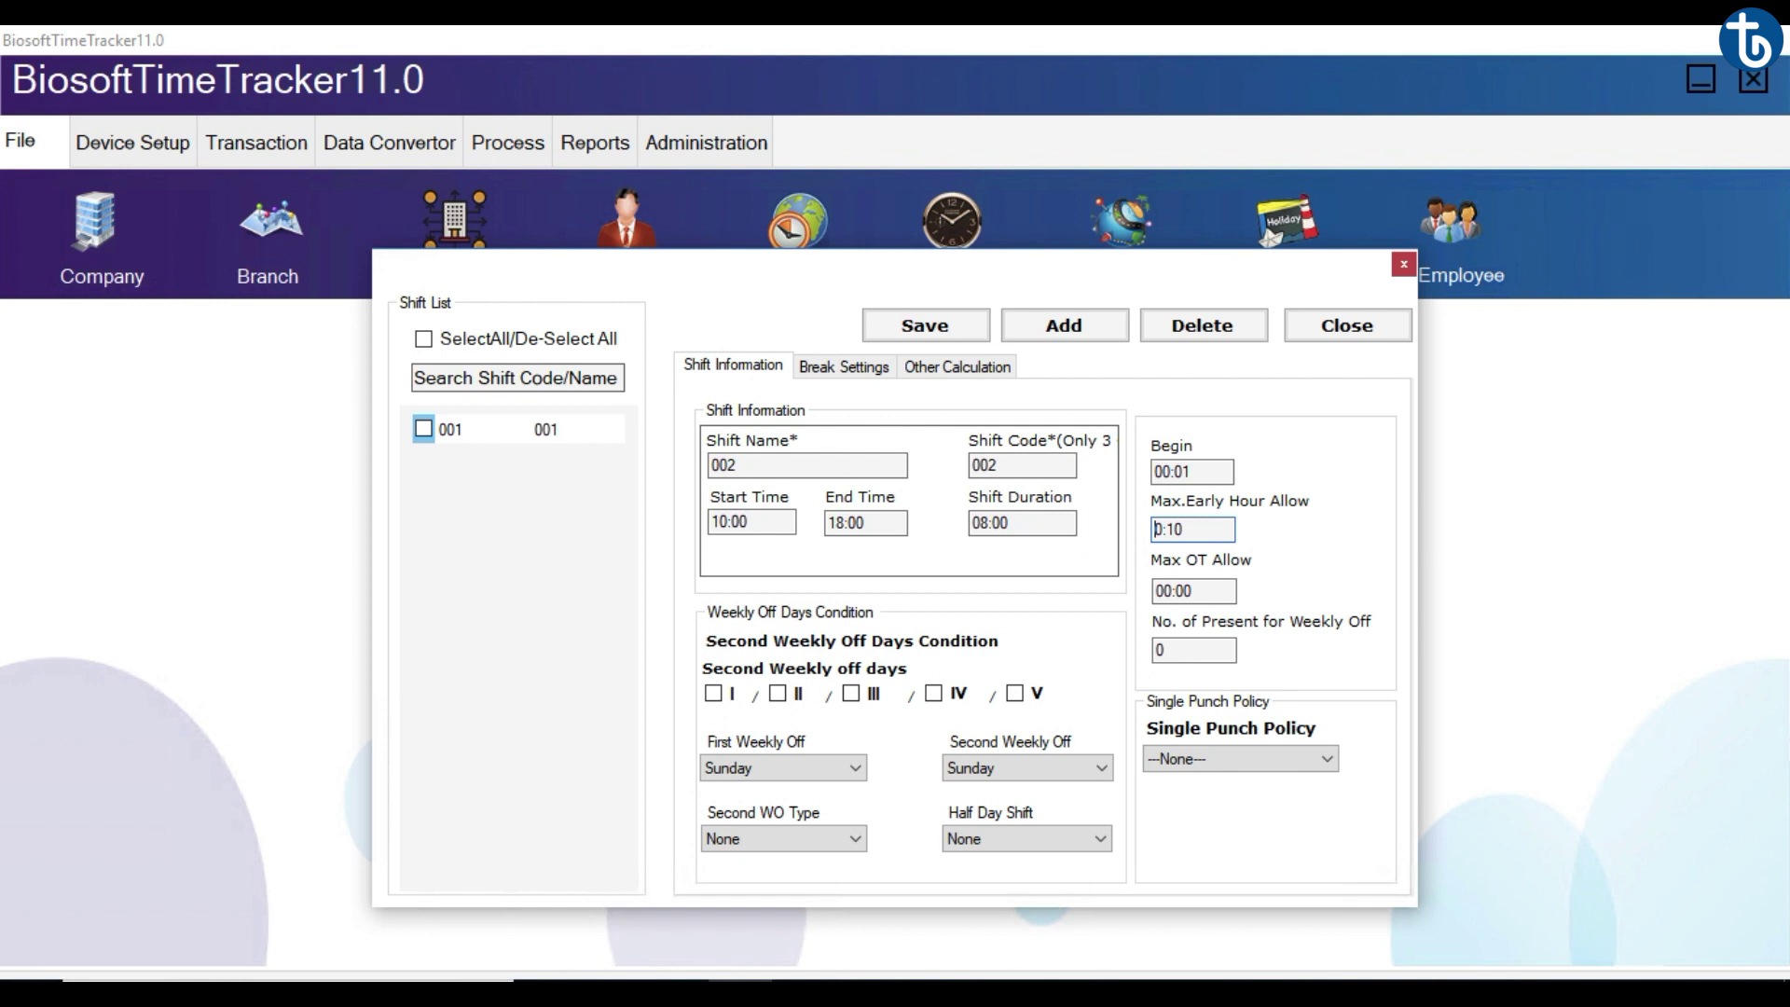
key("Right")
type("1")
left_click(1207, 591)
left_click_drag(1208, 591, 1097, 594)
type("04")
key("Tab")
- Set no second weekly off, save shift 002 and close the Shift window
left_click(1051, 775)
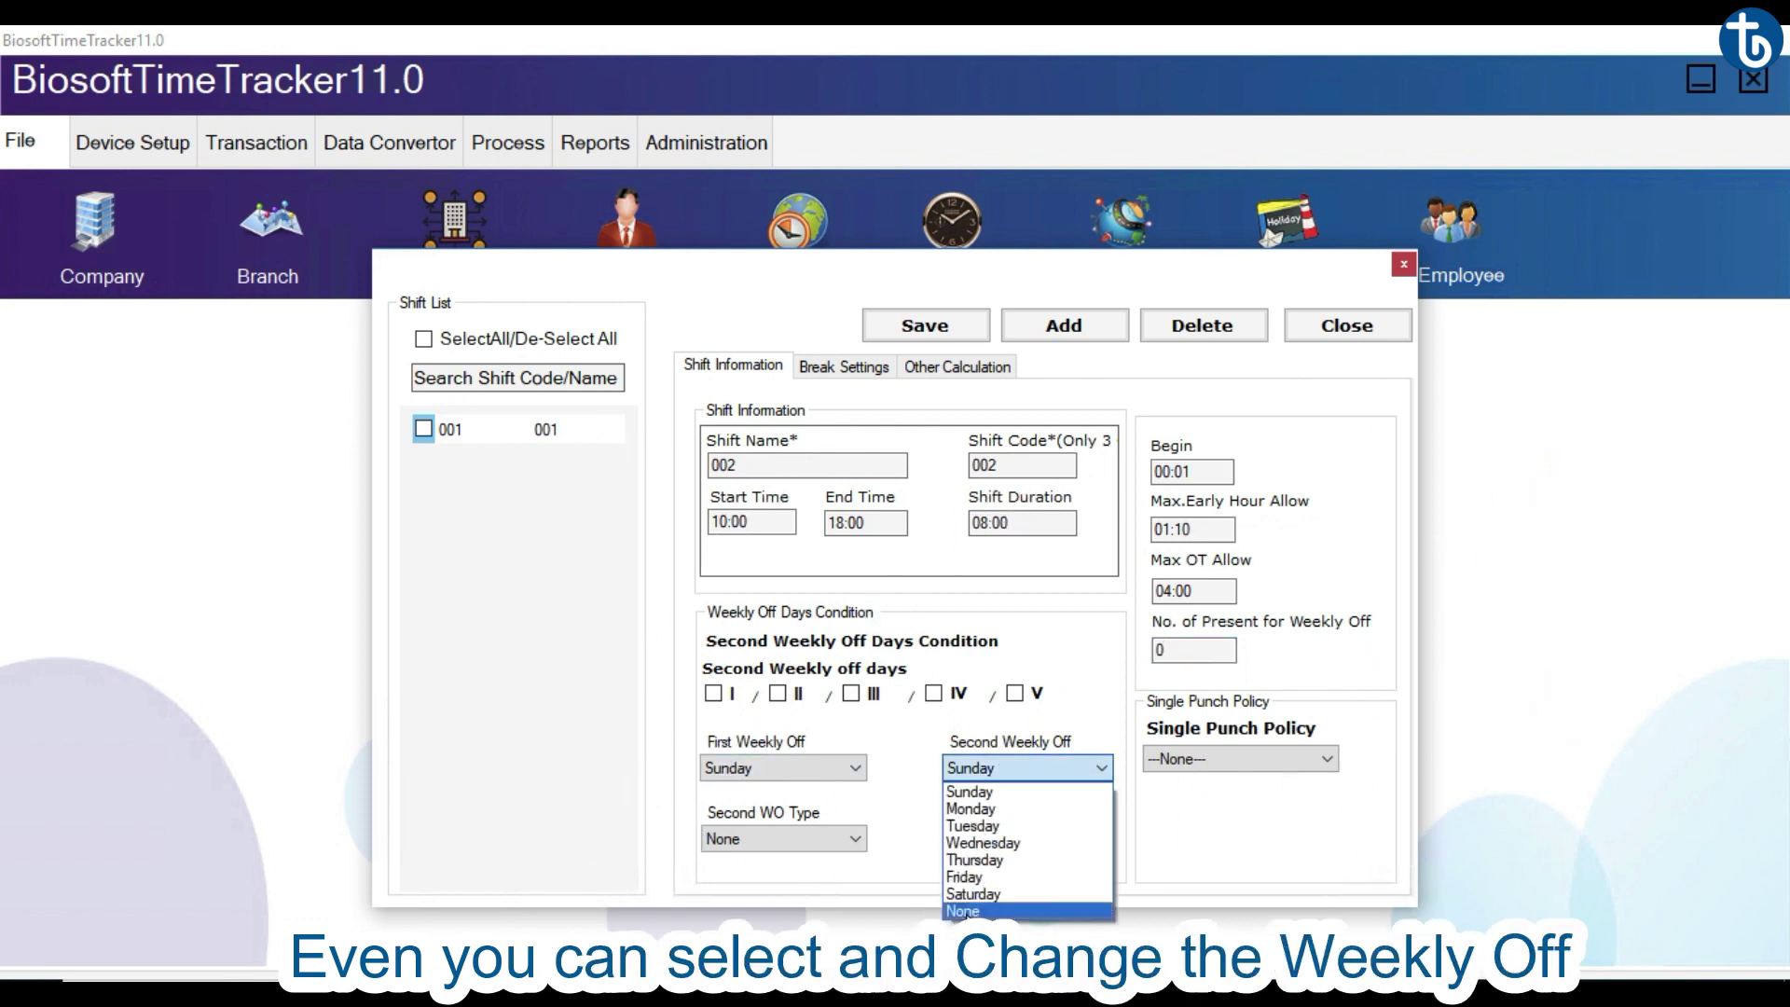
left_click(963, 911)
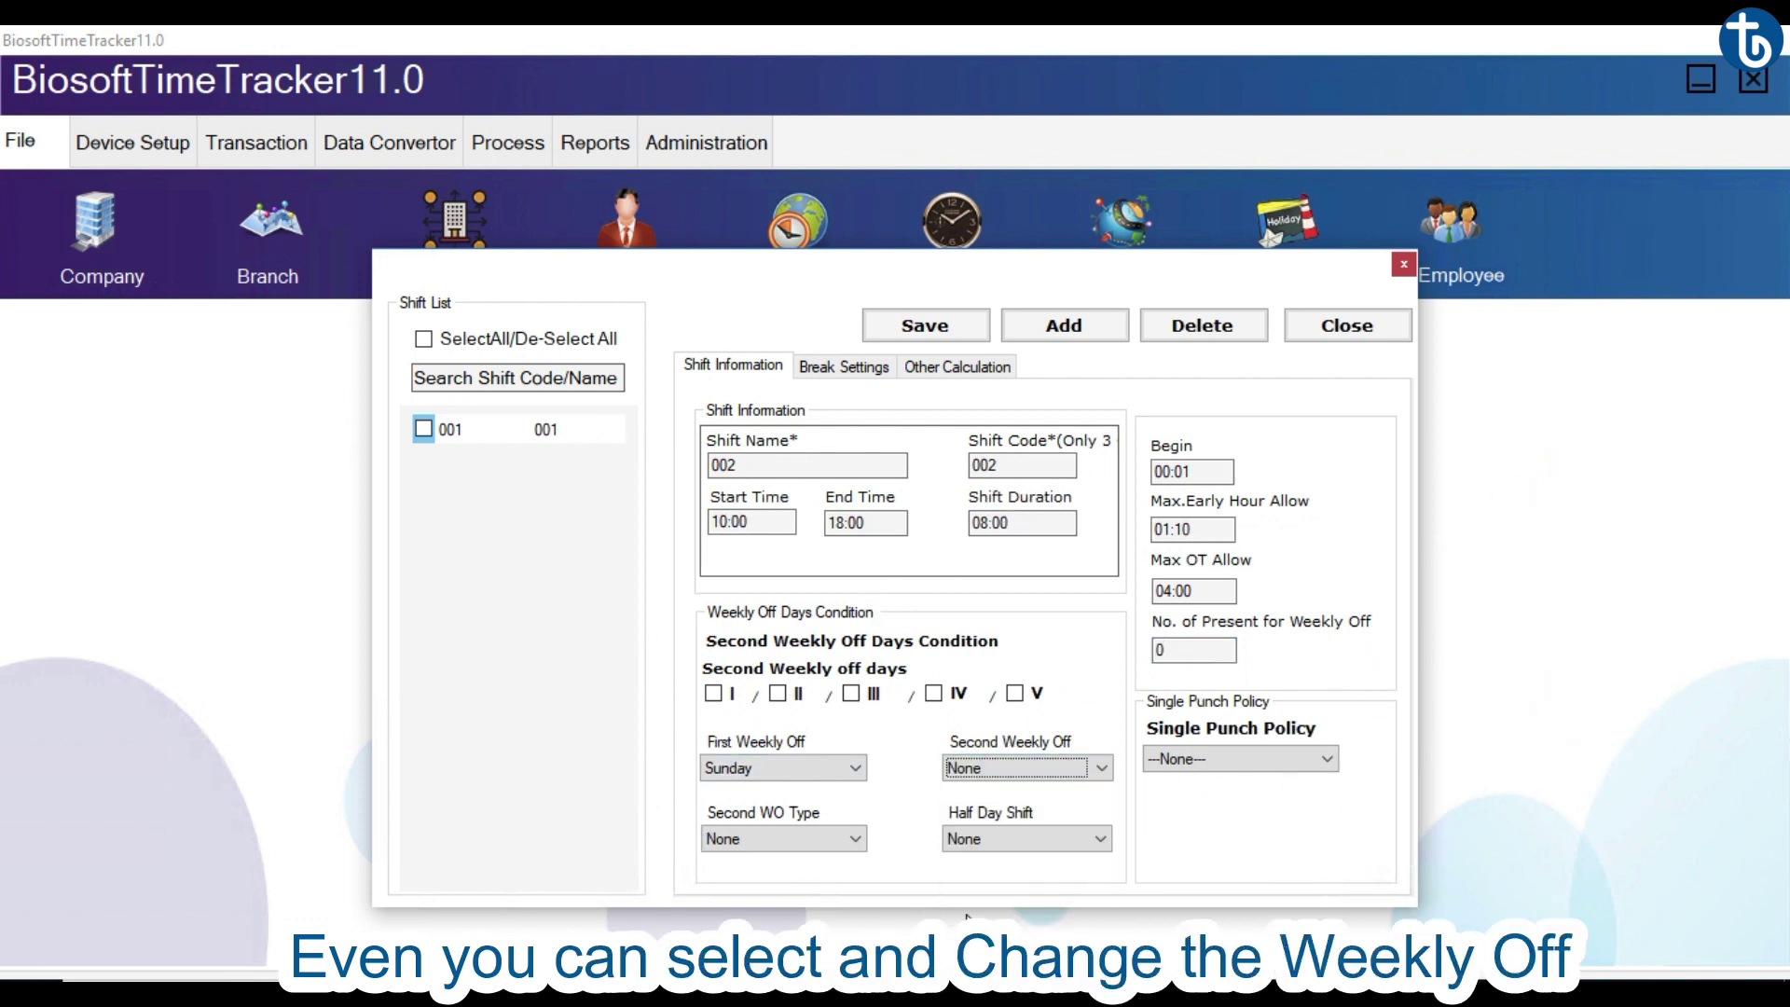
left_click(903, 336)
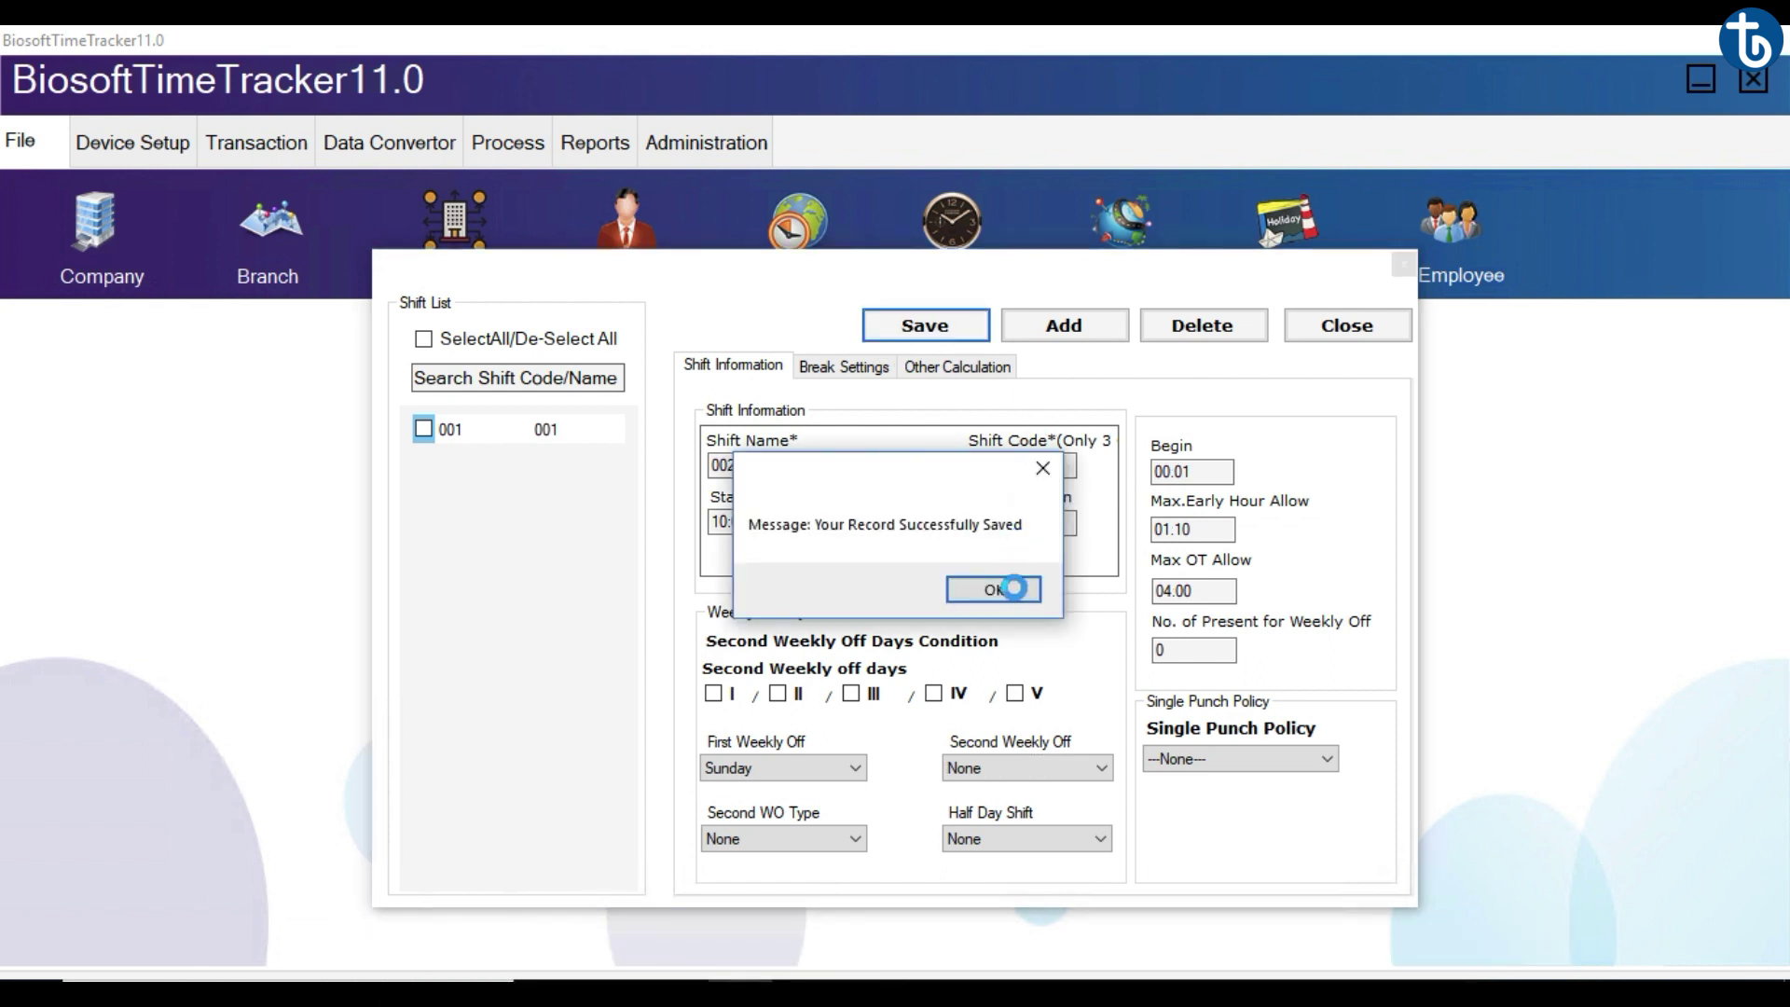
left_click(998, 589)
left_click(1361, 323)
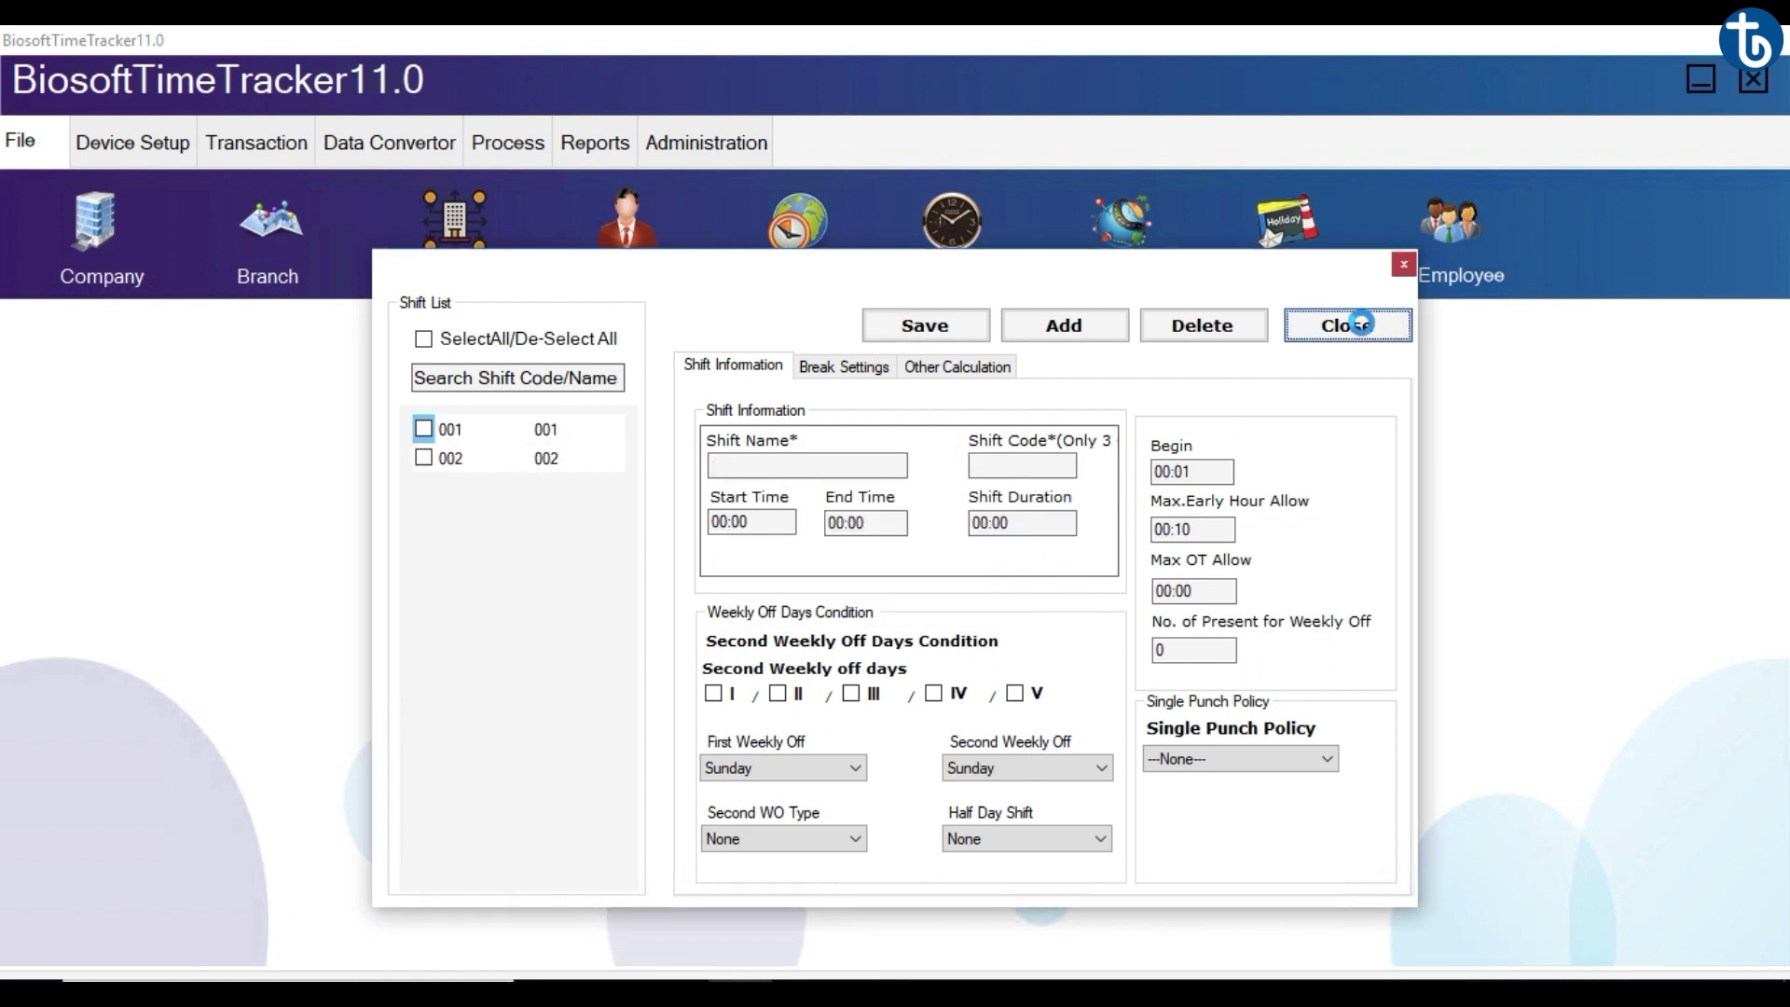
left_click(1362, 323)
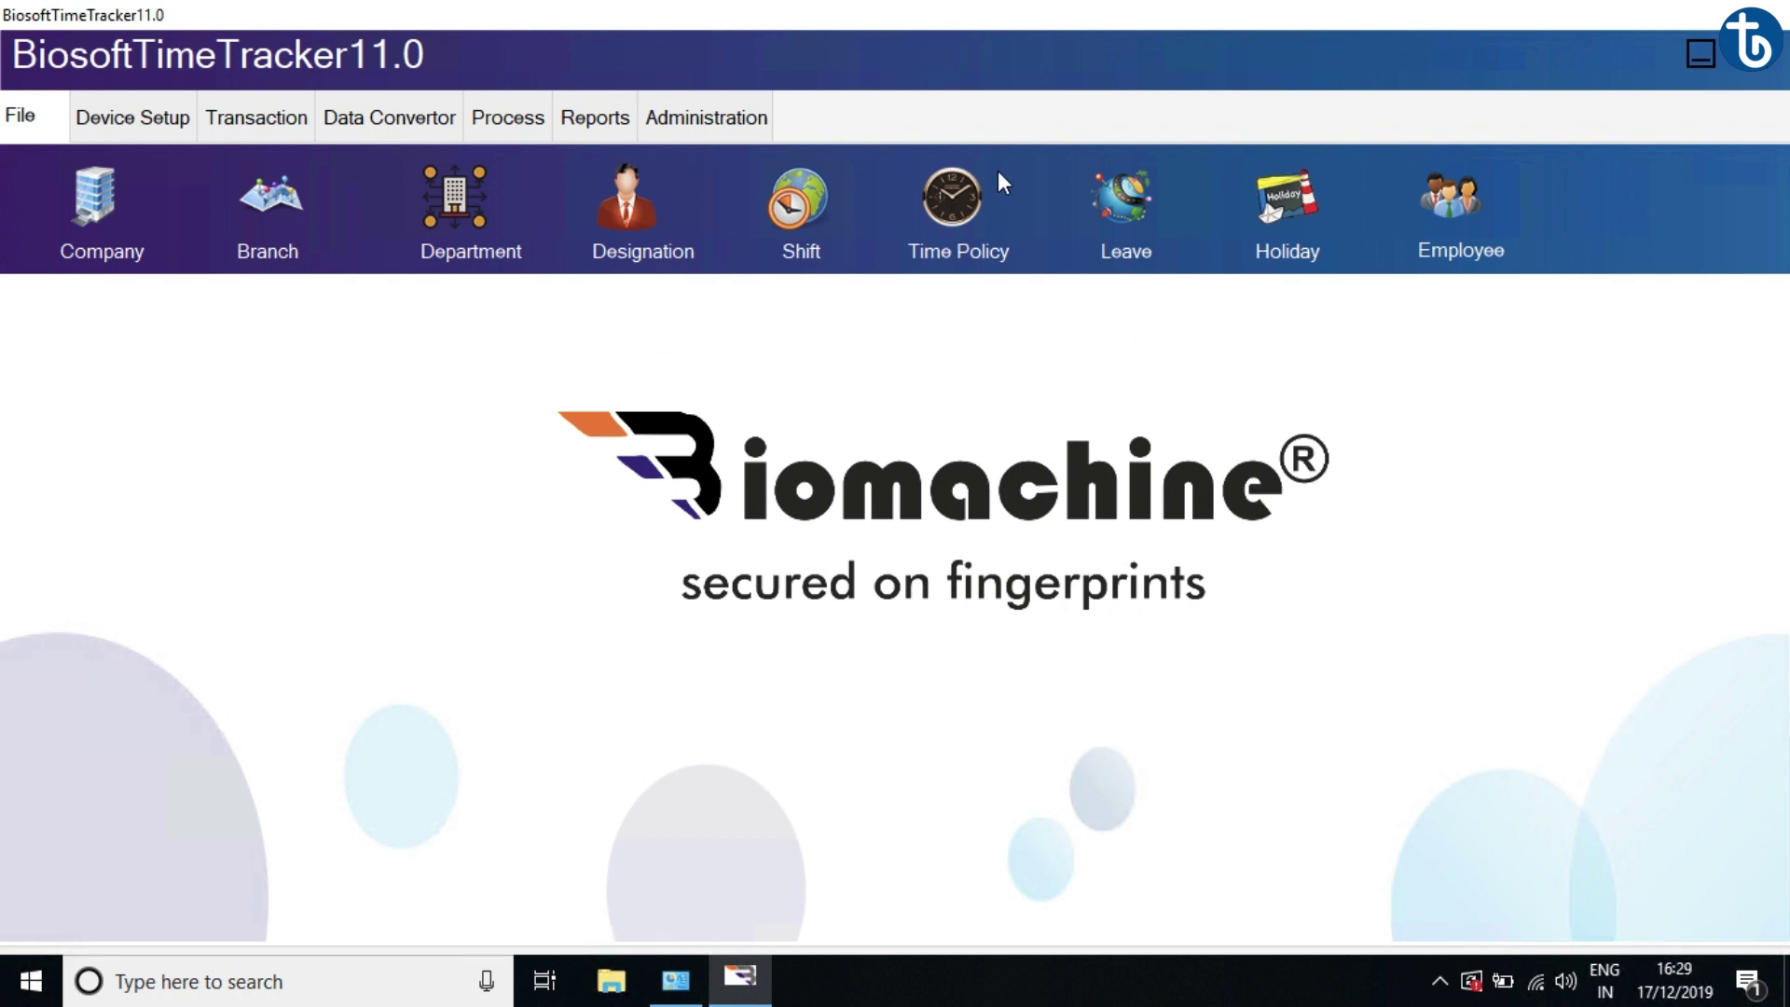
- Review the GEN time policy, keeping MultiPunch and 0.10 allowances, then save and close it
left_click(966, 207)
left_click(382, 279)
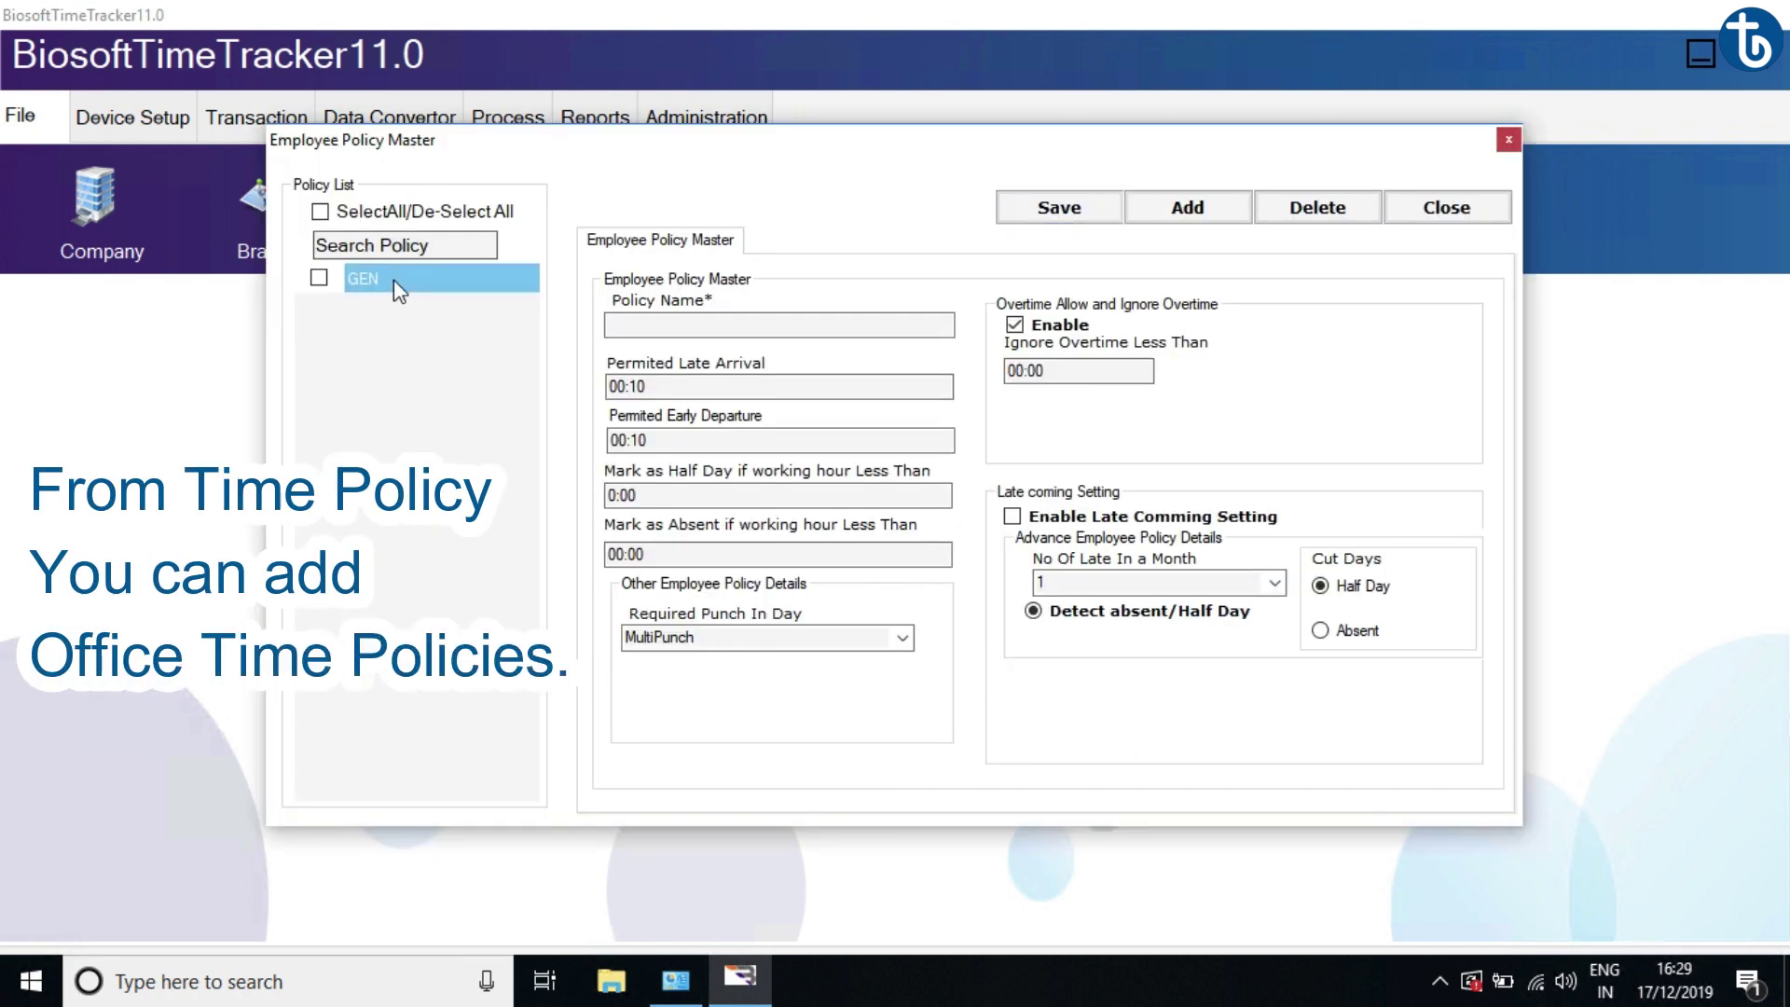
left_click(669, 390)
left_click(658, 440)
left_click(641, 495)
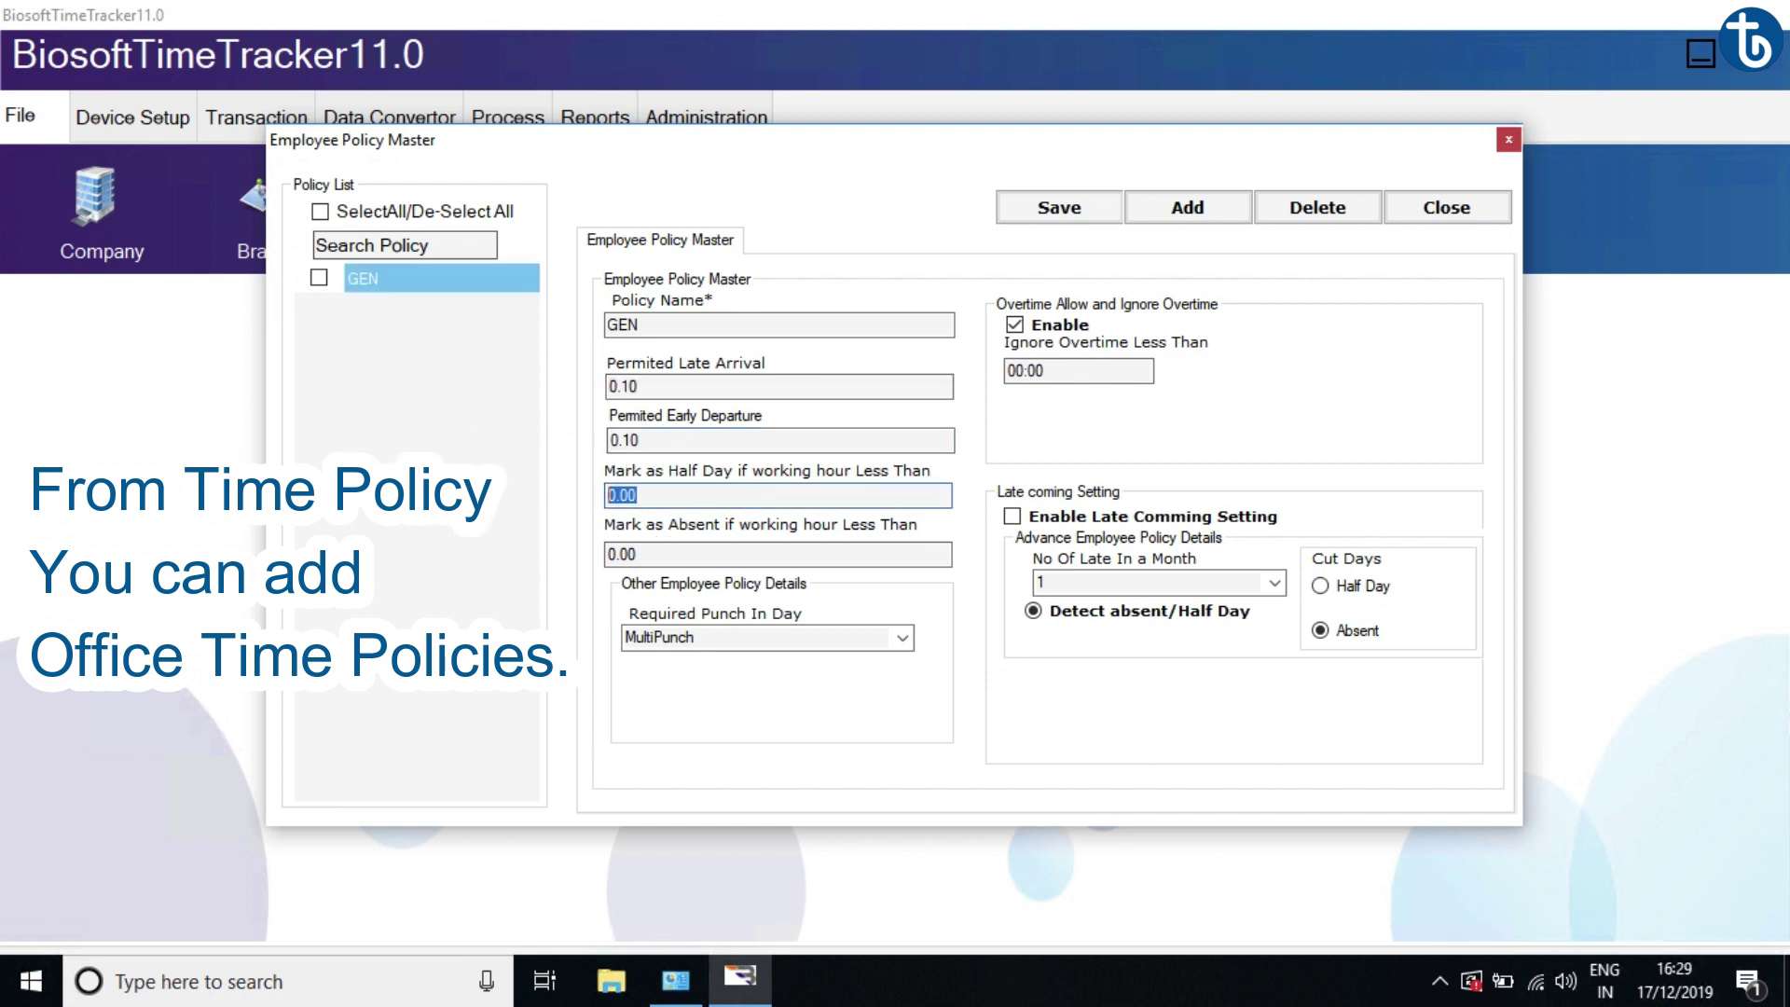
left_click(901, 637)
left_click(901, 636)
left_click(1037, 371)
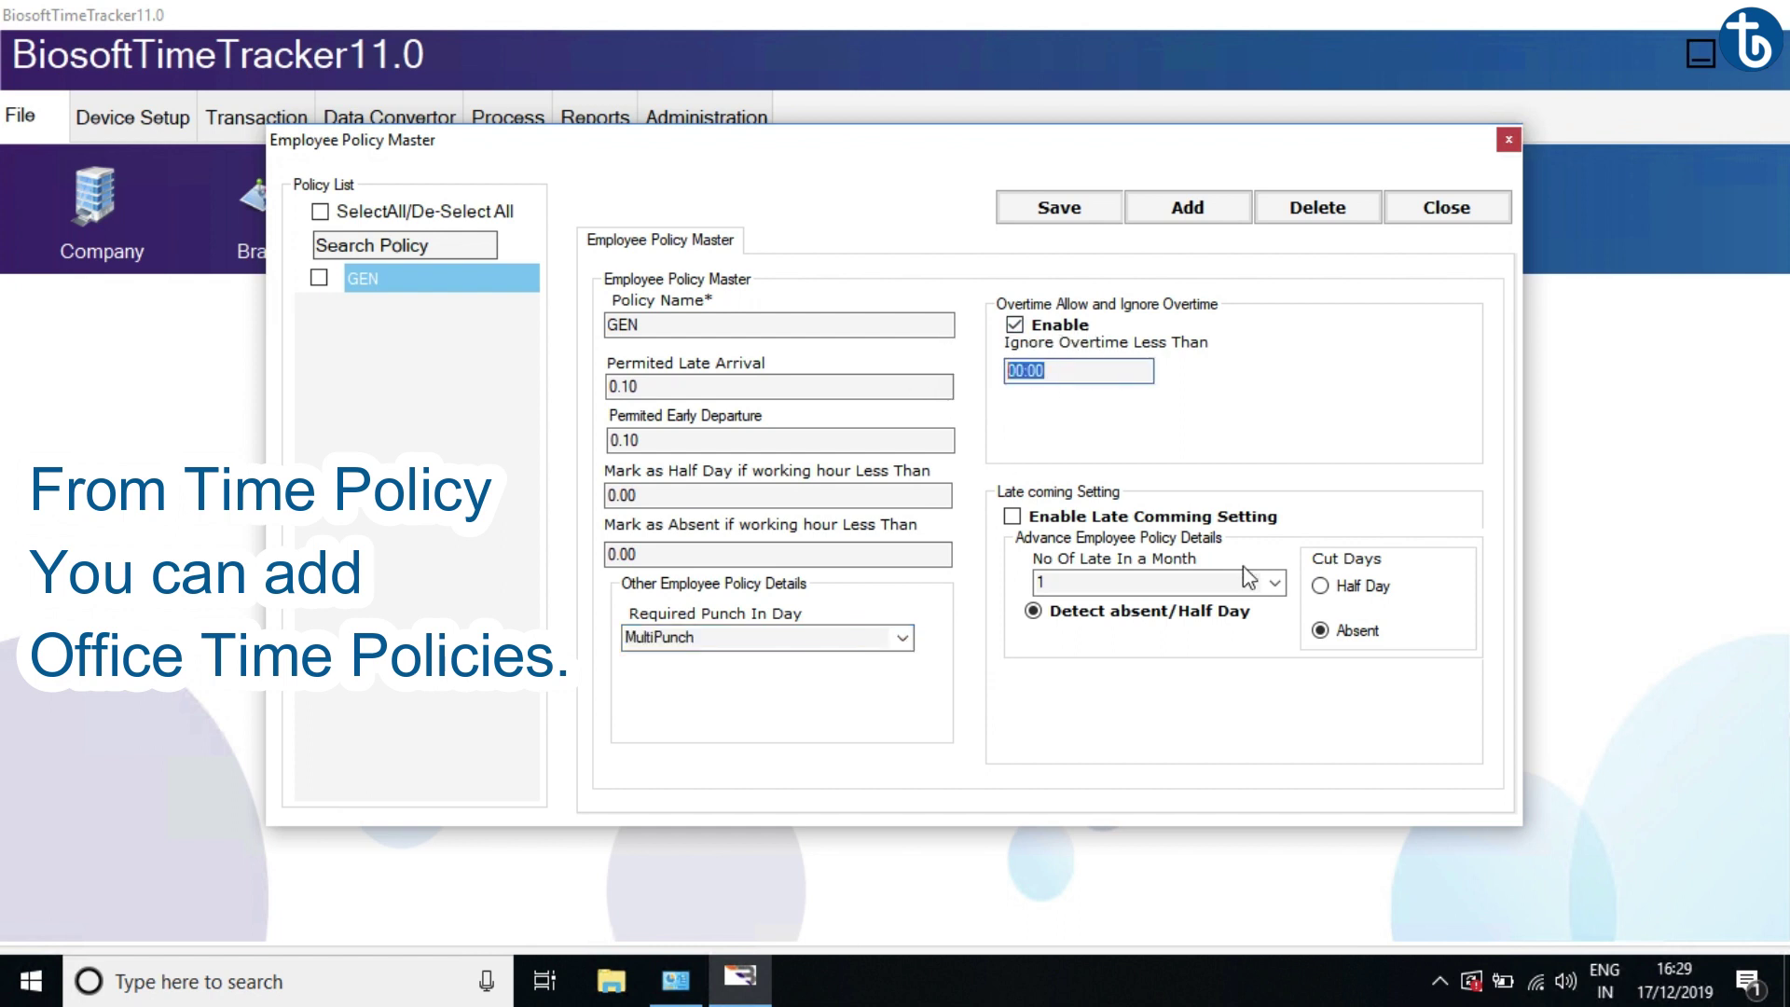
left_click(1276, 584)
left_click(1275, 583)
left_click(1059, 207)
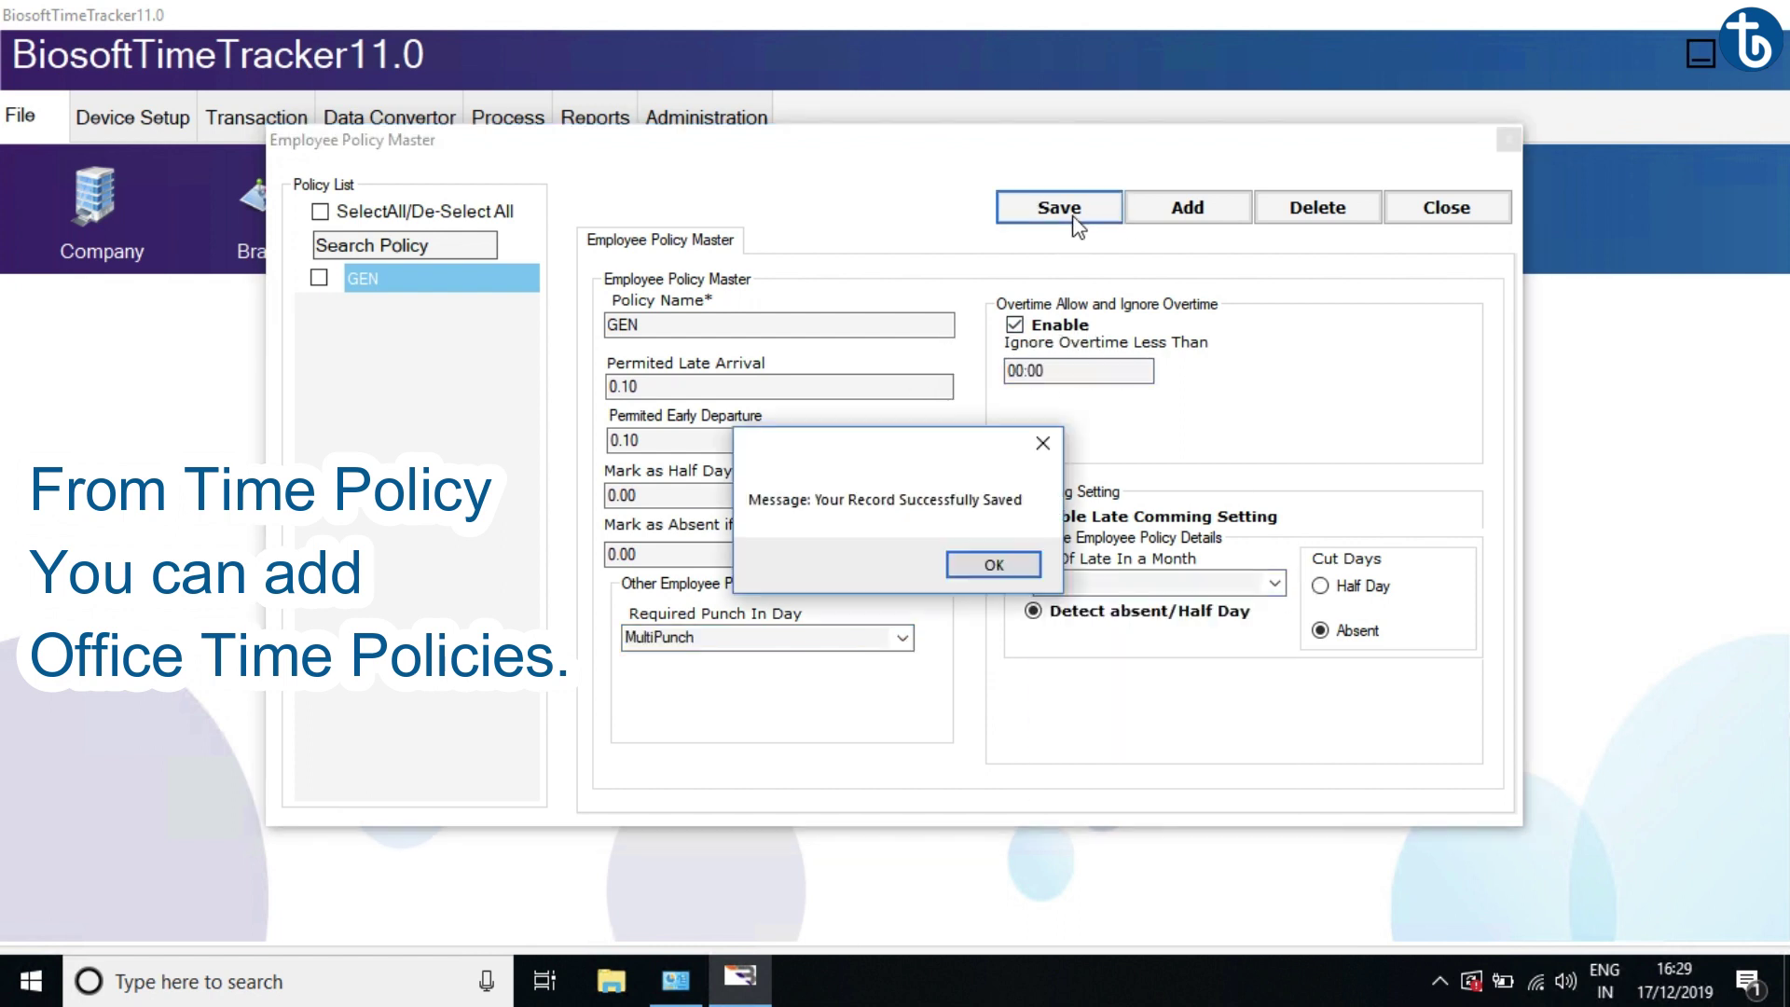
left_click(1015, 562)
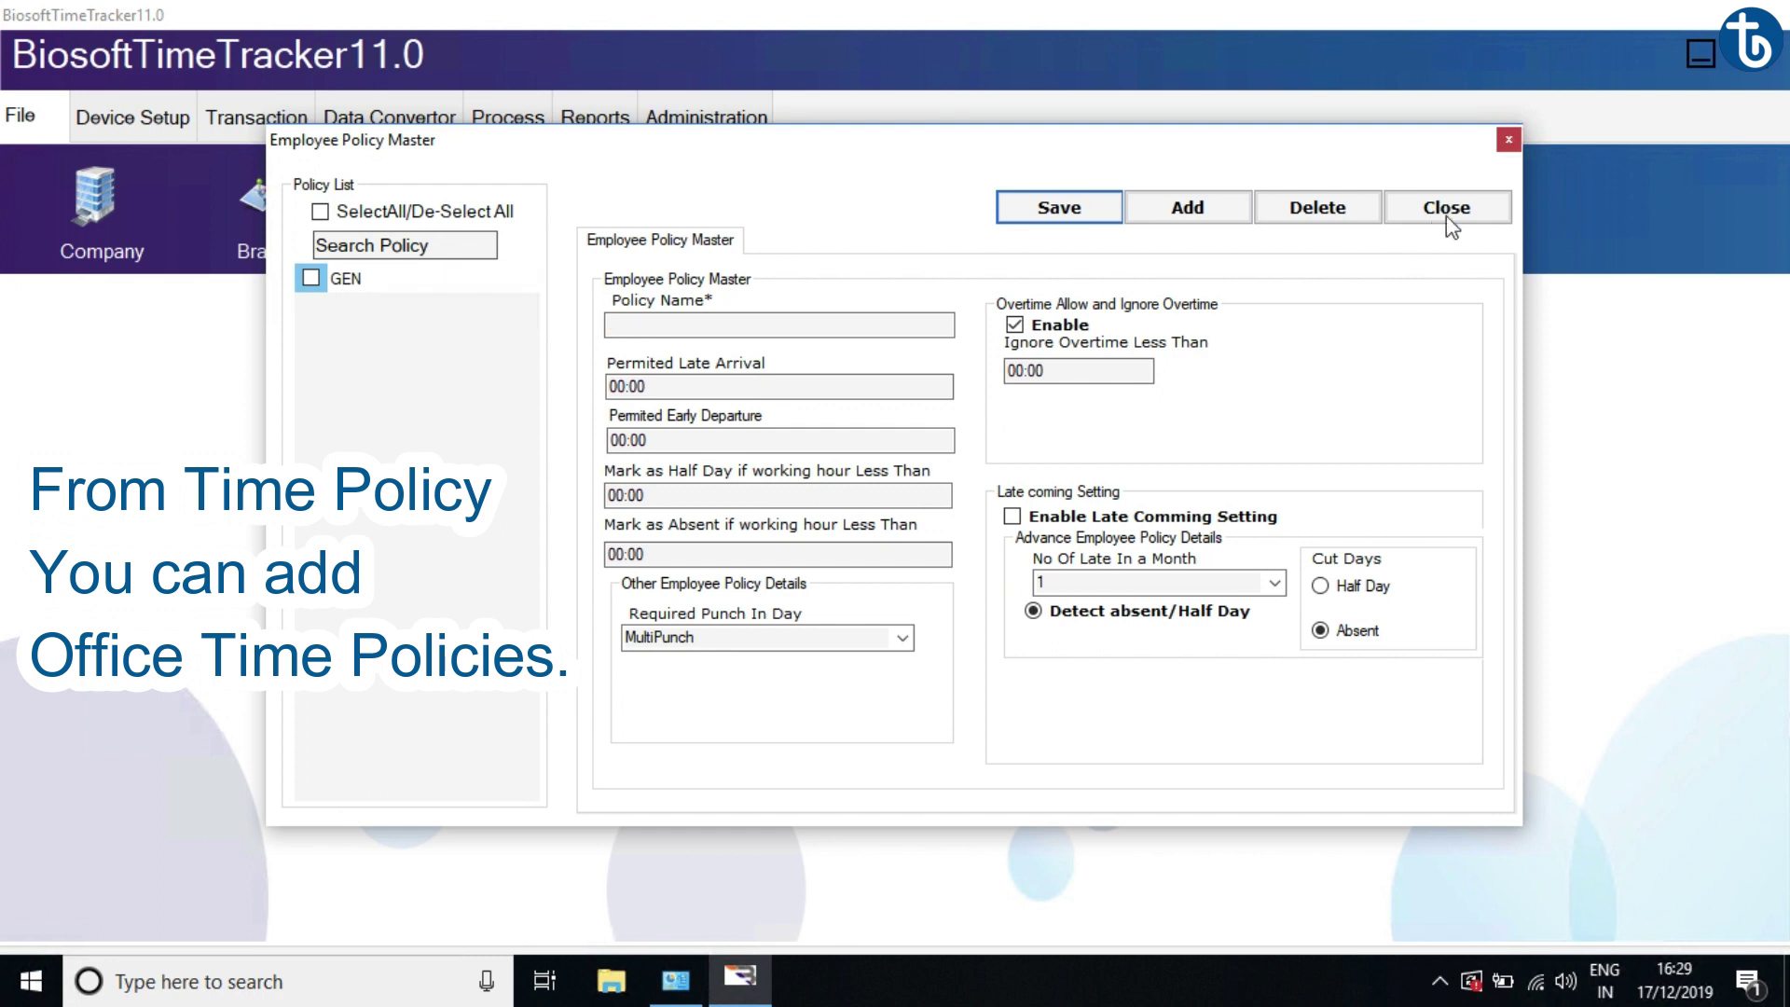
left_click(1440, 210)
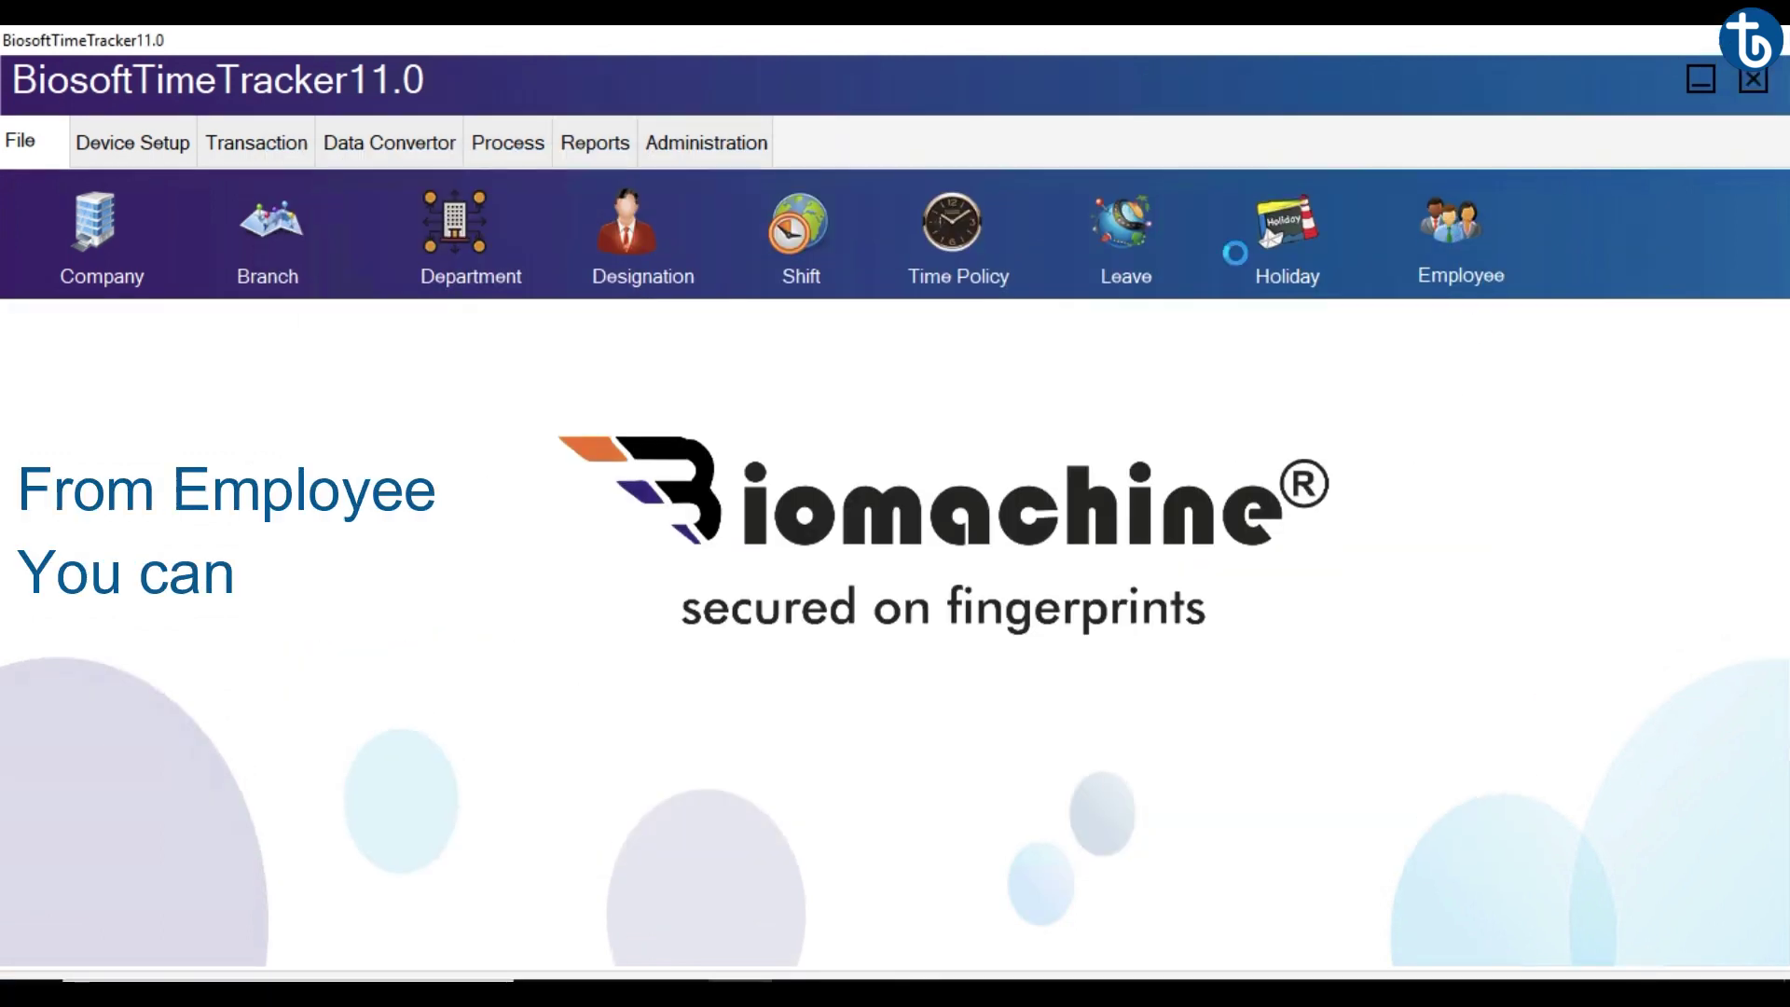
- Replace the DEMO employee record with the employee's name, code 00 and card number
left_click(1403, 229)
left_click(440, 320)
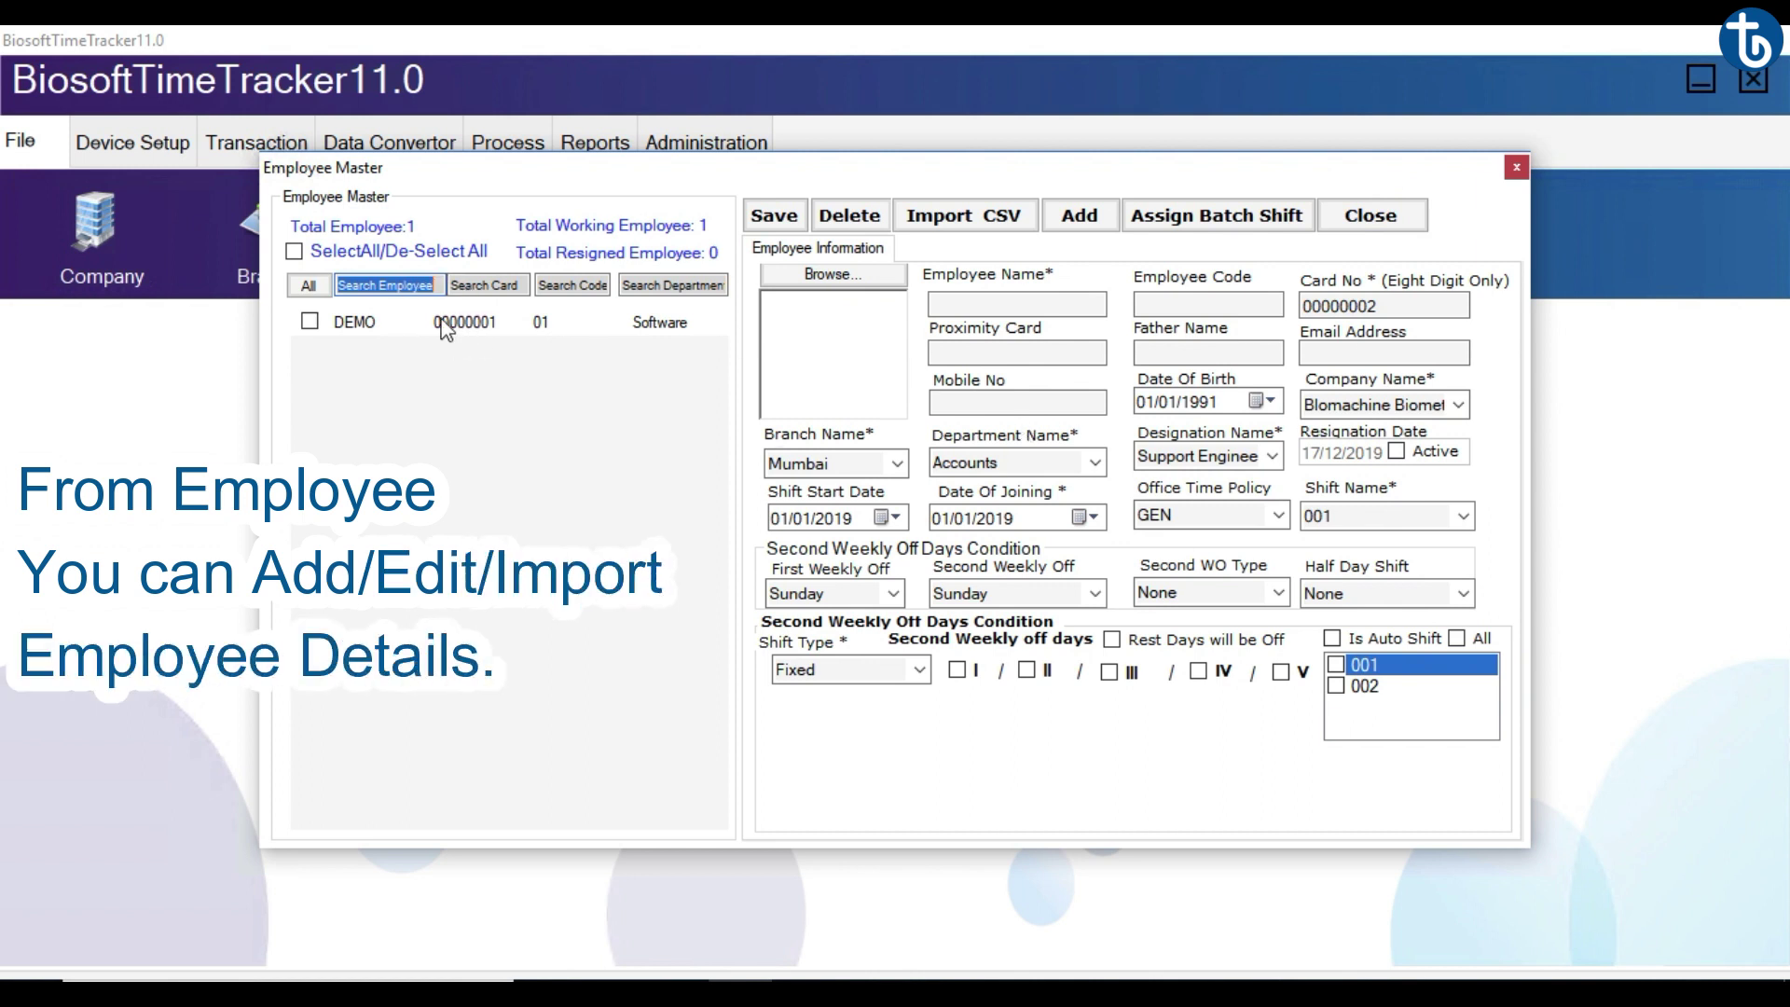
left_click(355, 322)
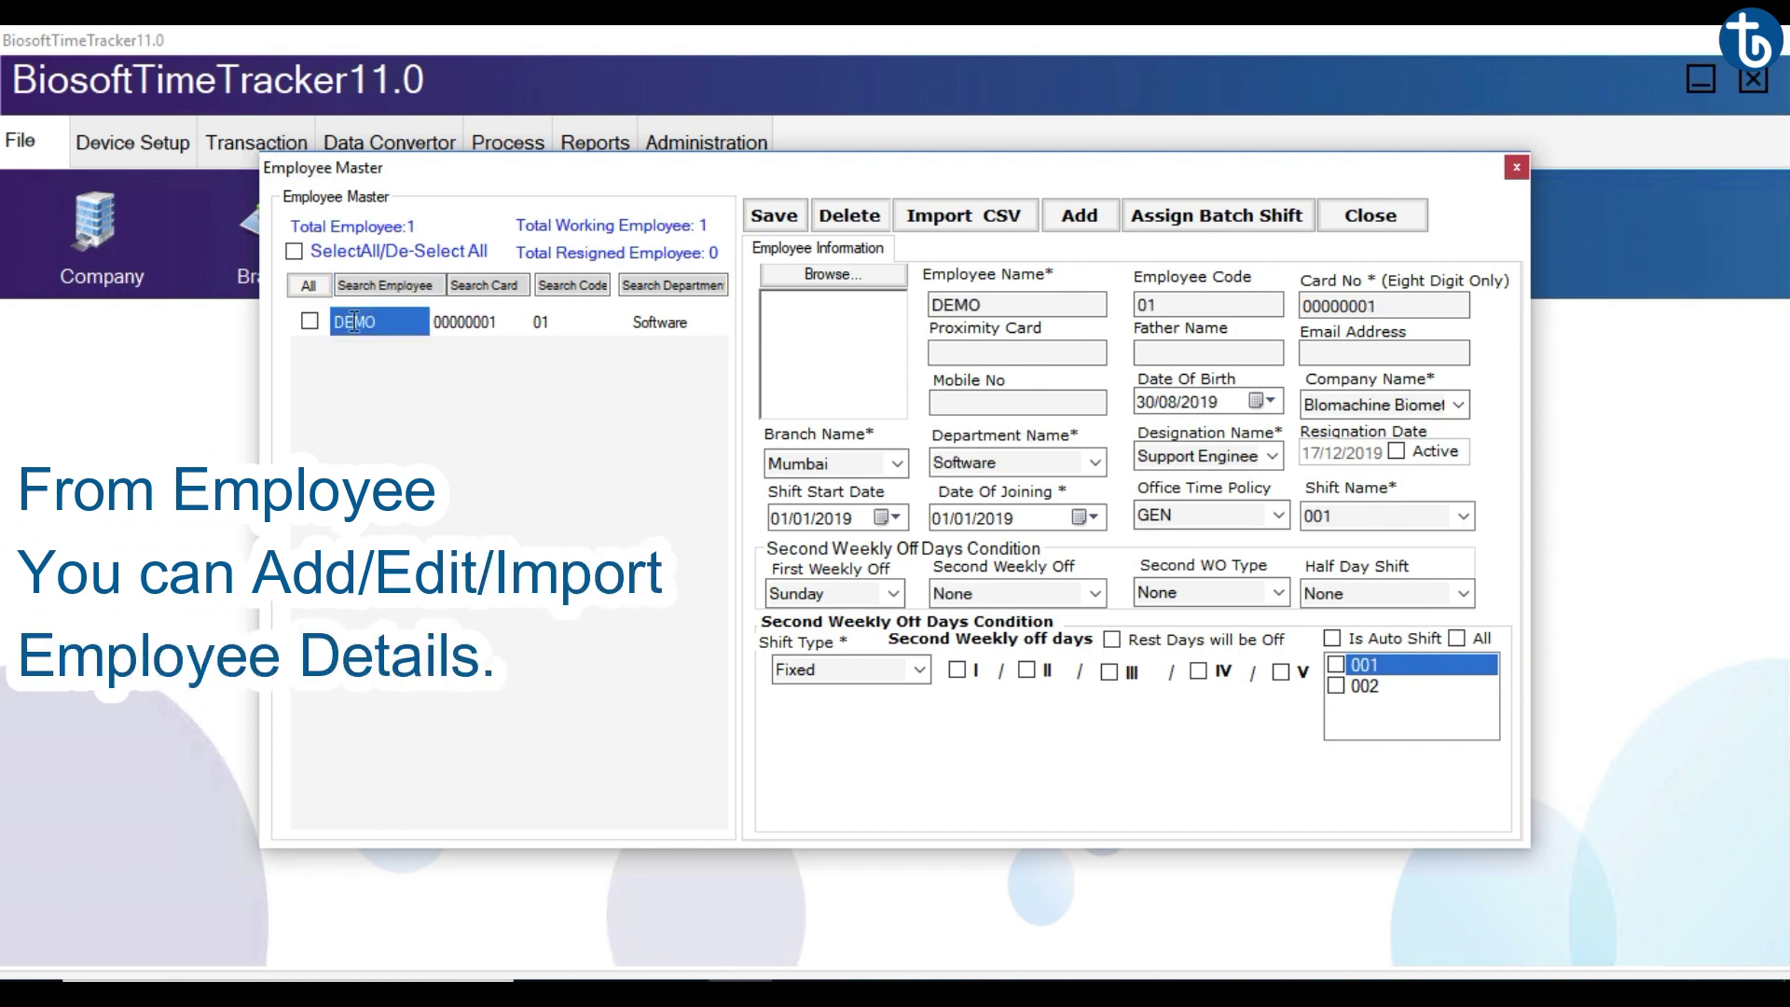
left_click(759, 301)
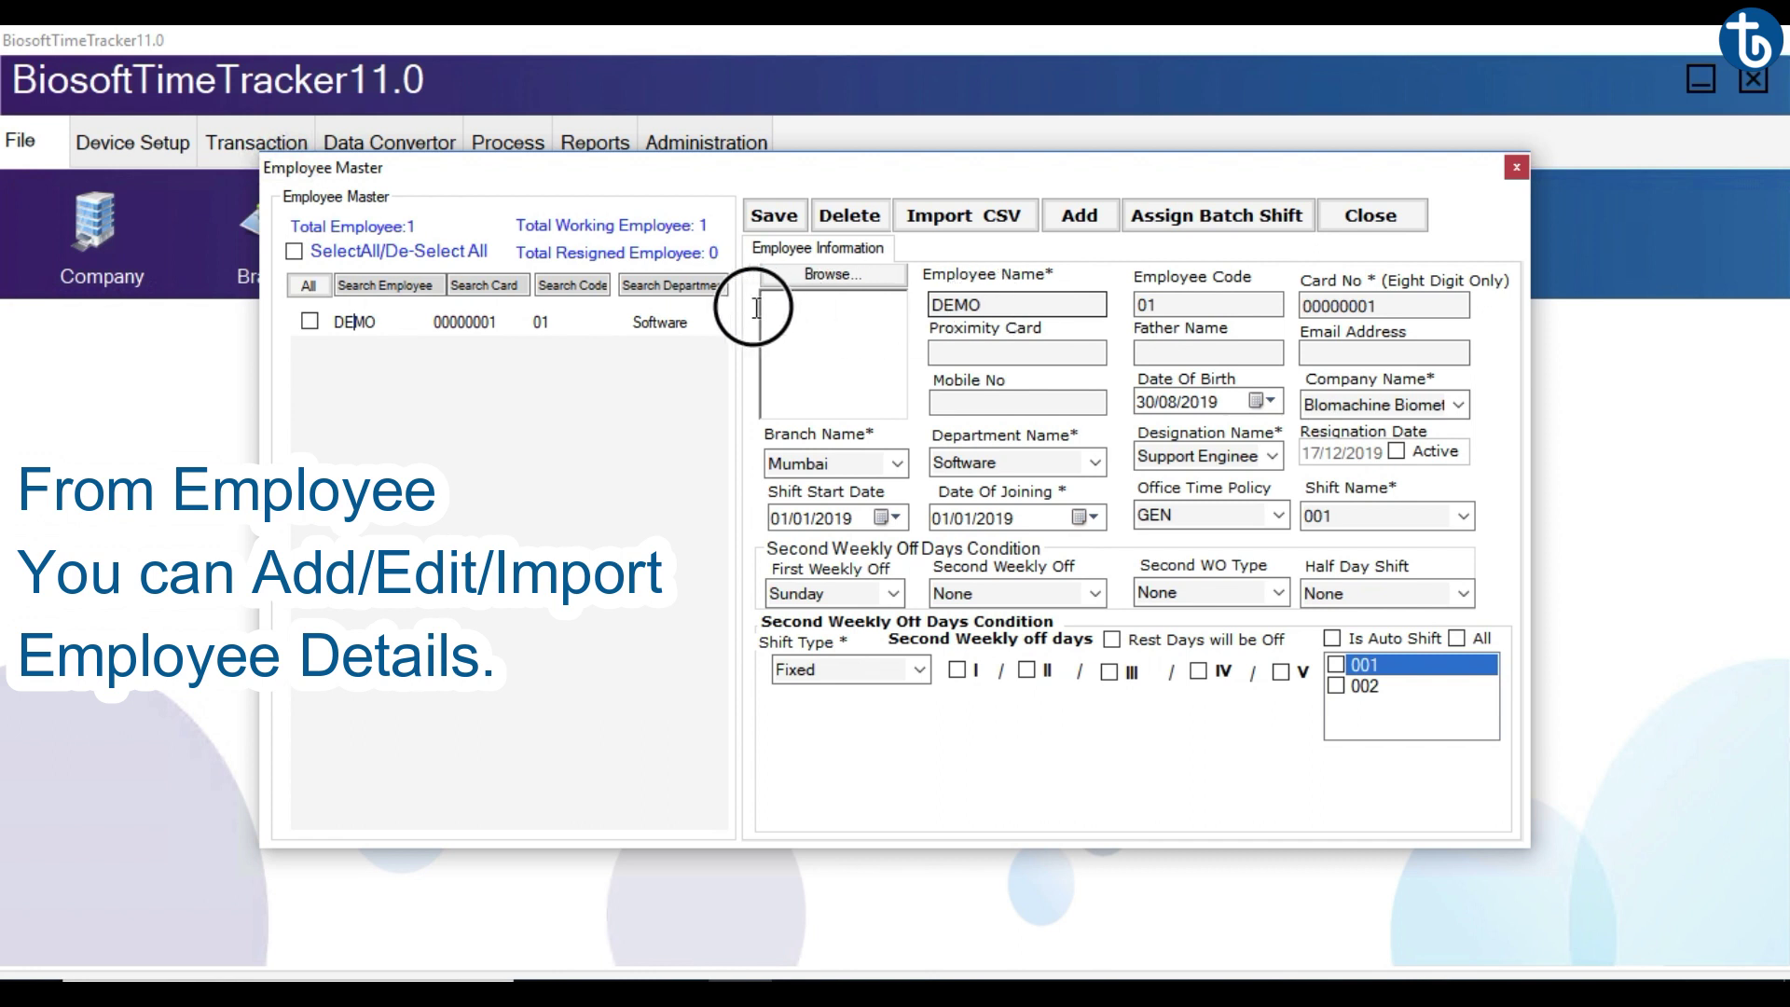
double_click(949, 313)
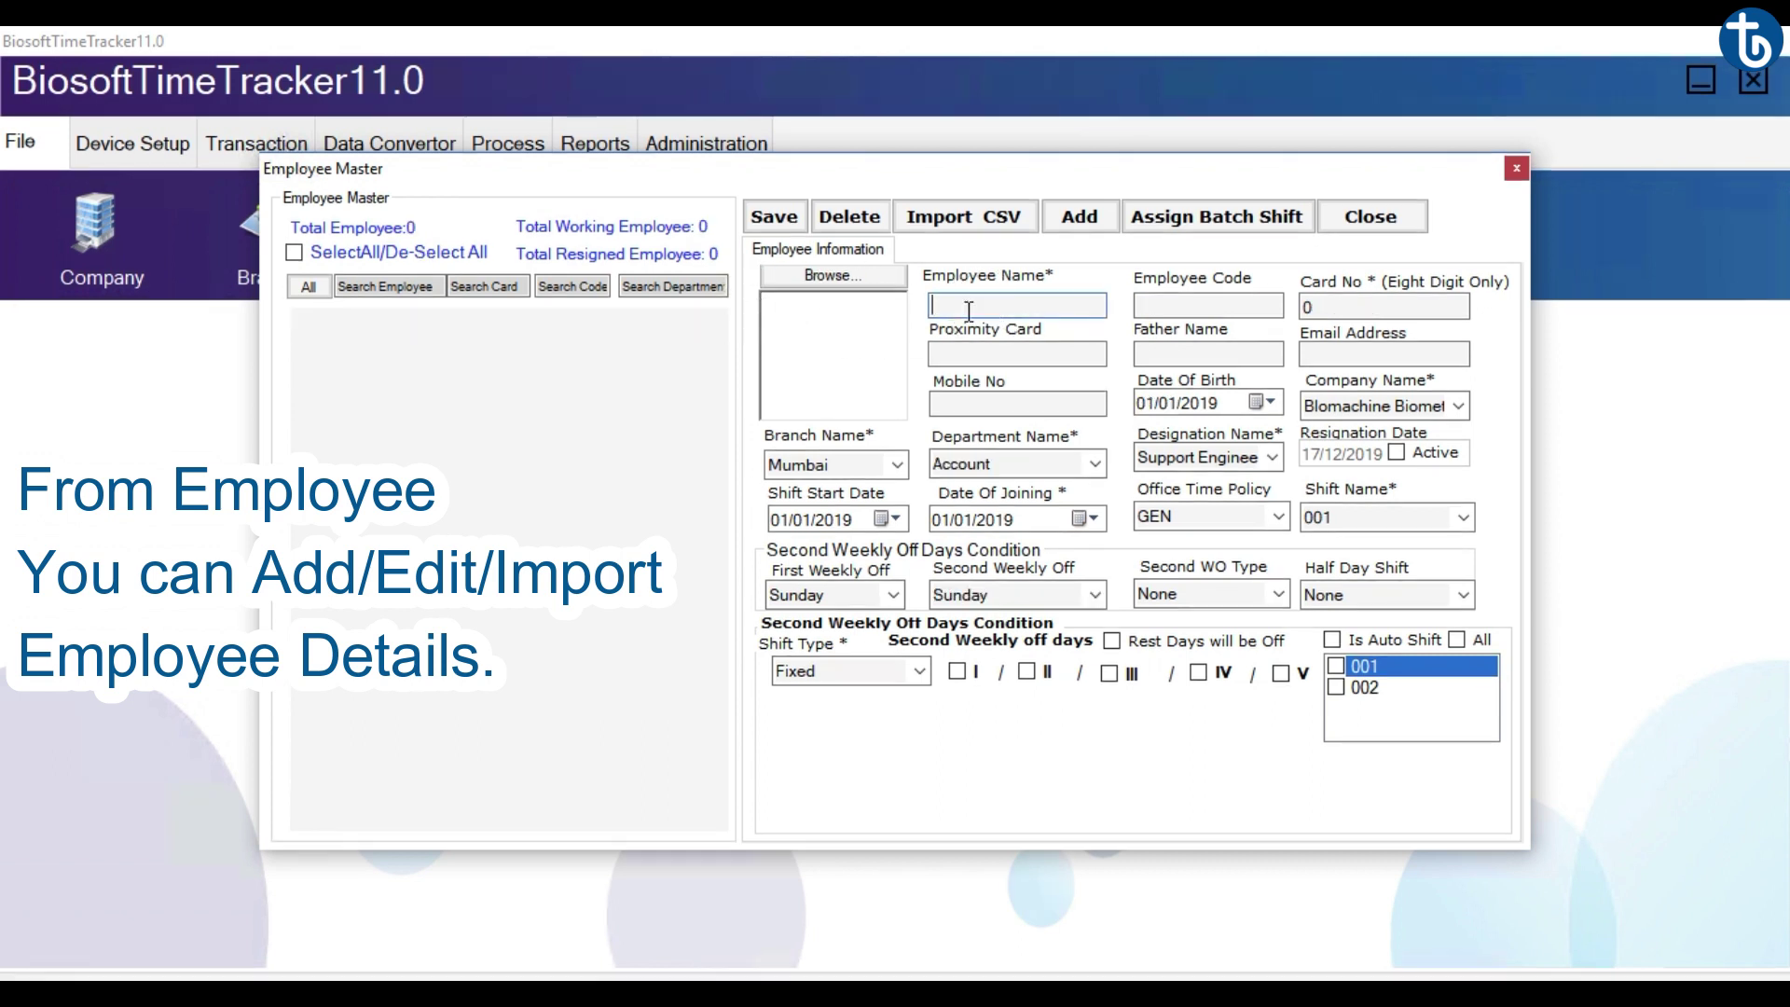
left_click(1180, 301)
type("001")
key("Tab")
type("00000001")
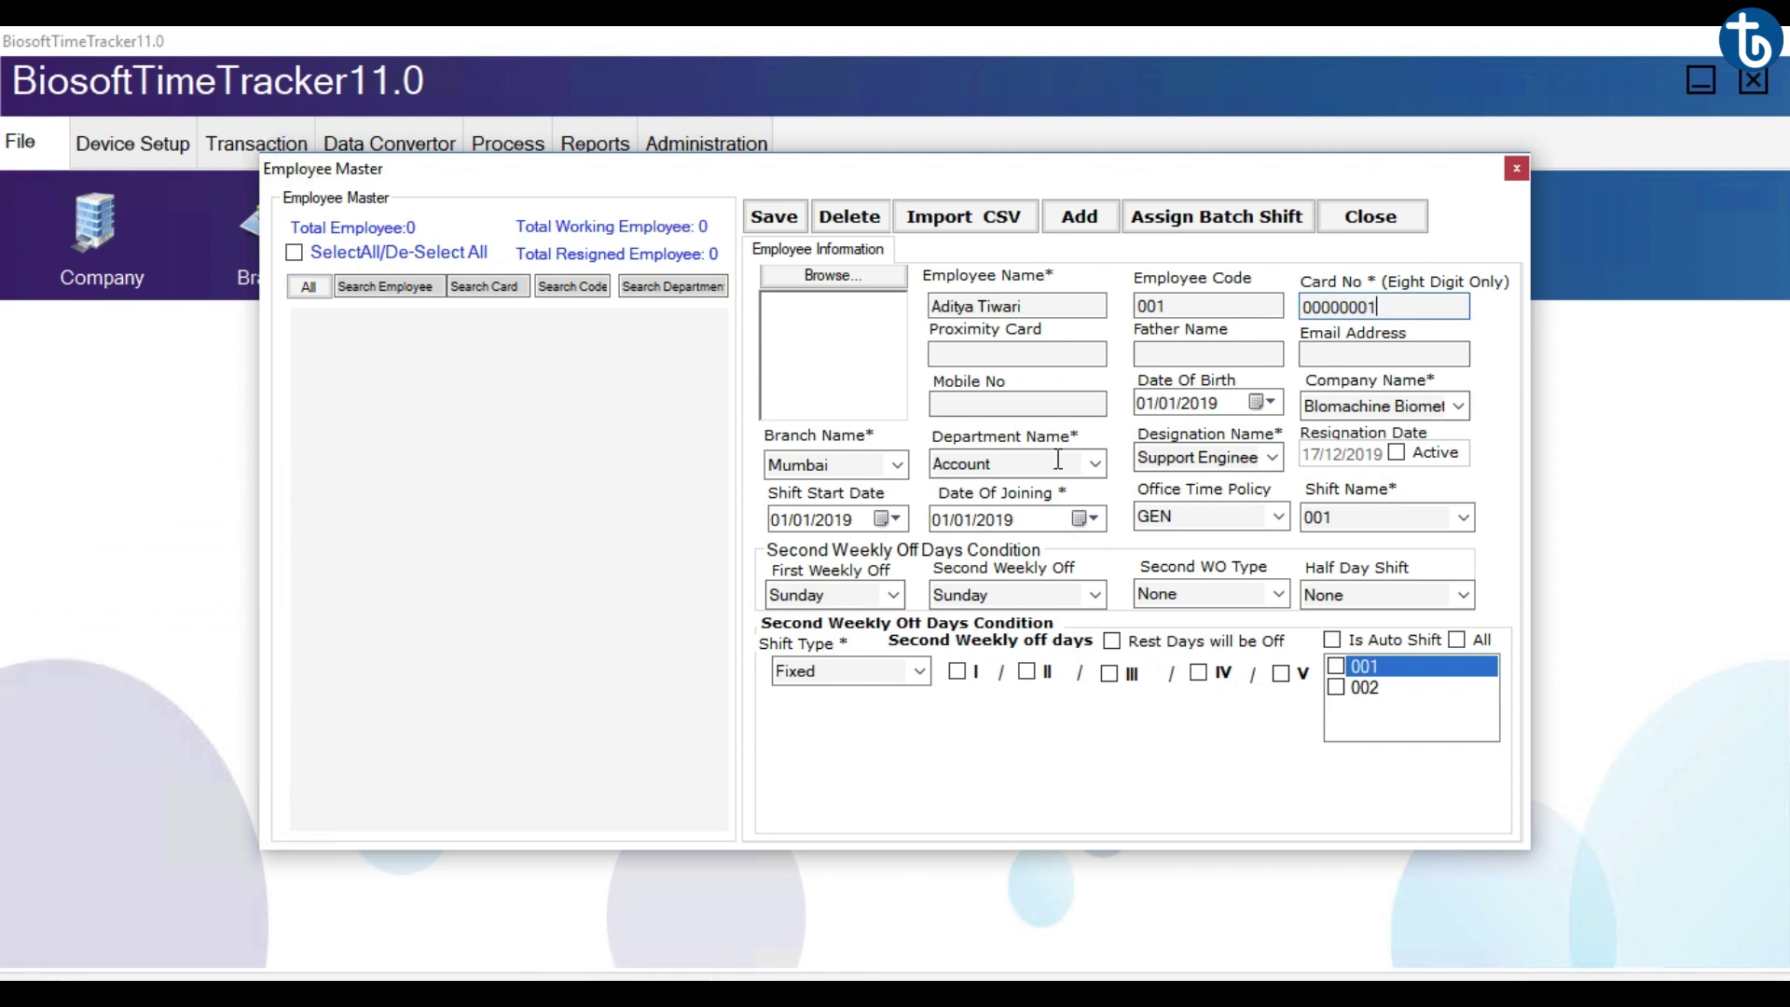
- Assign Biomachine Biometrics, Mumbai branch, Software, Support Engineer, GEN policy and shift 001
left_click(1457, 407)
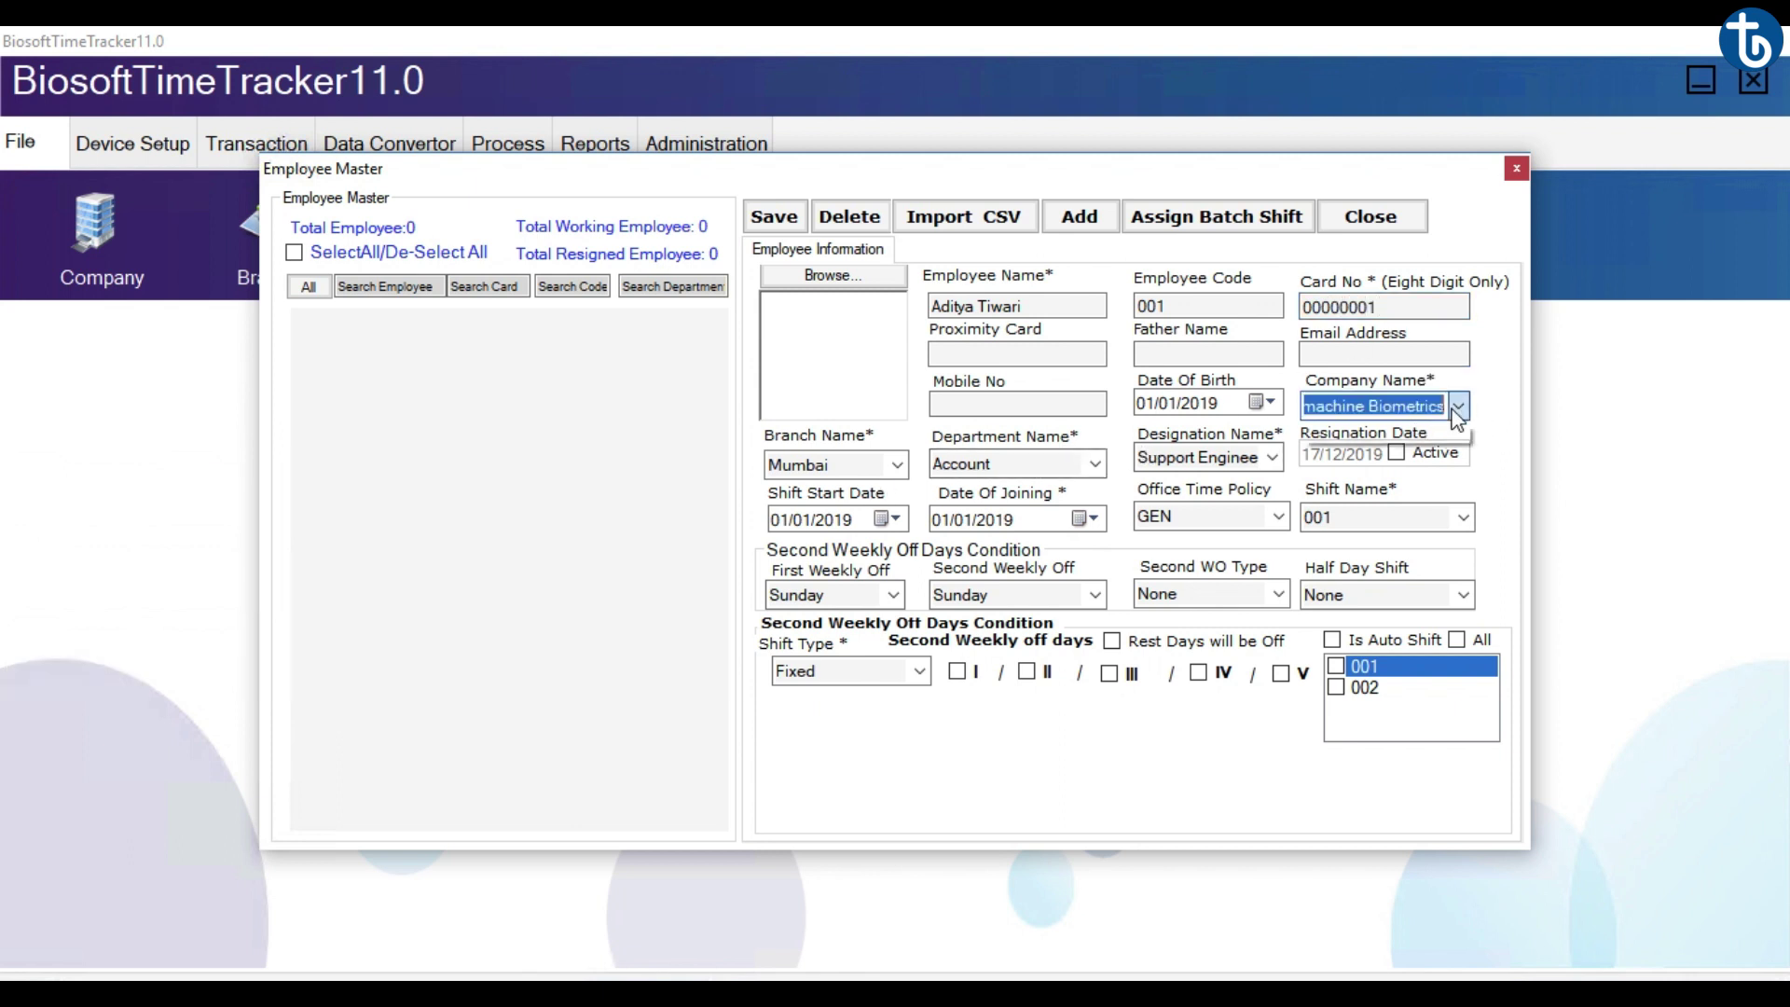
left_click(1454, 429)
left_click(898, 465)
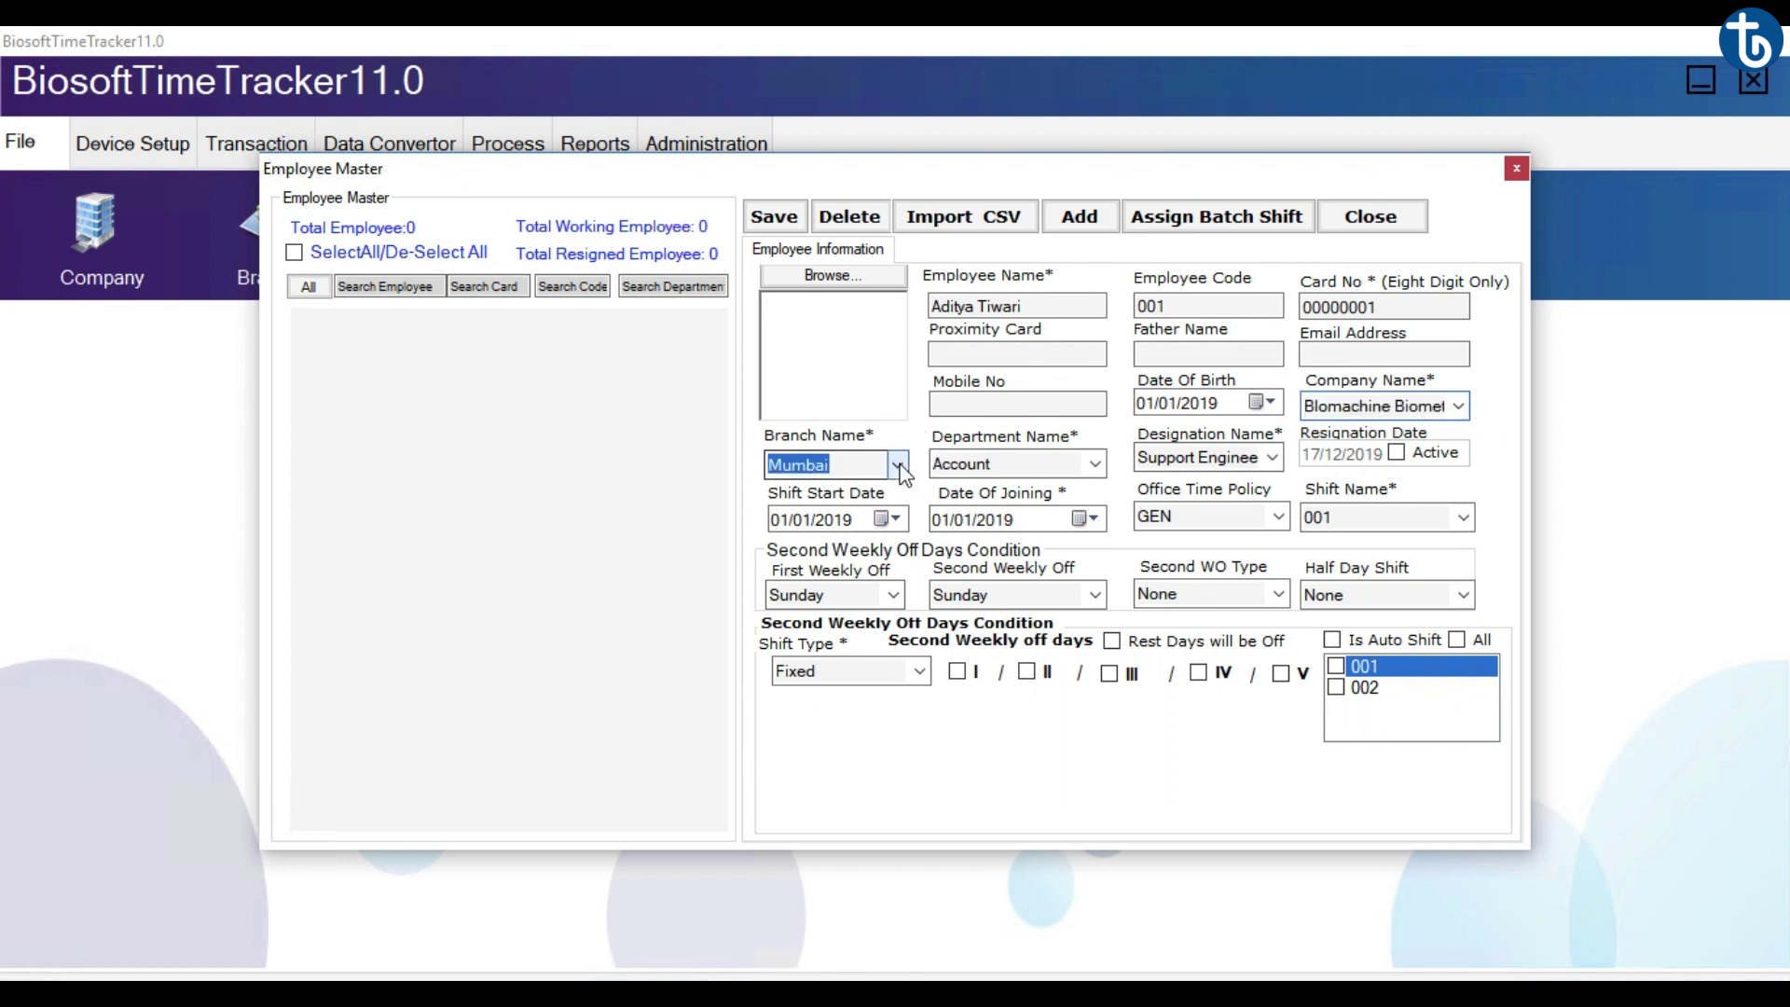
left_click(867, 485)
left_click(1095, 464)
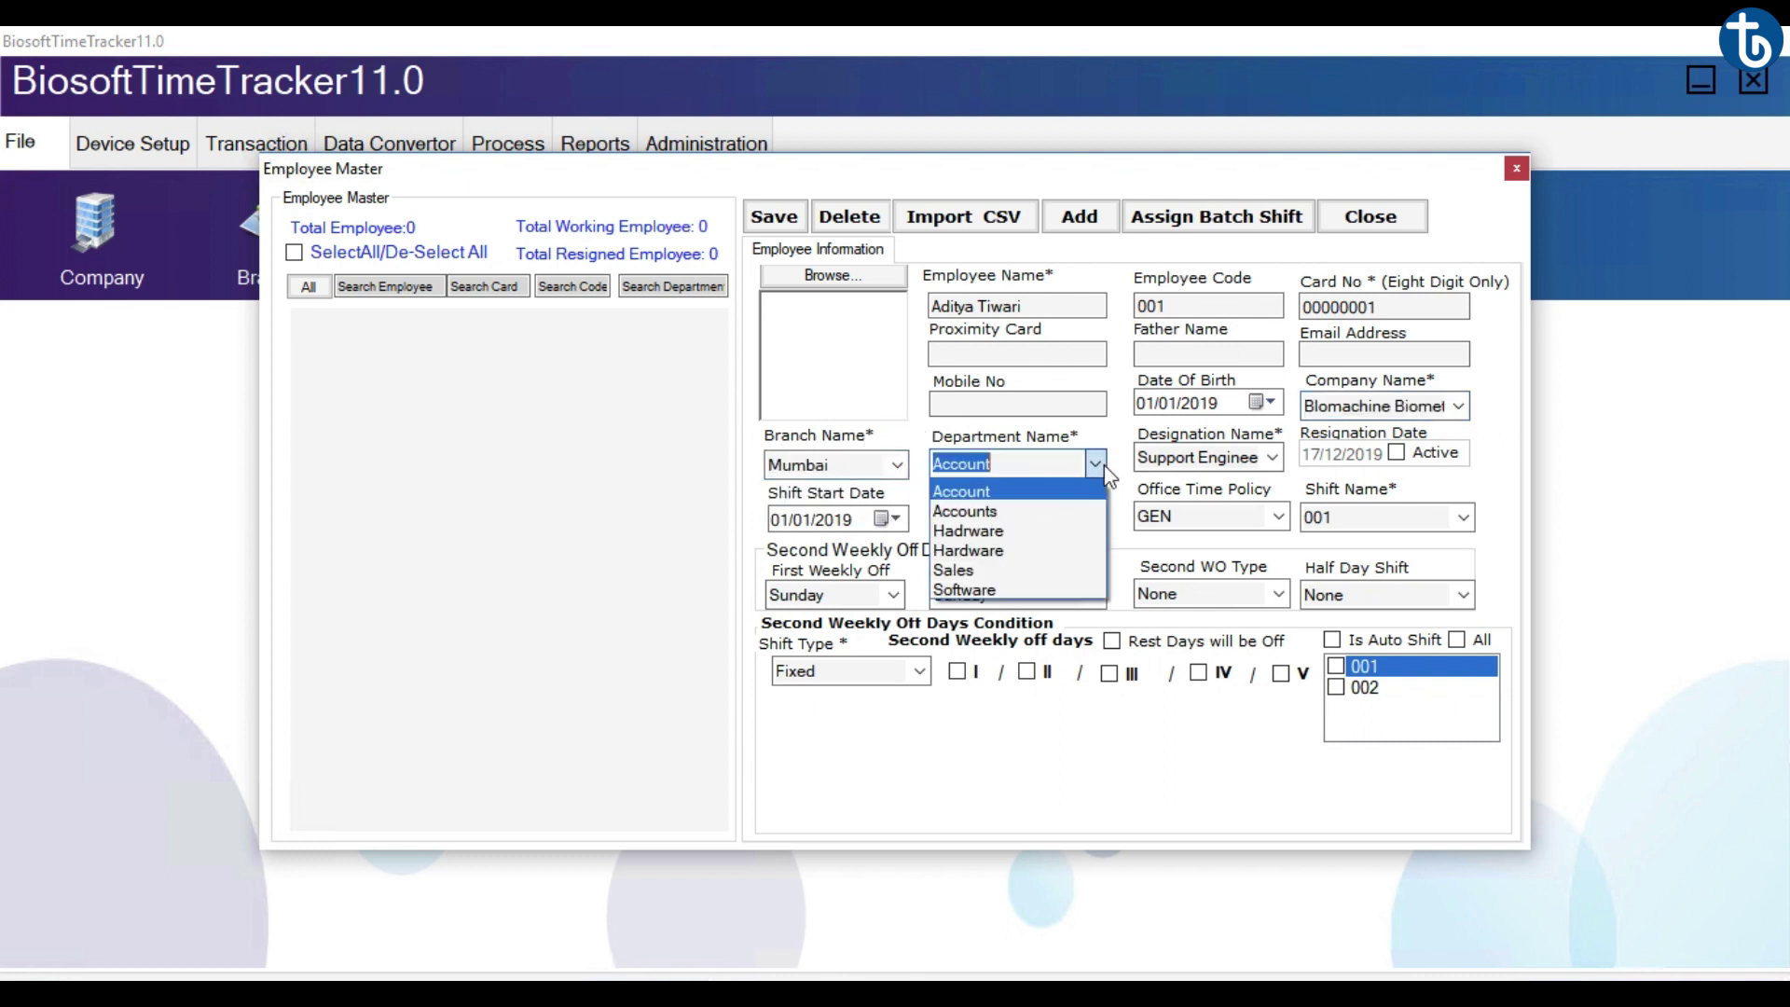
left_click(964, 590)
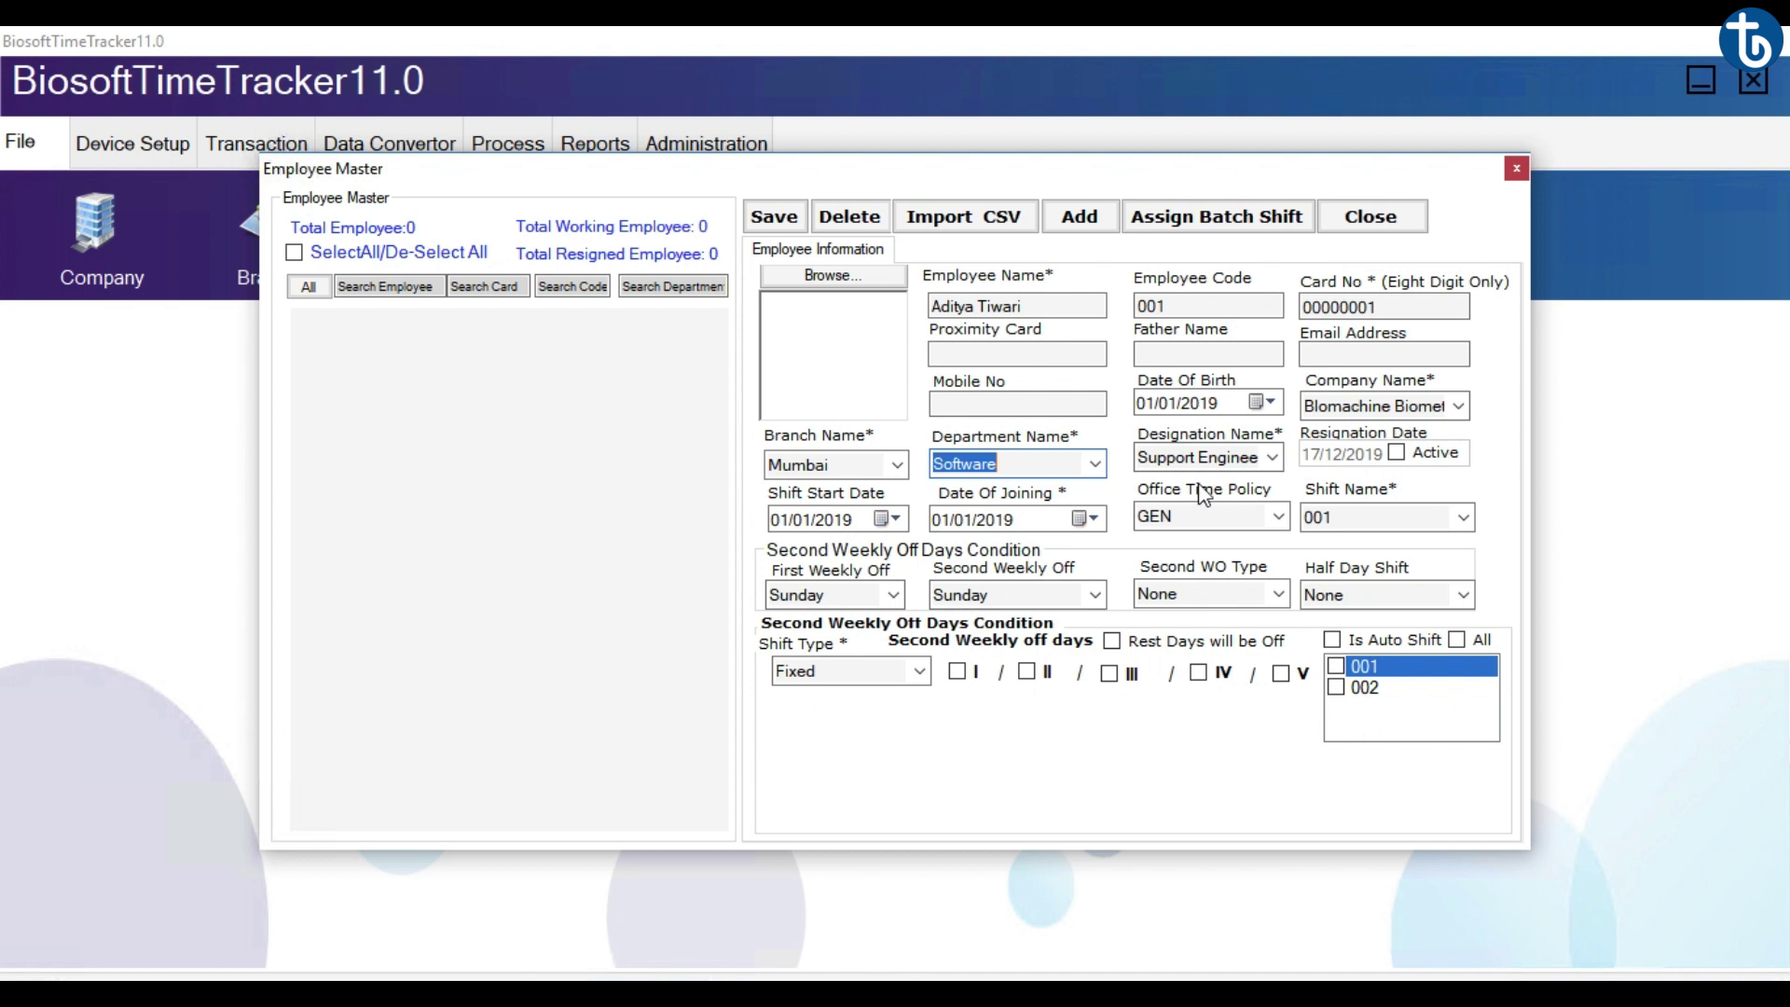
left_click(1274, 462)
left_click(1276, 459)
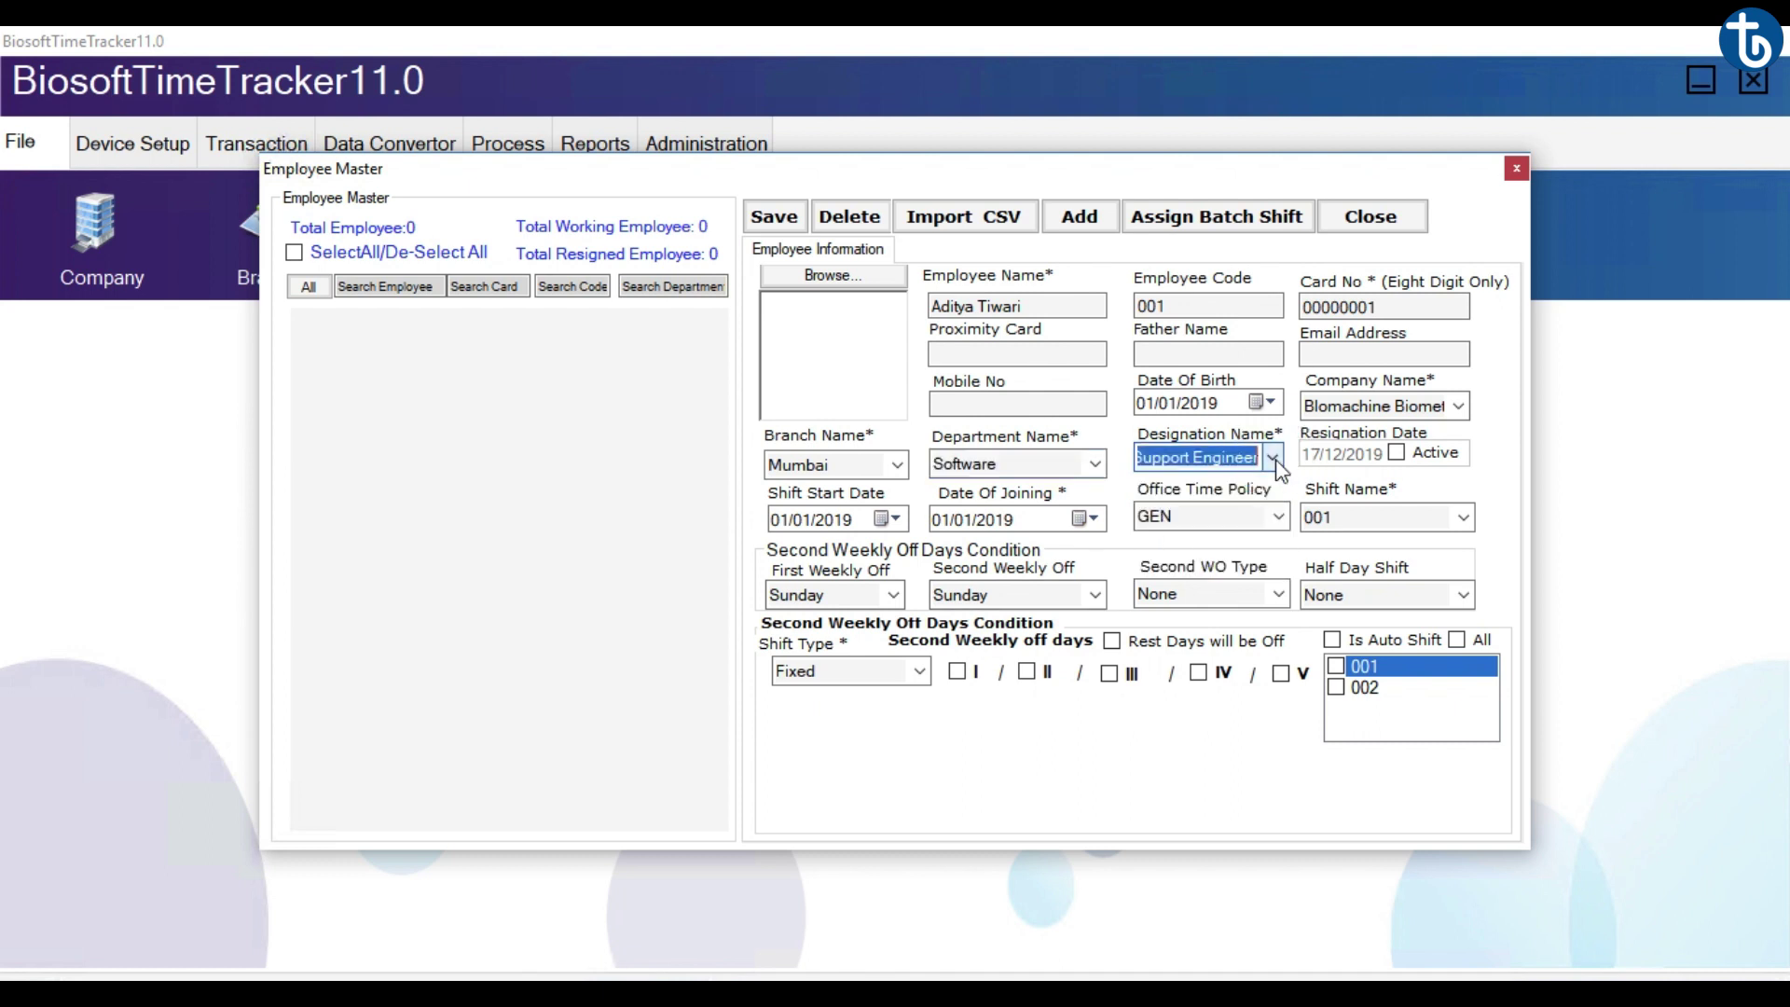
left_click(1279, 517)
left_click(1279, 517)
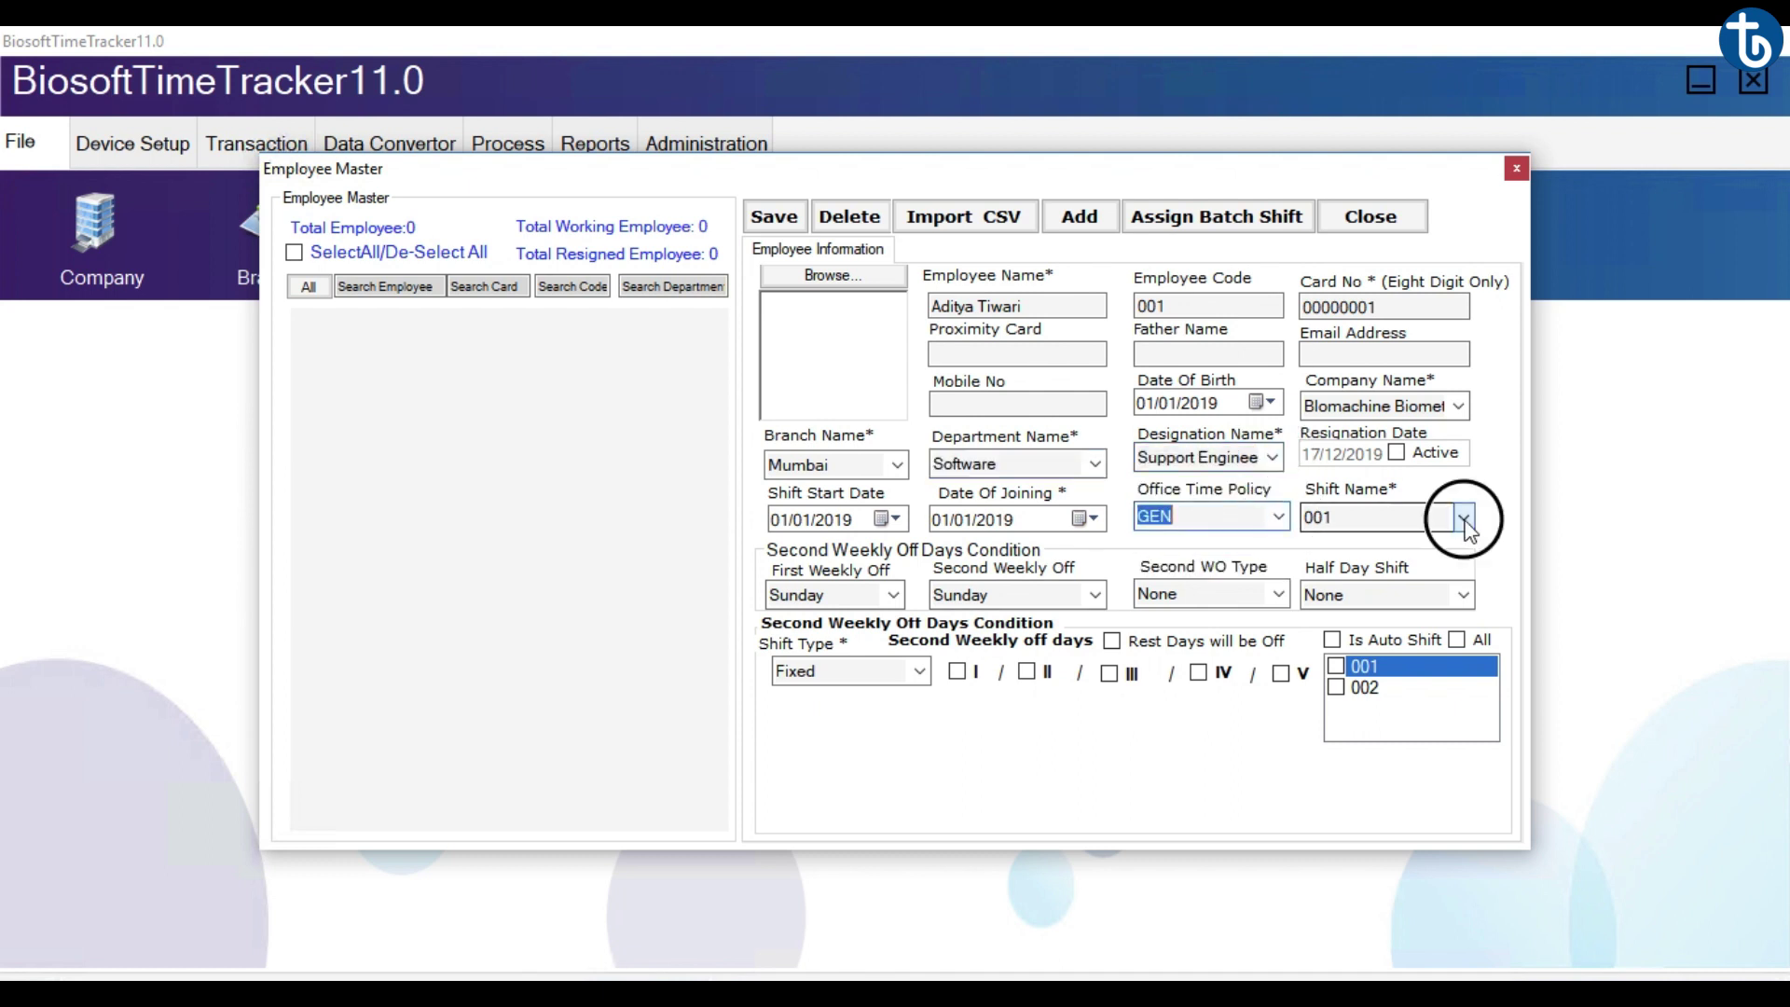
left_click(1463, 517)
left_click(1343, 545)
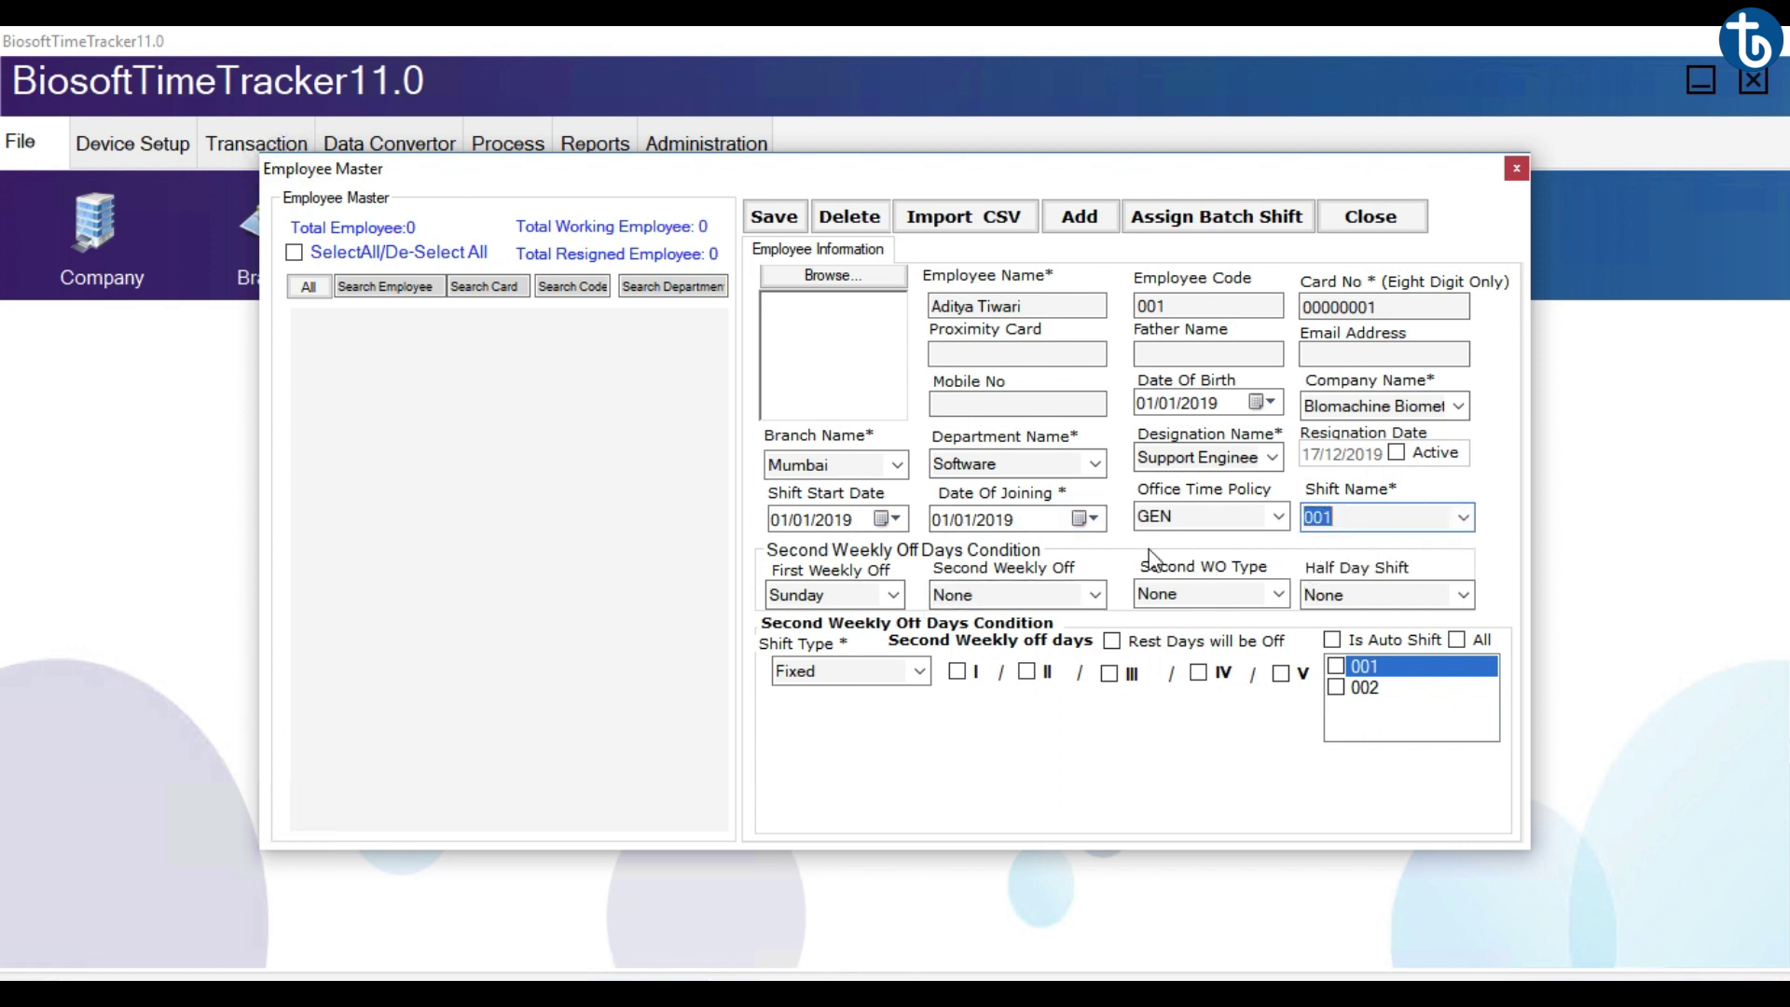
- Save the new employee record and close the employee window
left_click(775, 216)
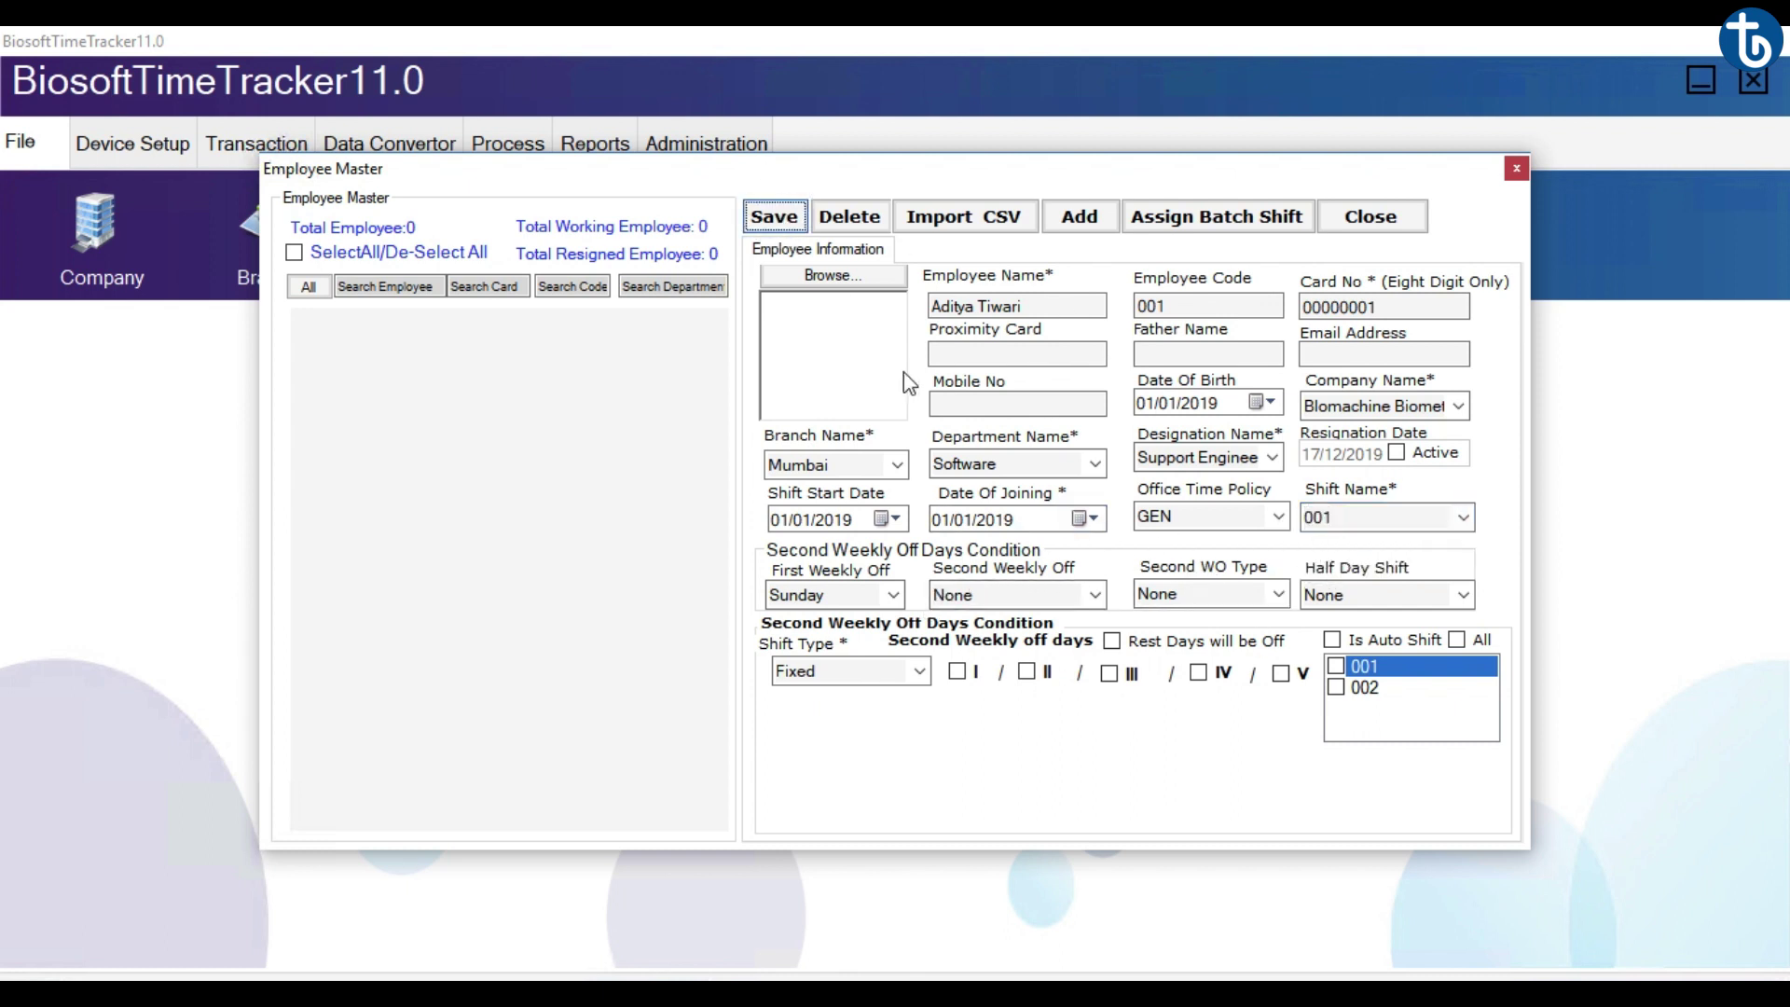
left_click(994, 591)
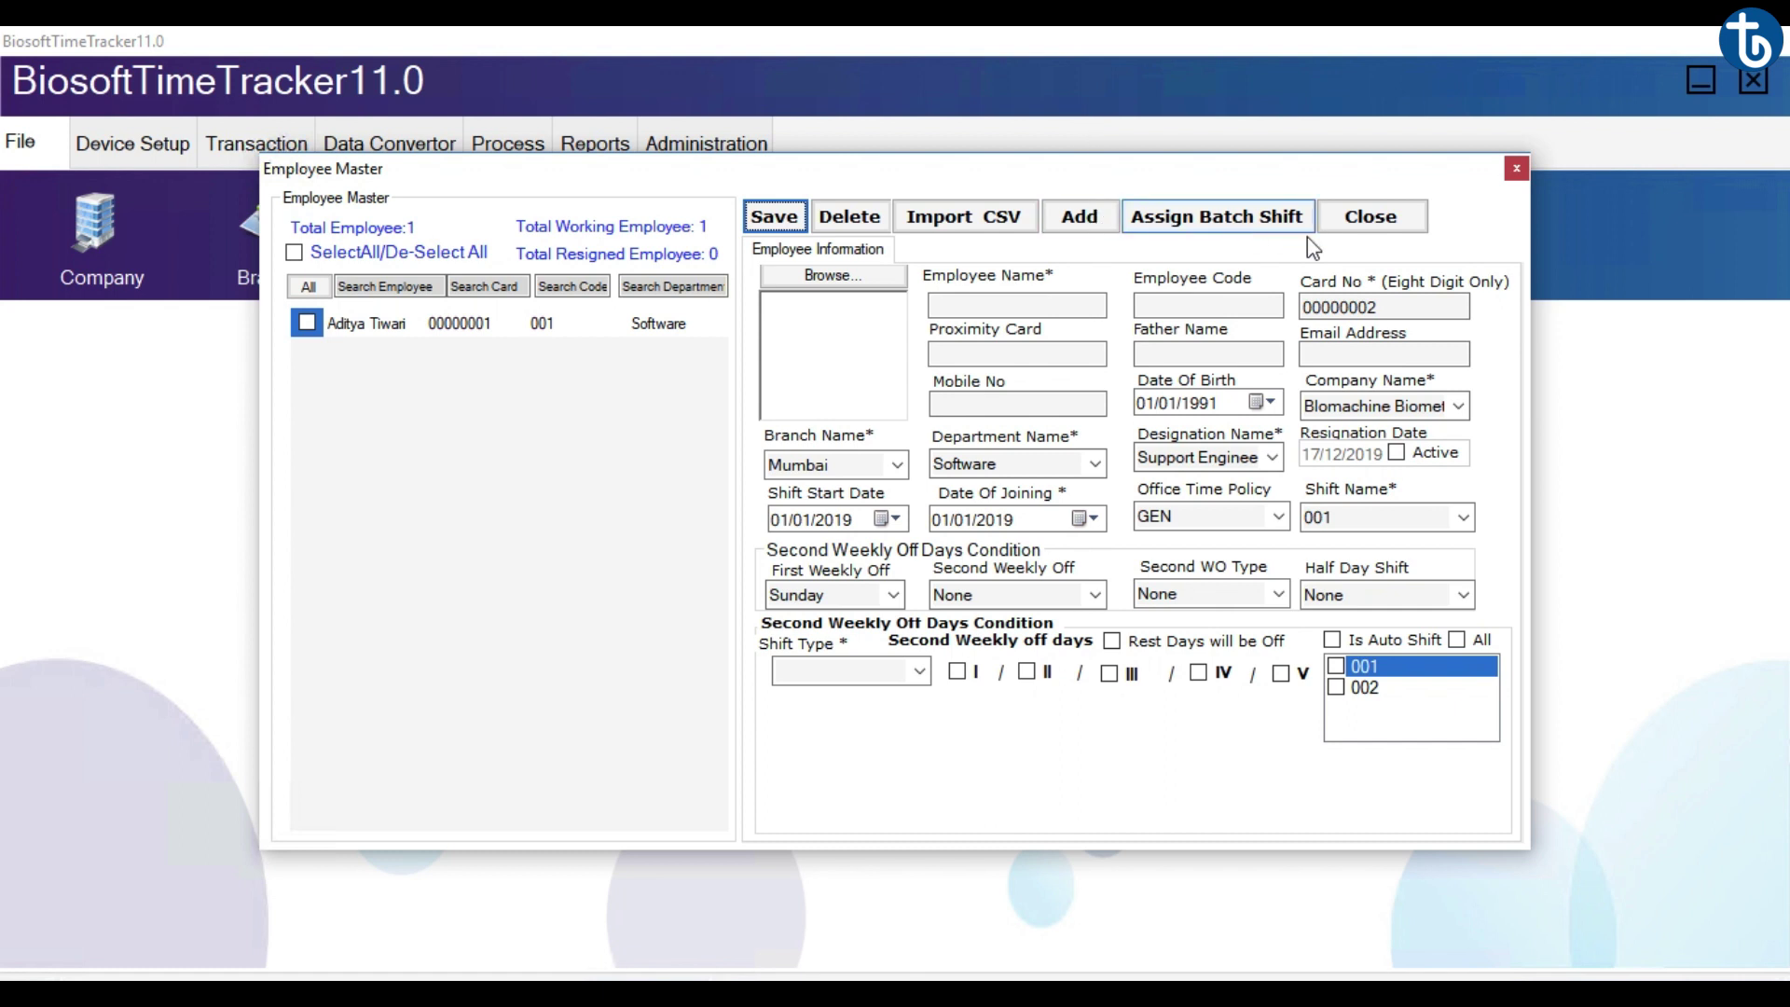
left_click(1377, 226)
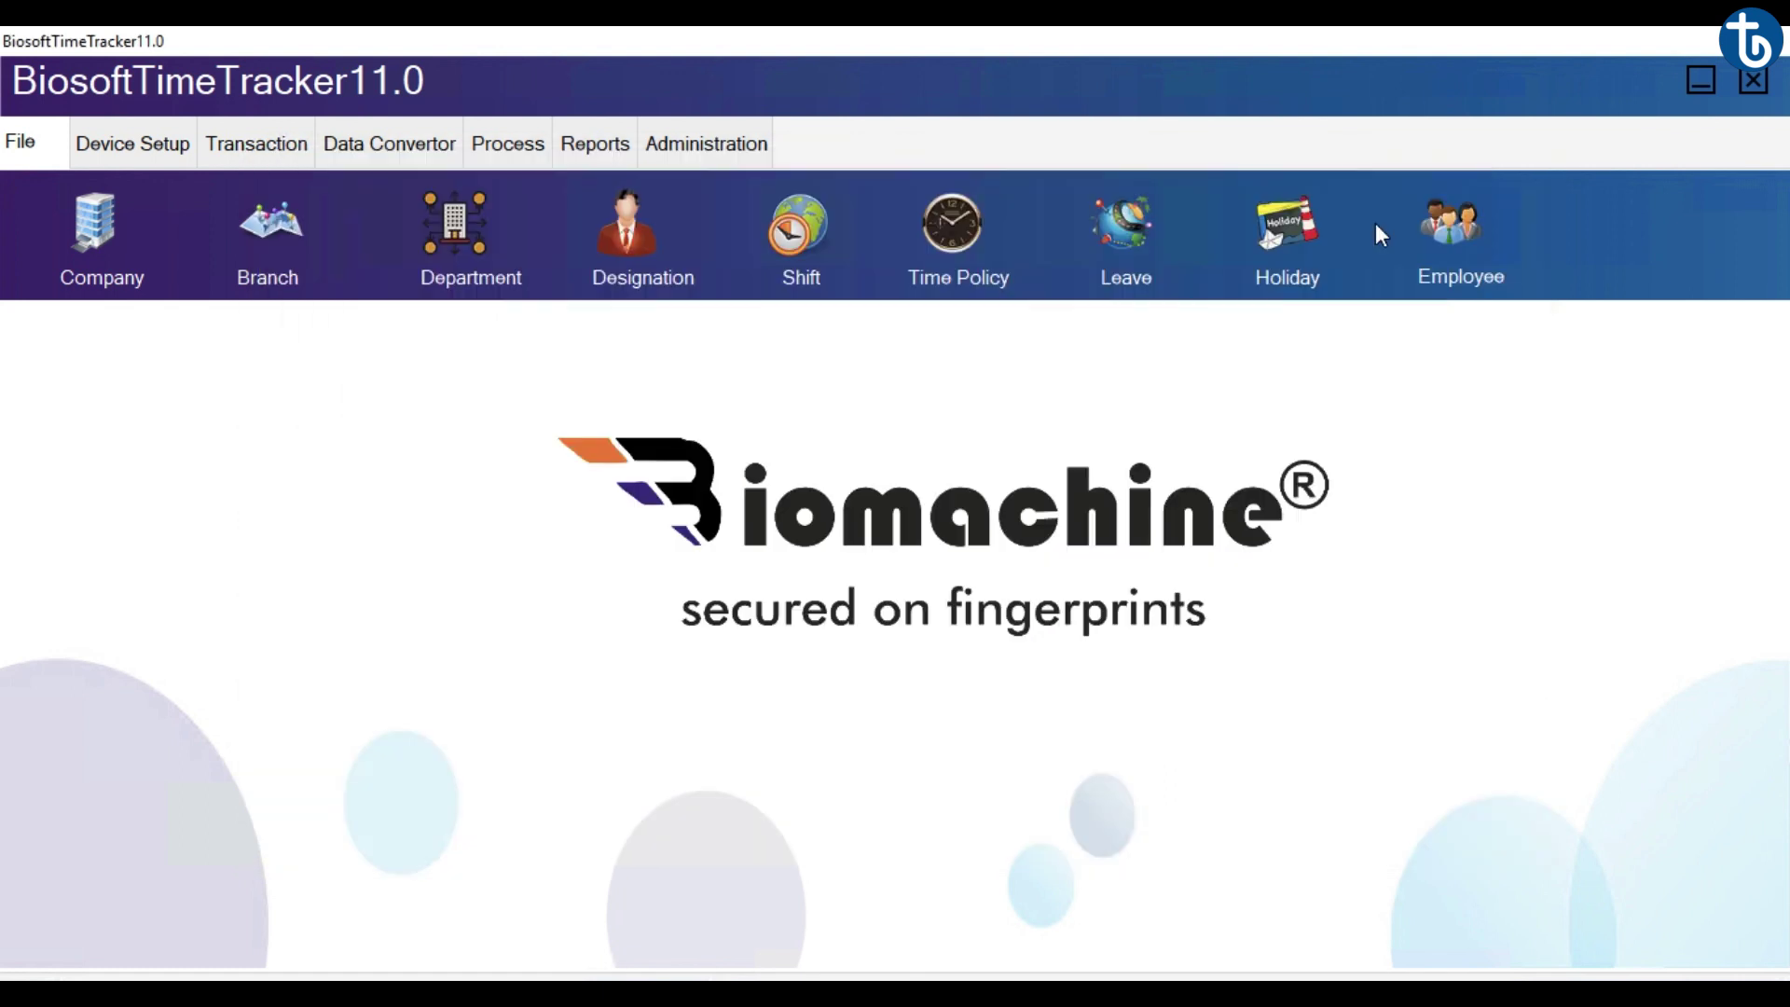
- Download the employee CSV import template so it opens in Excel as Empdetails
mouse_move(908, 40)
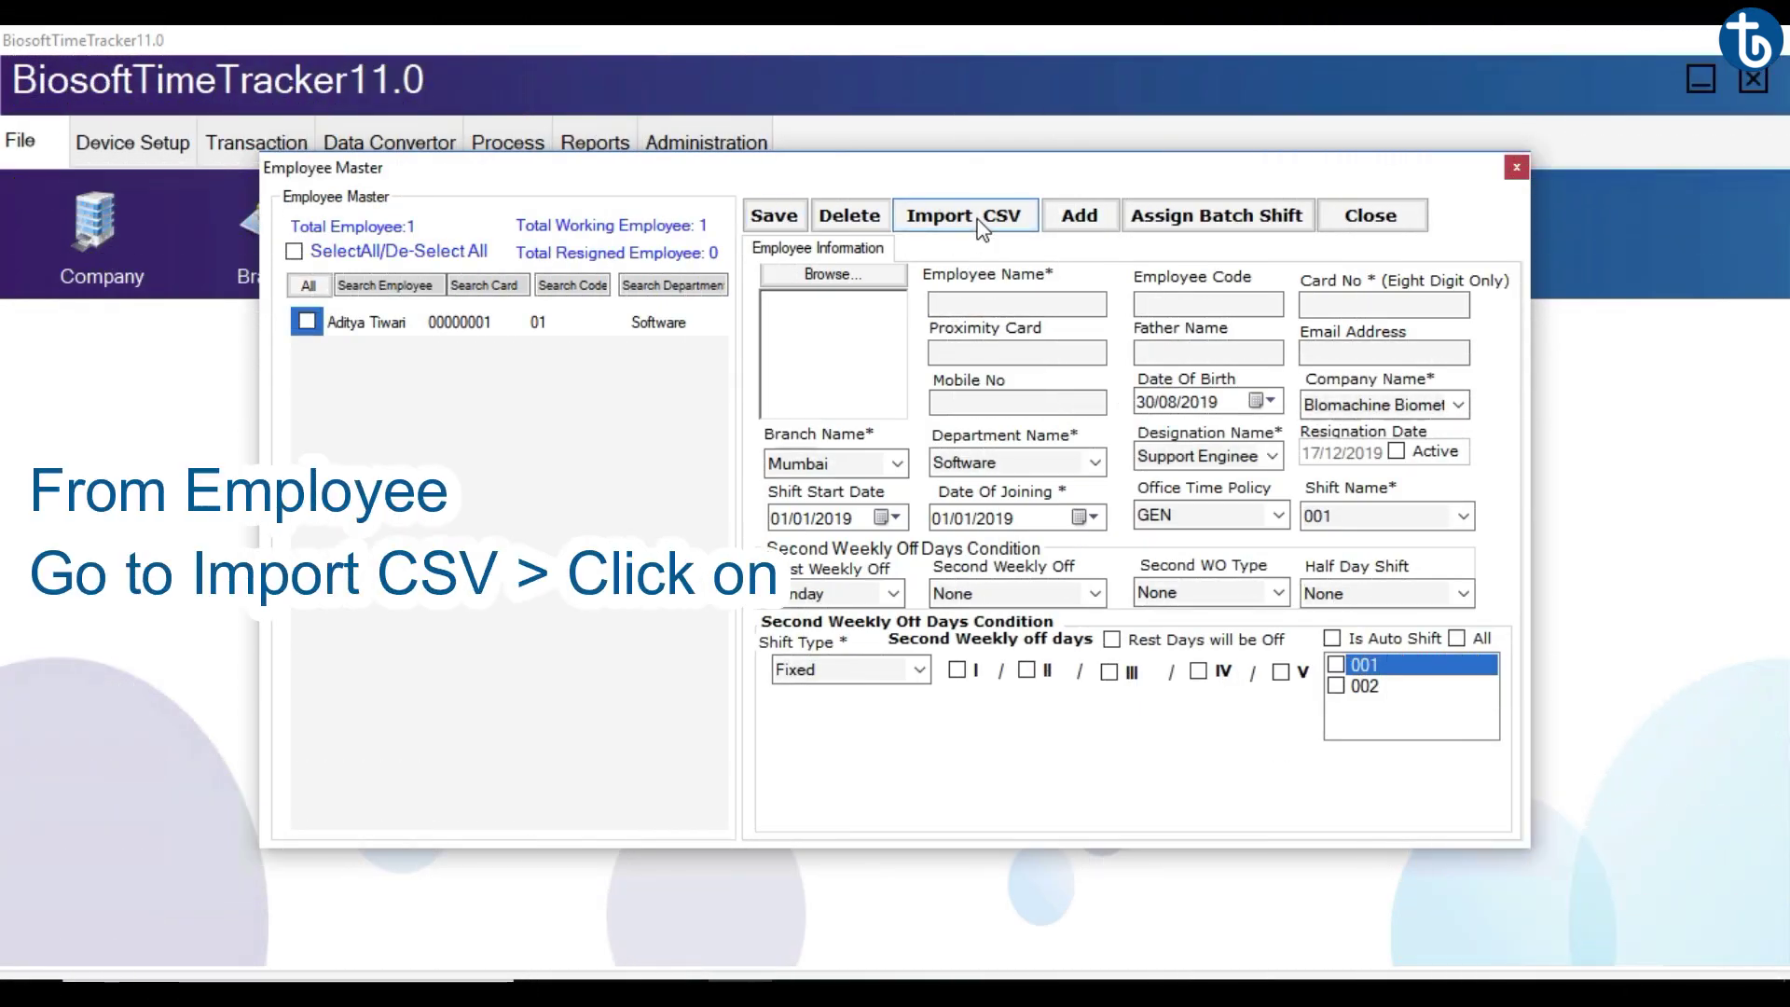
left_click(981, 228)
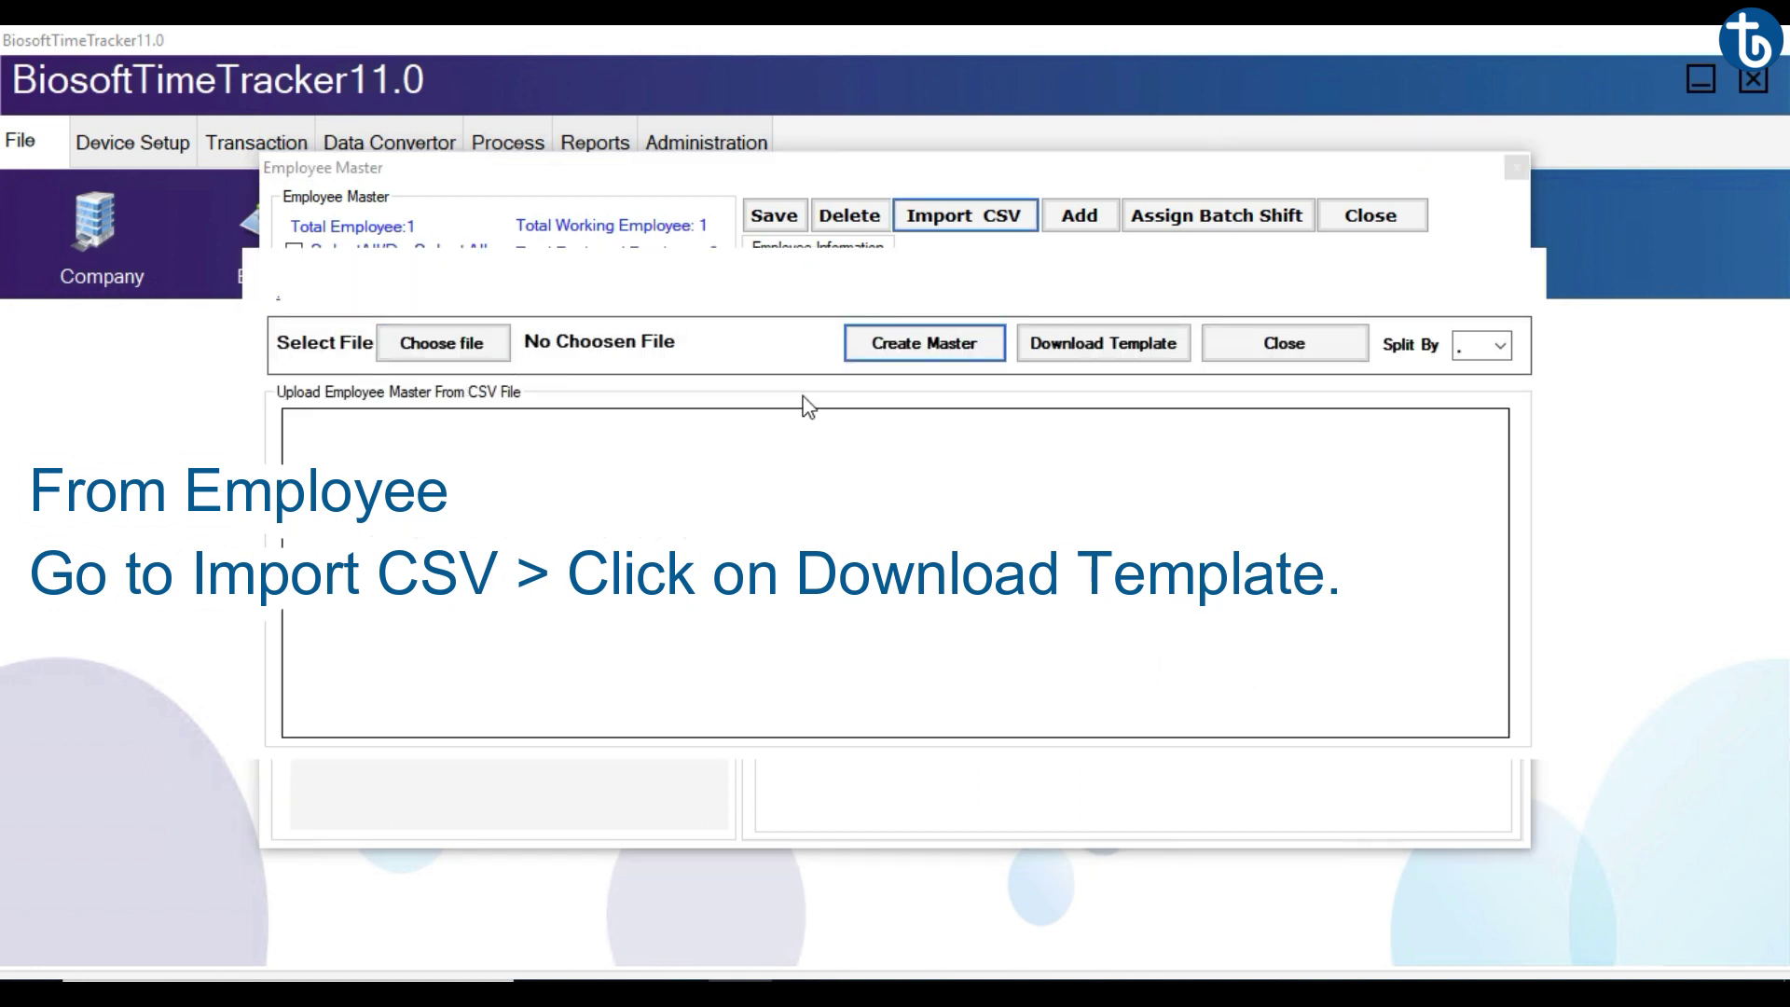
left_click(1077, 357)
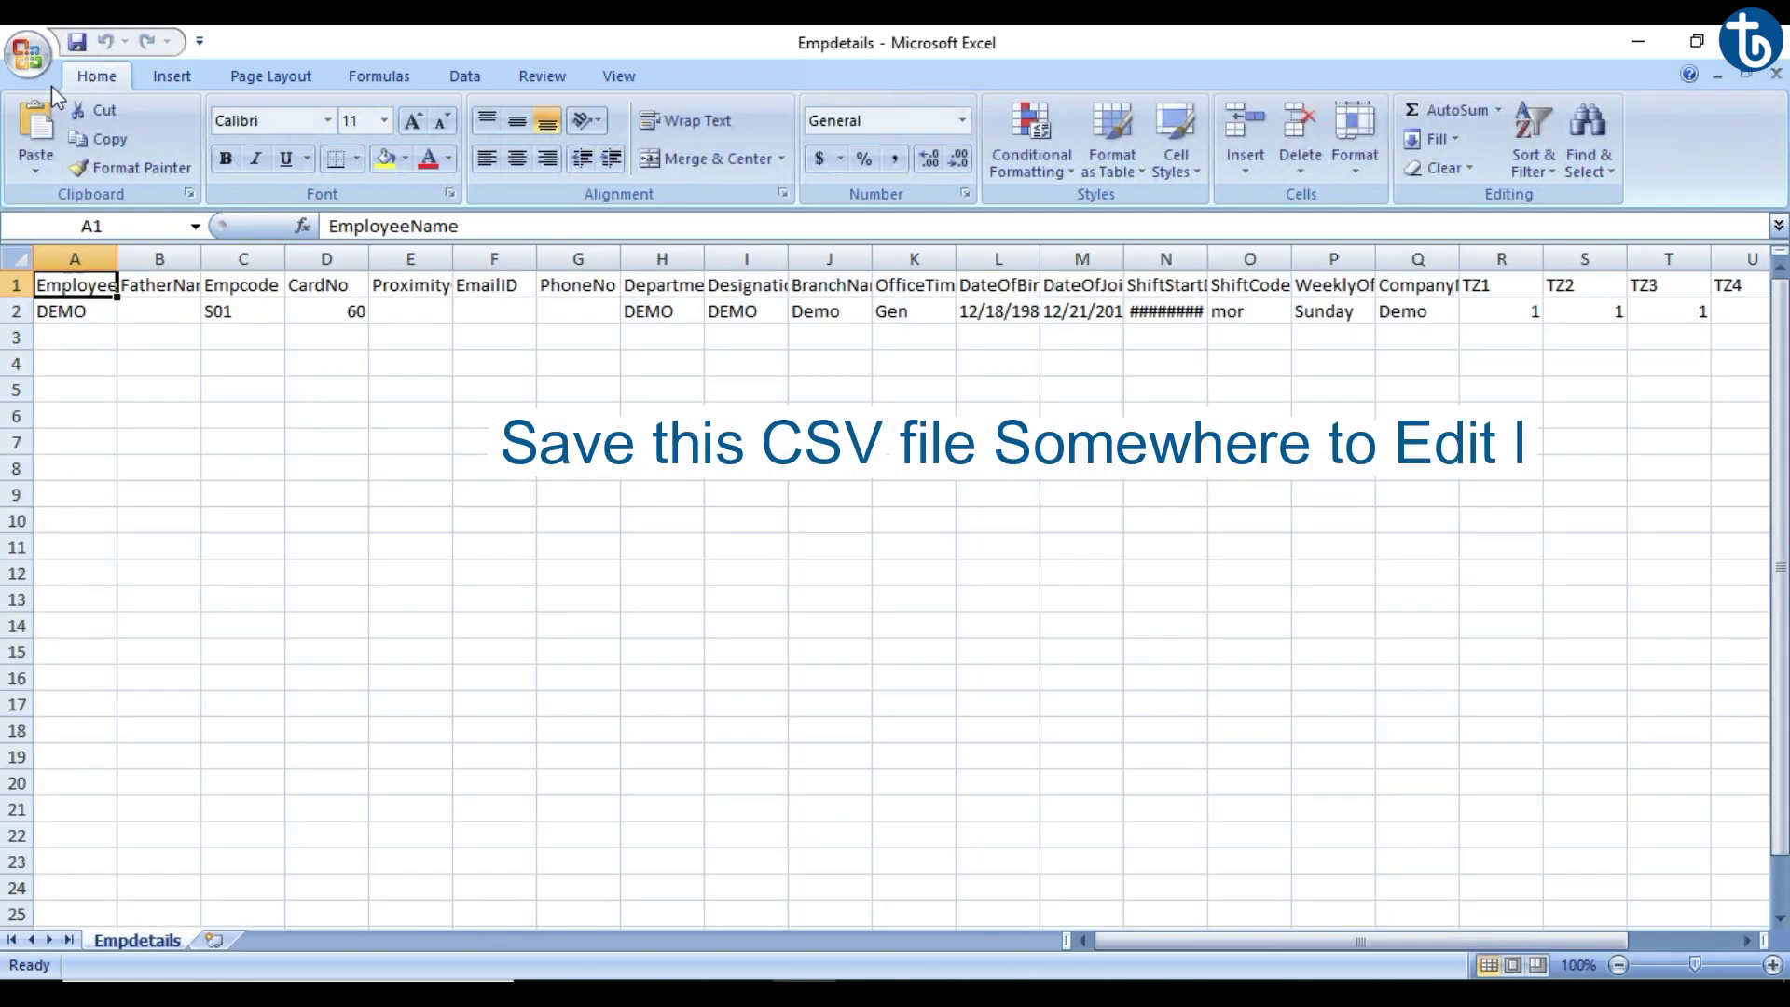
- Save the template as Empdetails.csv on the Desktop in CSV format and close Excel
left_click(31, 54)
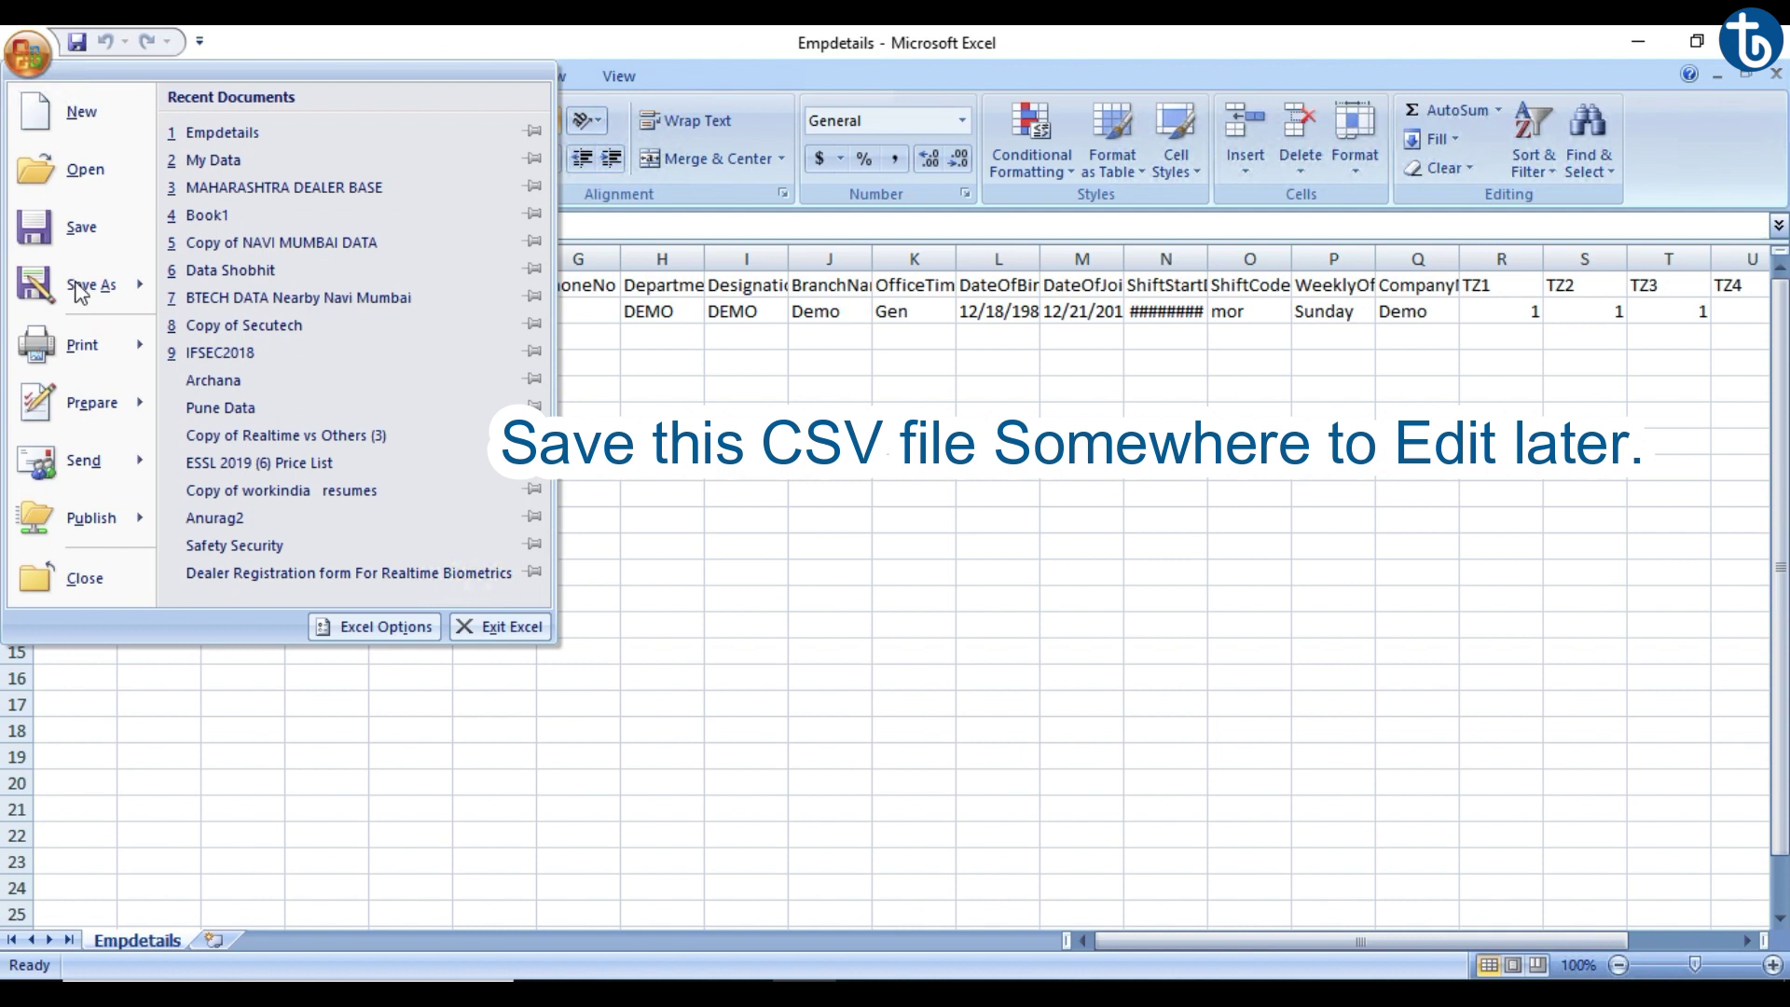
left_click(75, 281)
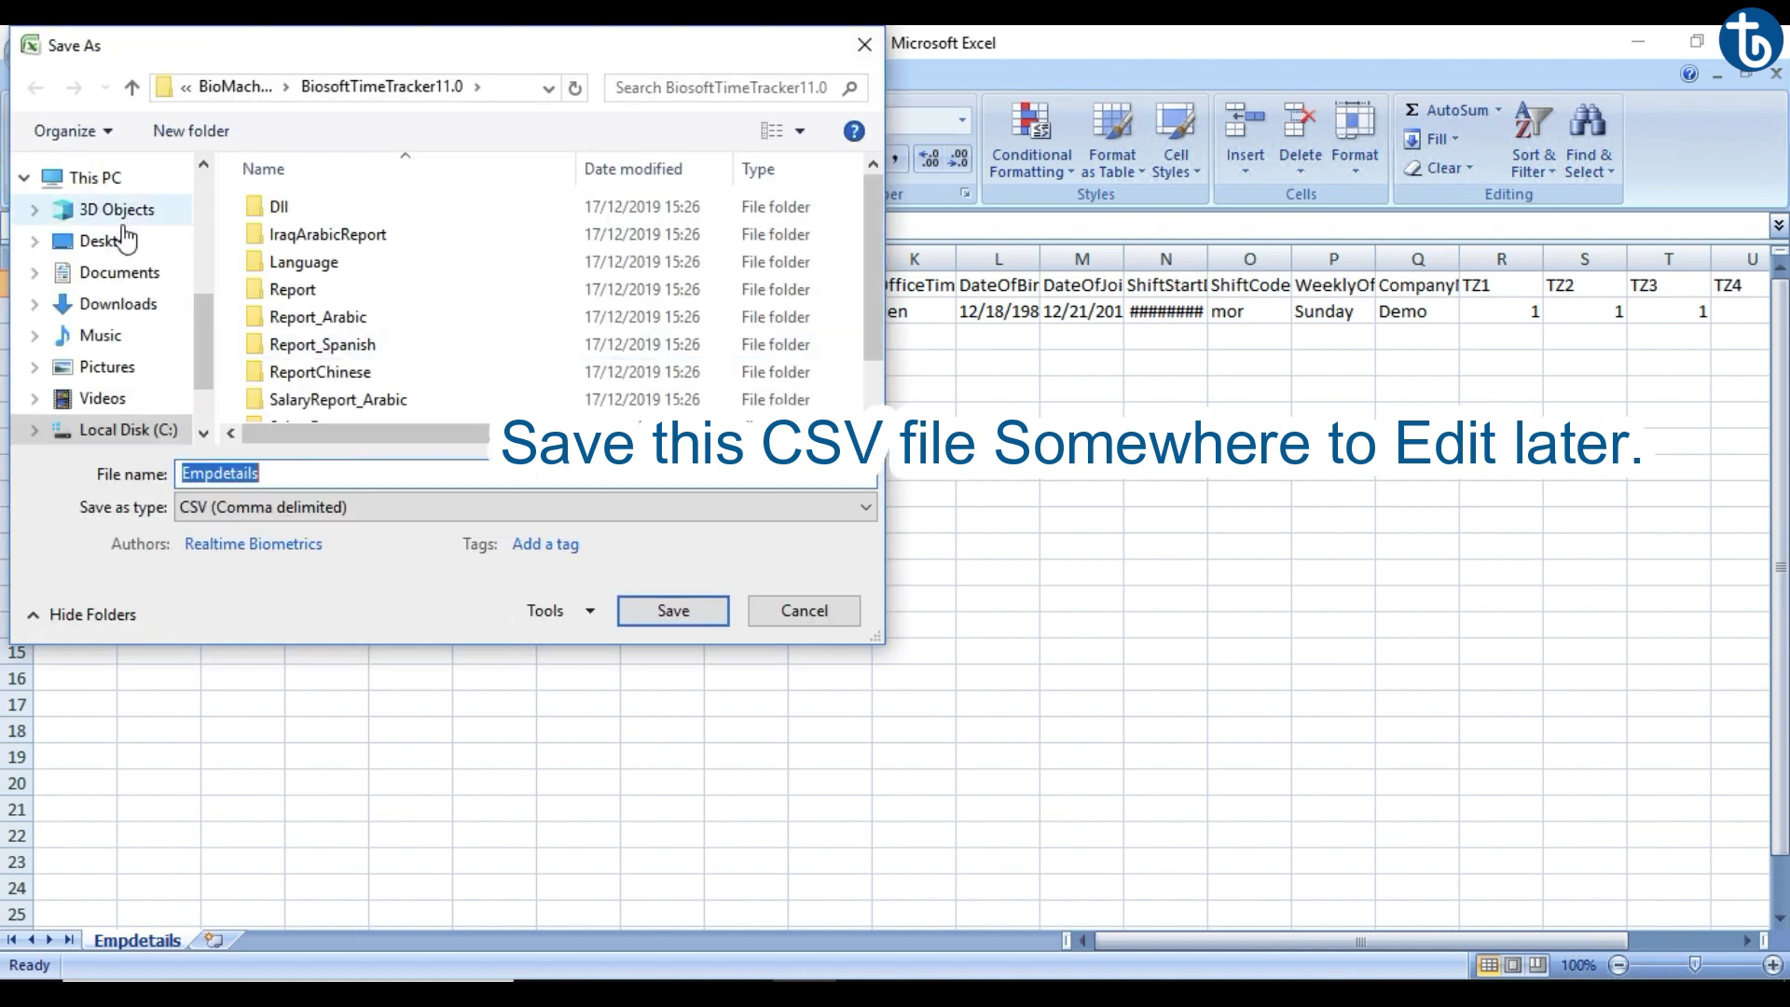
left_click(115, 241)
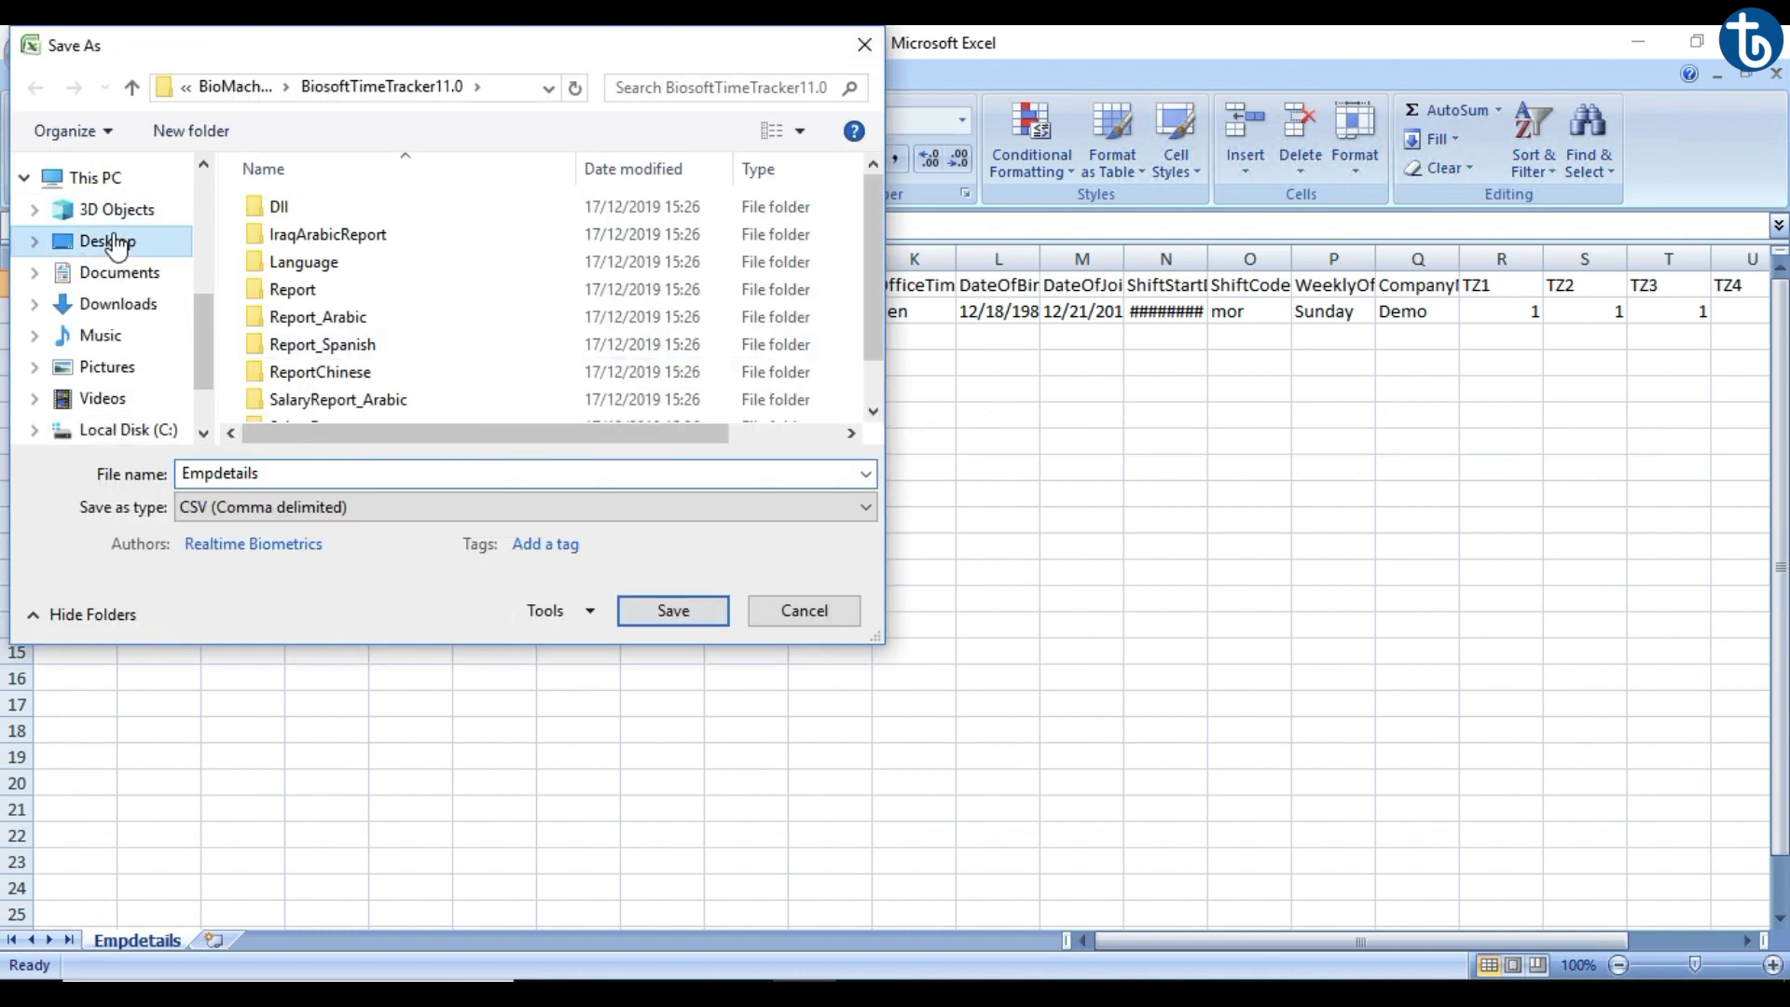
left_click(664, 616)
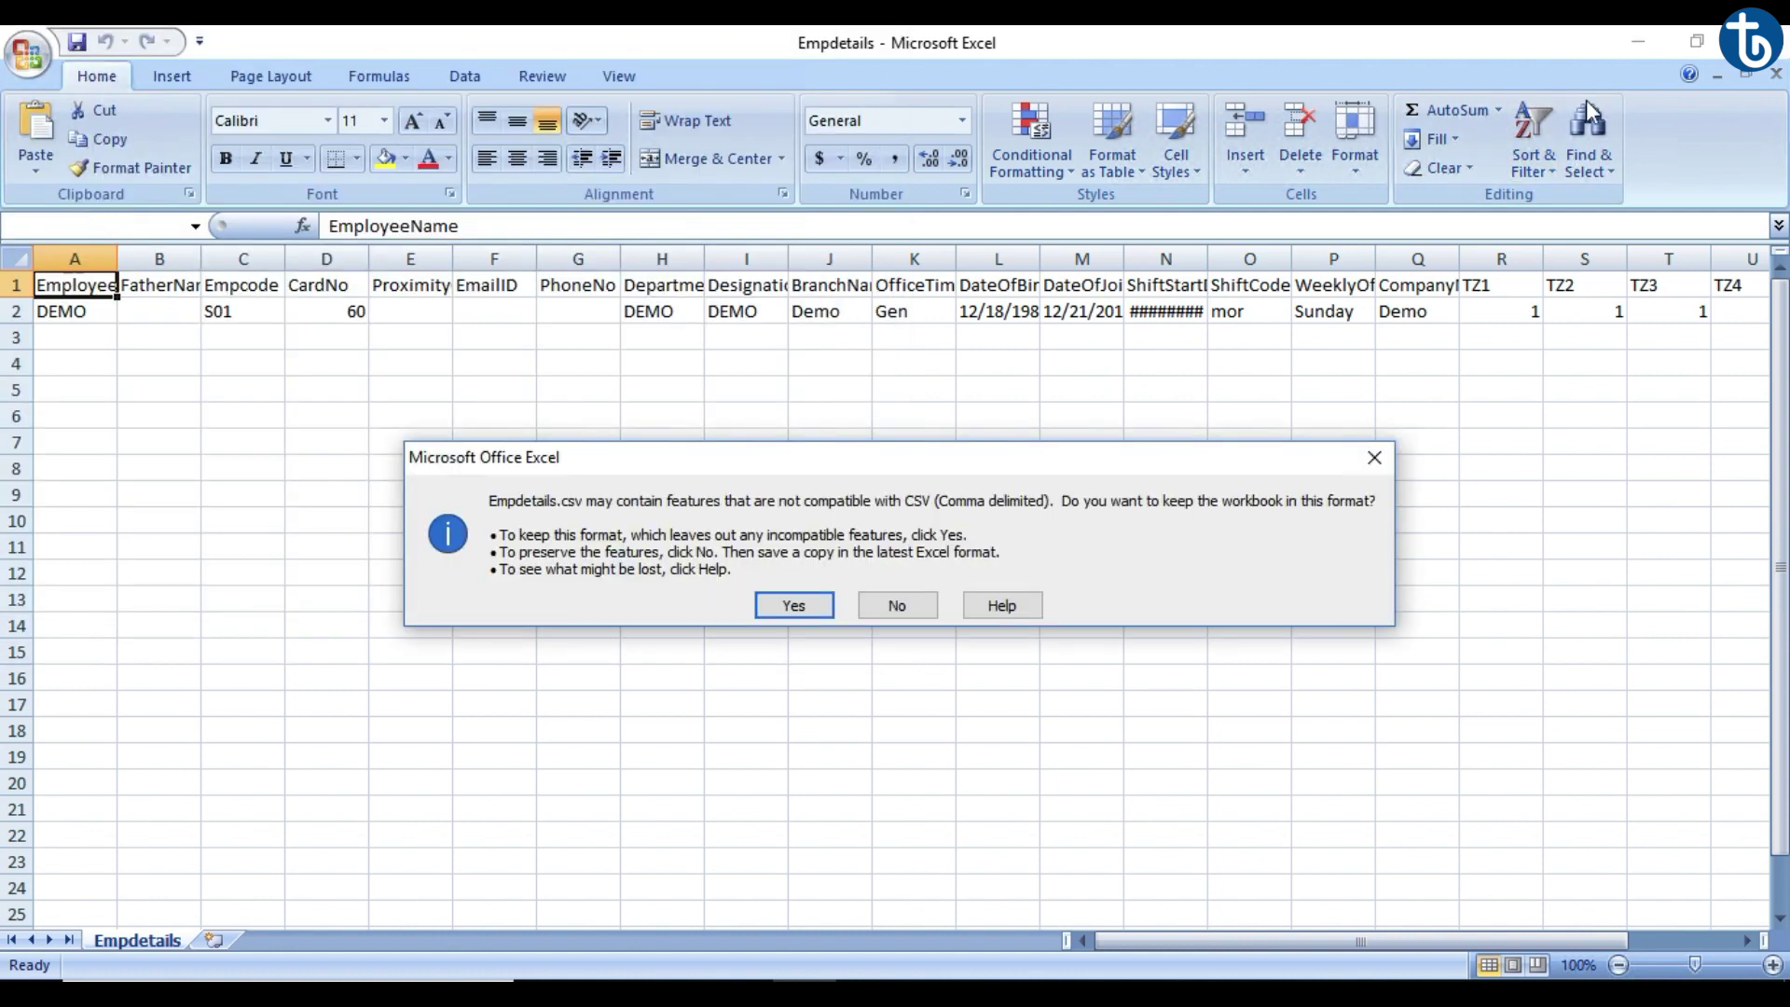
left_click(785, 600)
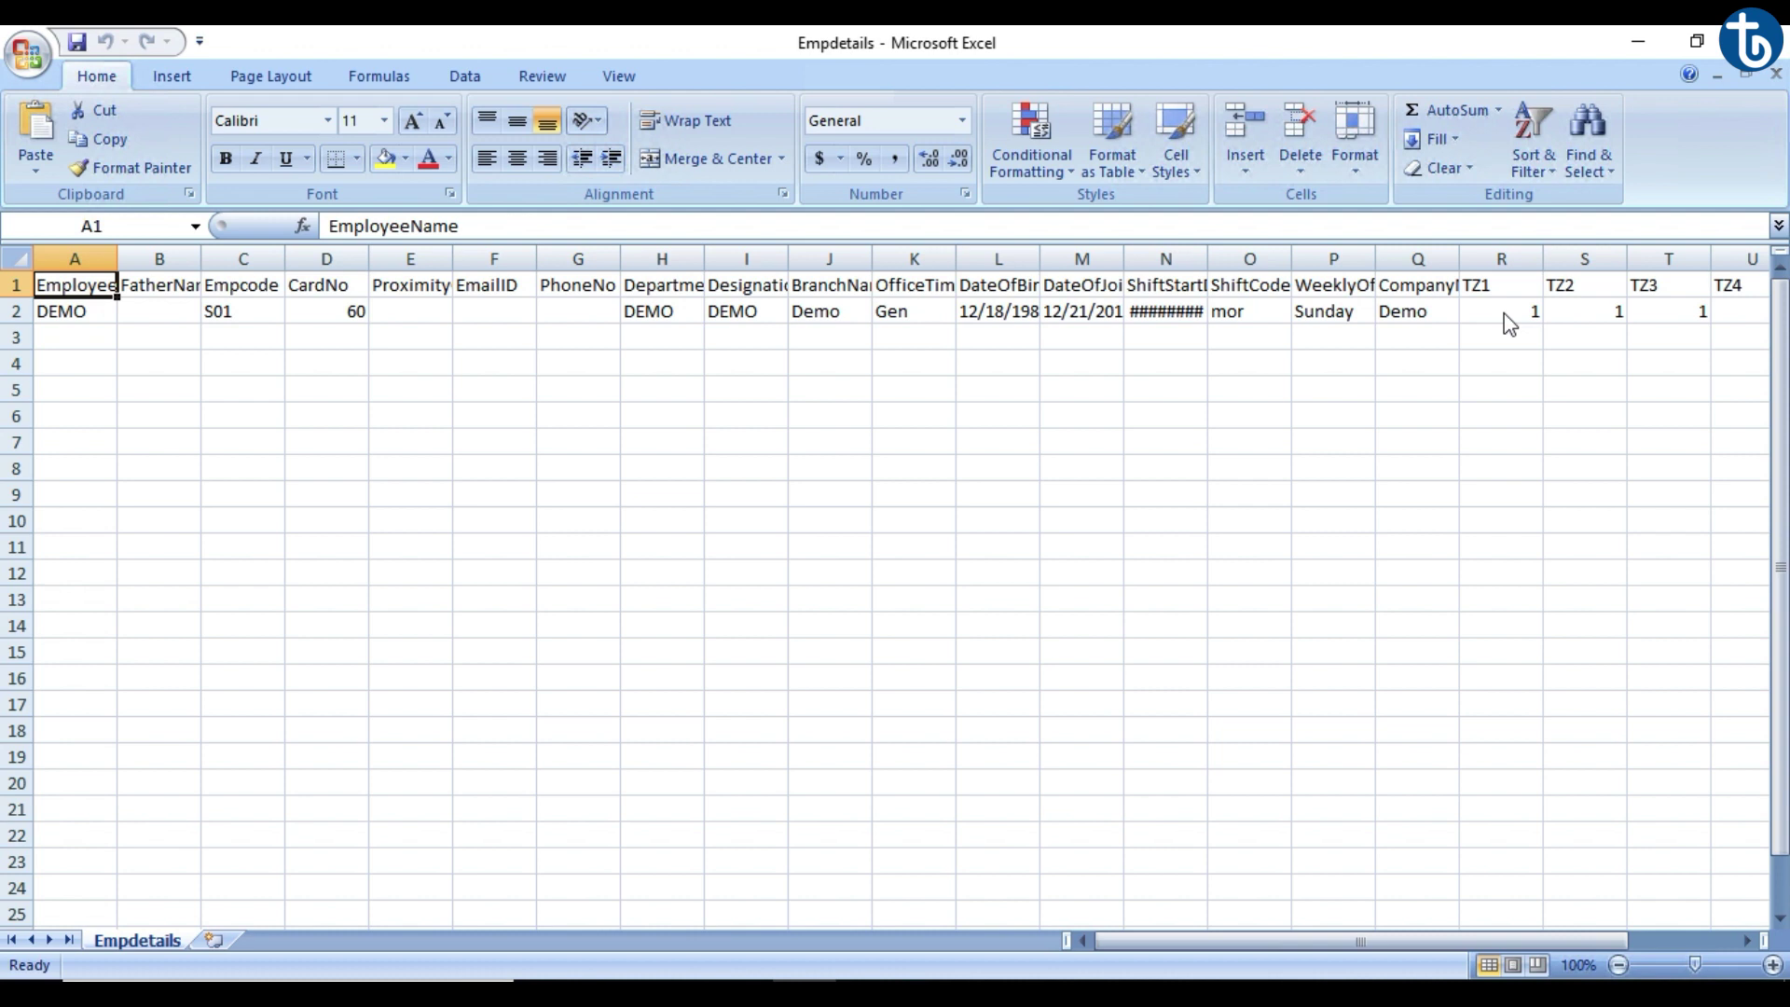
left_click(1762, 41)
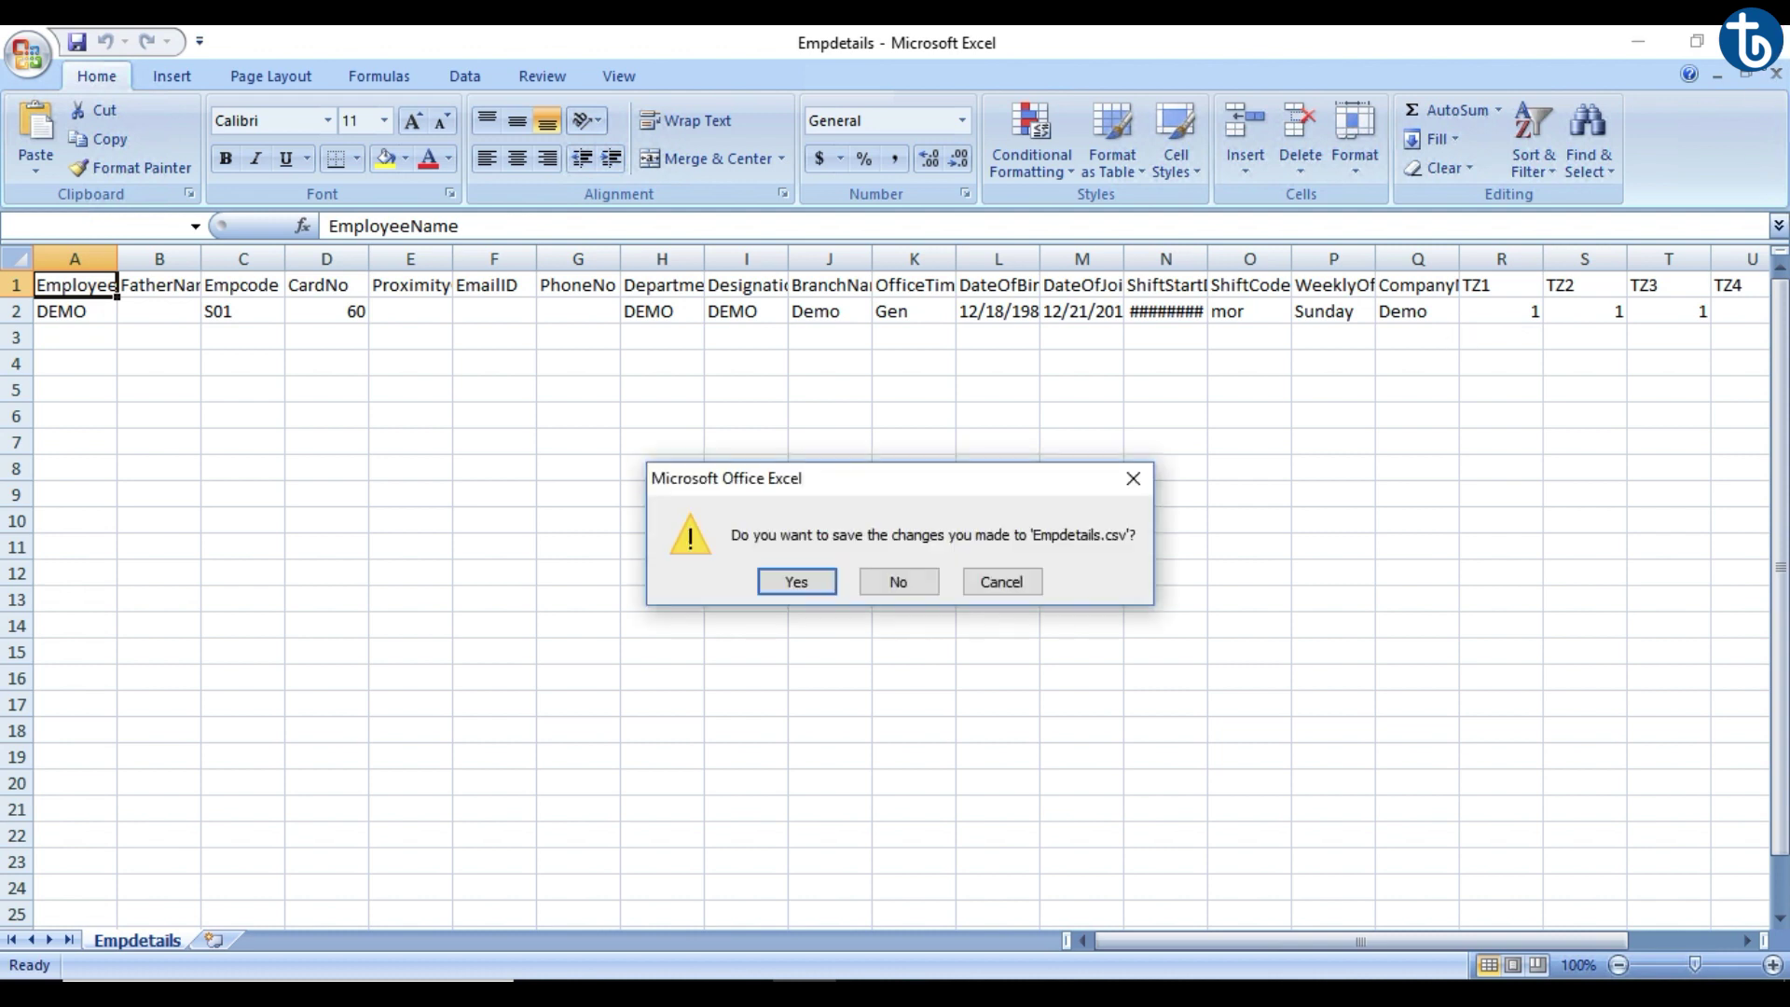
left_click(898, 582)
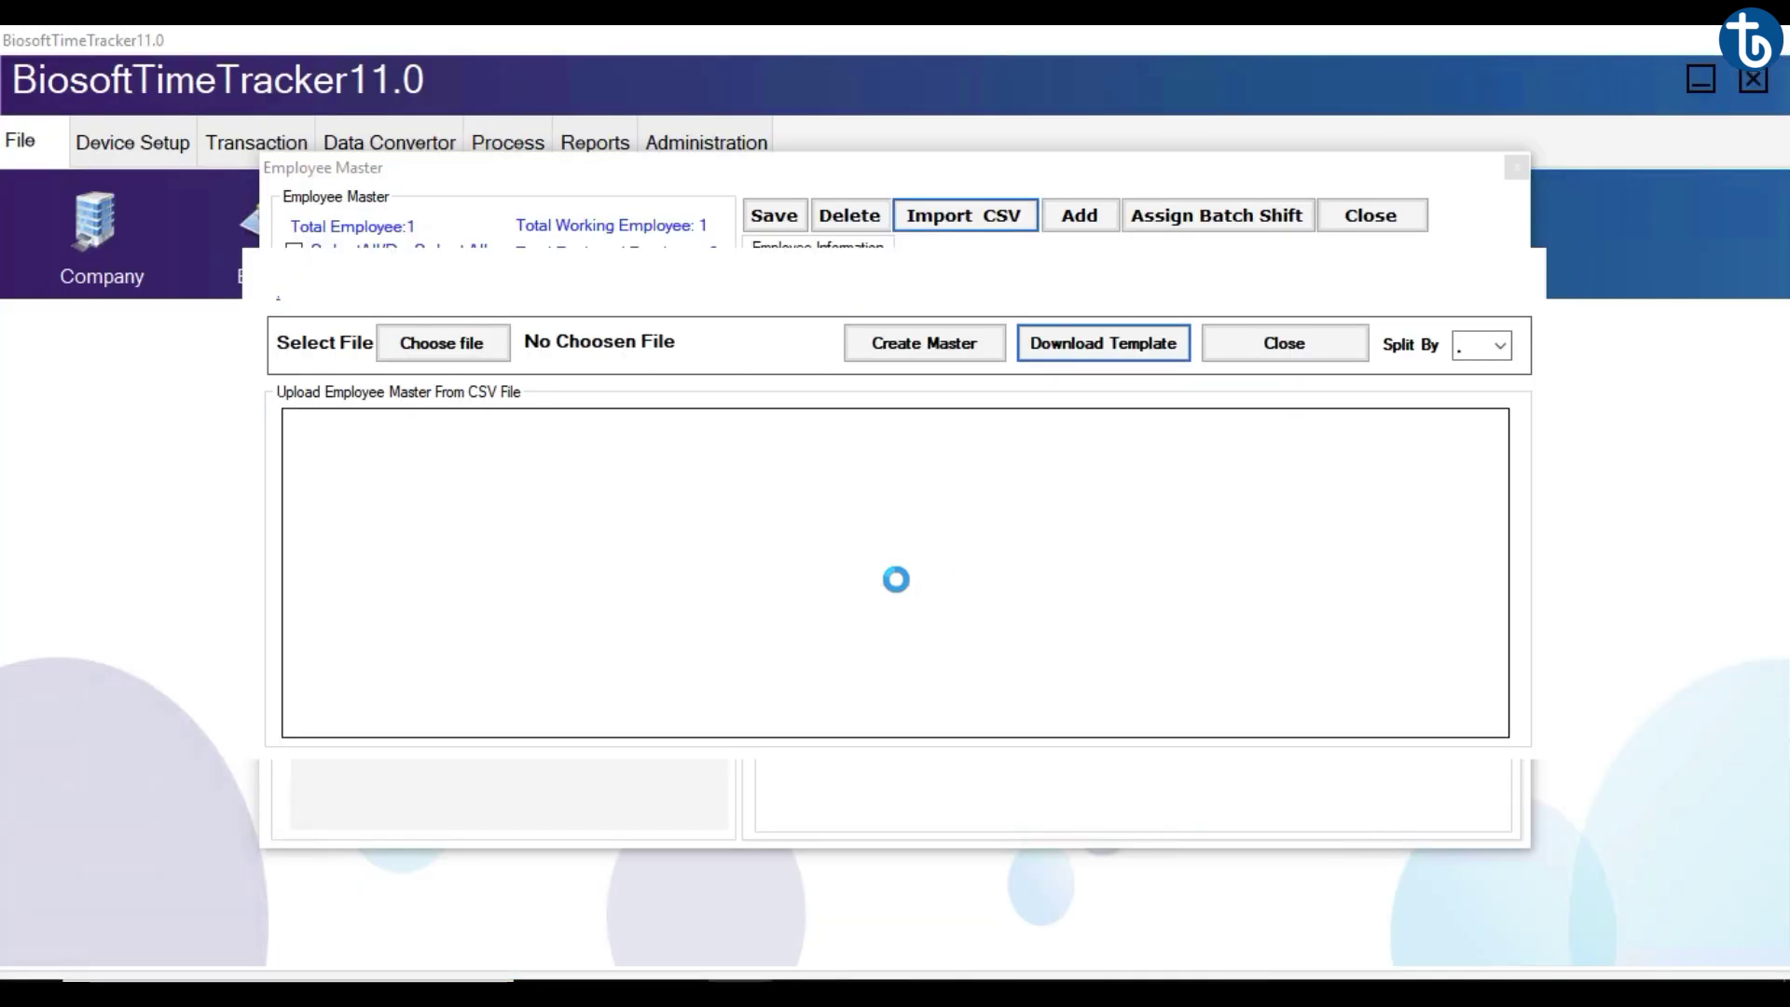
- Close the CSV import panel and Employee Master, cancel exiting, and minimise the time tracker
left_click(1283, 348)
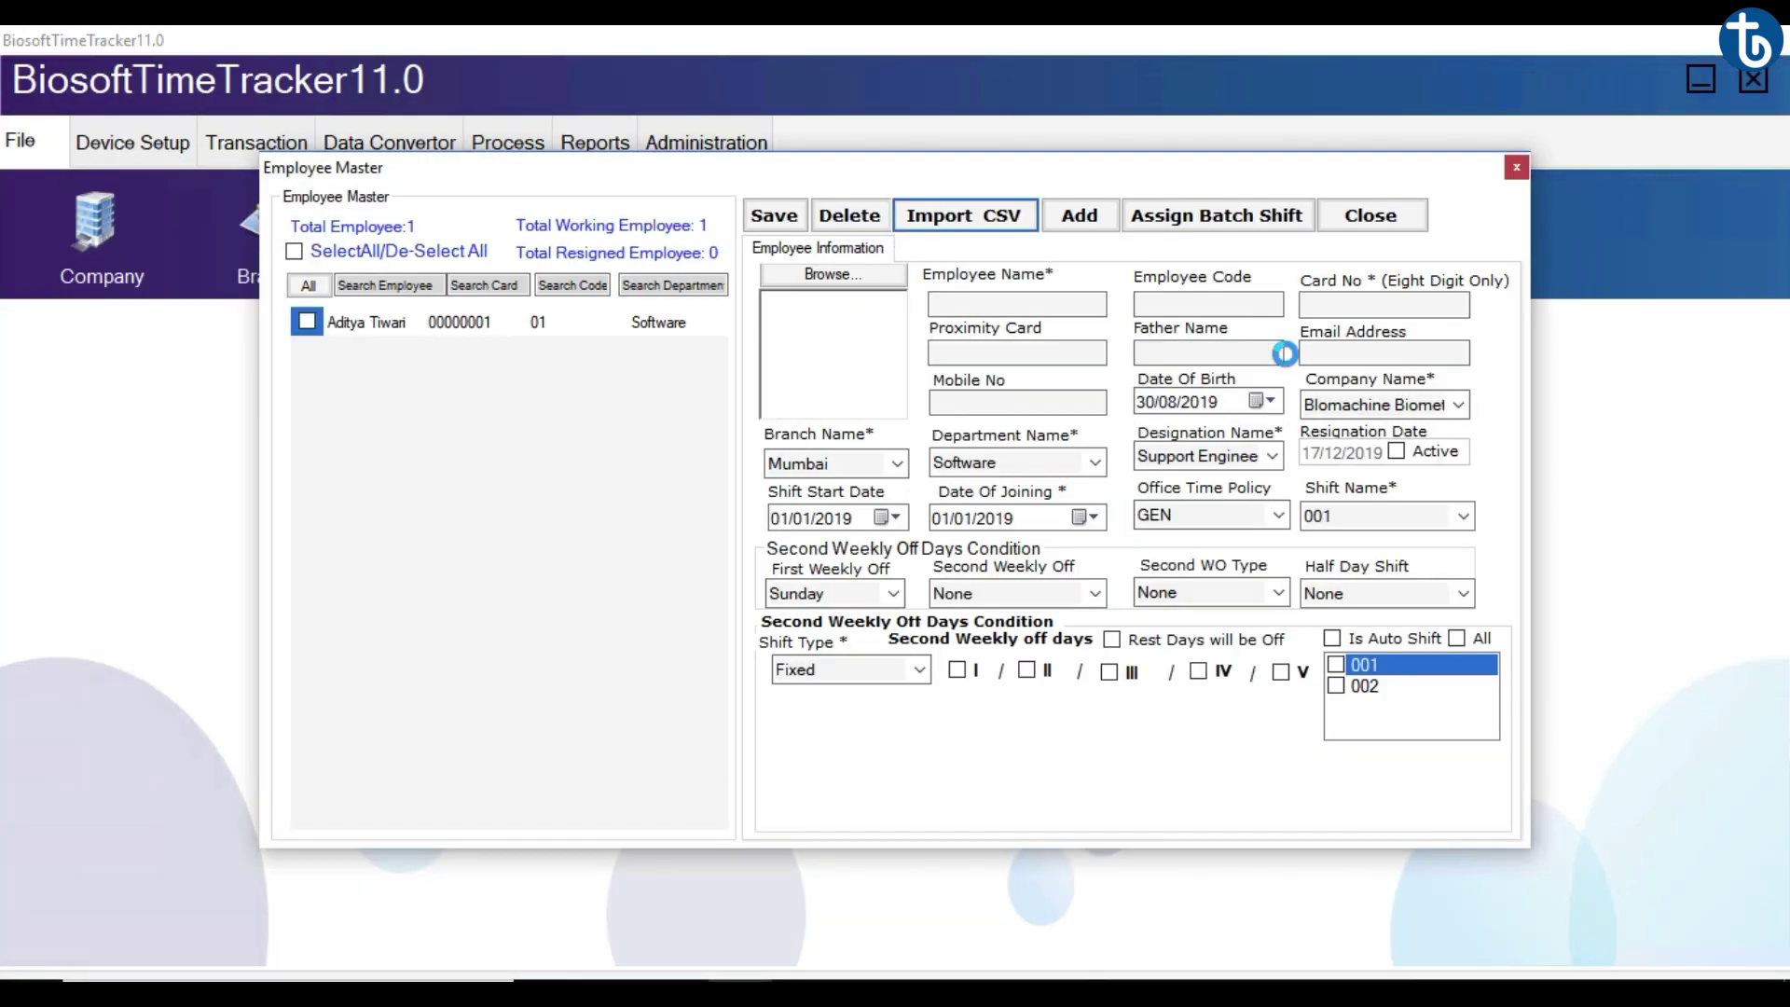
left_click(1376, 232)
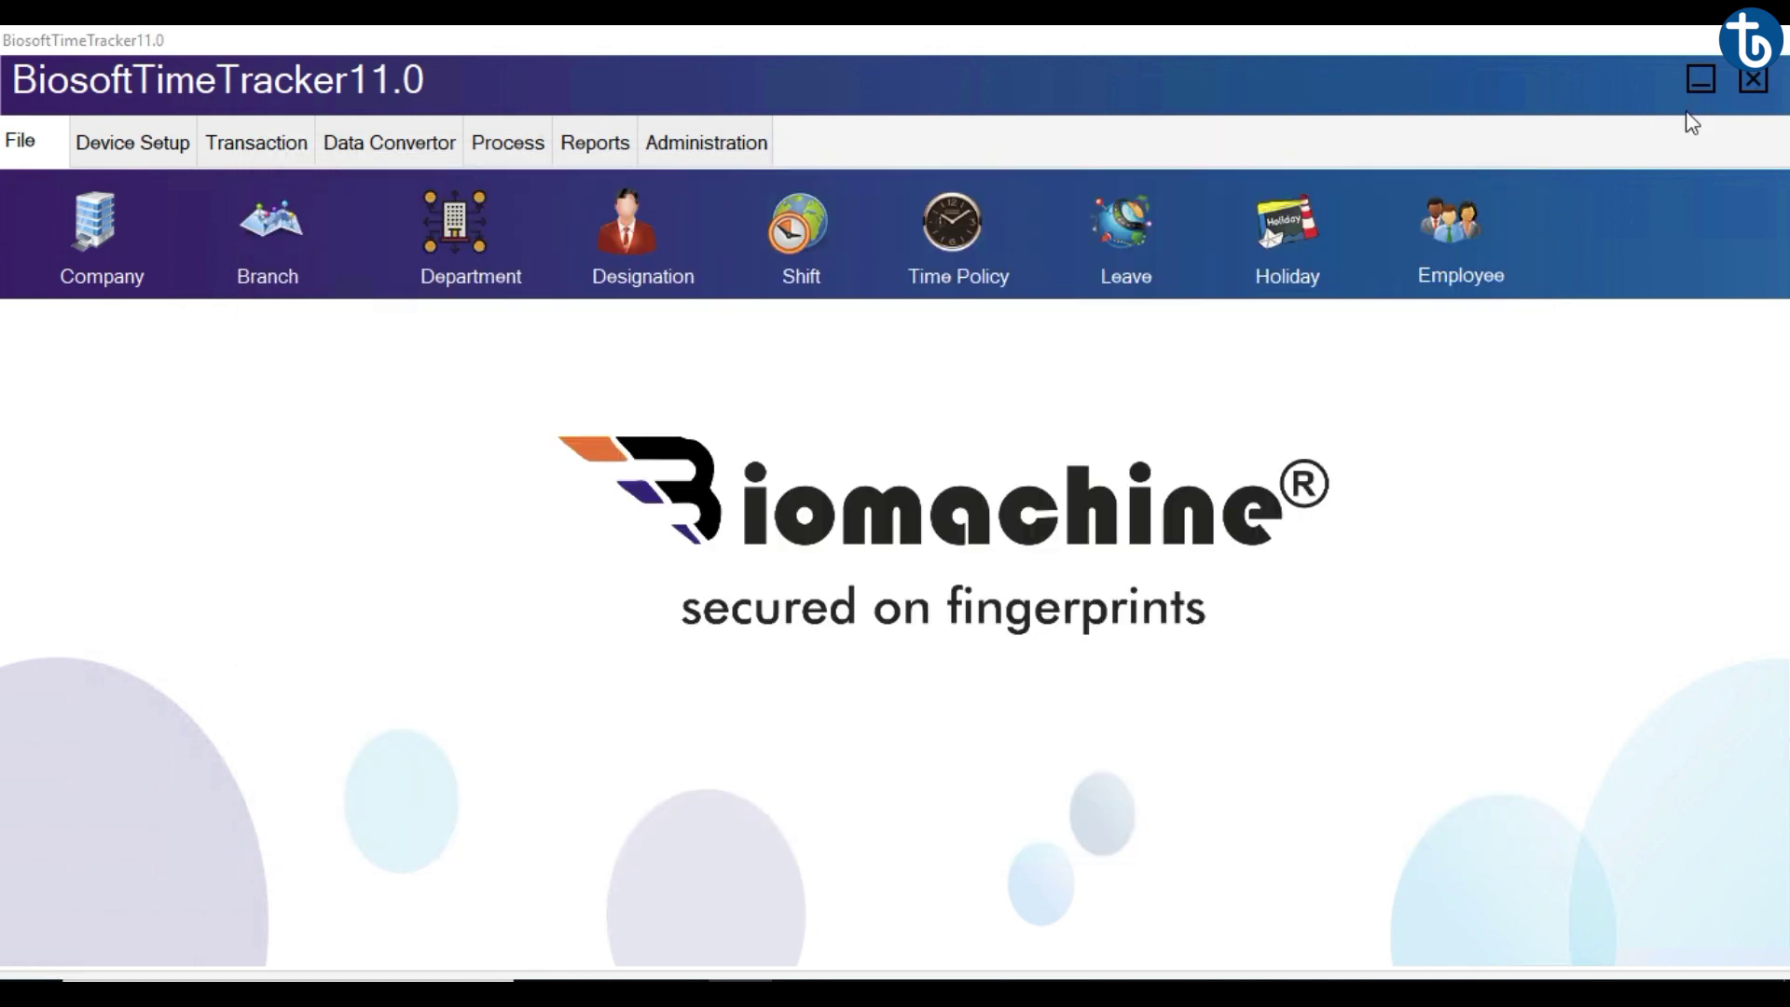
left_click(1755, 84)
left_click(959, 589)
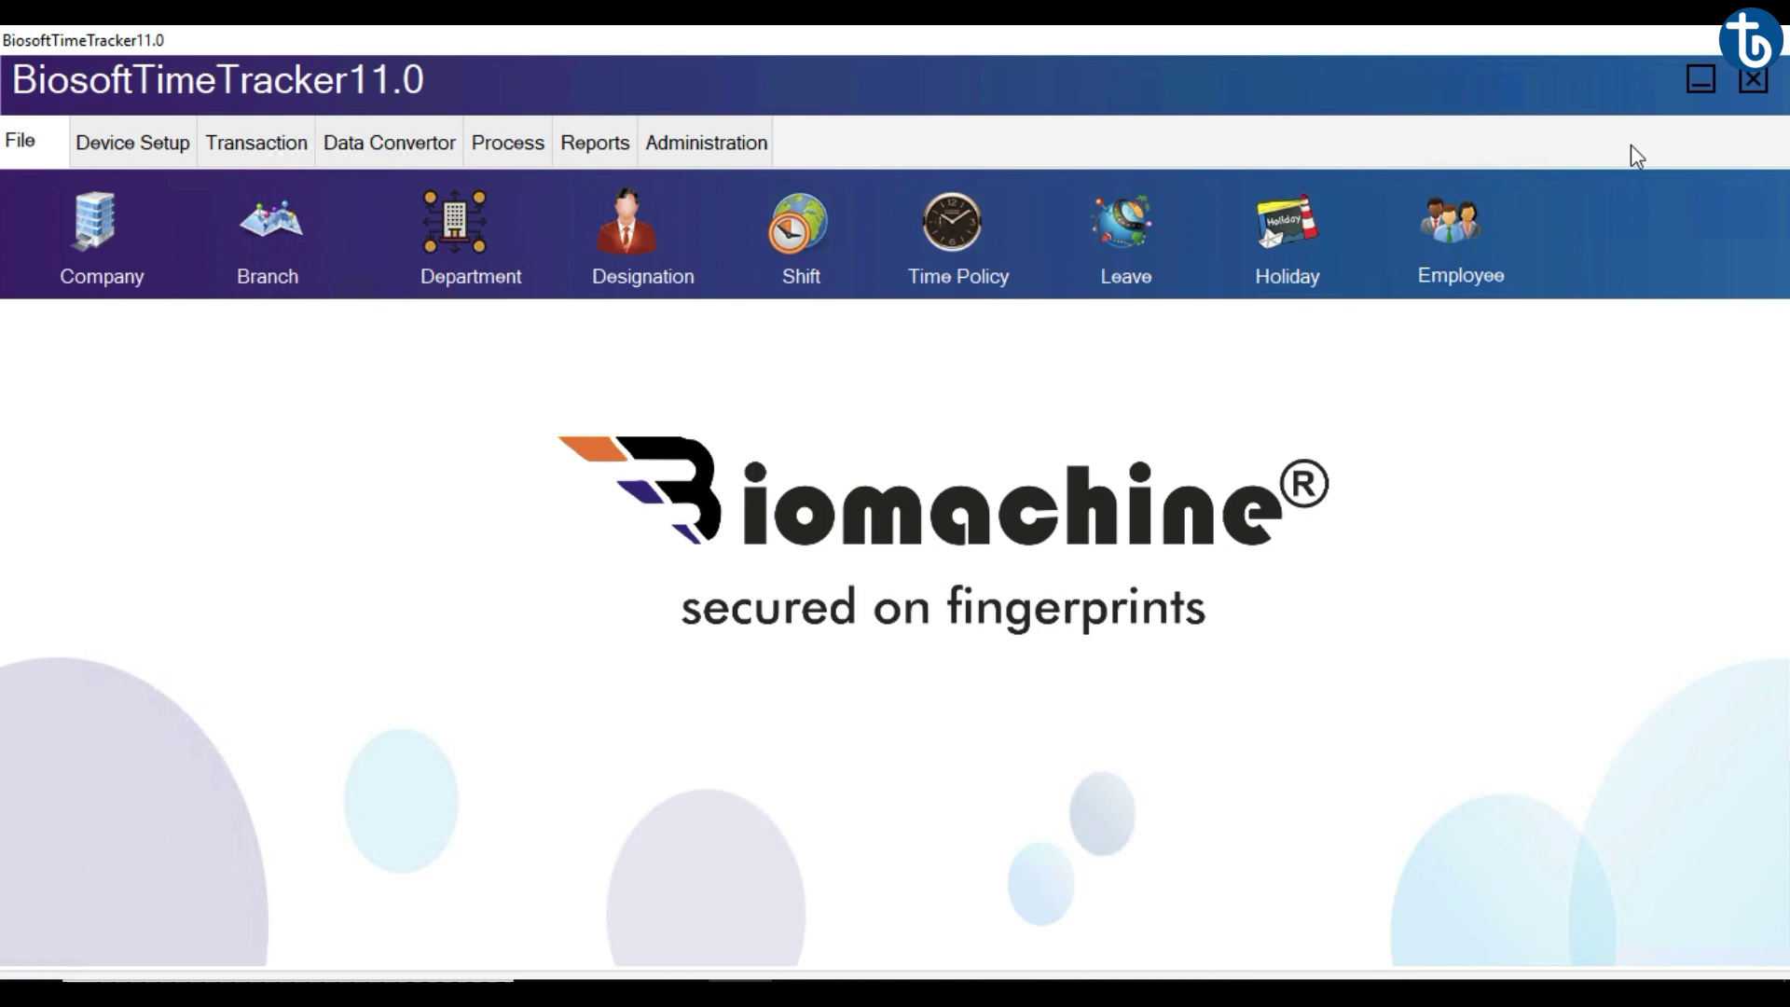
left_click(1700, 80)
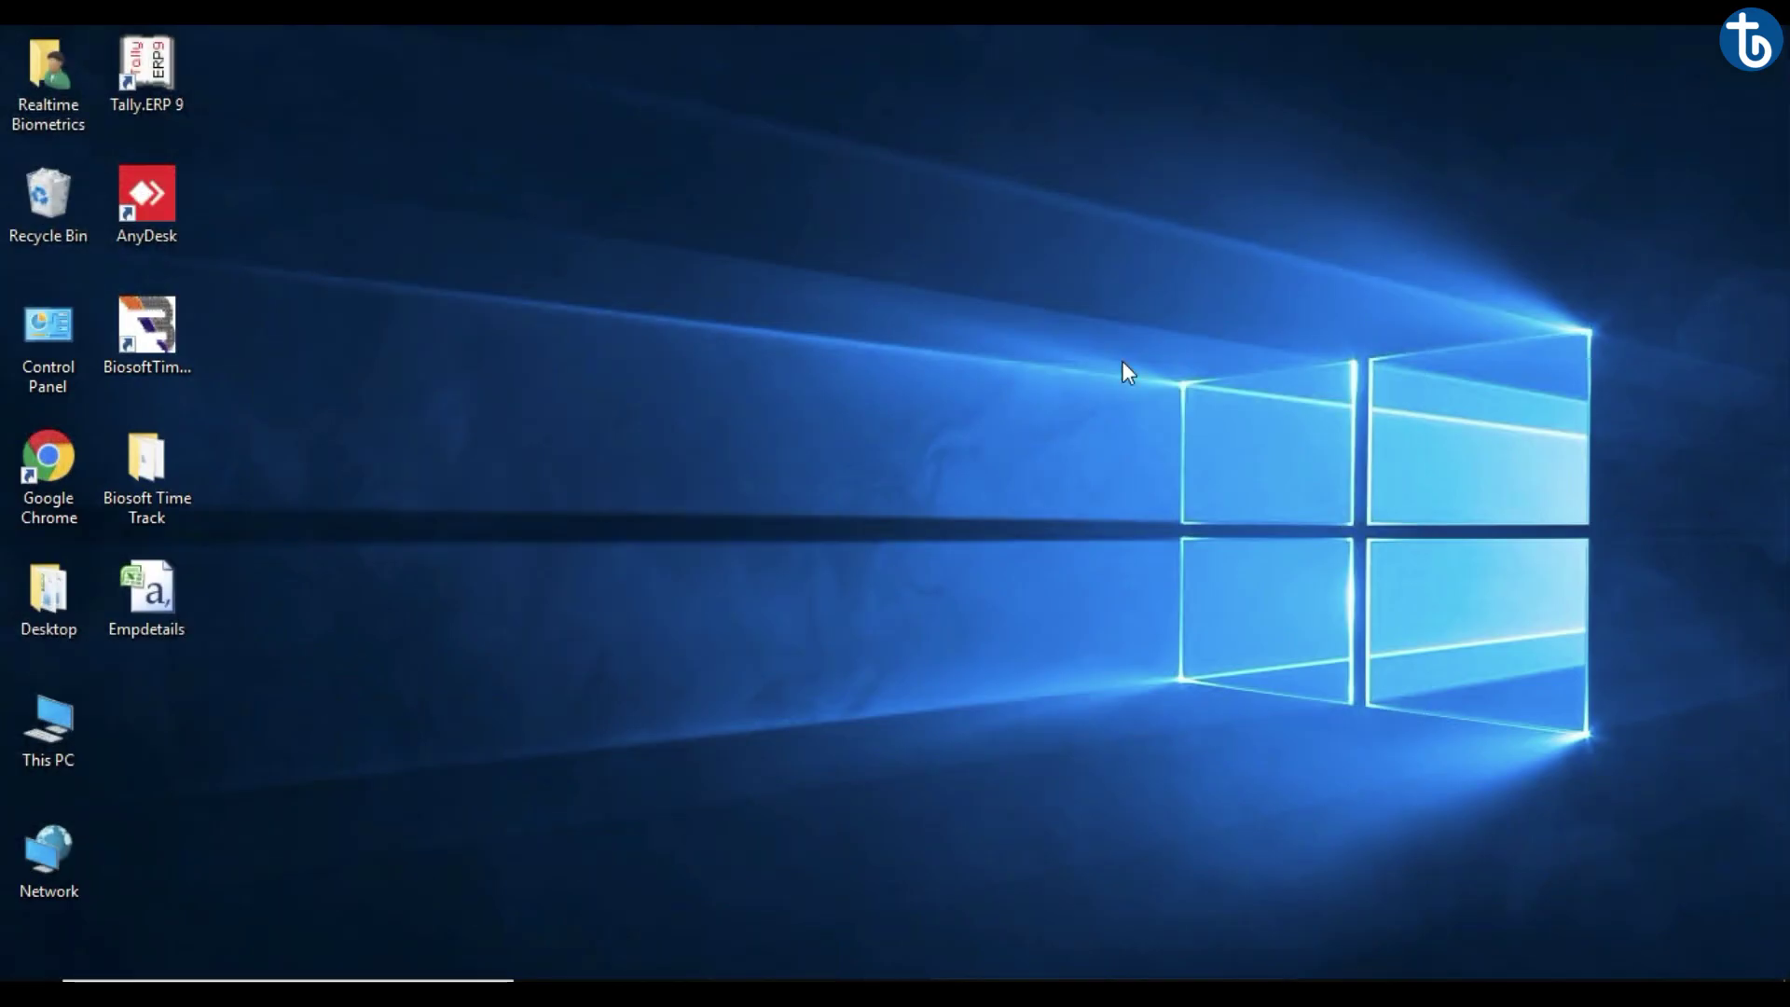
- Autofit column A in Empdetails, put the employee's name in A2, then reconnect to the remote PC
double_click(160, 601)
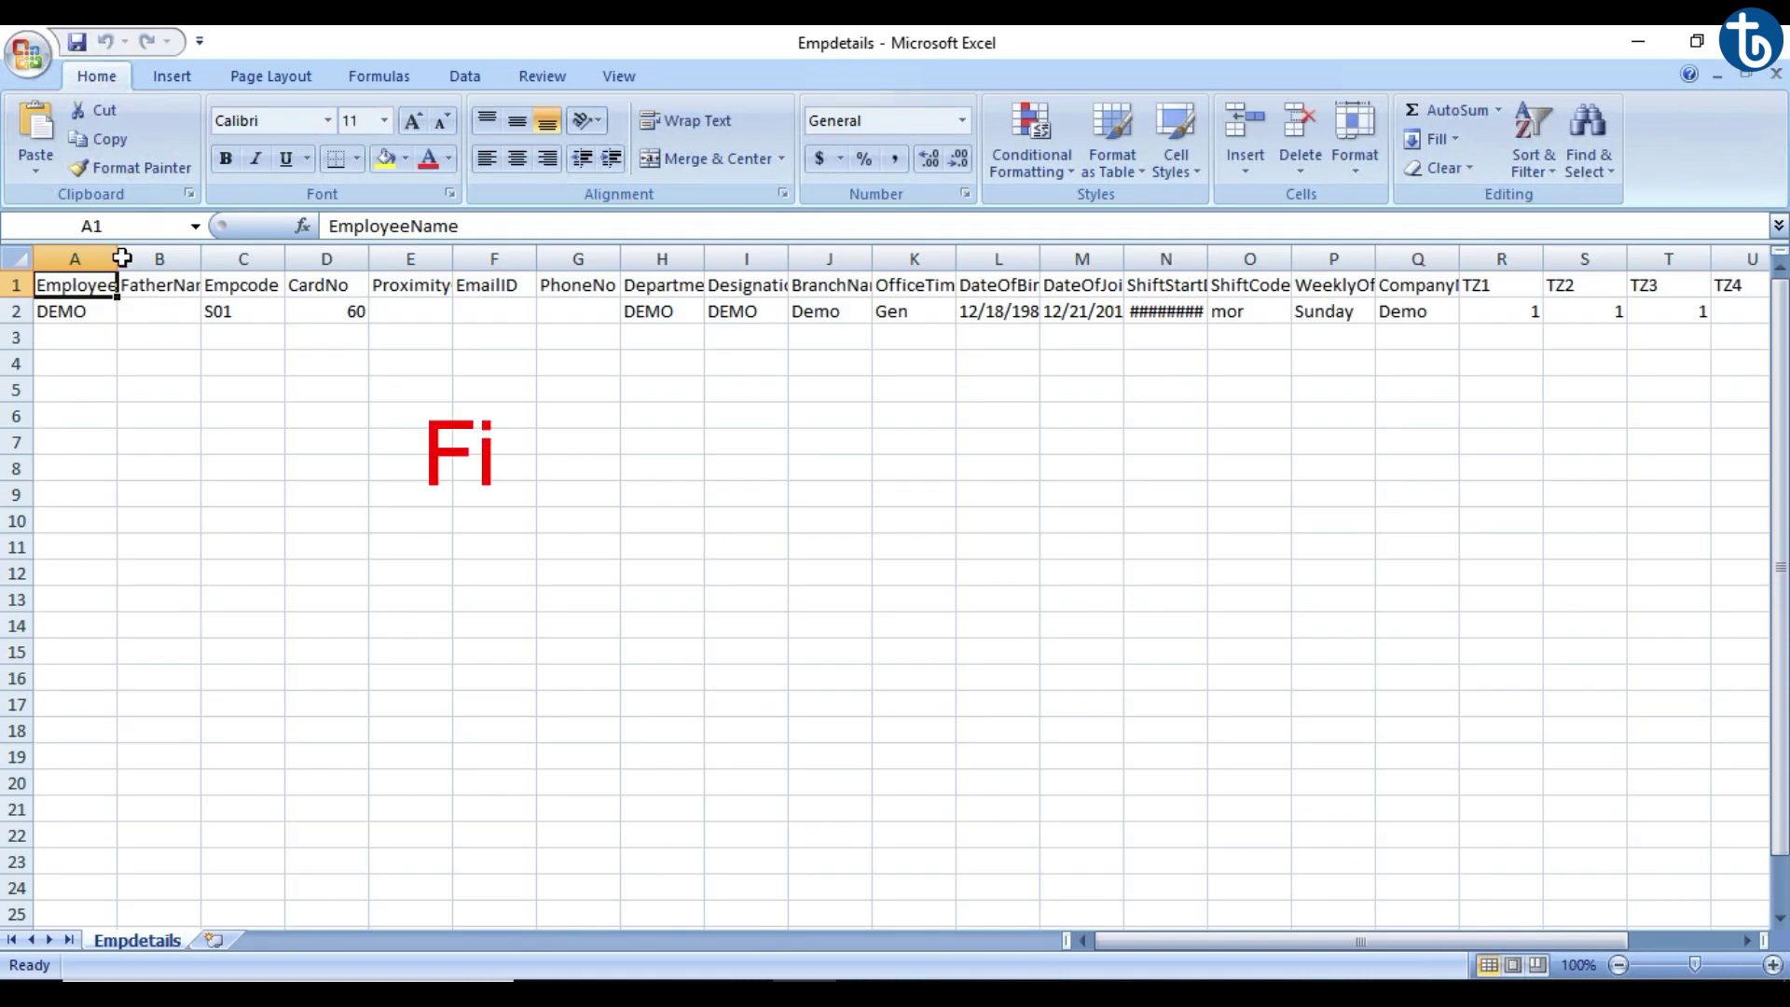
double_click(121, 284)
left_click(80, 315)
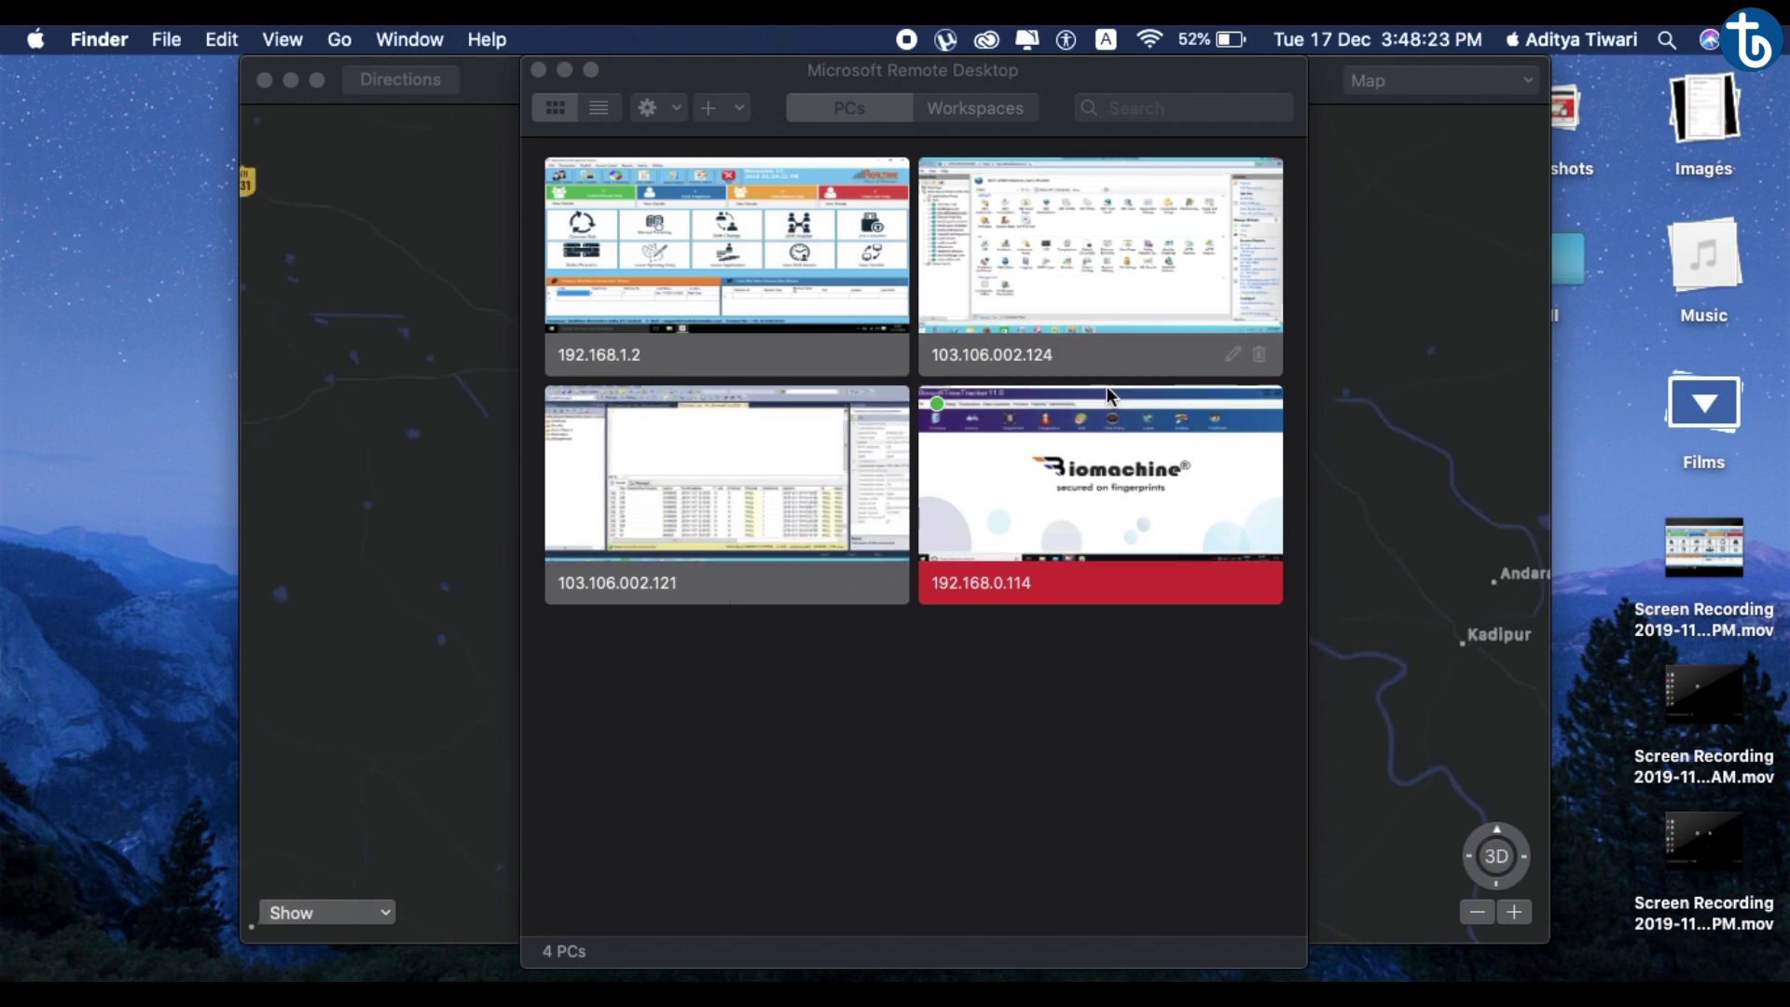
left_click(1070, 440)
double_click(1071, 435)
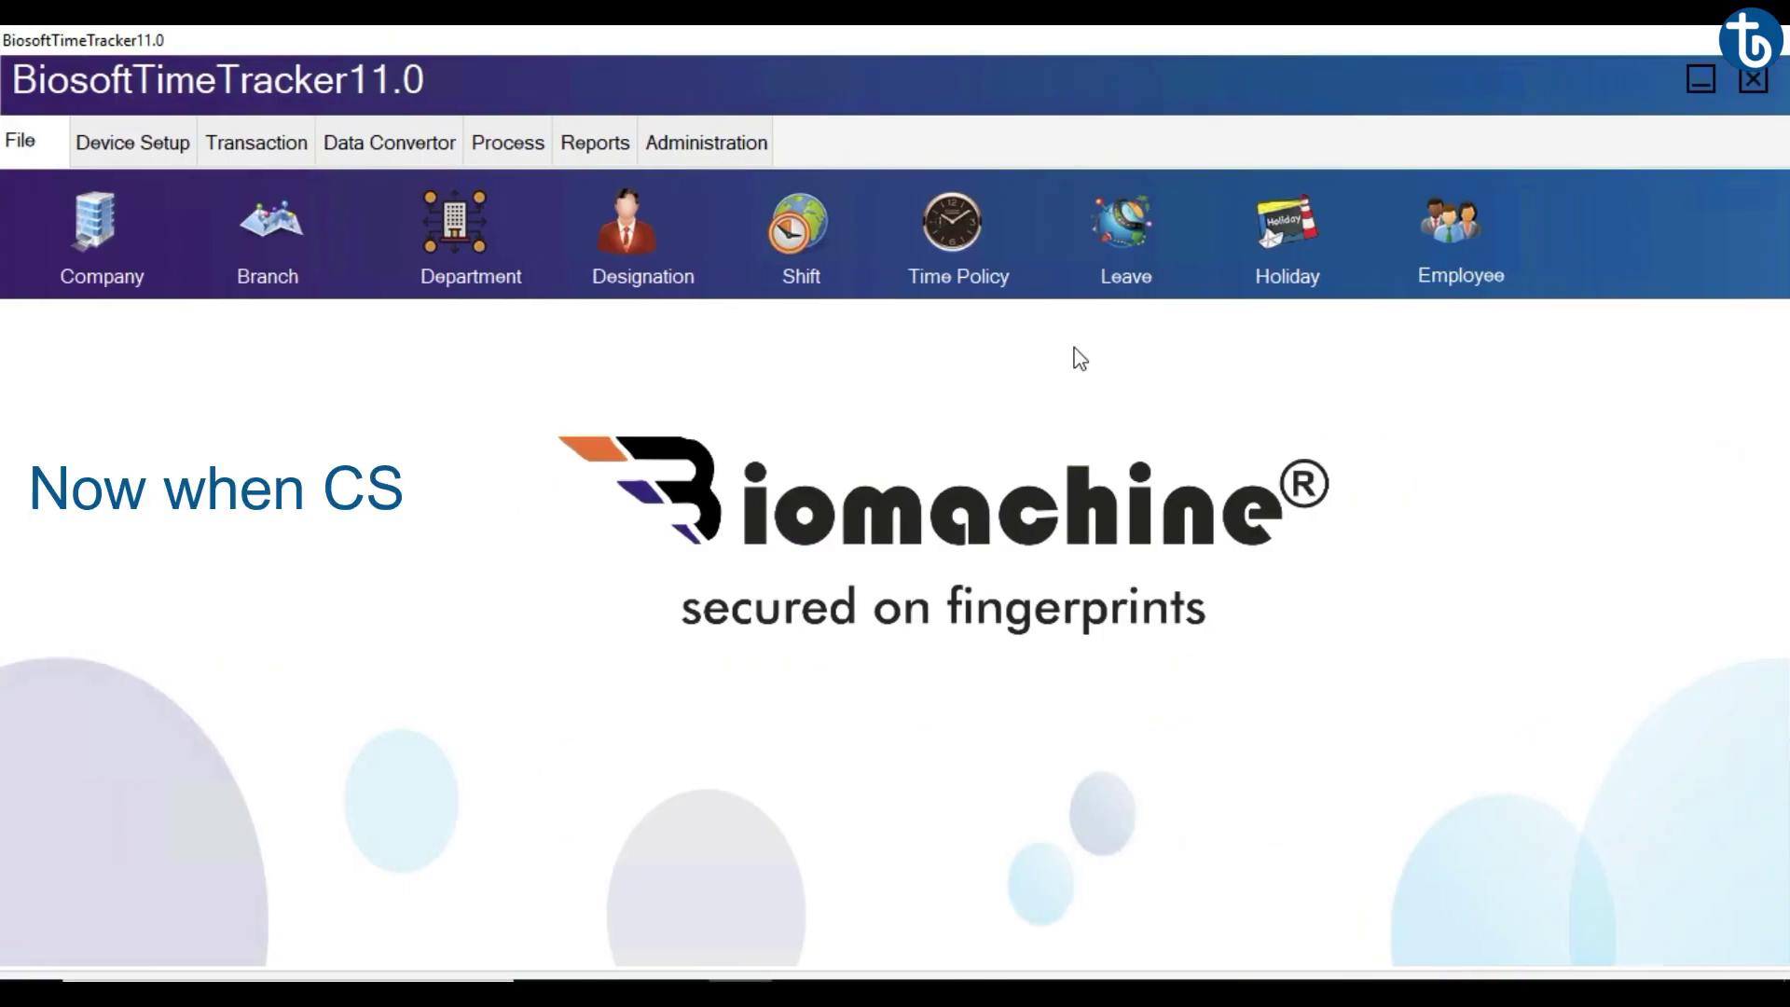
- Import Empdetails.csv from USB Drive (E:) to create the employee master, then close the import panel
left_click(1447, 224)
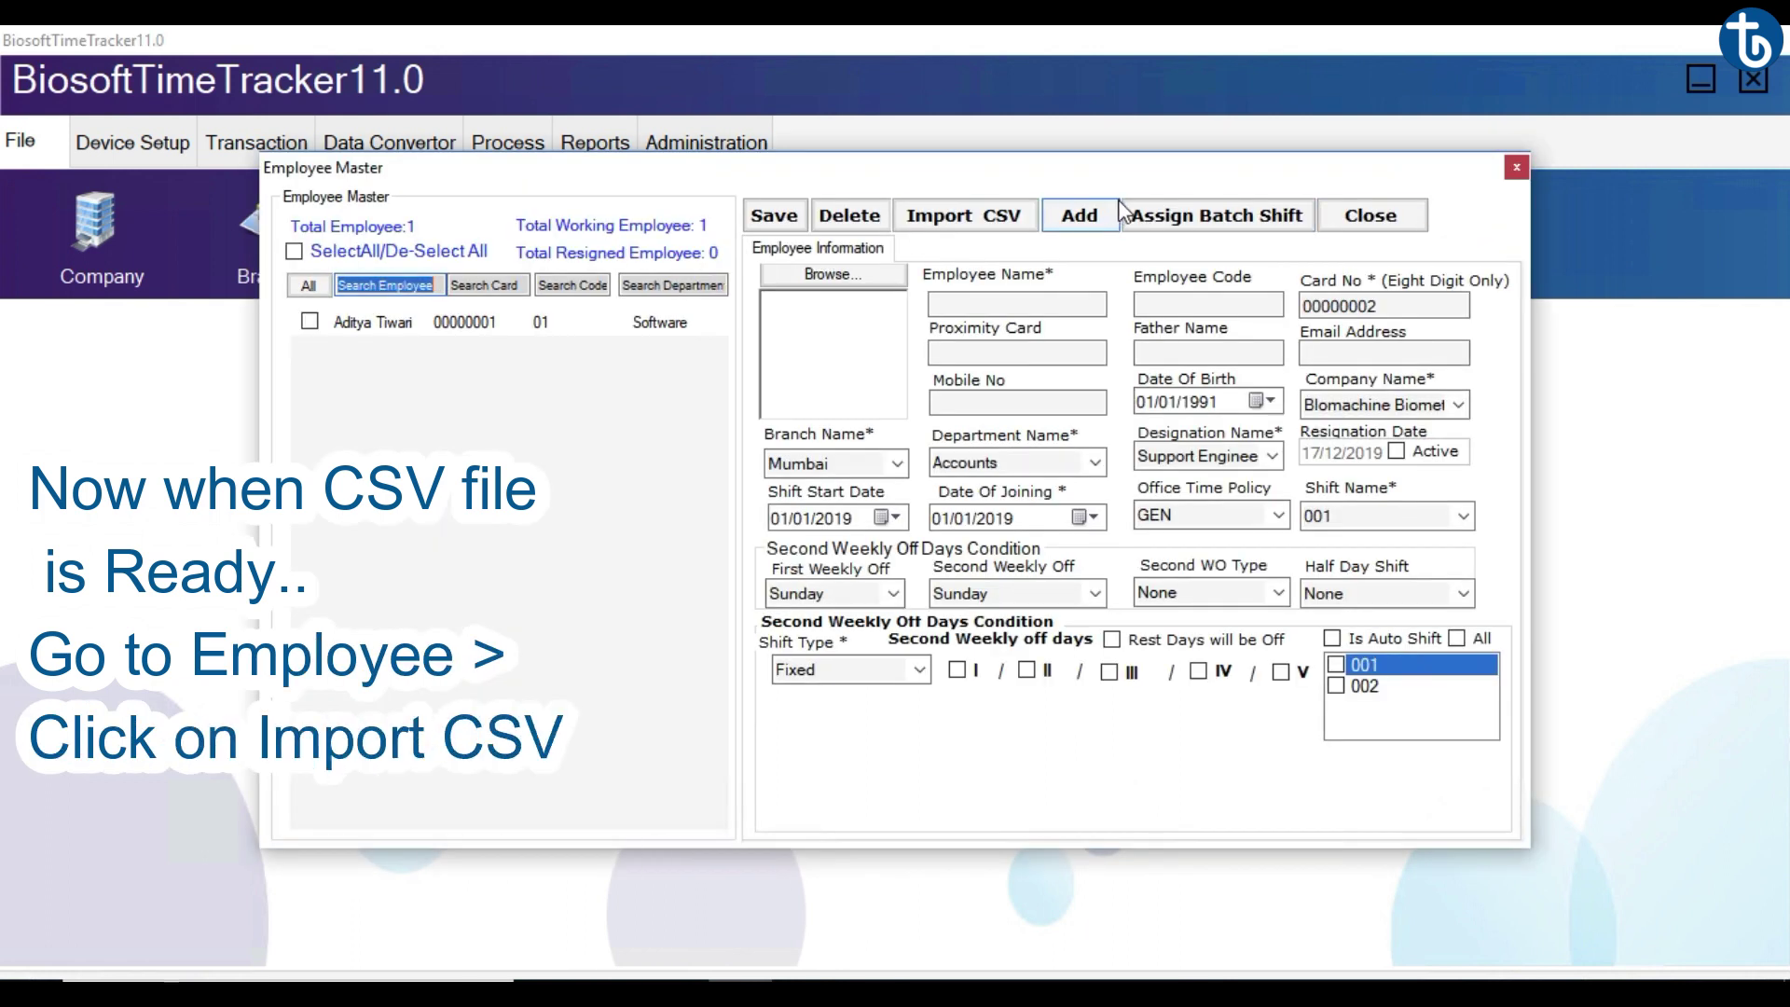
left_click(945, 222)
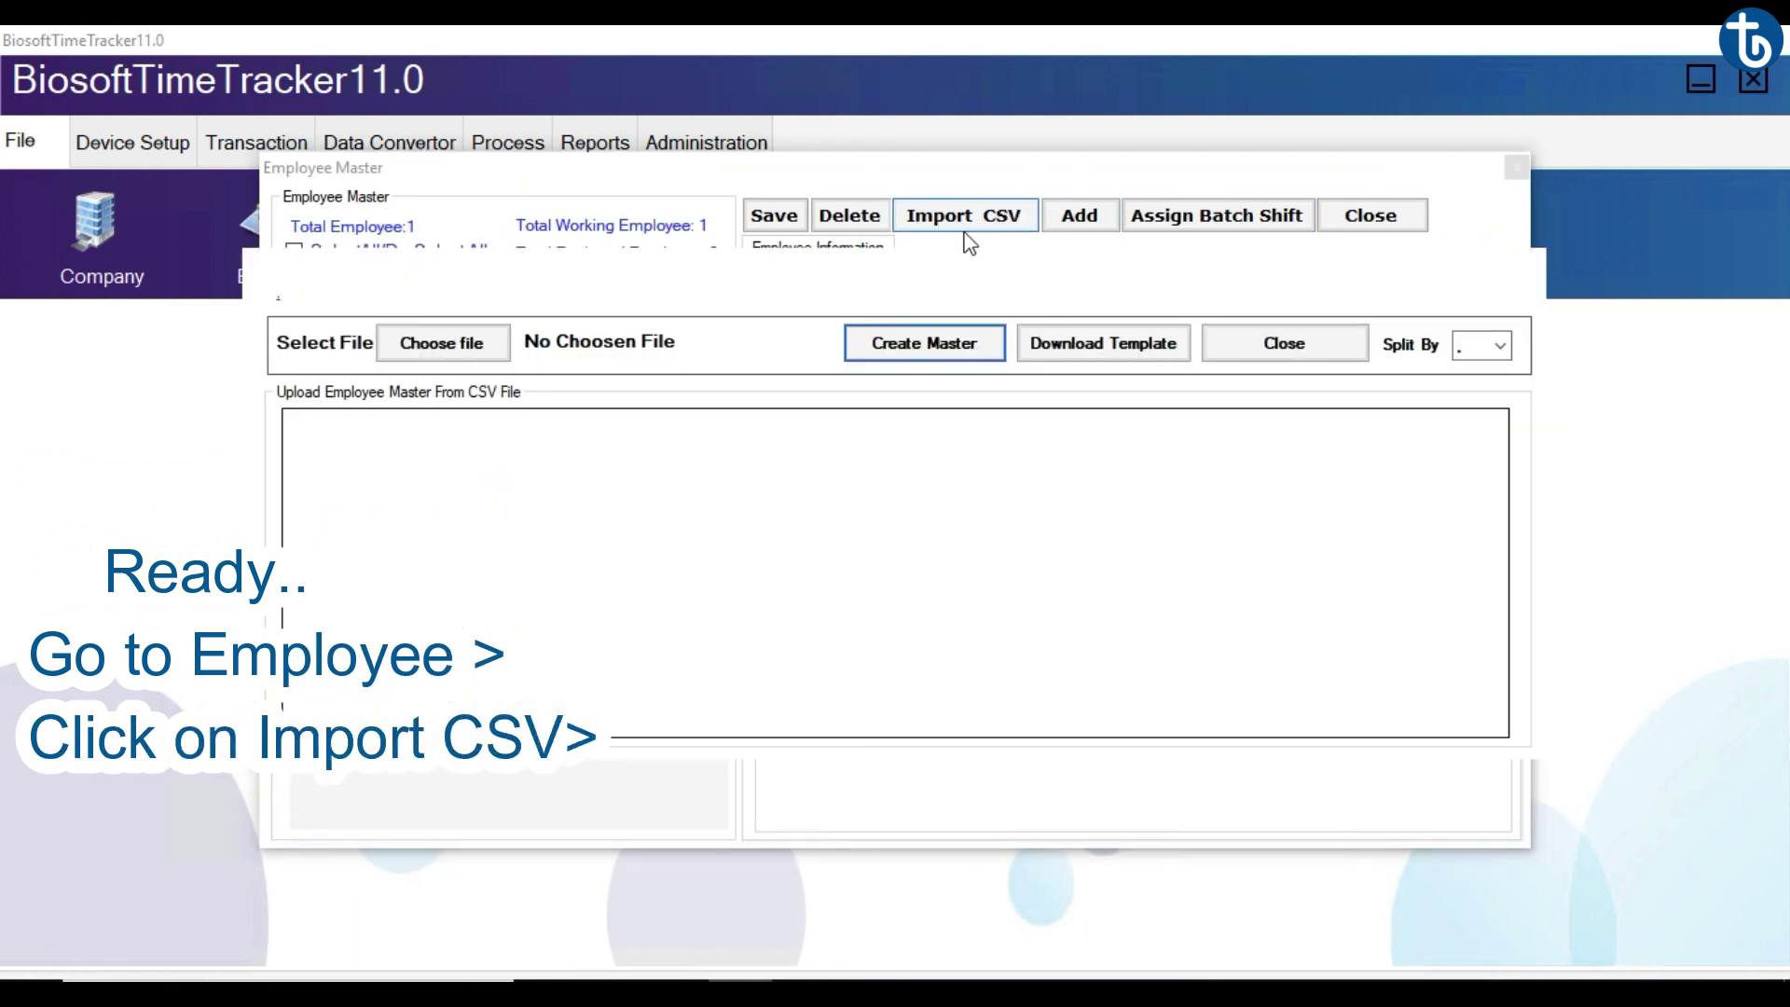
left_click(467, 351)
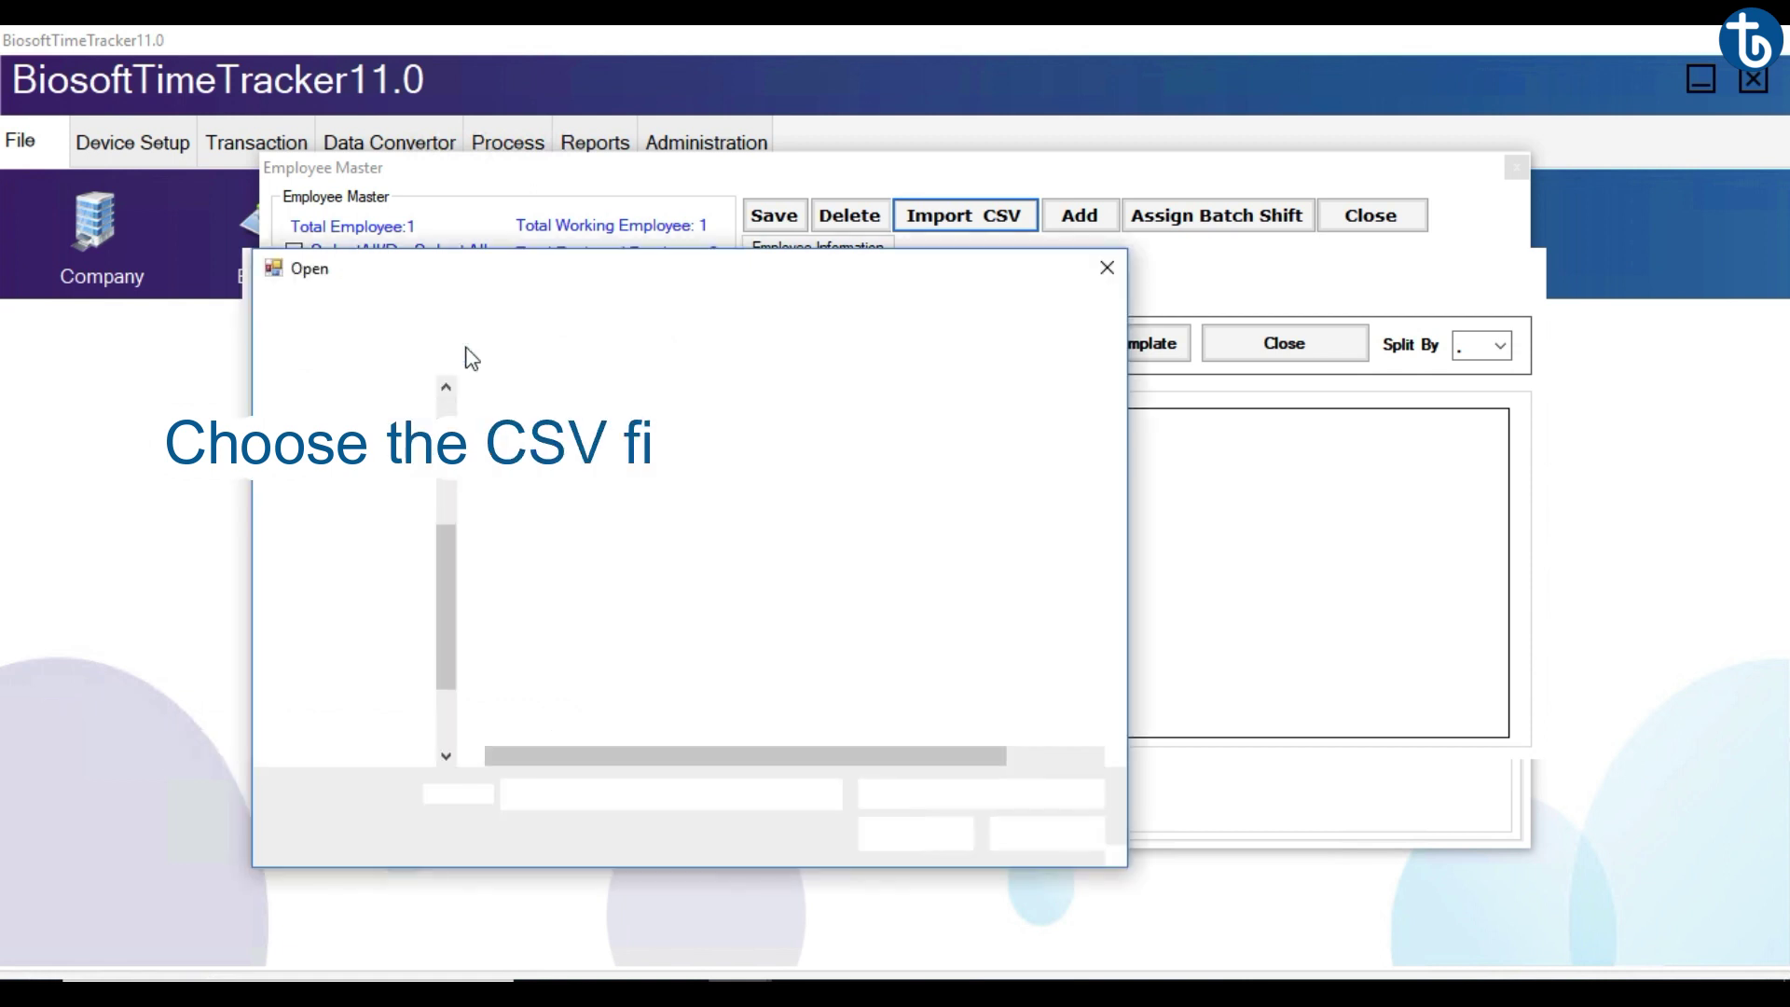
left_click(368, 716)
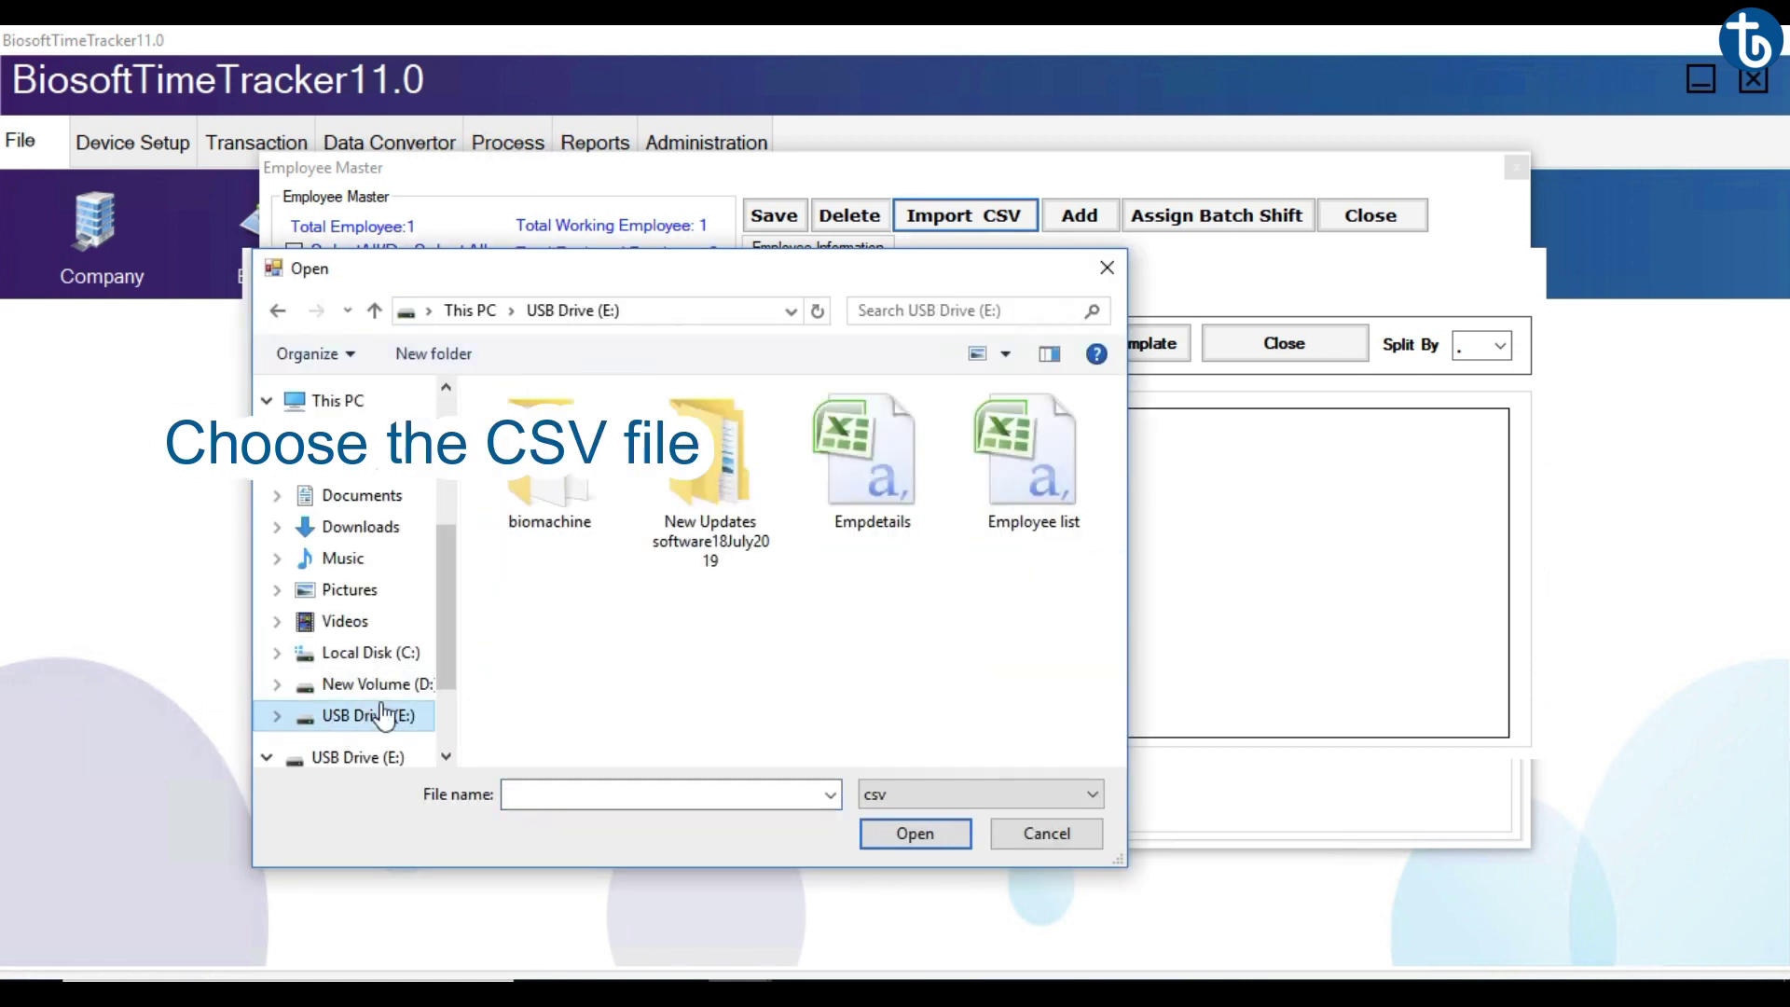
double_click(892, 463)
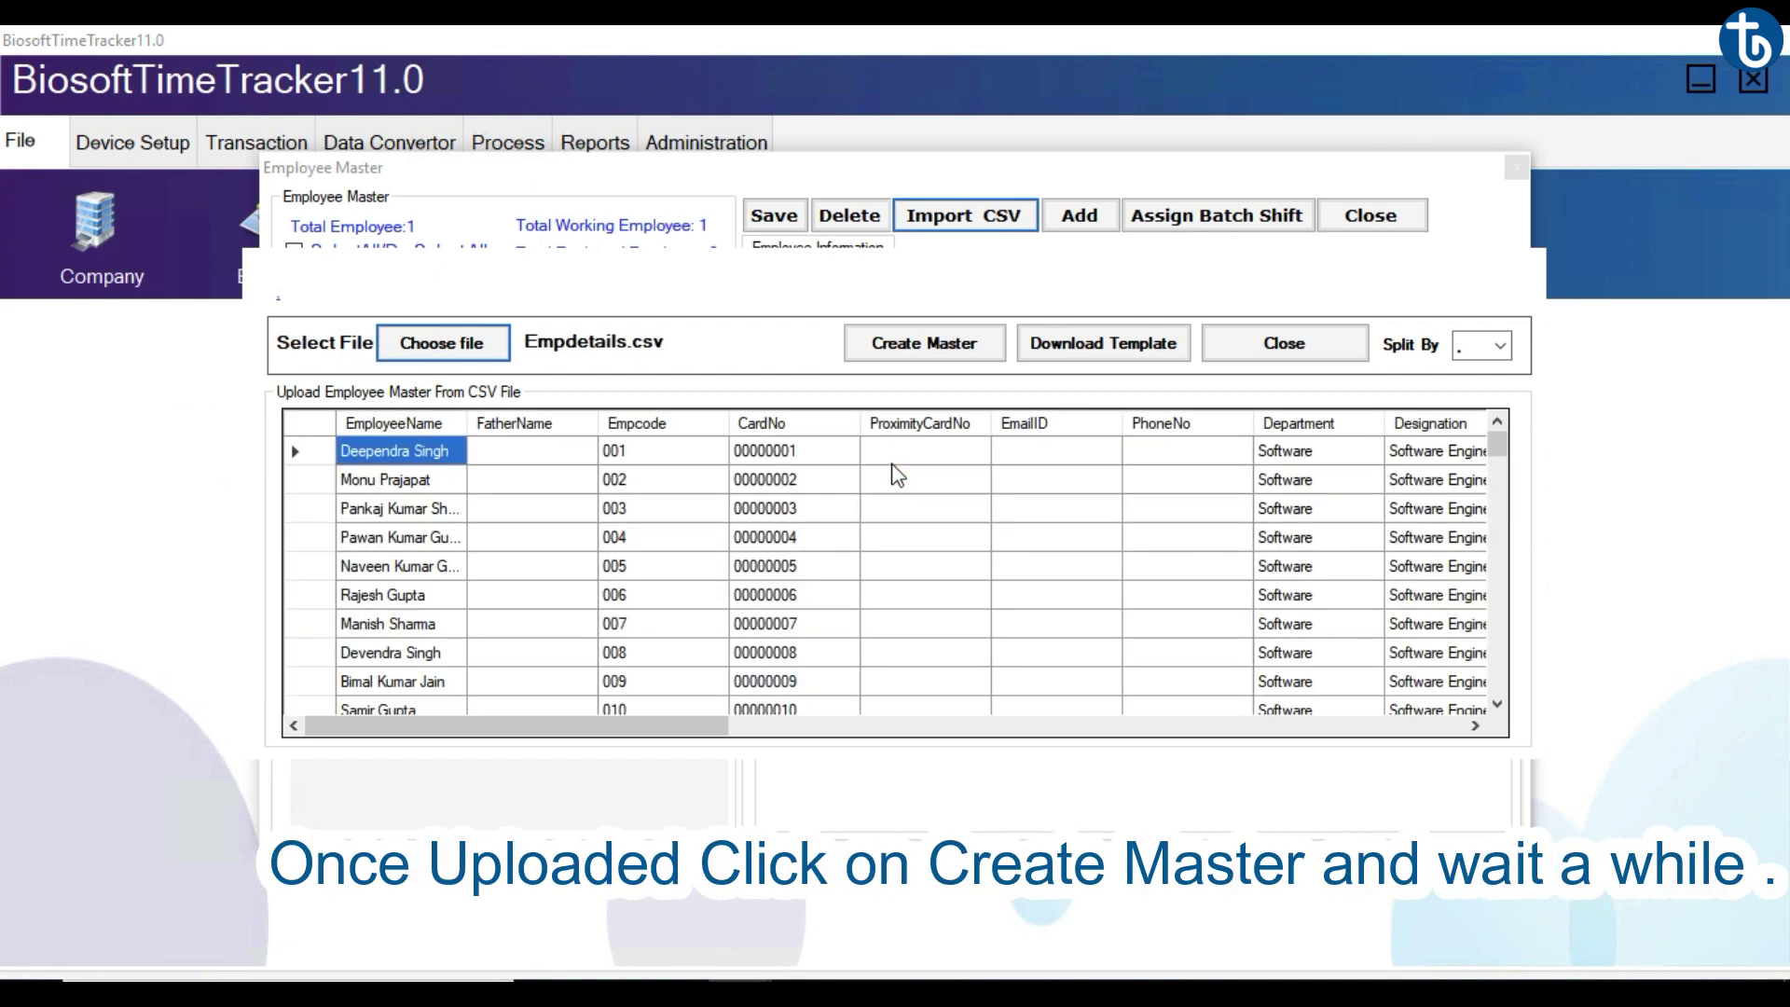
left_click(930, 354)
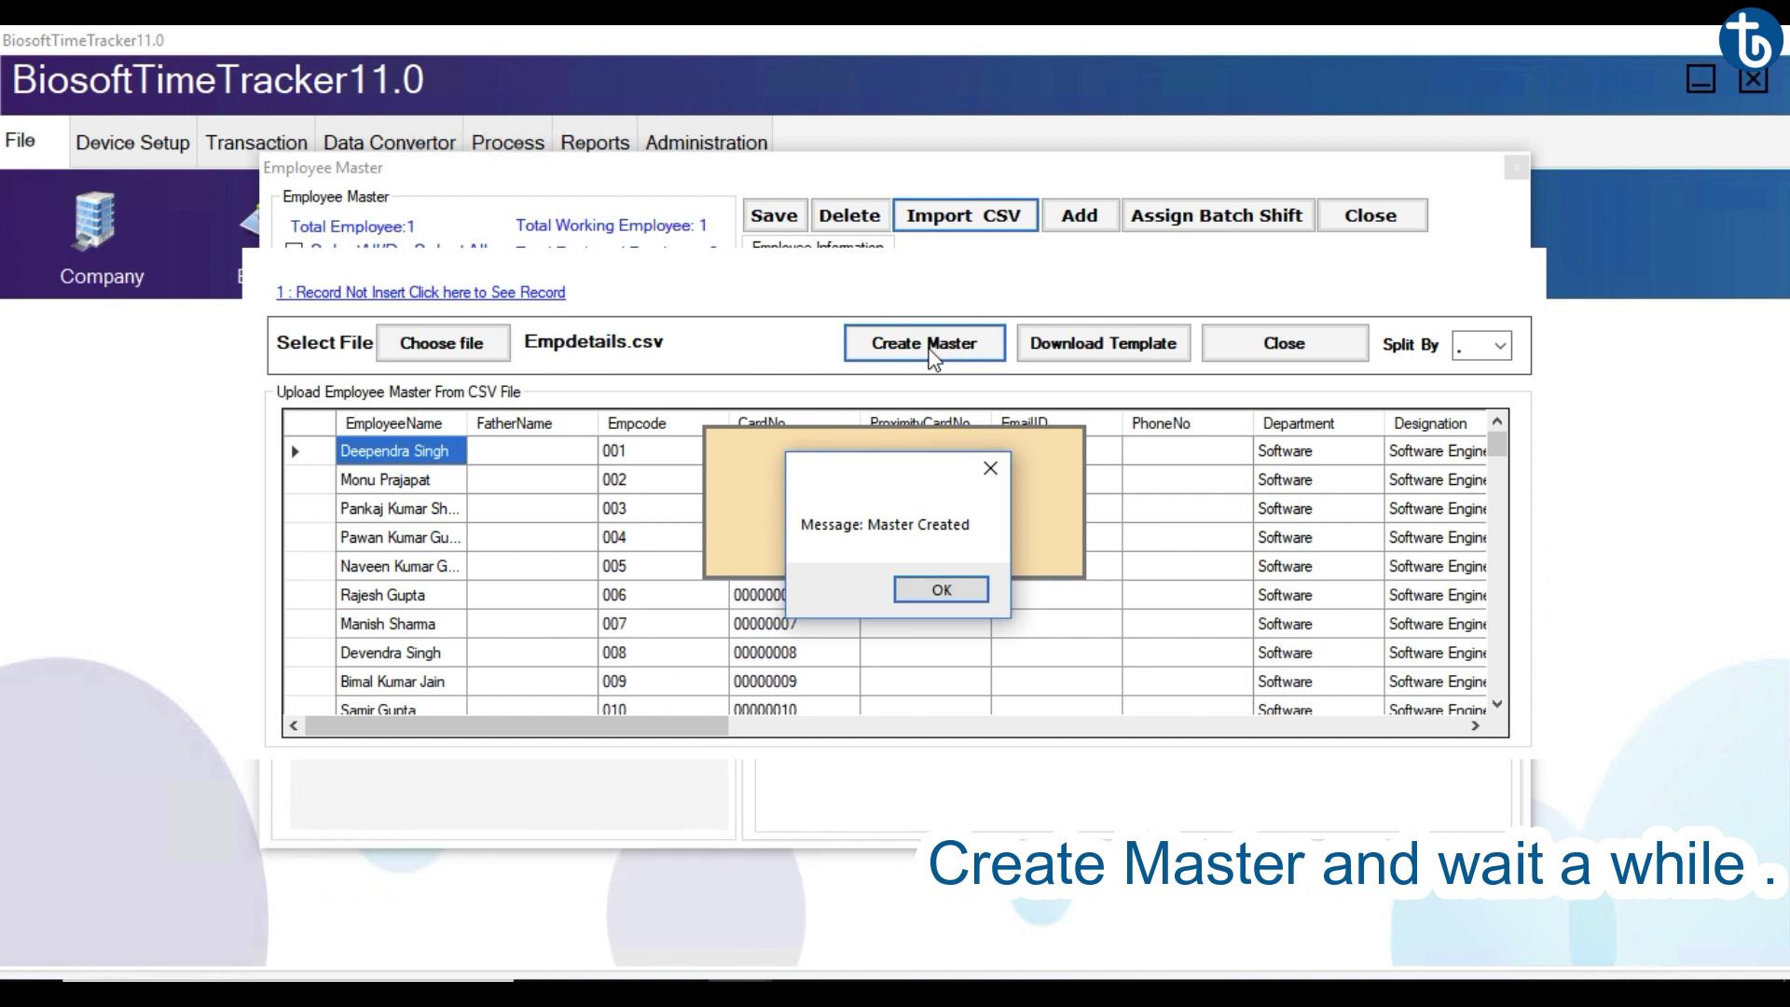
left_click(940, 591)
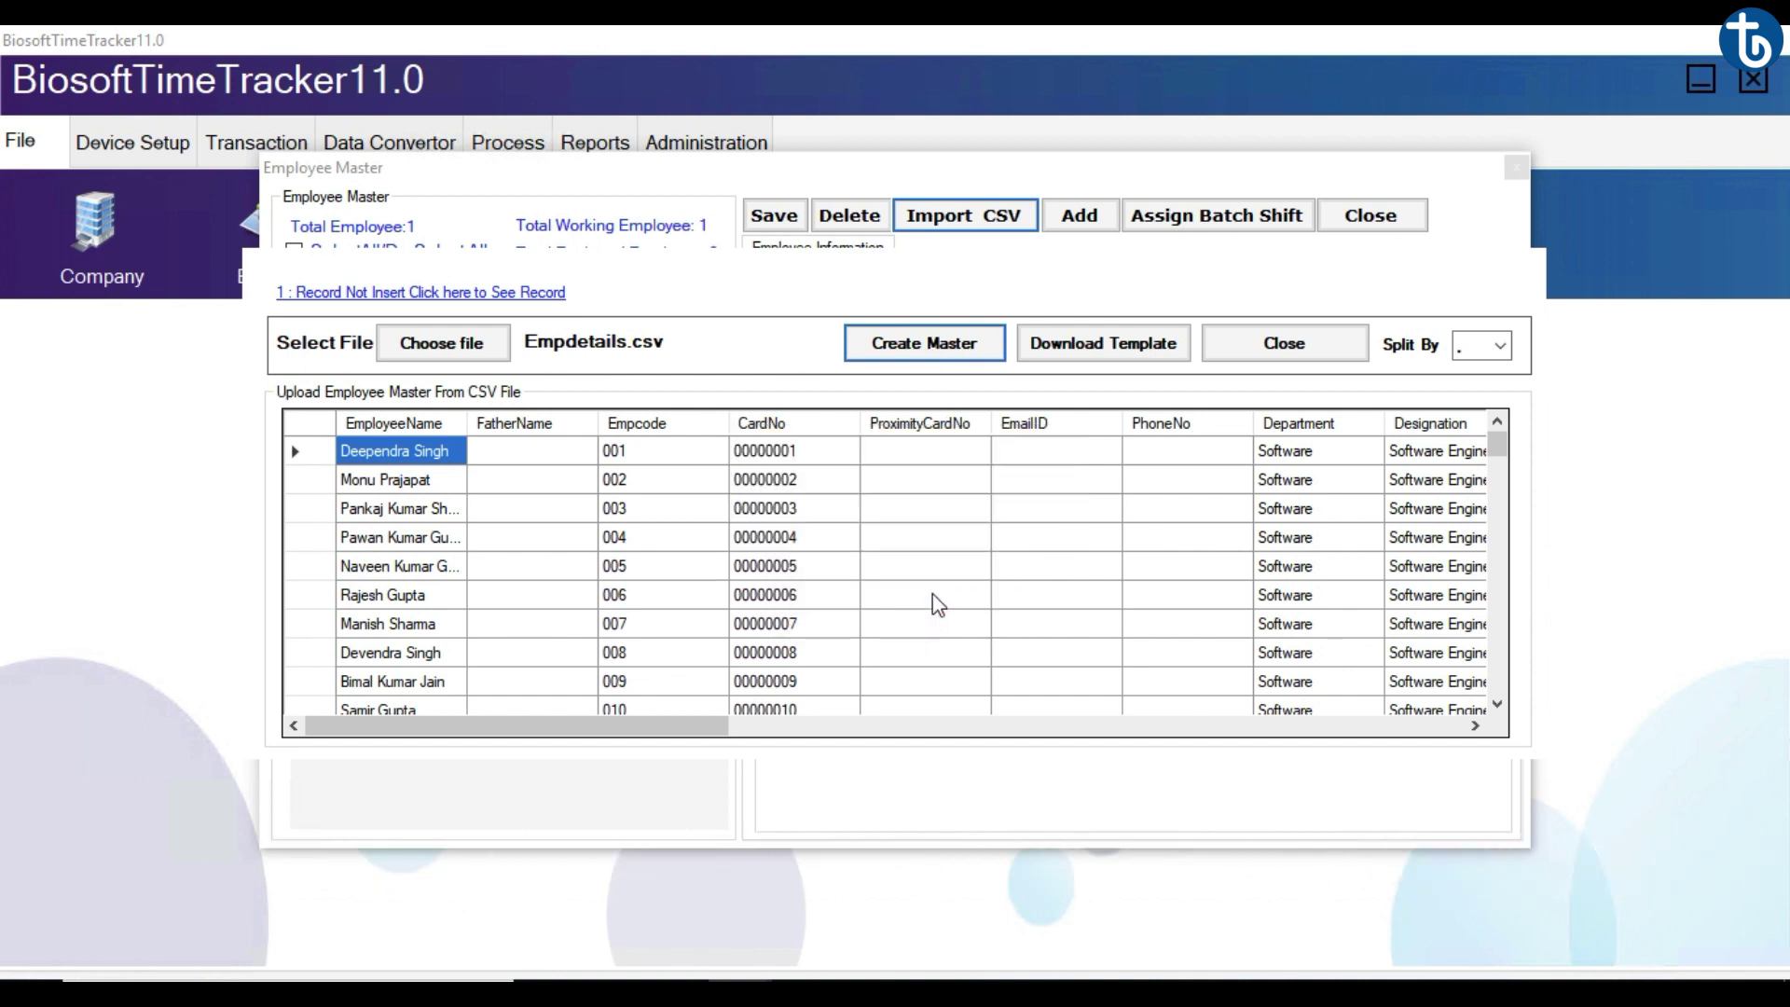
left_click(1284, 343)
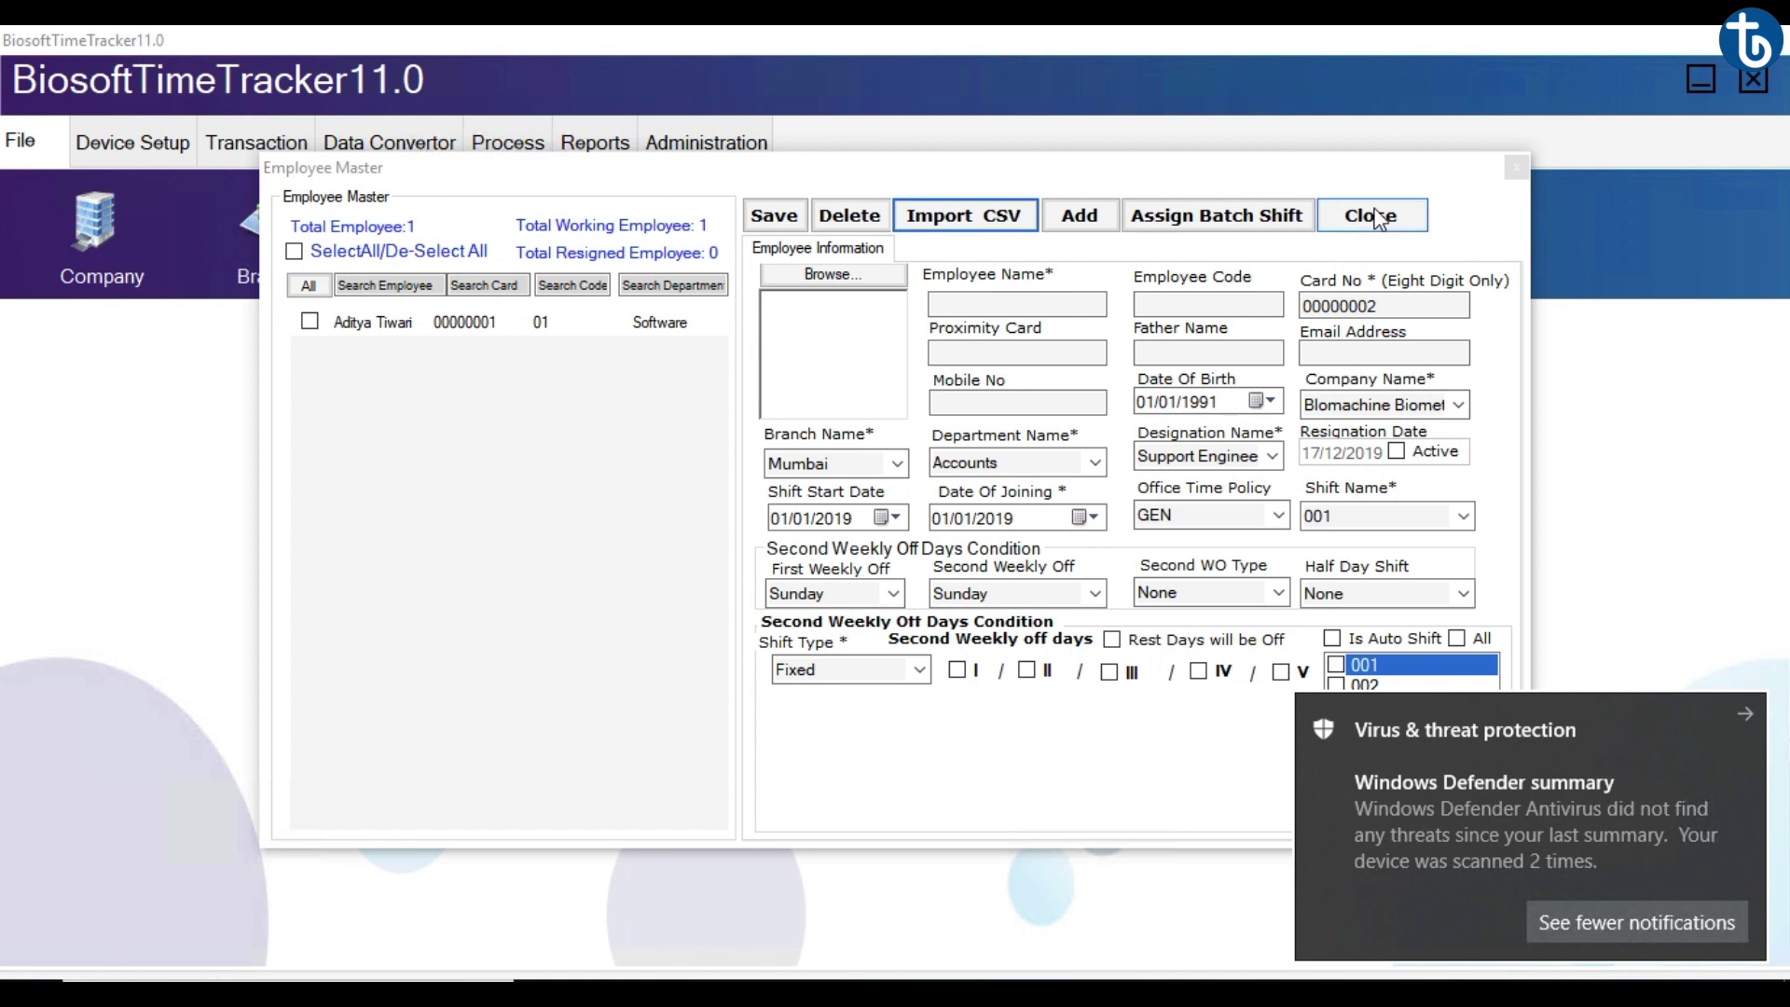
- Reopen Employee Master, confirm it lists 101 employees, then move to Device Setup
left_click(1372, 215)
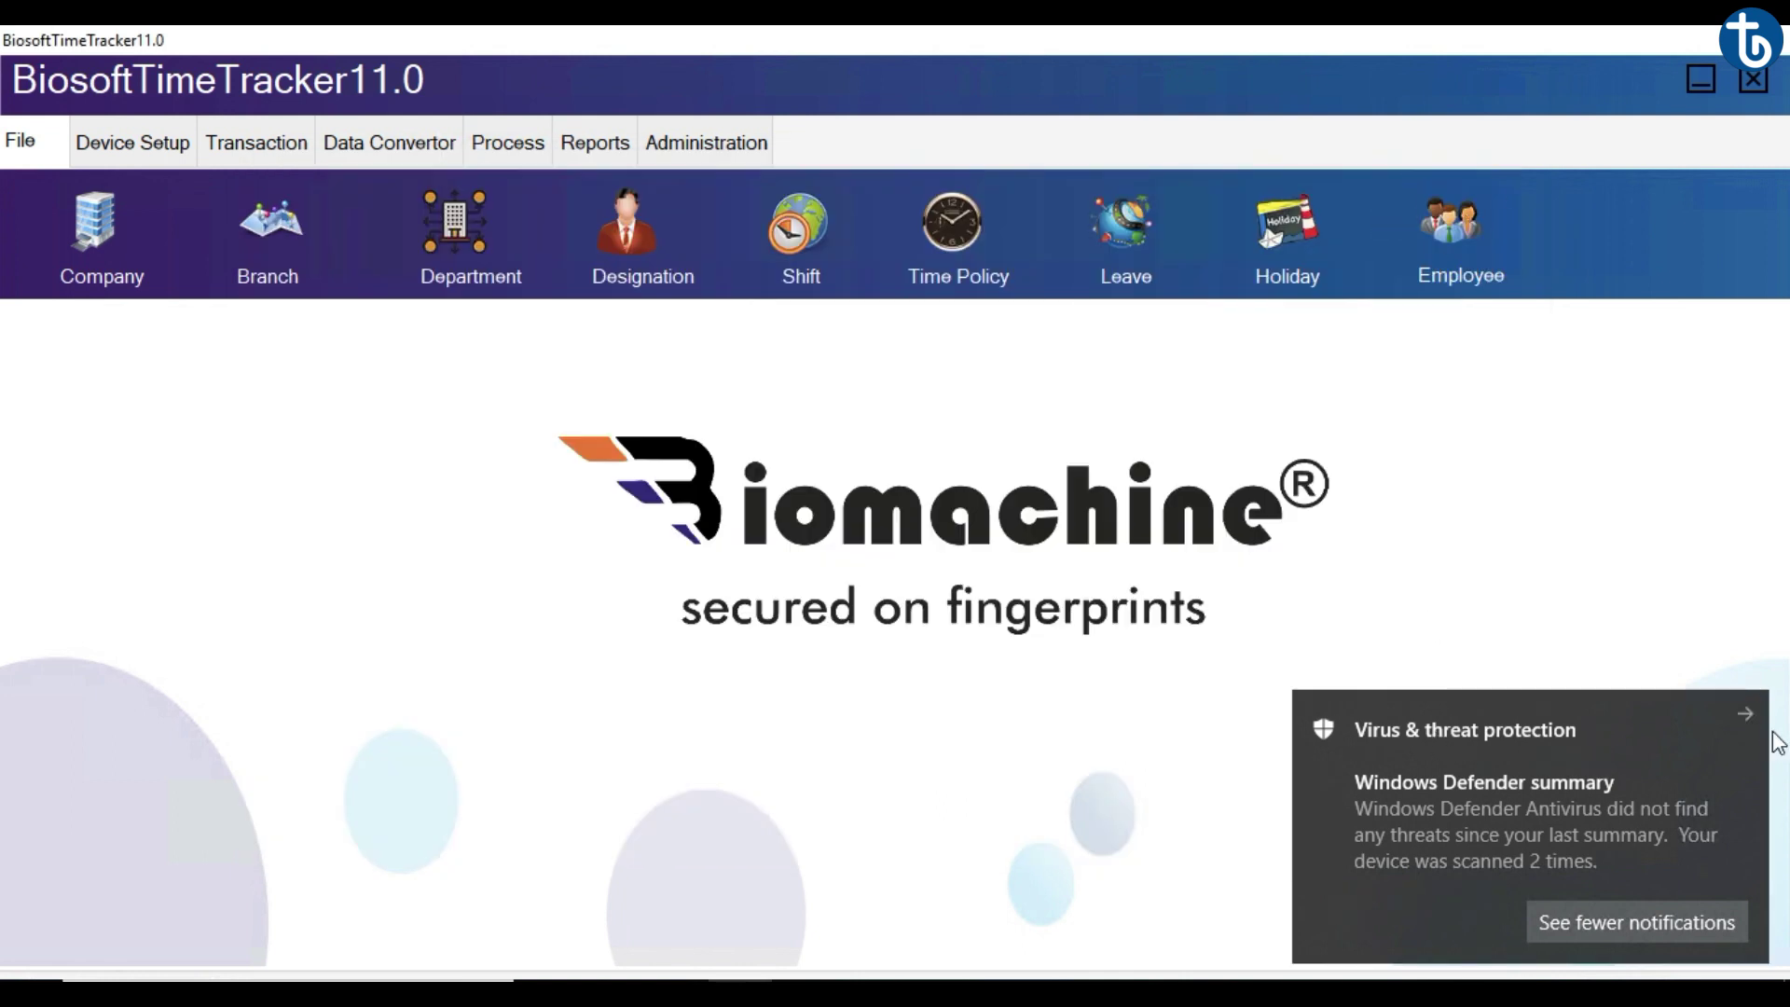
left_click(1454, 228)
scroll(357, 532, "down", 20)
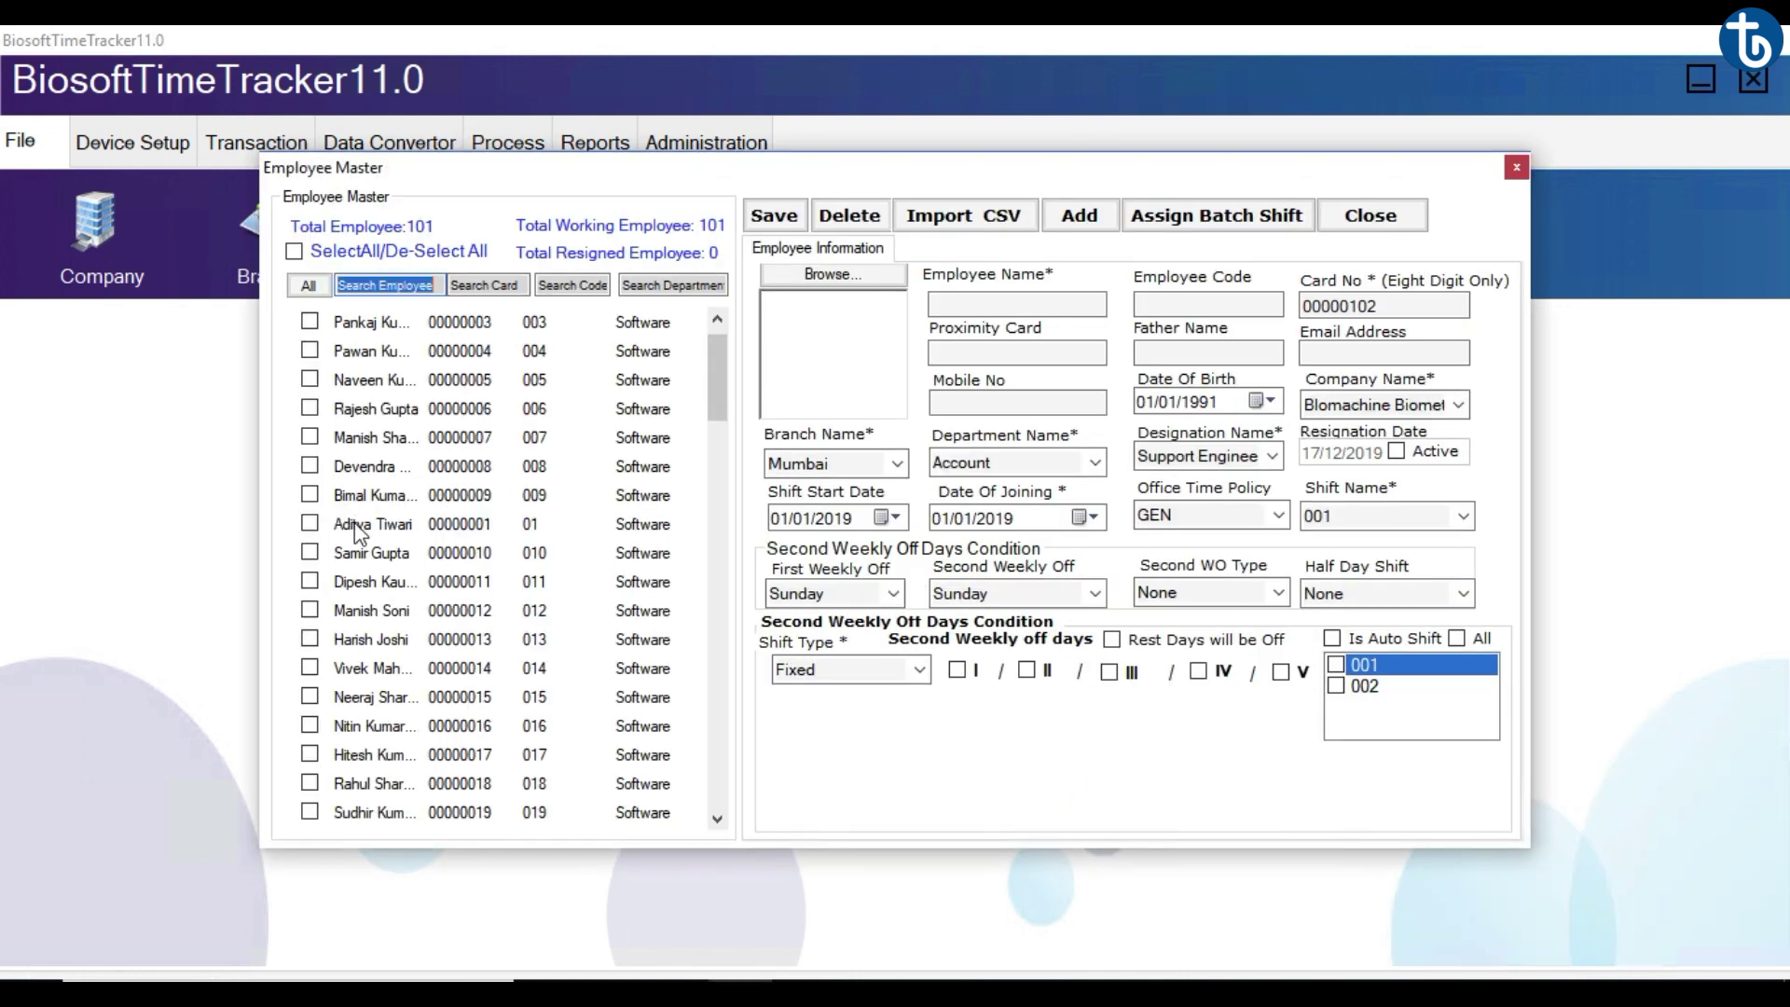
scroll(357, 533, "up", 20)
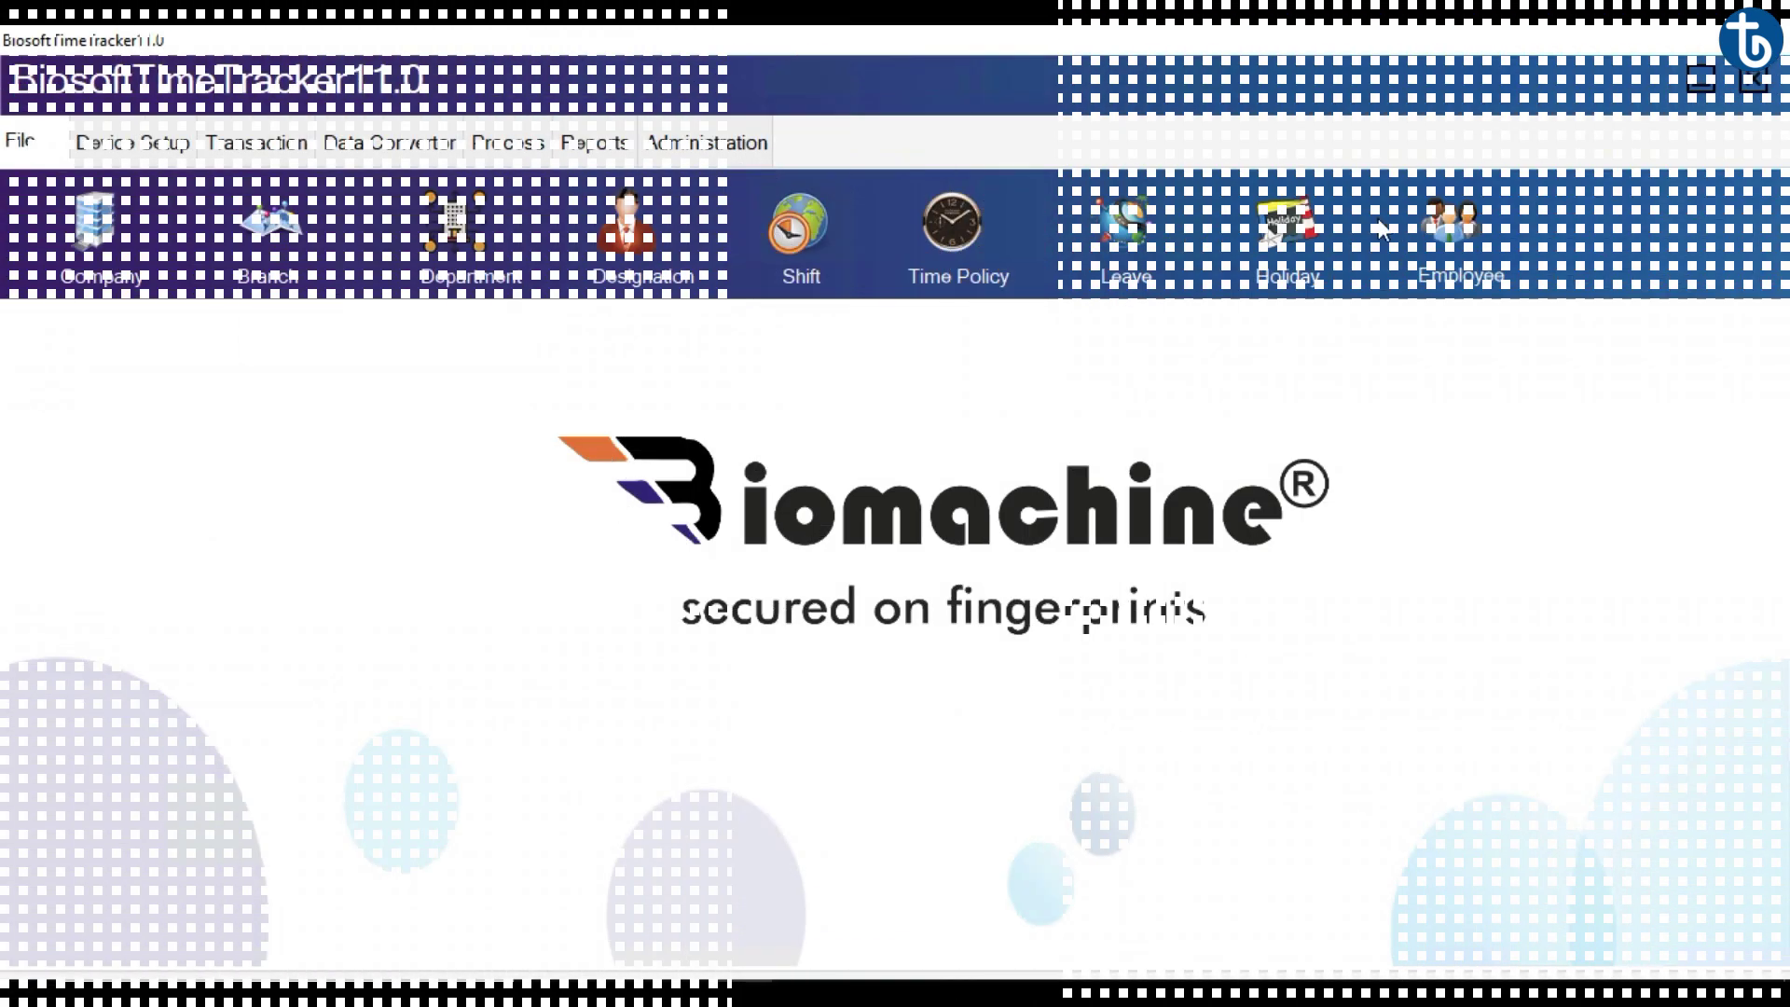
left_click(168, 161)
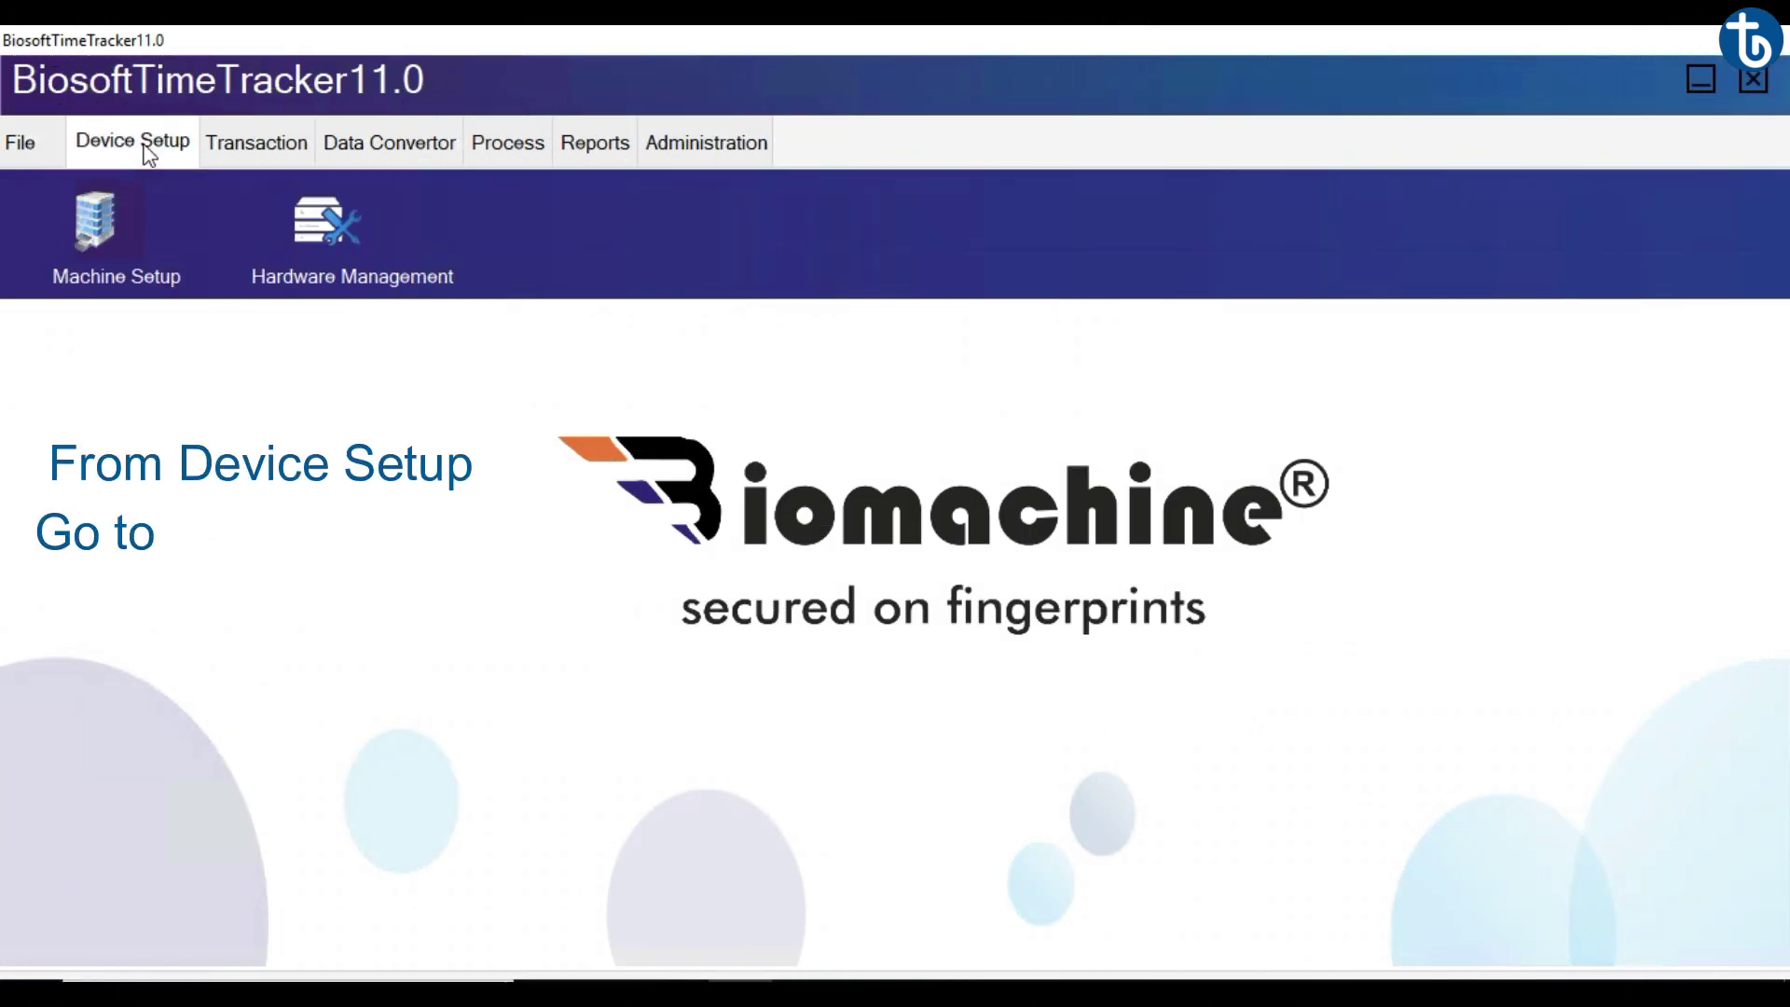
- Give device 1 serial number RSS231232343 and machine type BS-160 in Machine Management
left_click(106, 214)
left_click(536, 377)
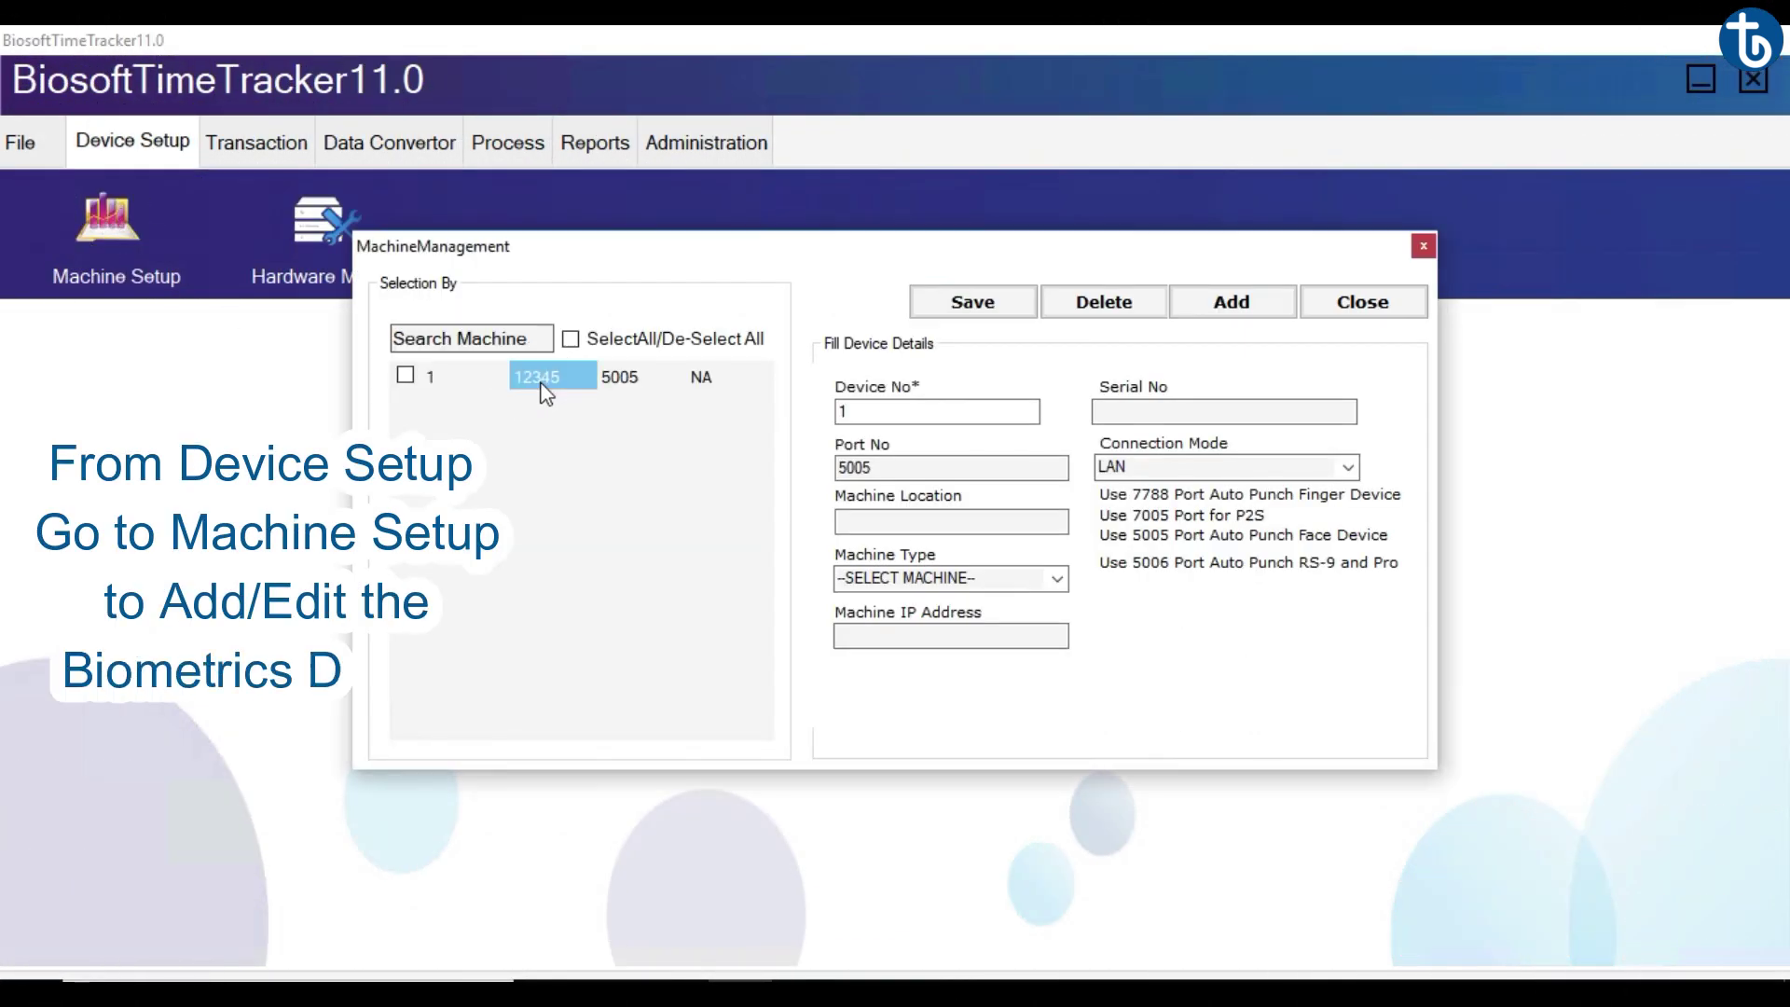
left_click(879, 408)
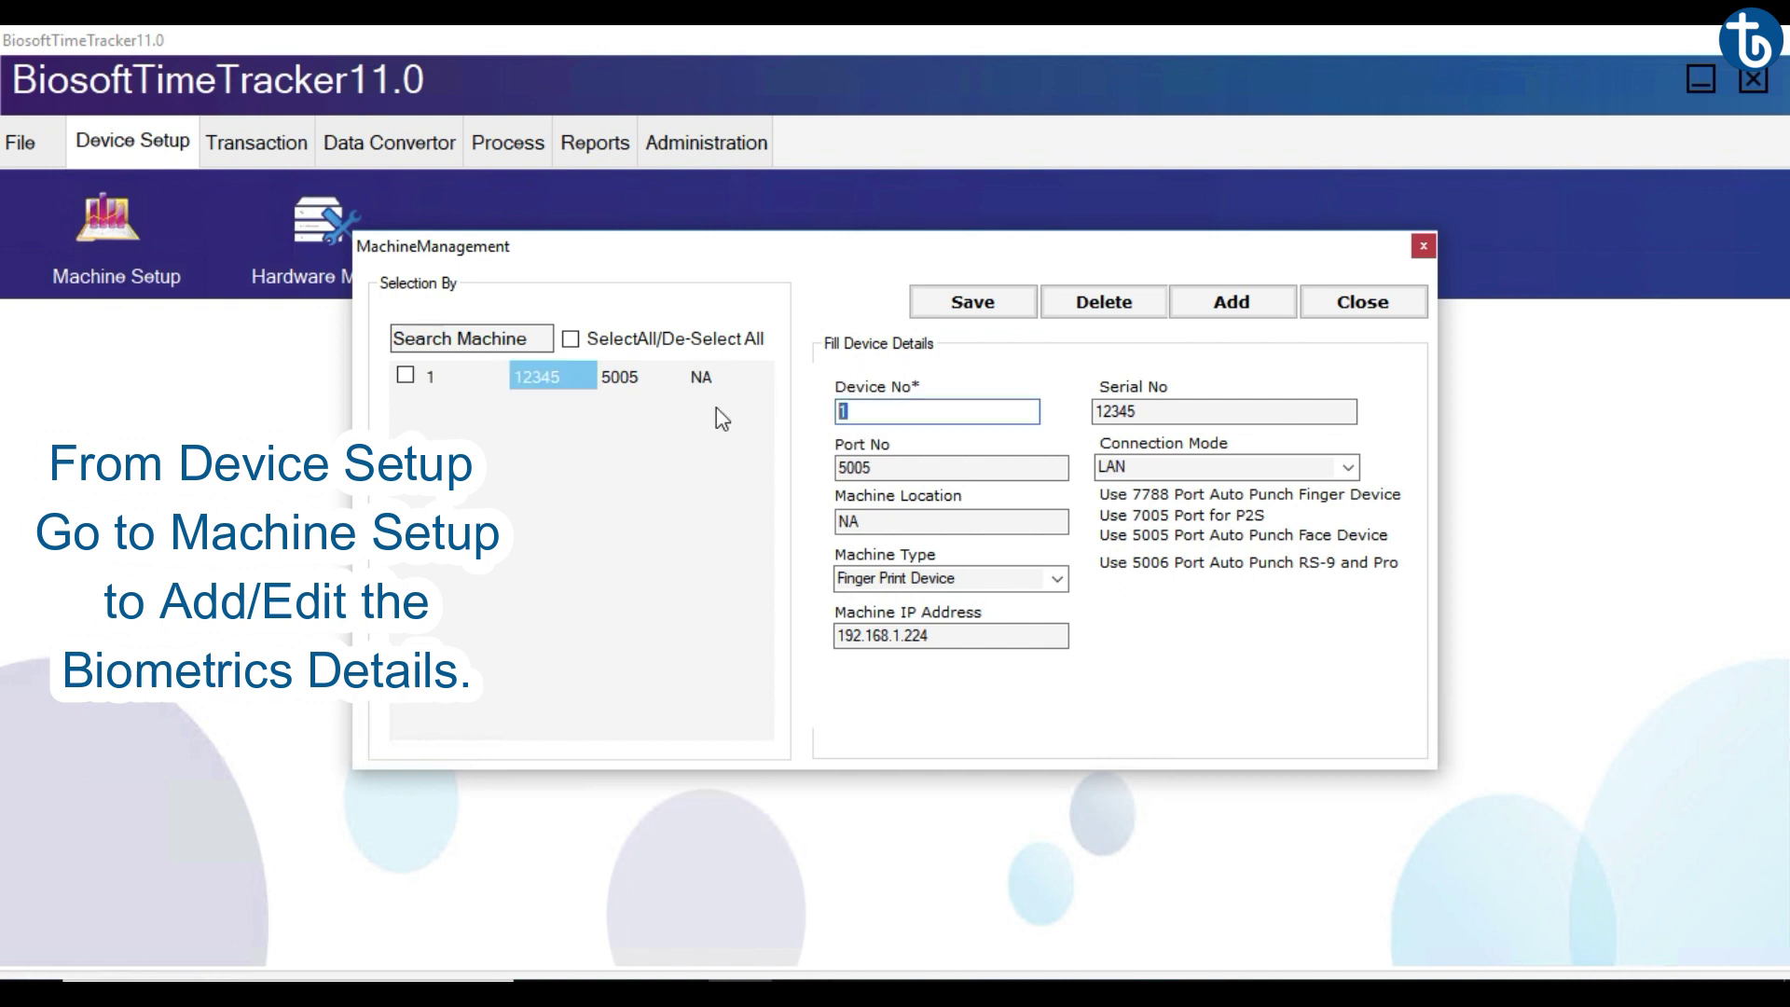
double_click(1199, 404)
type("RSS231232343")
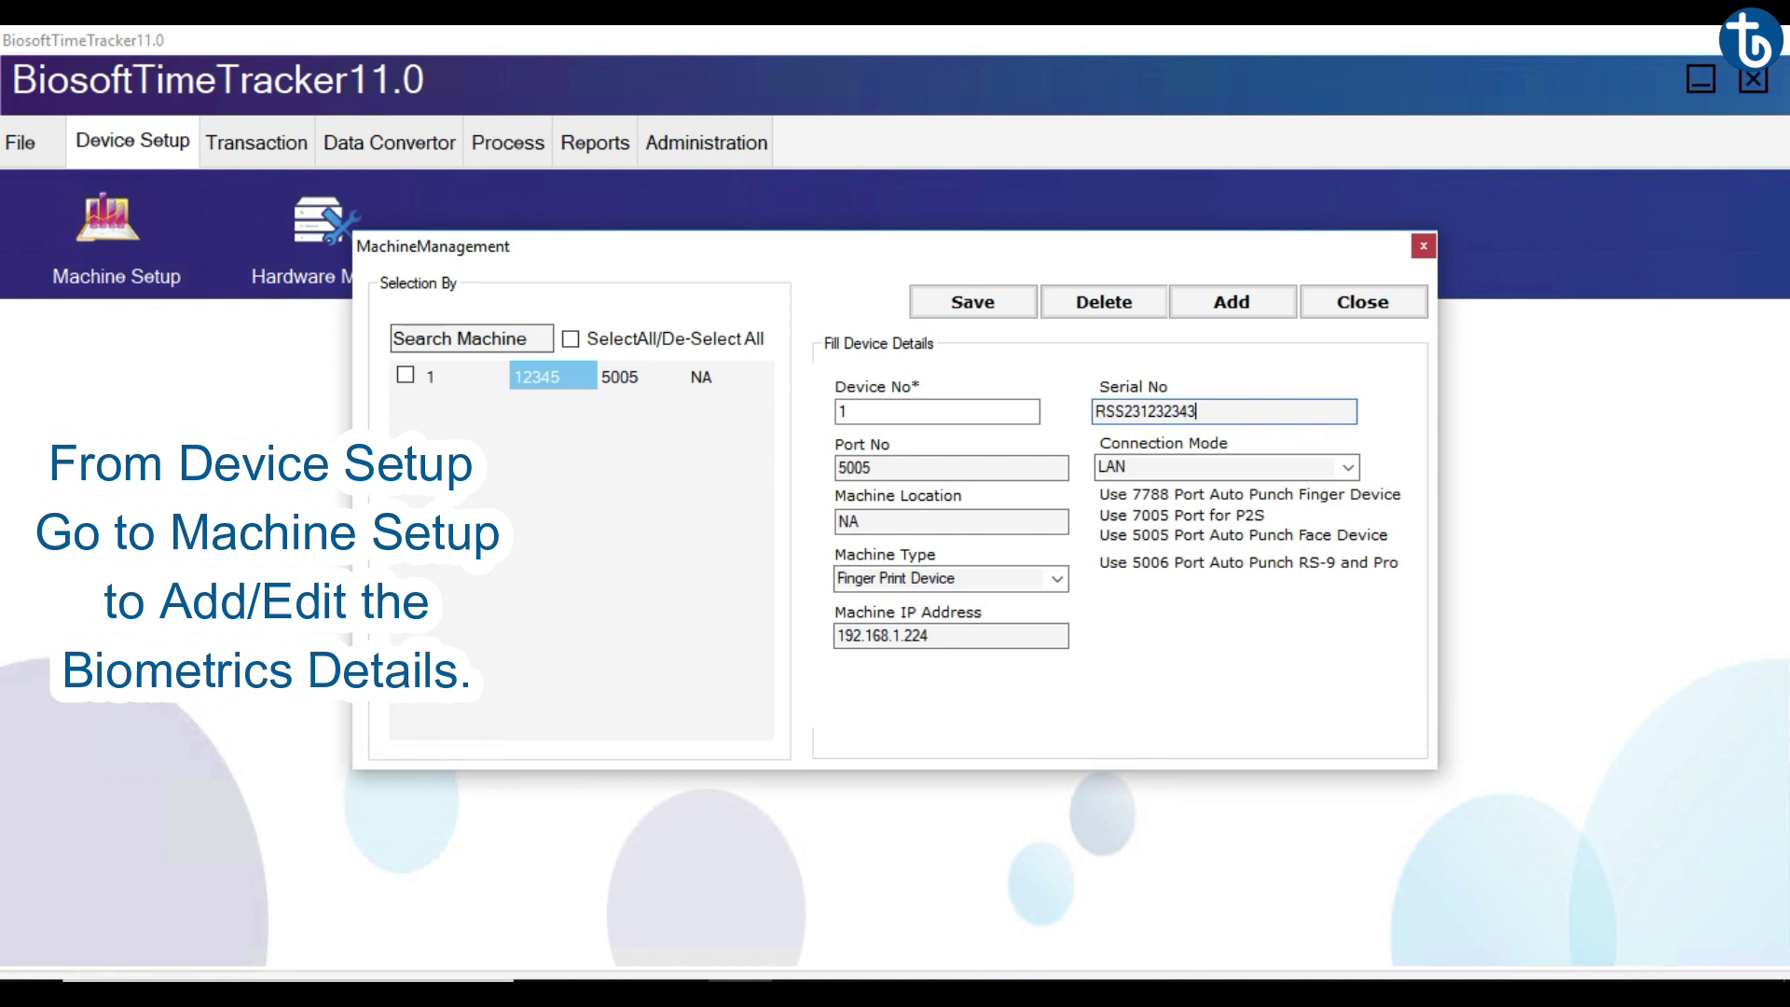
left_click(1061, 579)
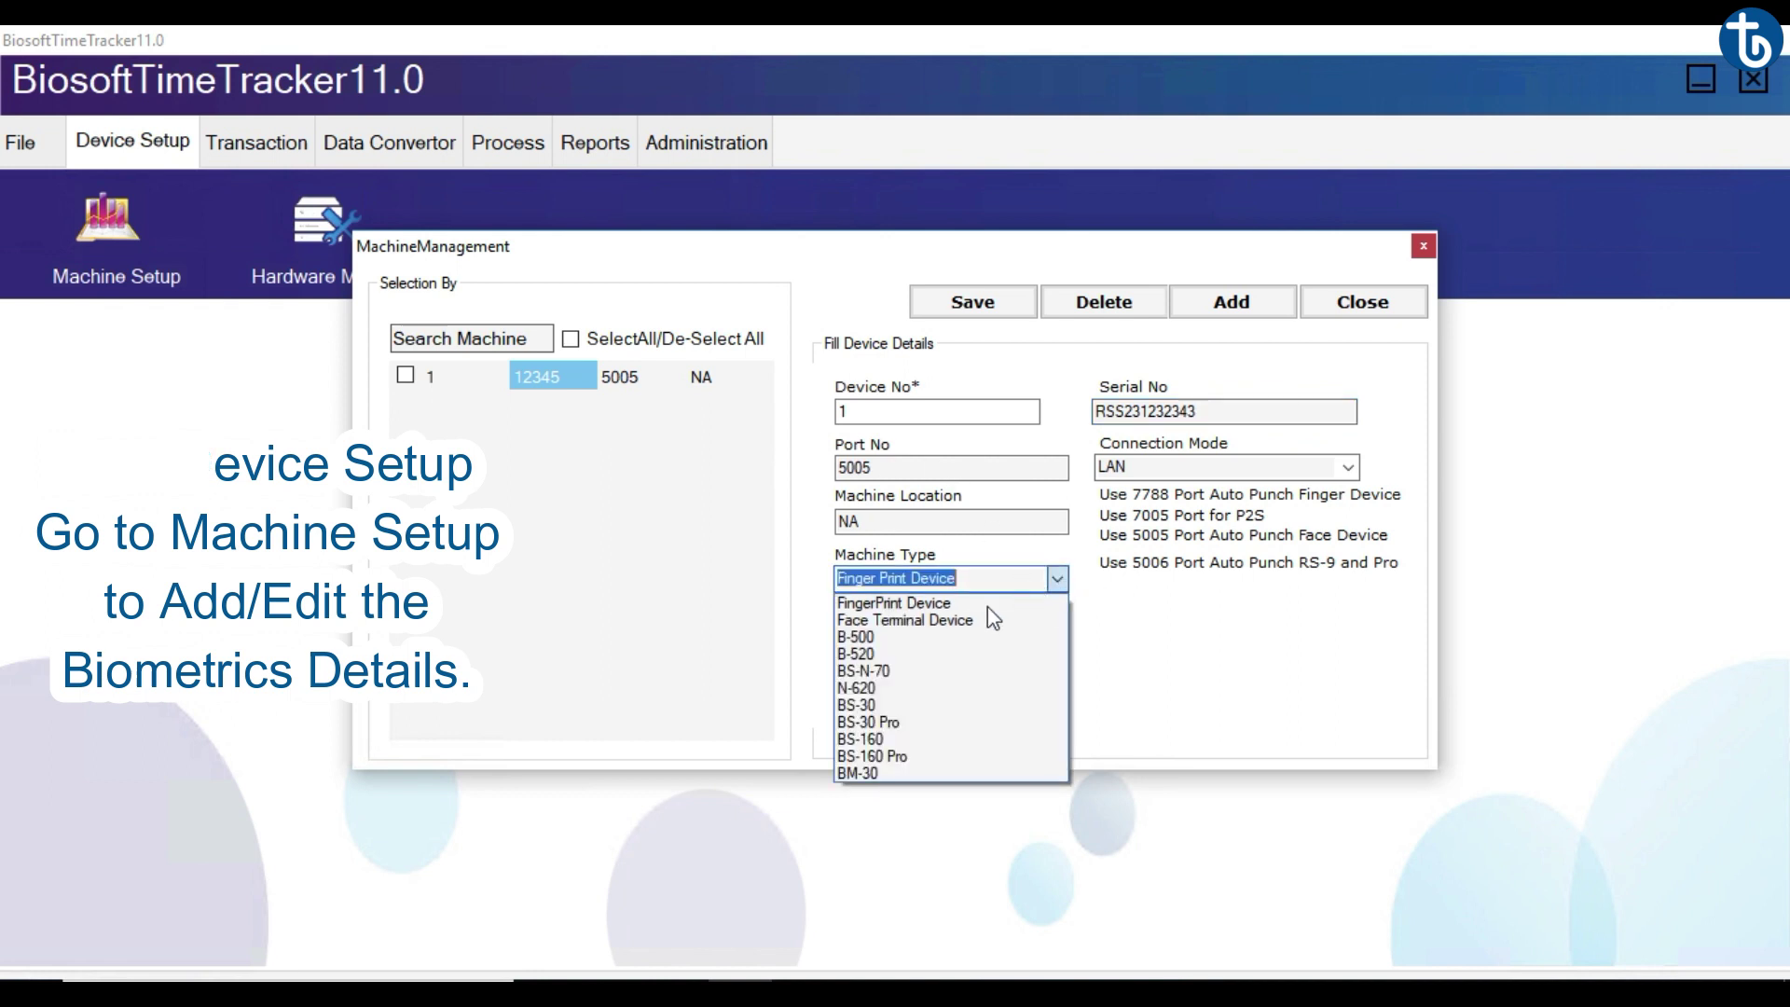
left_click(869, 740)
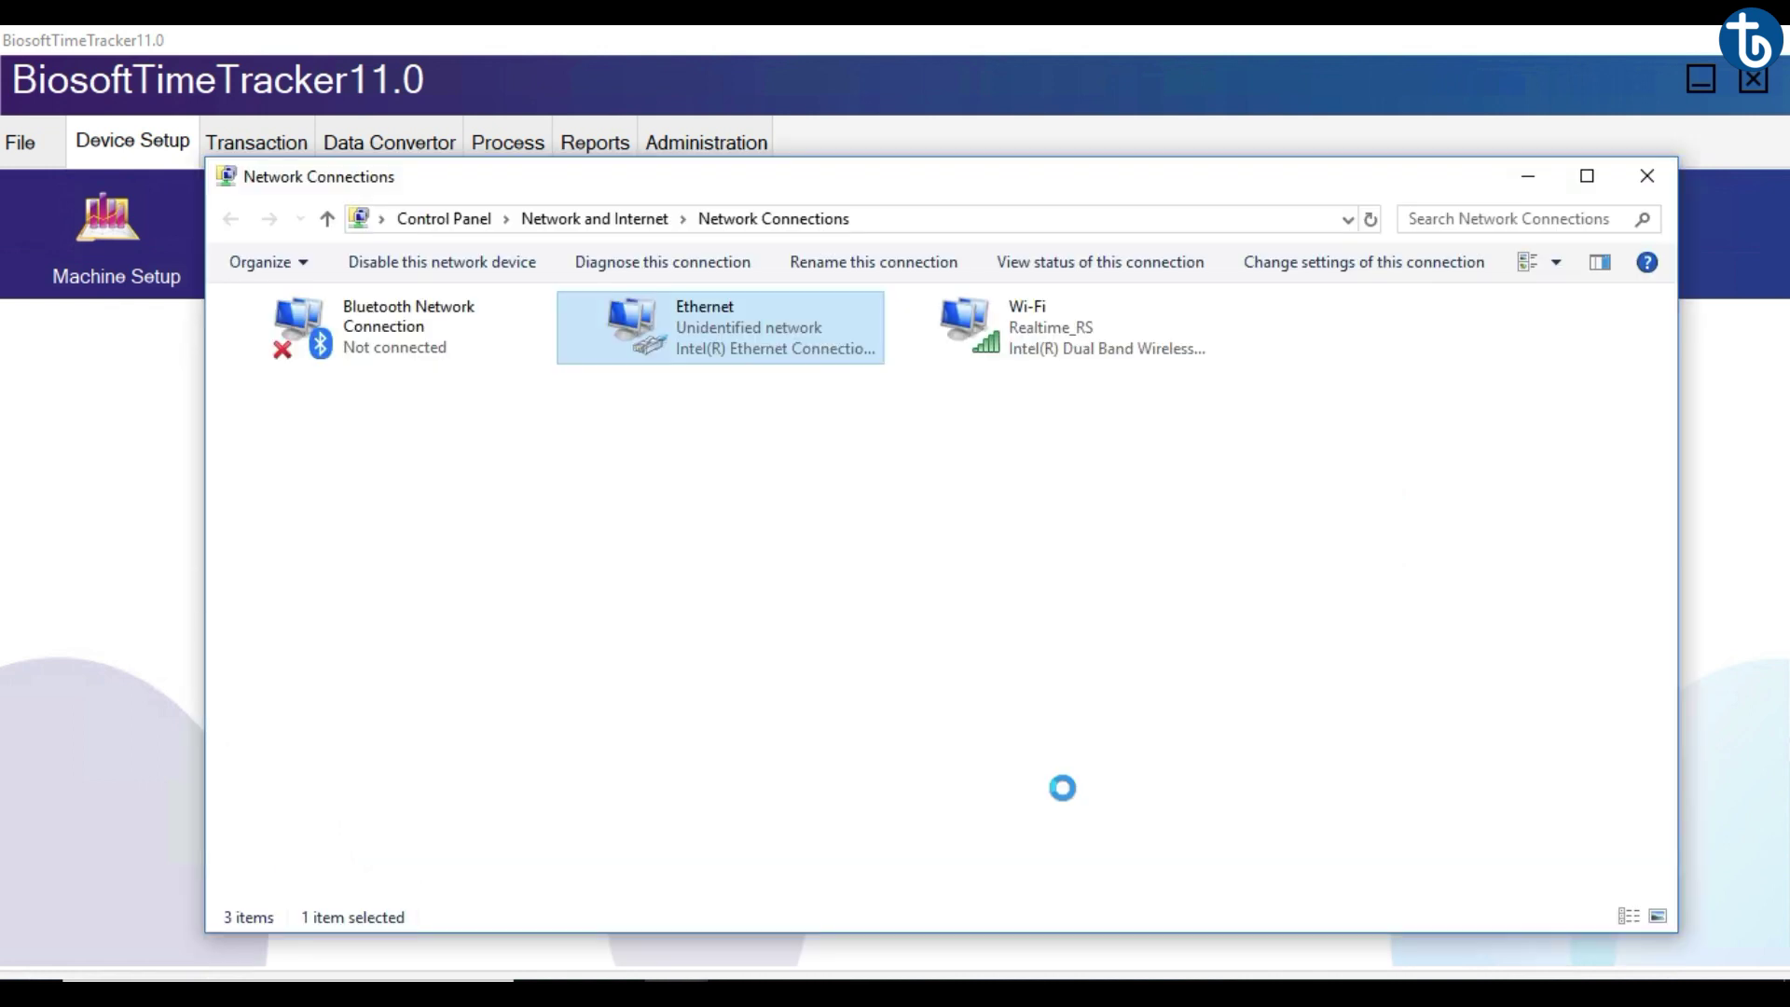
- Run a continuous ping to 192.168.1.100 and close the console once replies arrive
key("super+r")
type("ping 192")
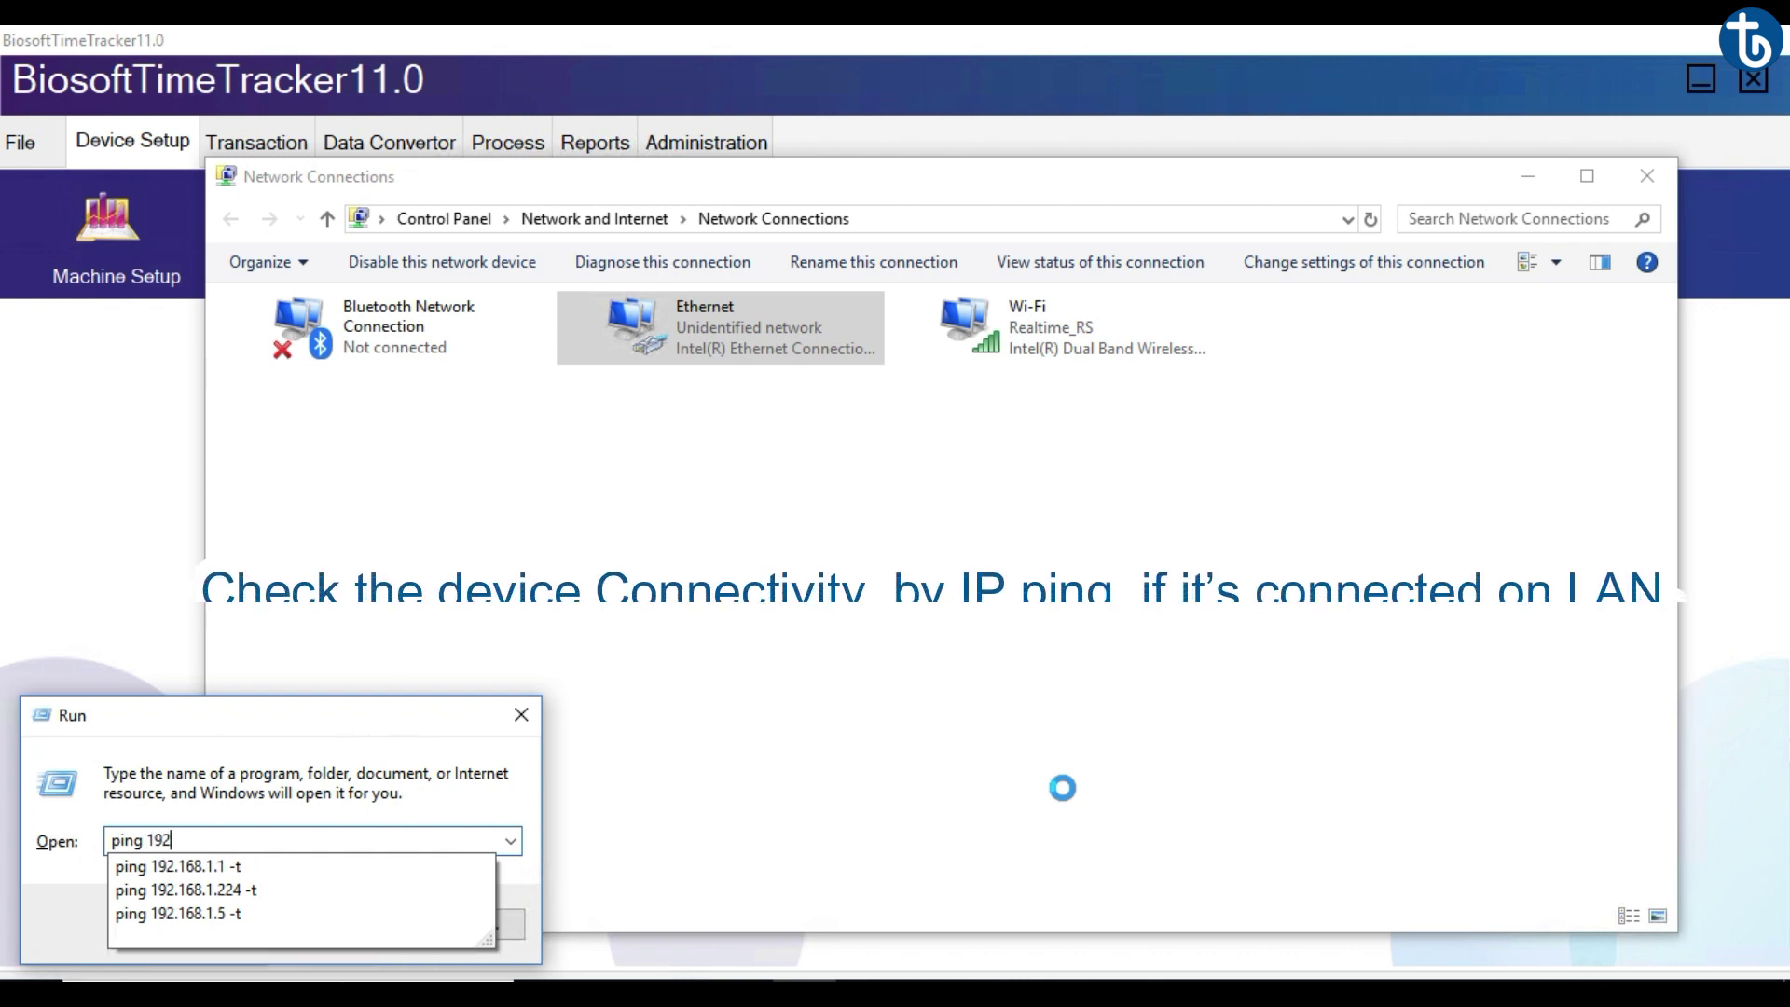
key("Down")
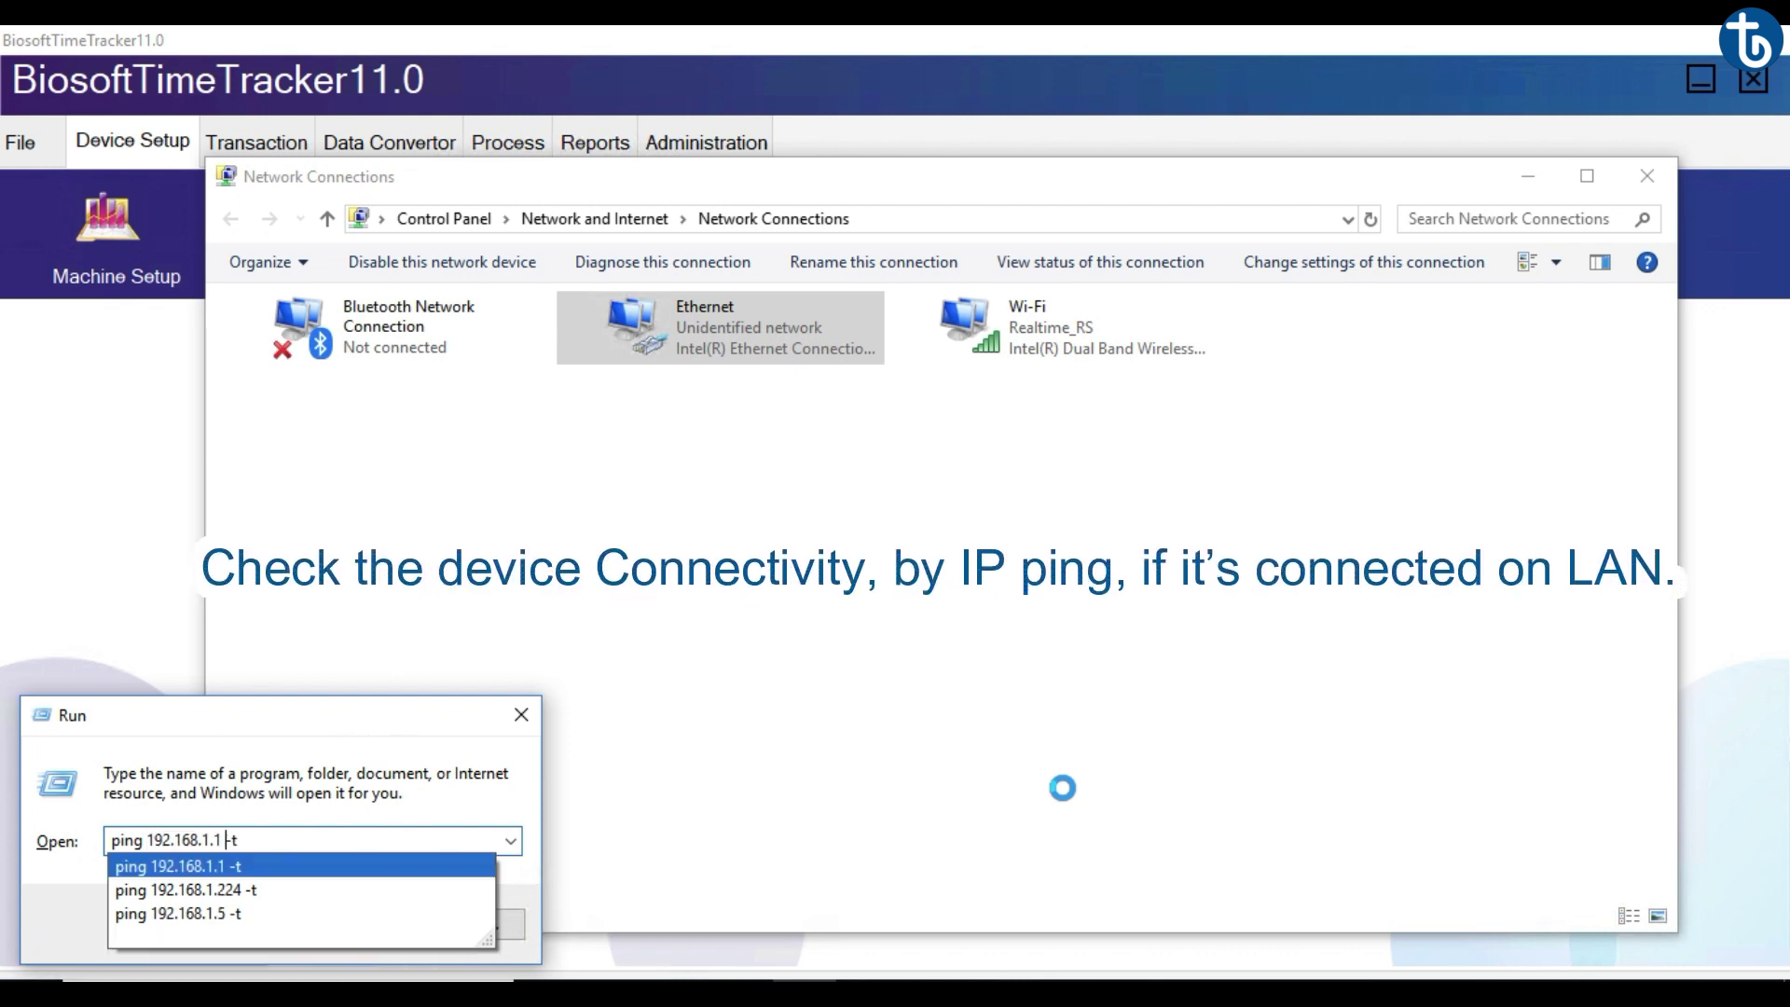
key("Left")
key("Left")
key("Left")
type("00")
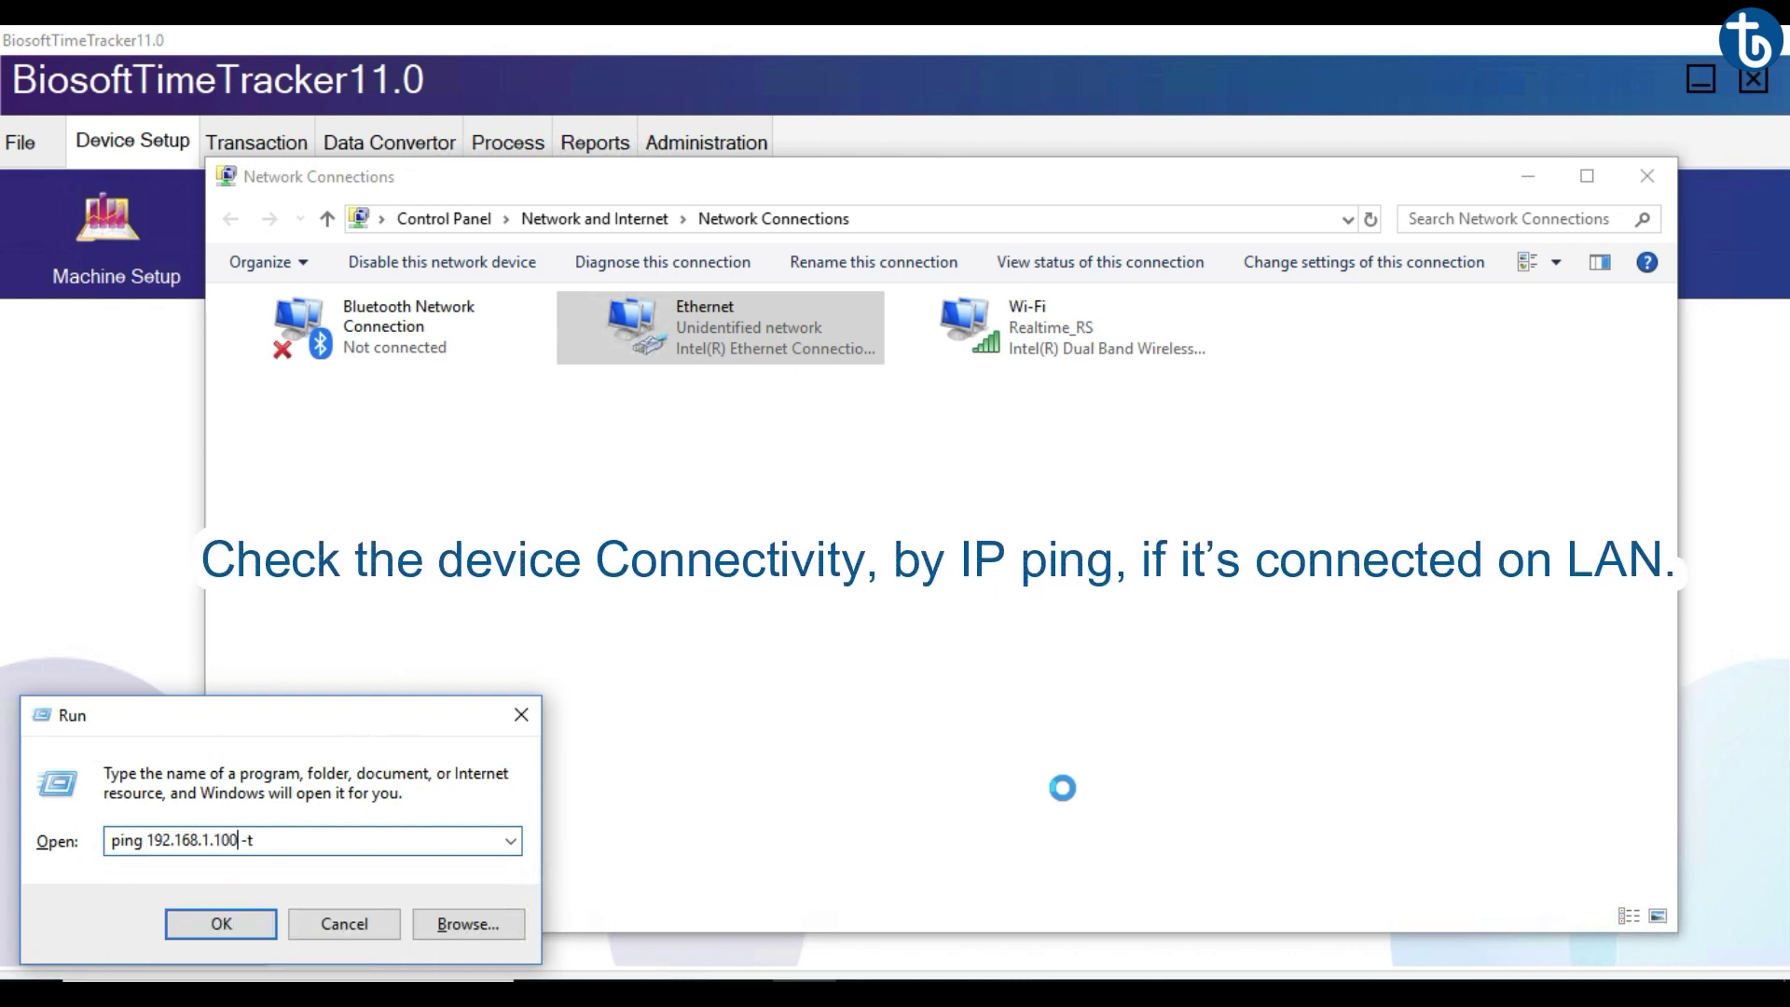
key("Return")
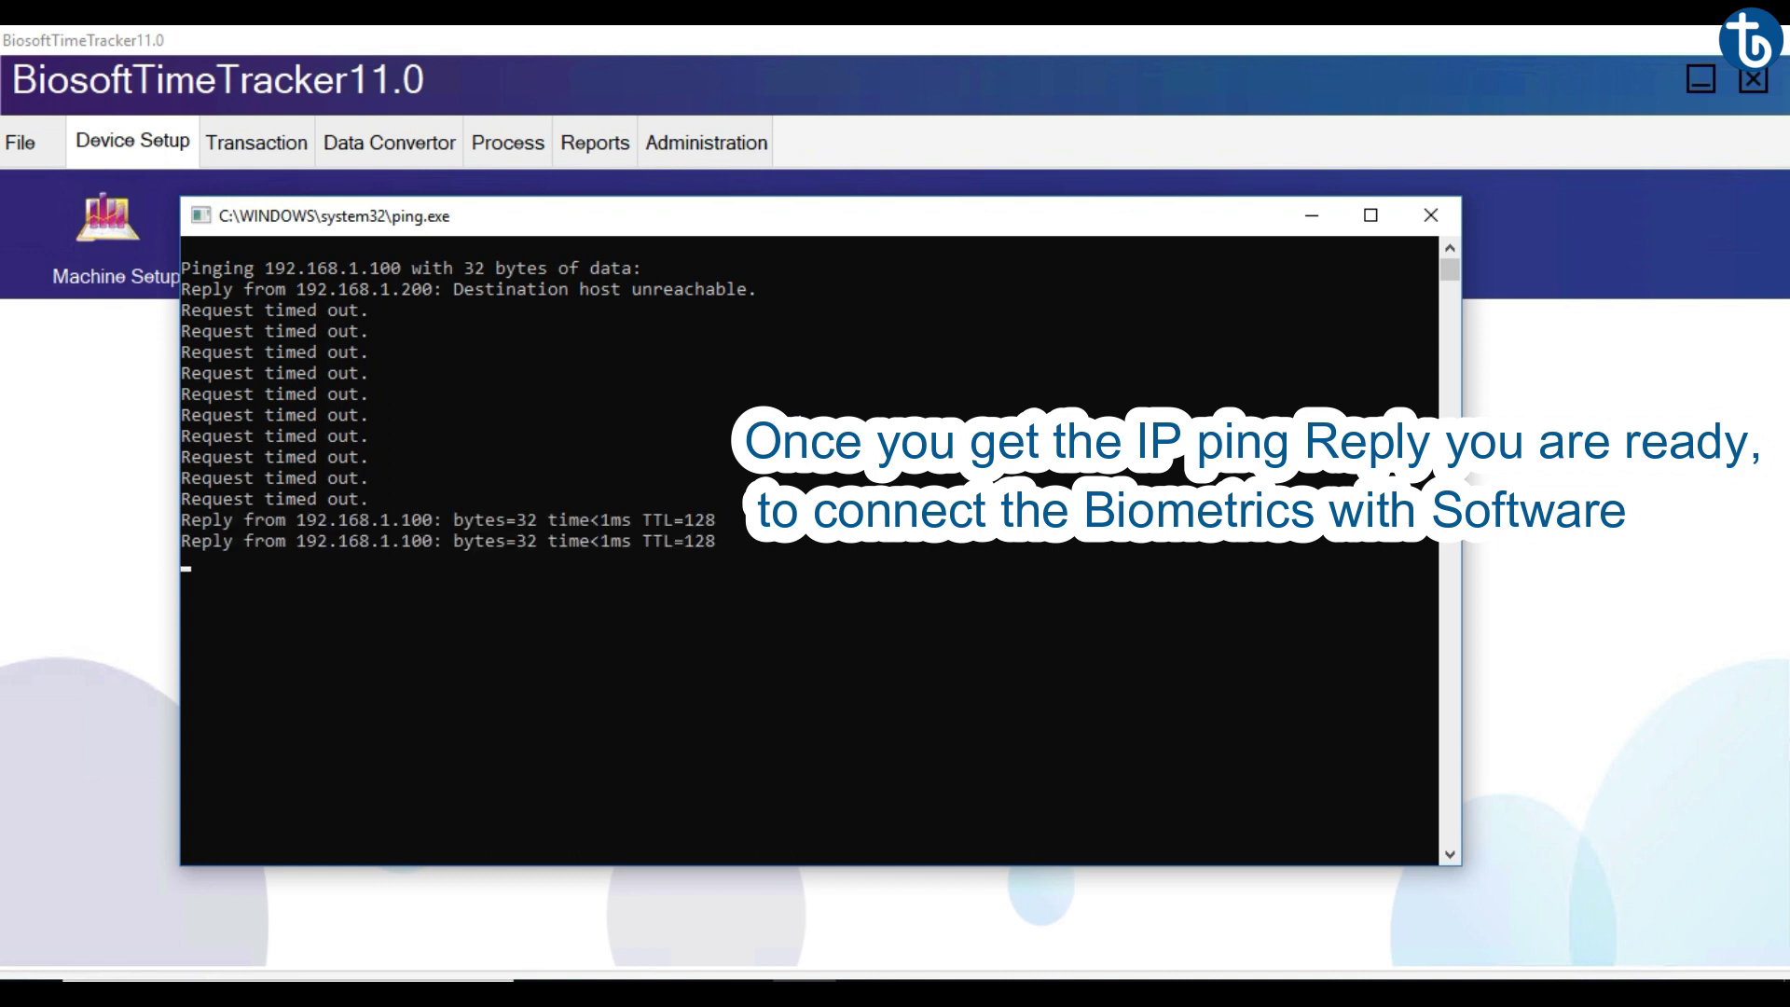
left_click(1429, 220)
- Change device 1's IP address from 192.168.1.224 to 192.168.1.100, save it, and close Machine Management
left_click(550, 377)
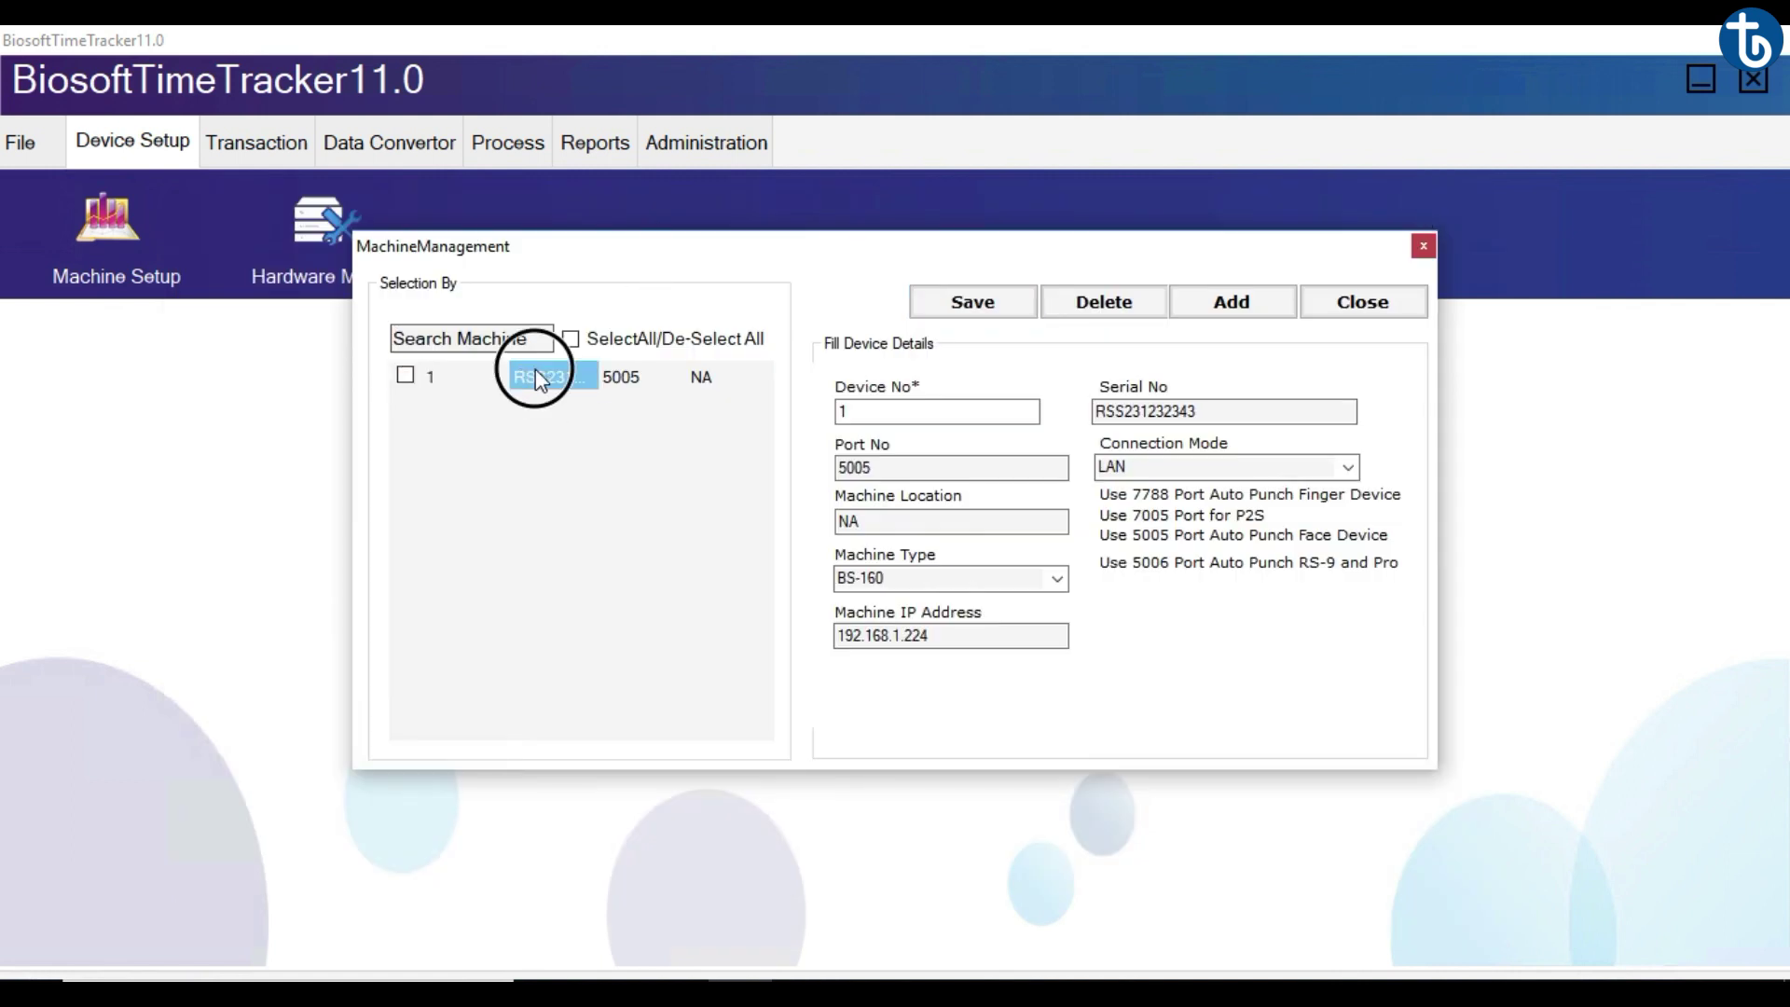
left_click(941, 635)
key("BackSpace")
key("BackSpace")
key("BackSpace")
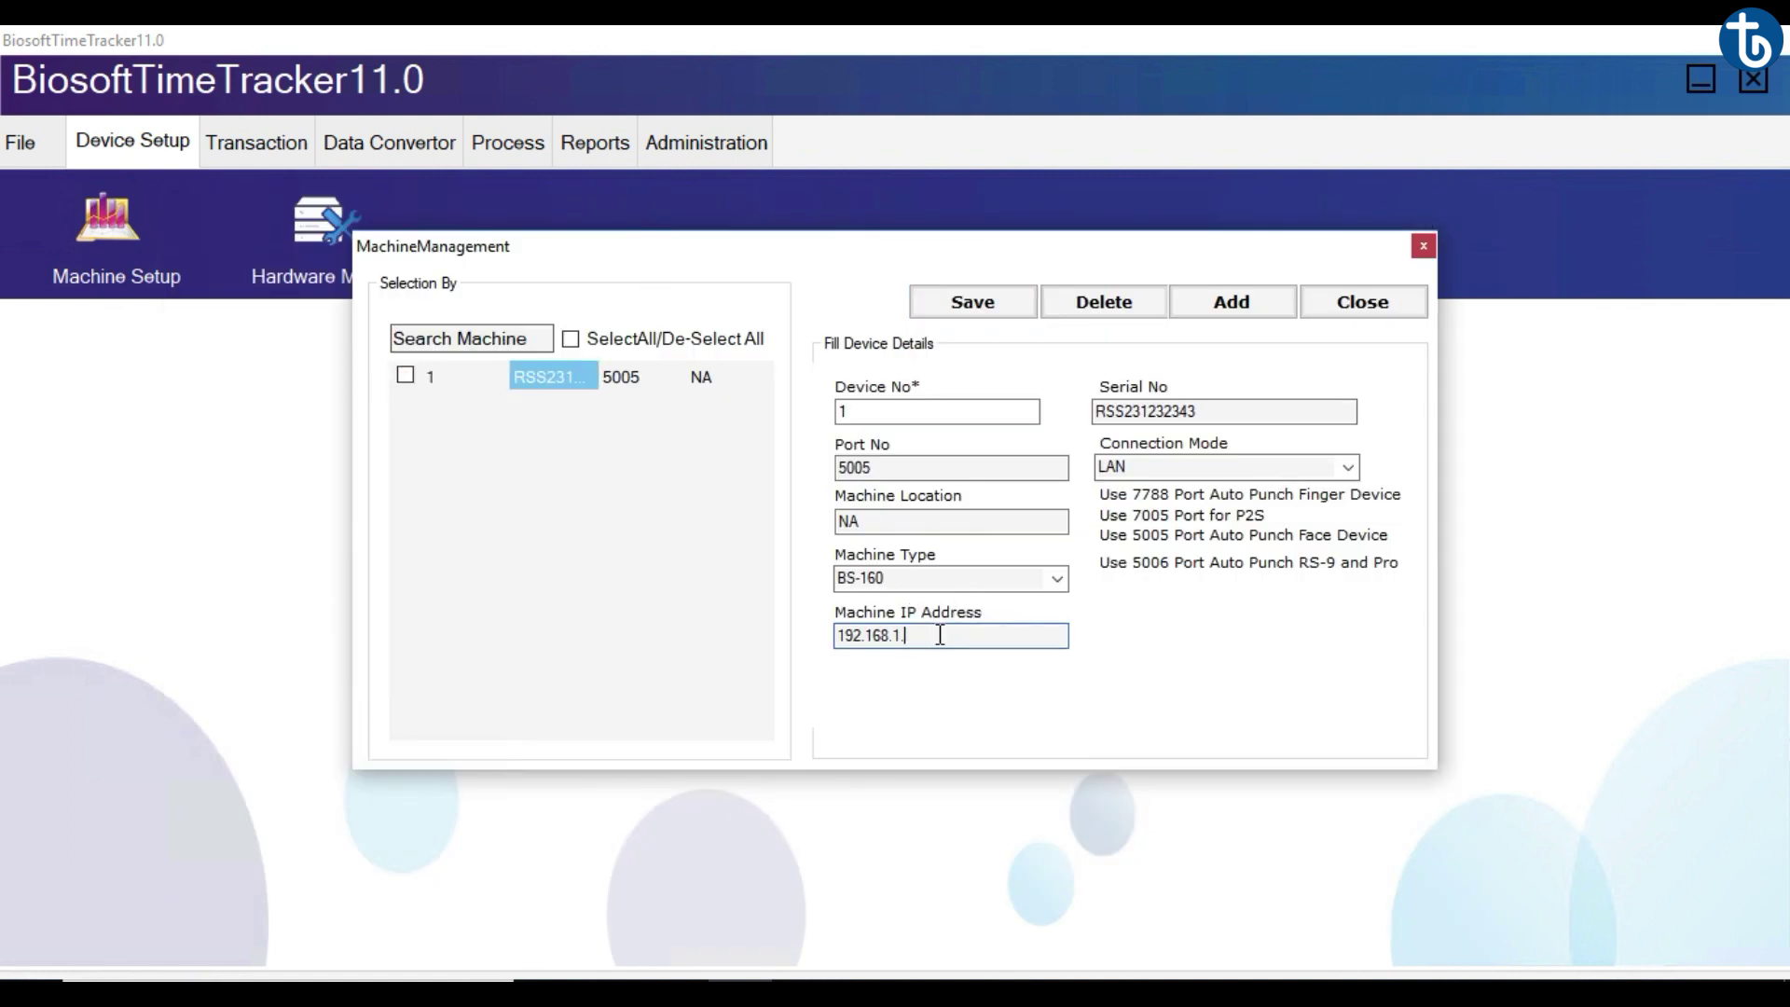
type("100")
left_click(989, 301)
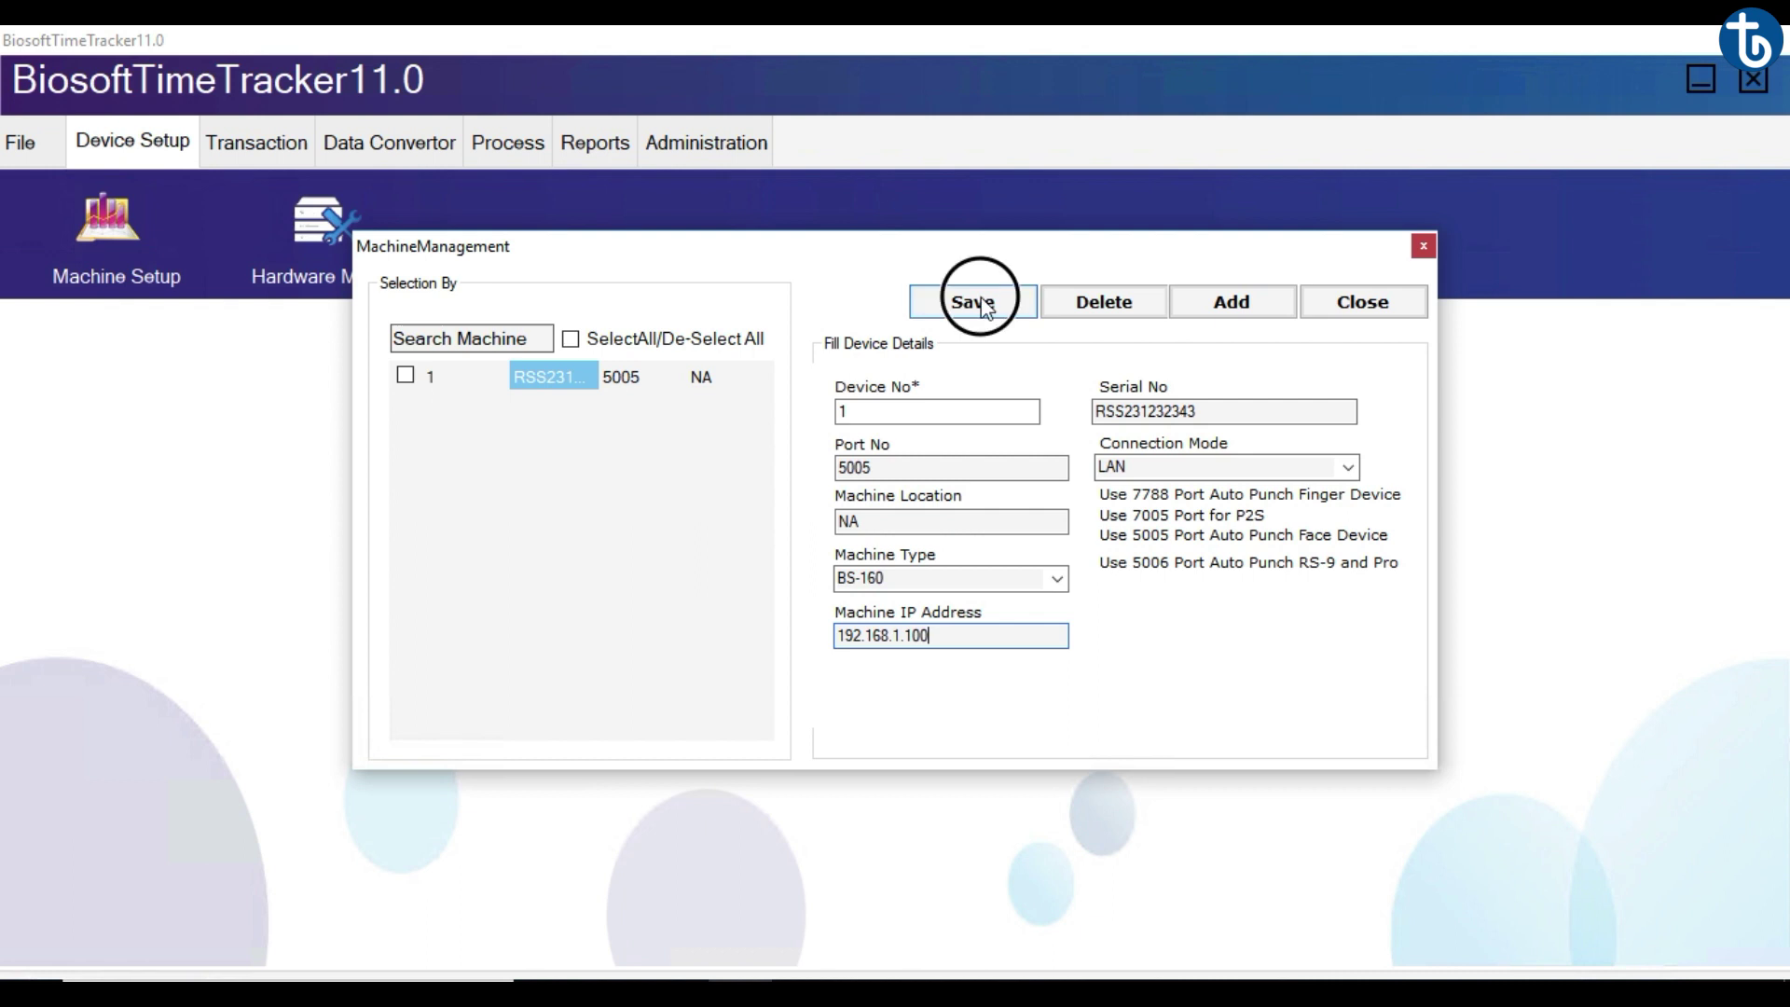
left_click(987, 589)
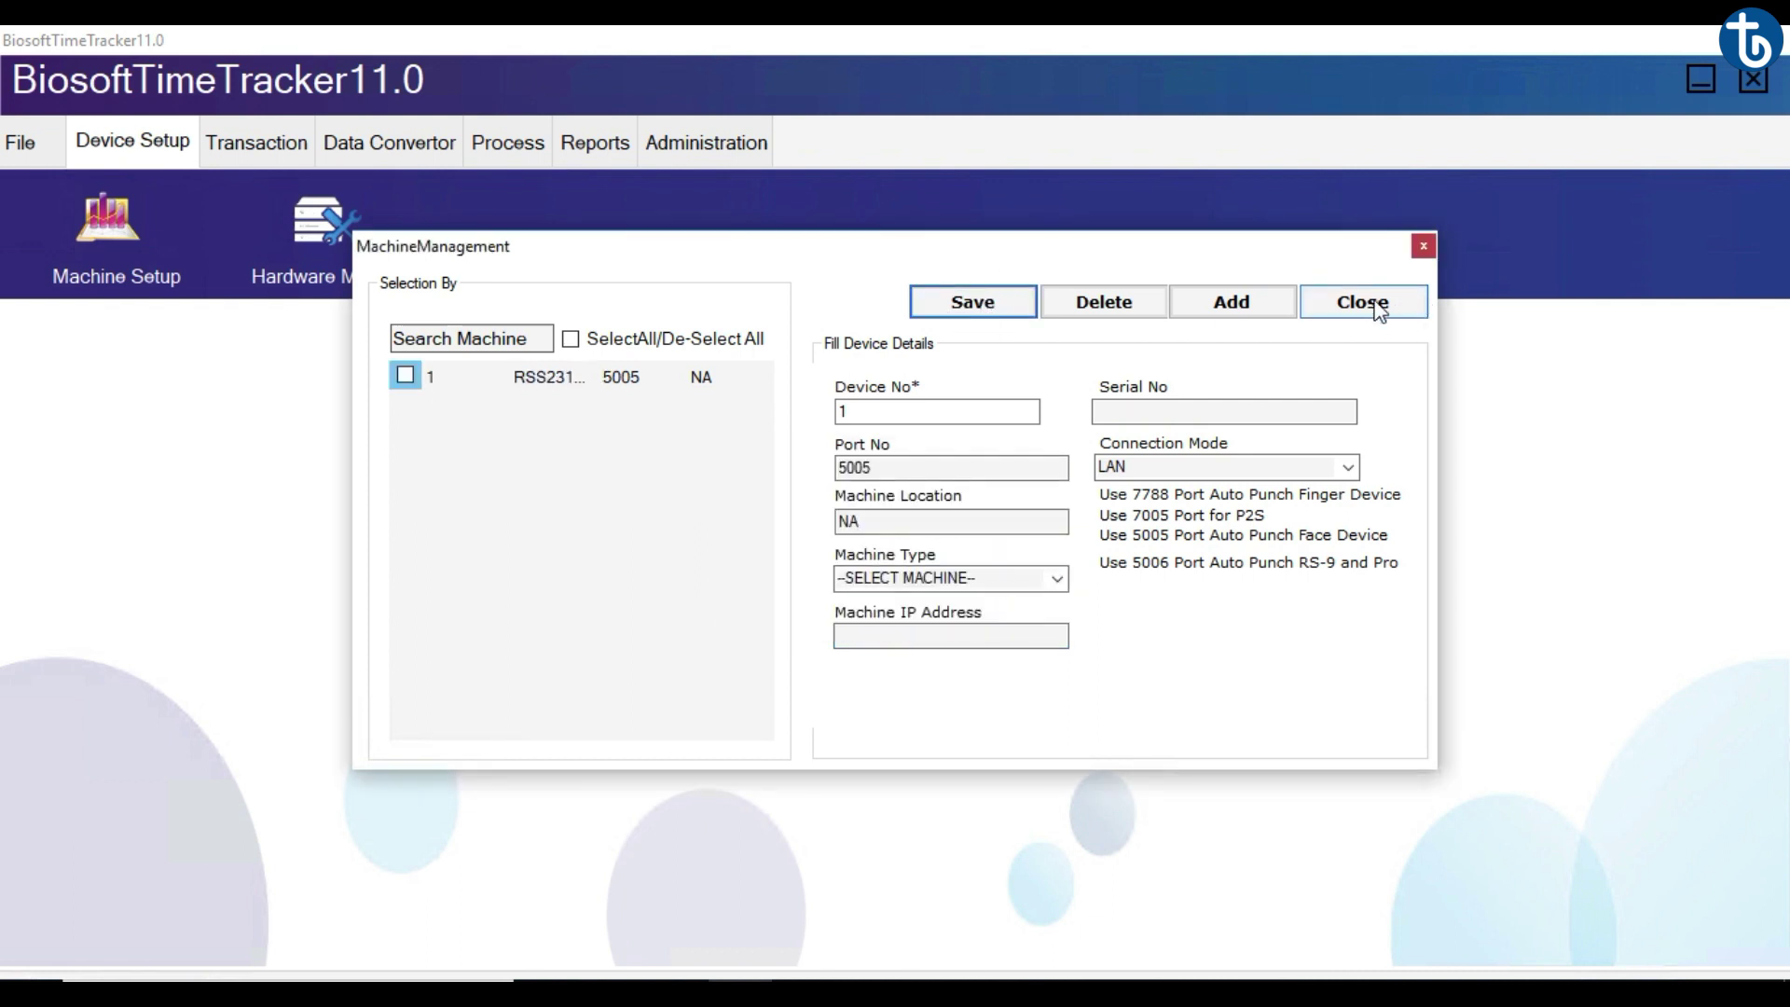
left_click(1362, 301)
left_click(26, 155)
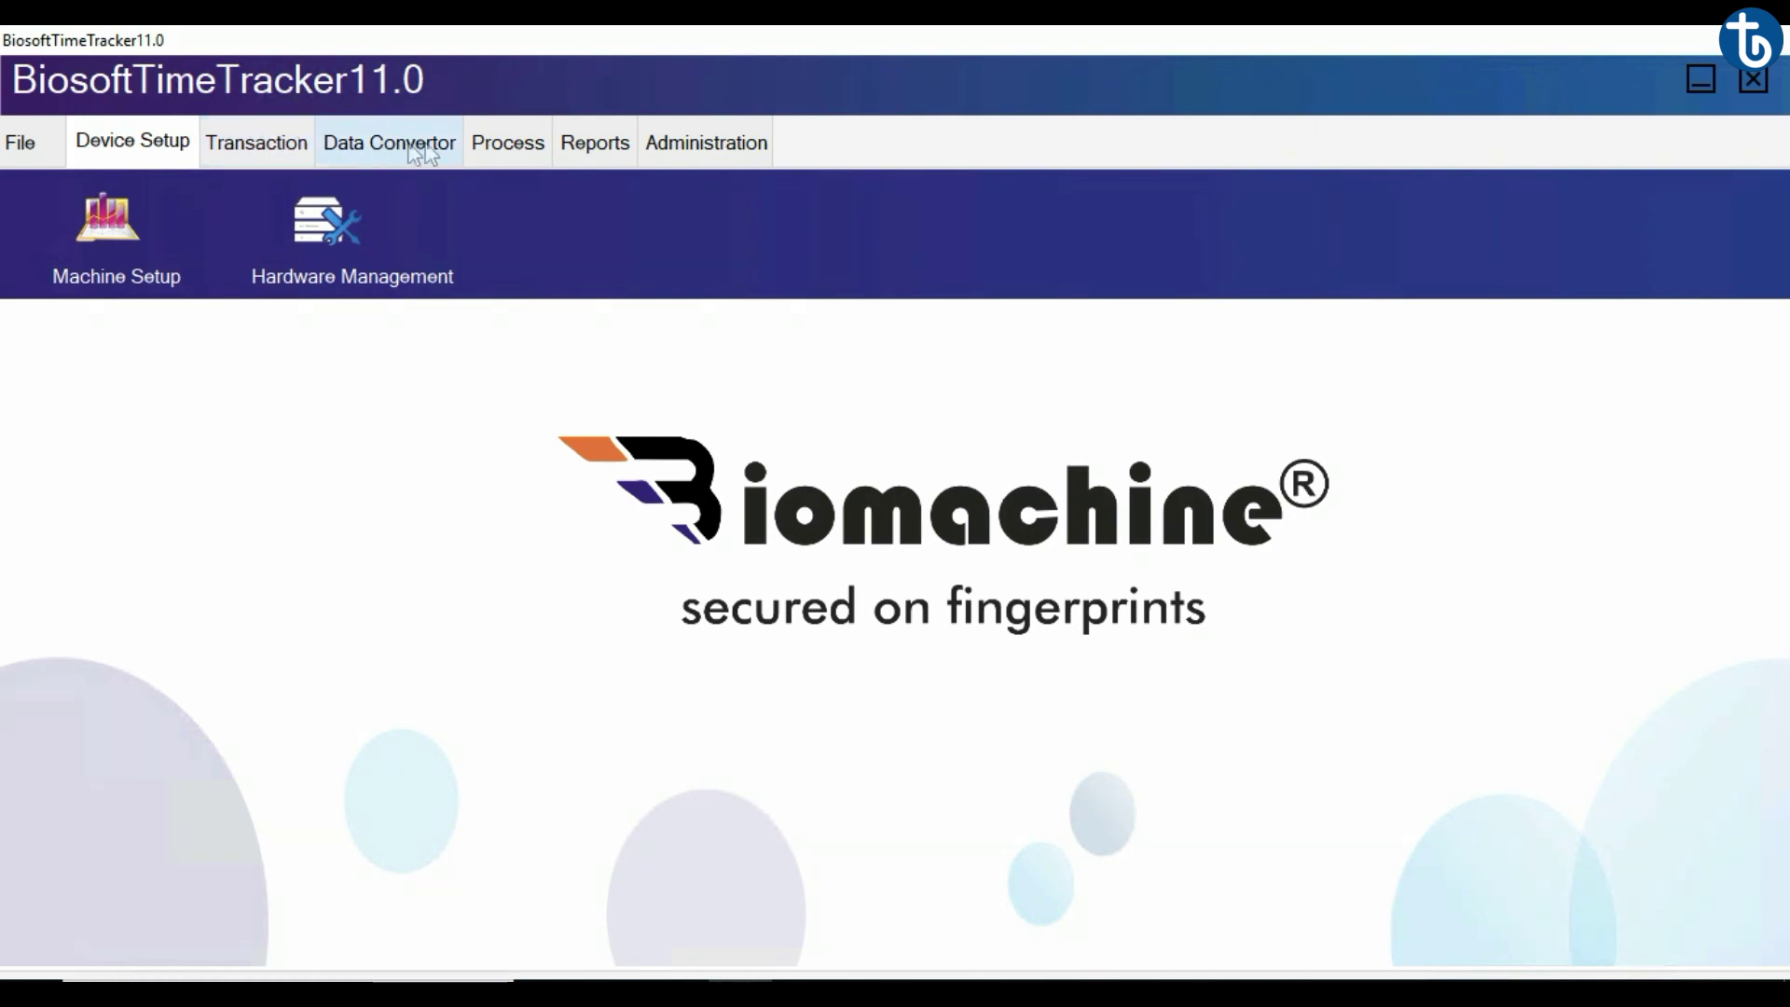
- Try connecting to the machine from Process > Data Transfer, re-pinging 192.168.1.100 when needed
left_click(528, 151)
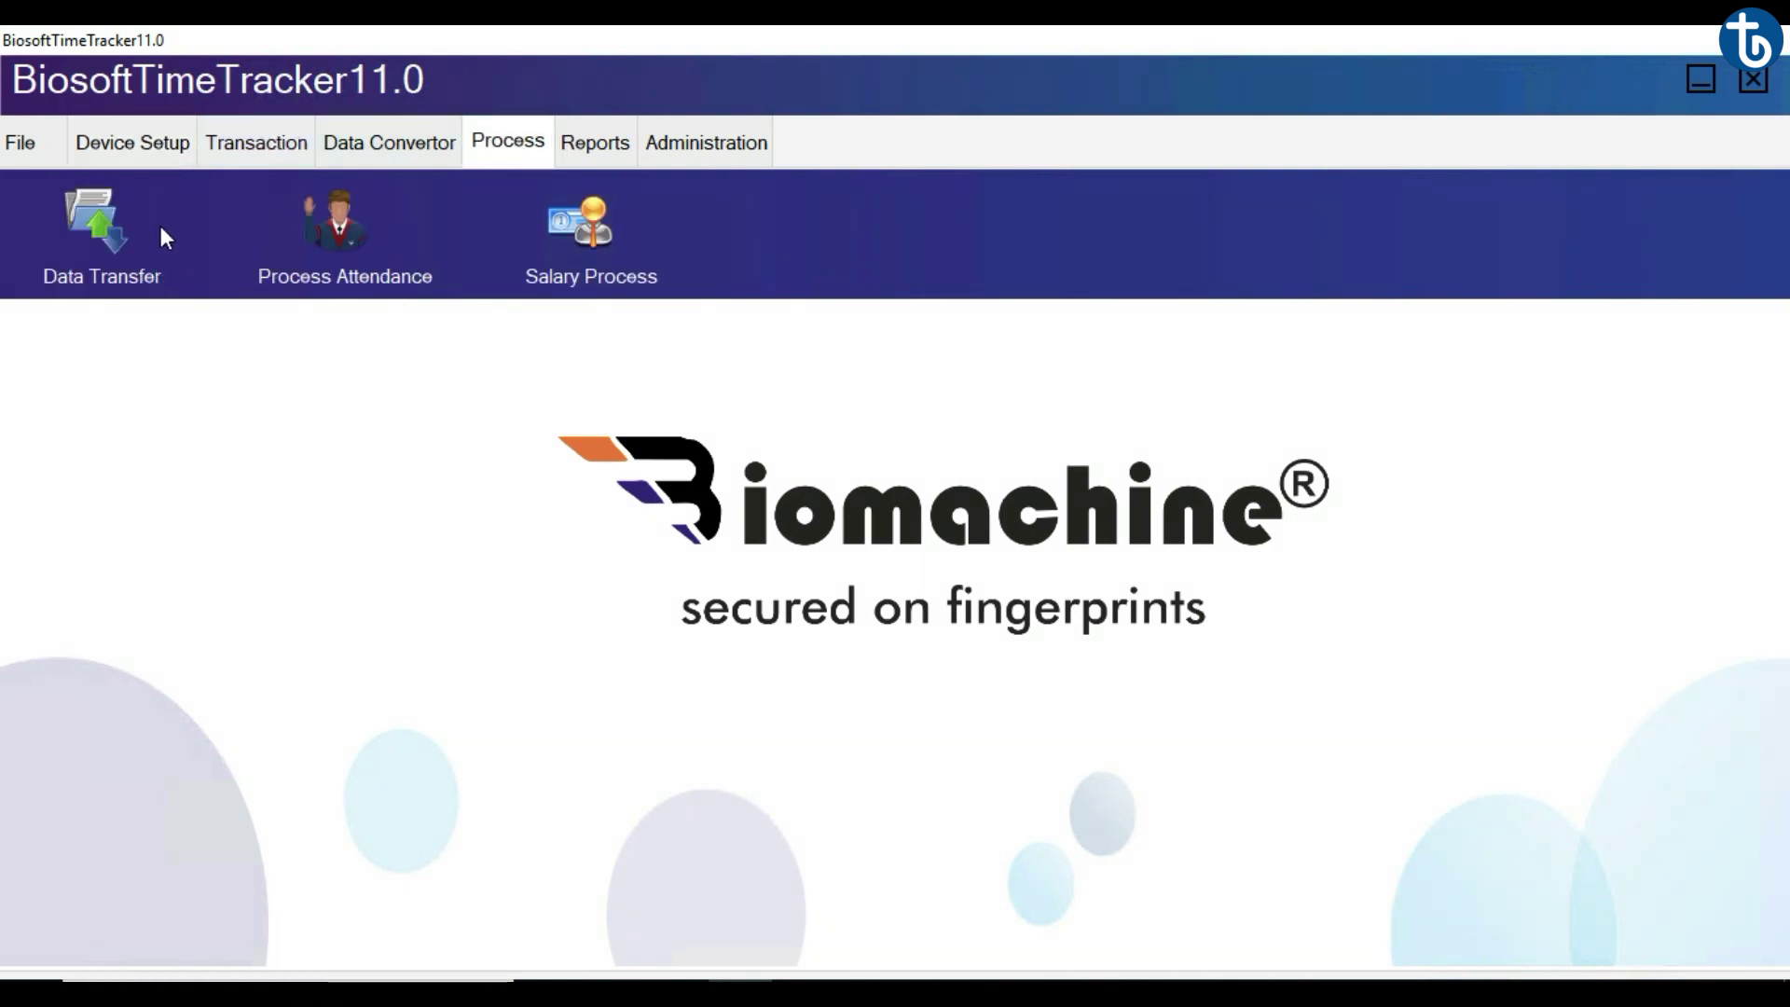
left_click(75, 216)
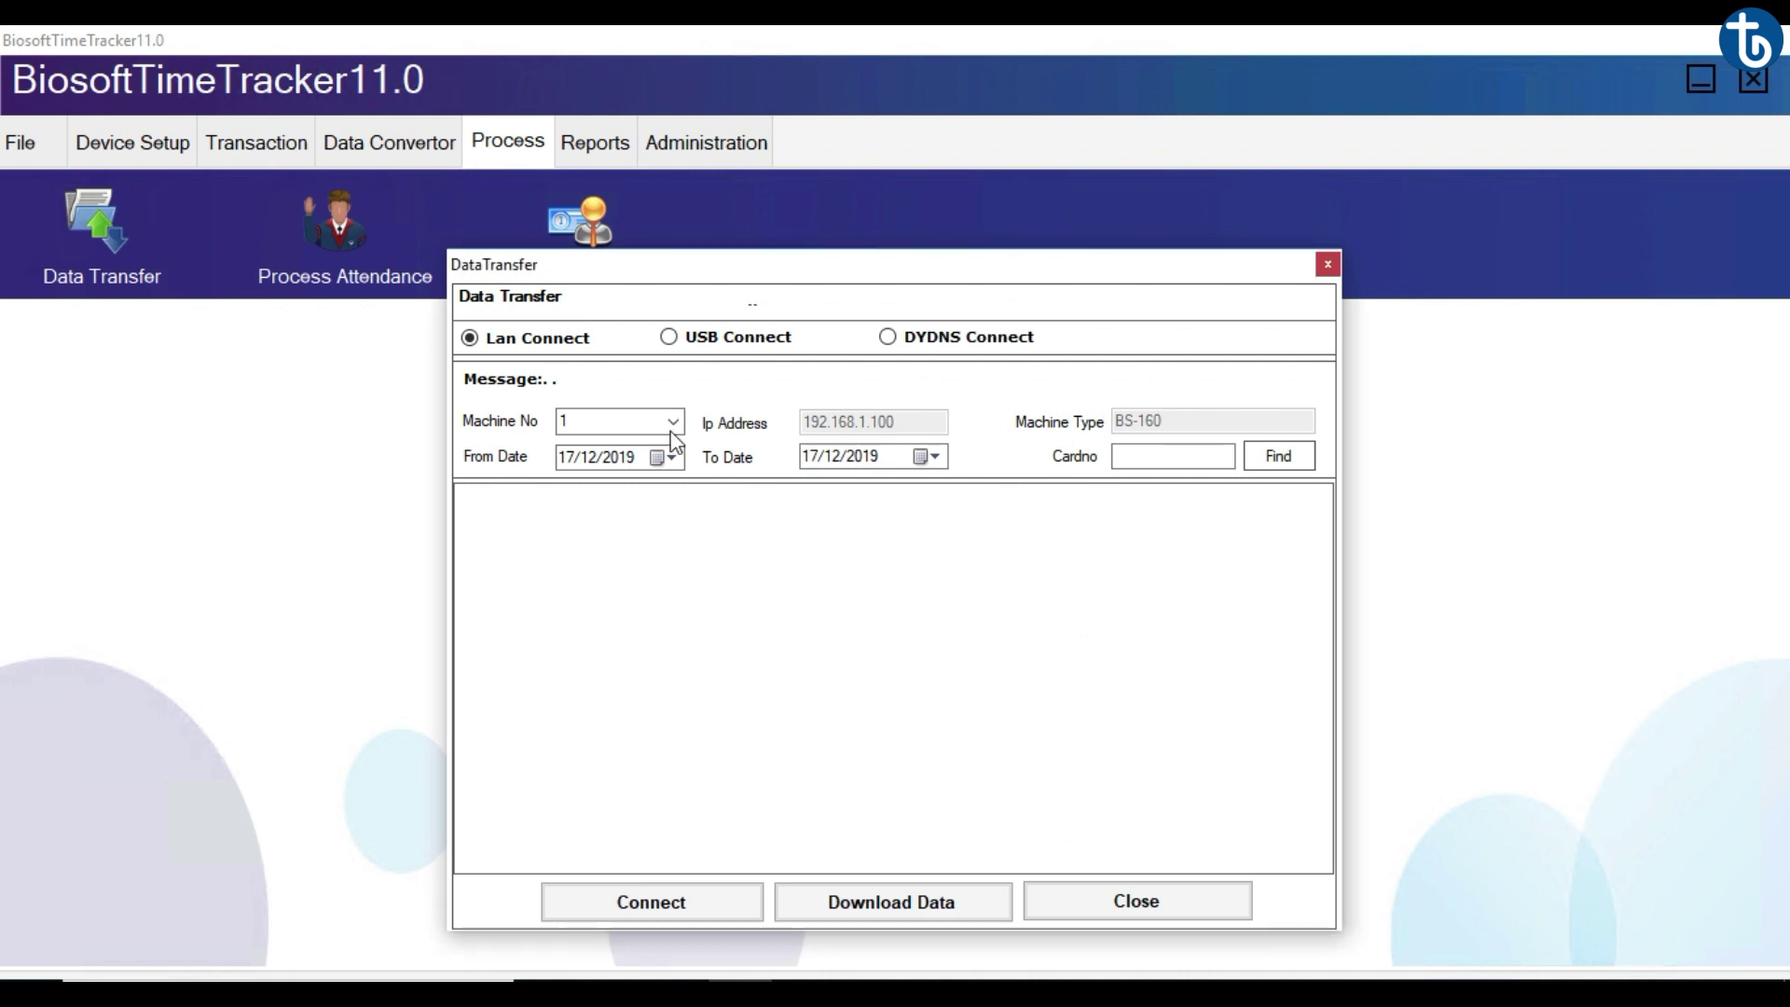
left_click(643, 907)
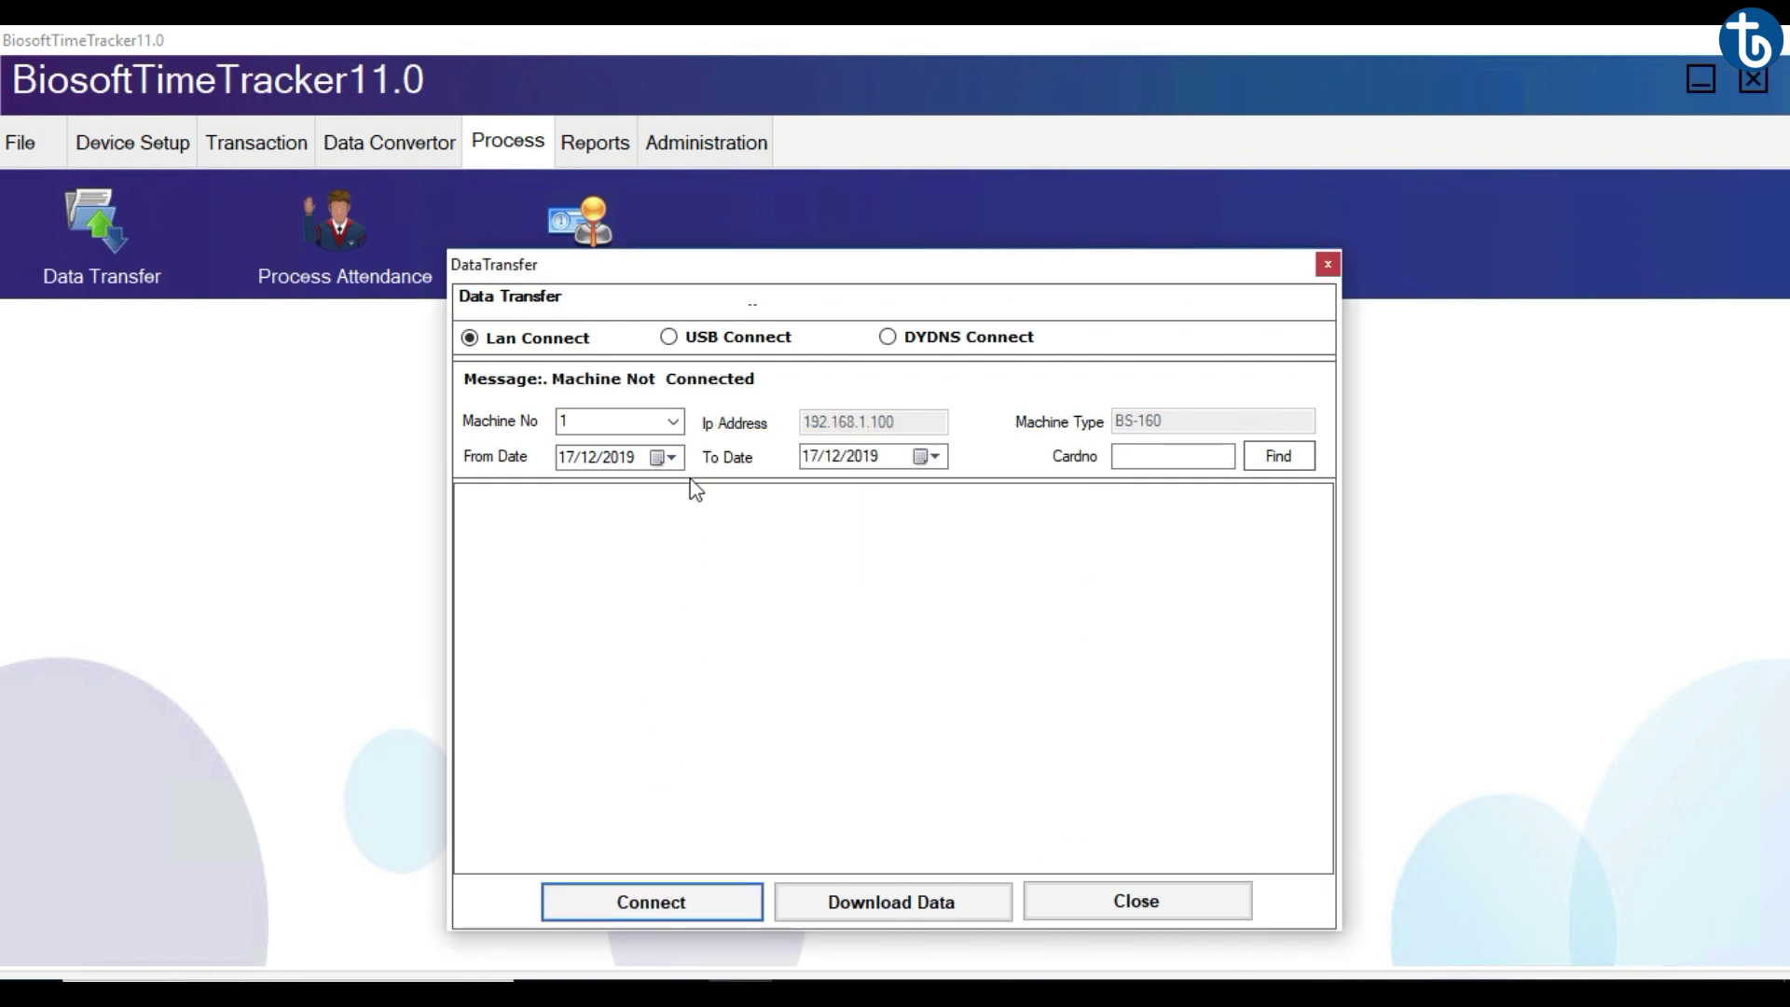
key("super+r")
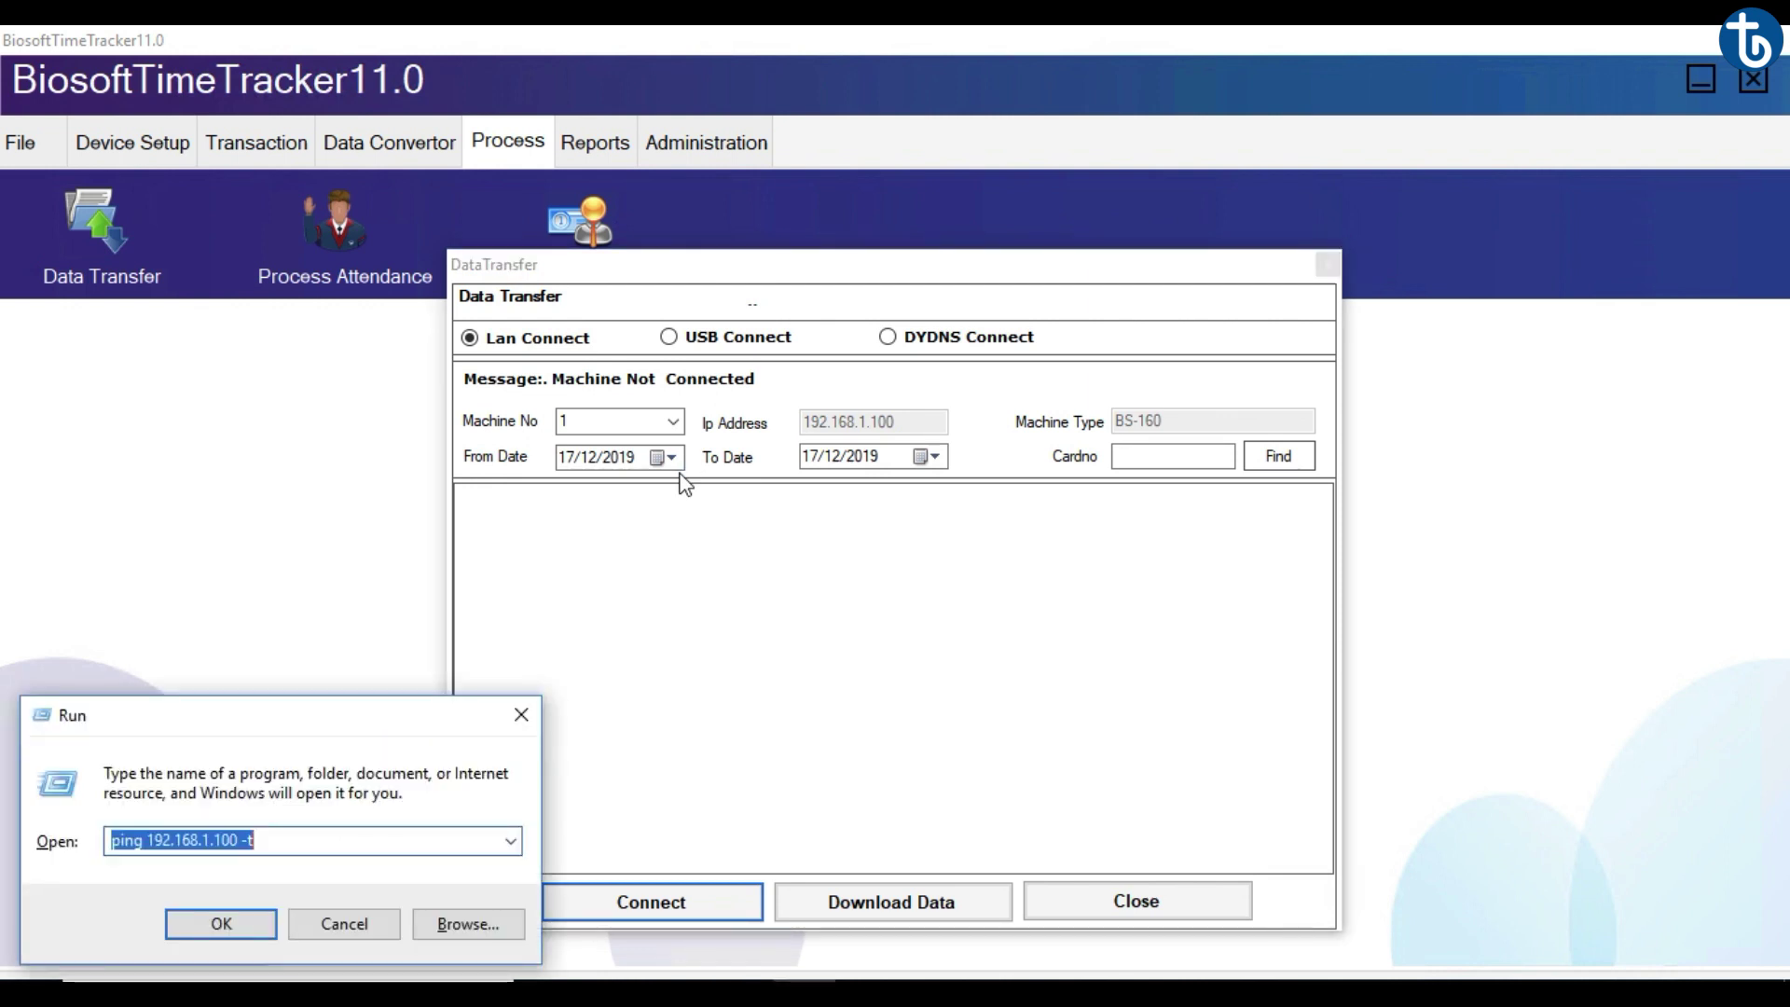
key("Return")
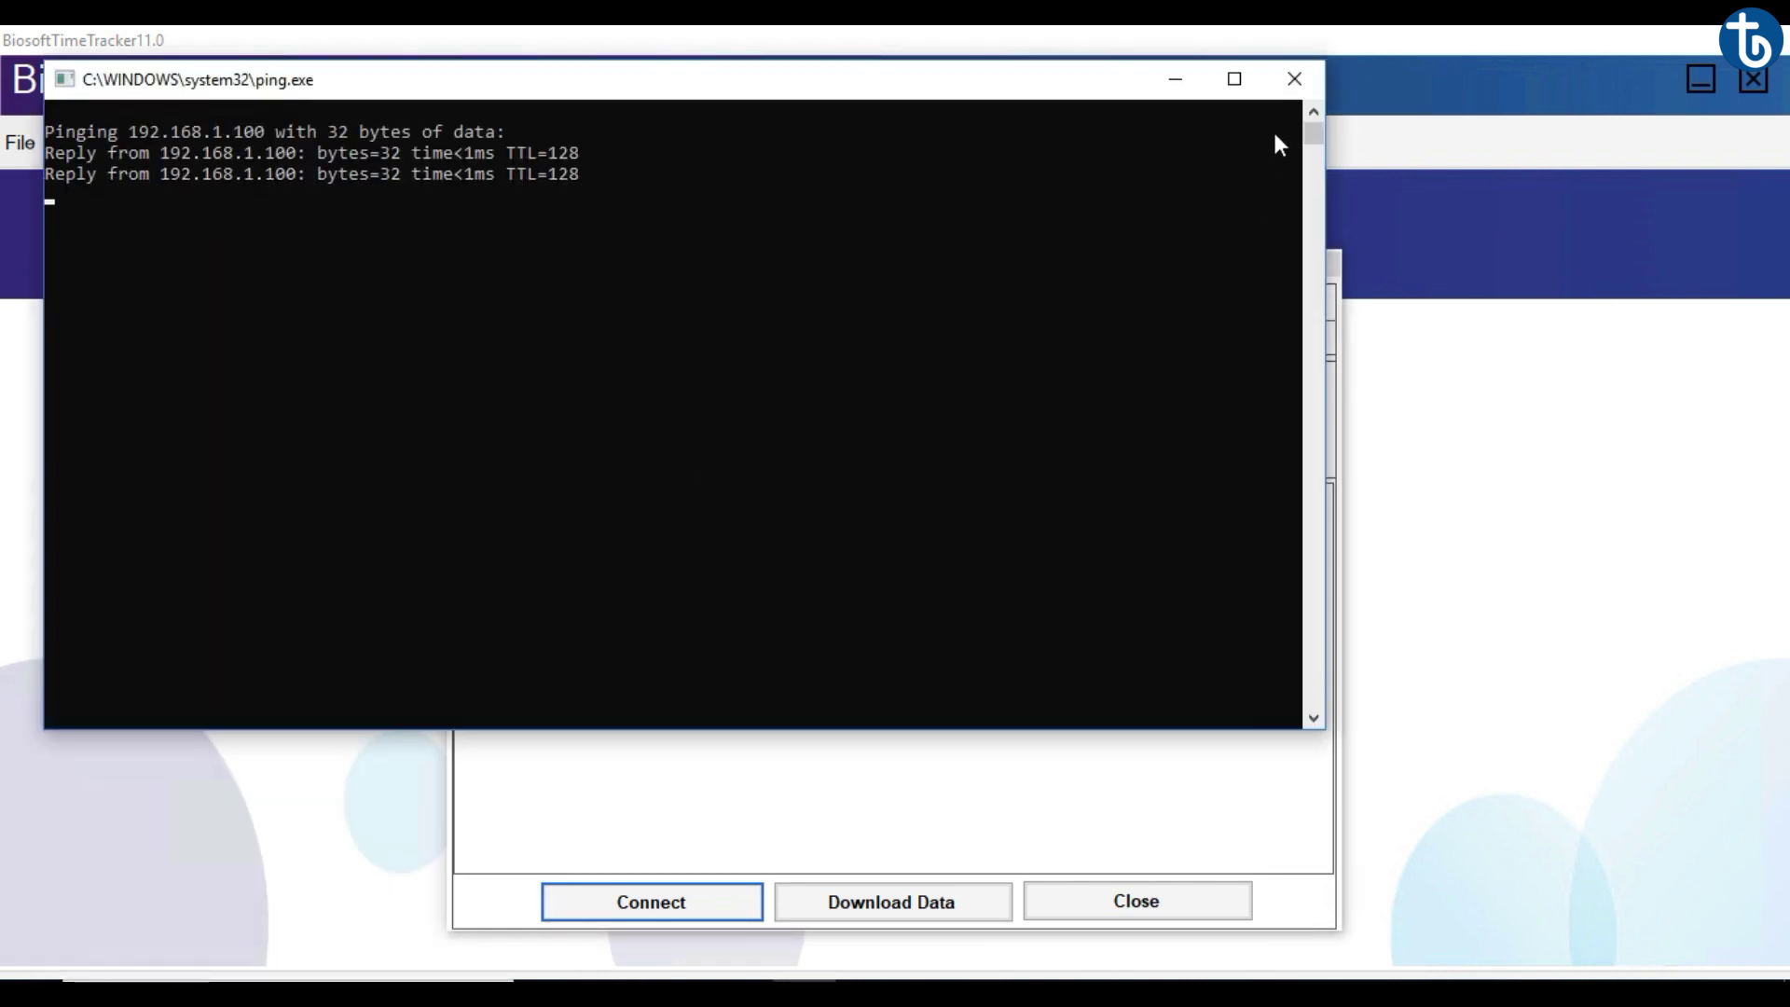
left_click(1295, 78)
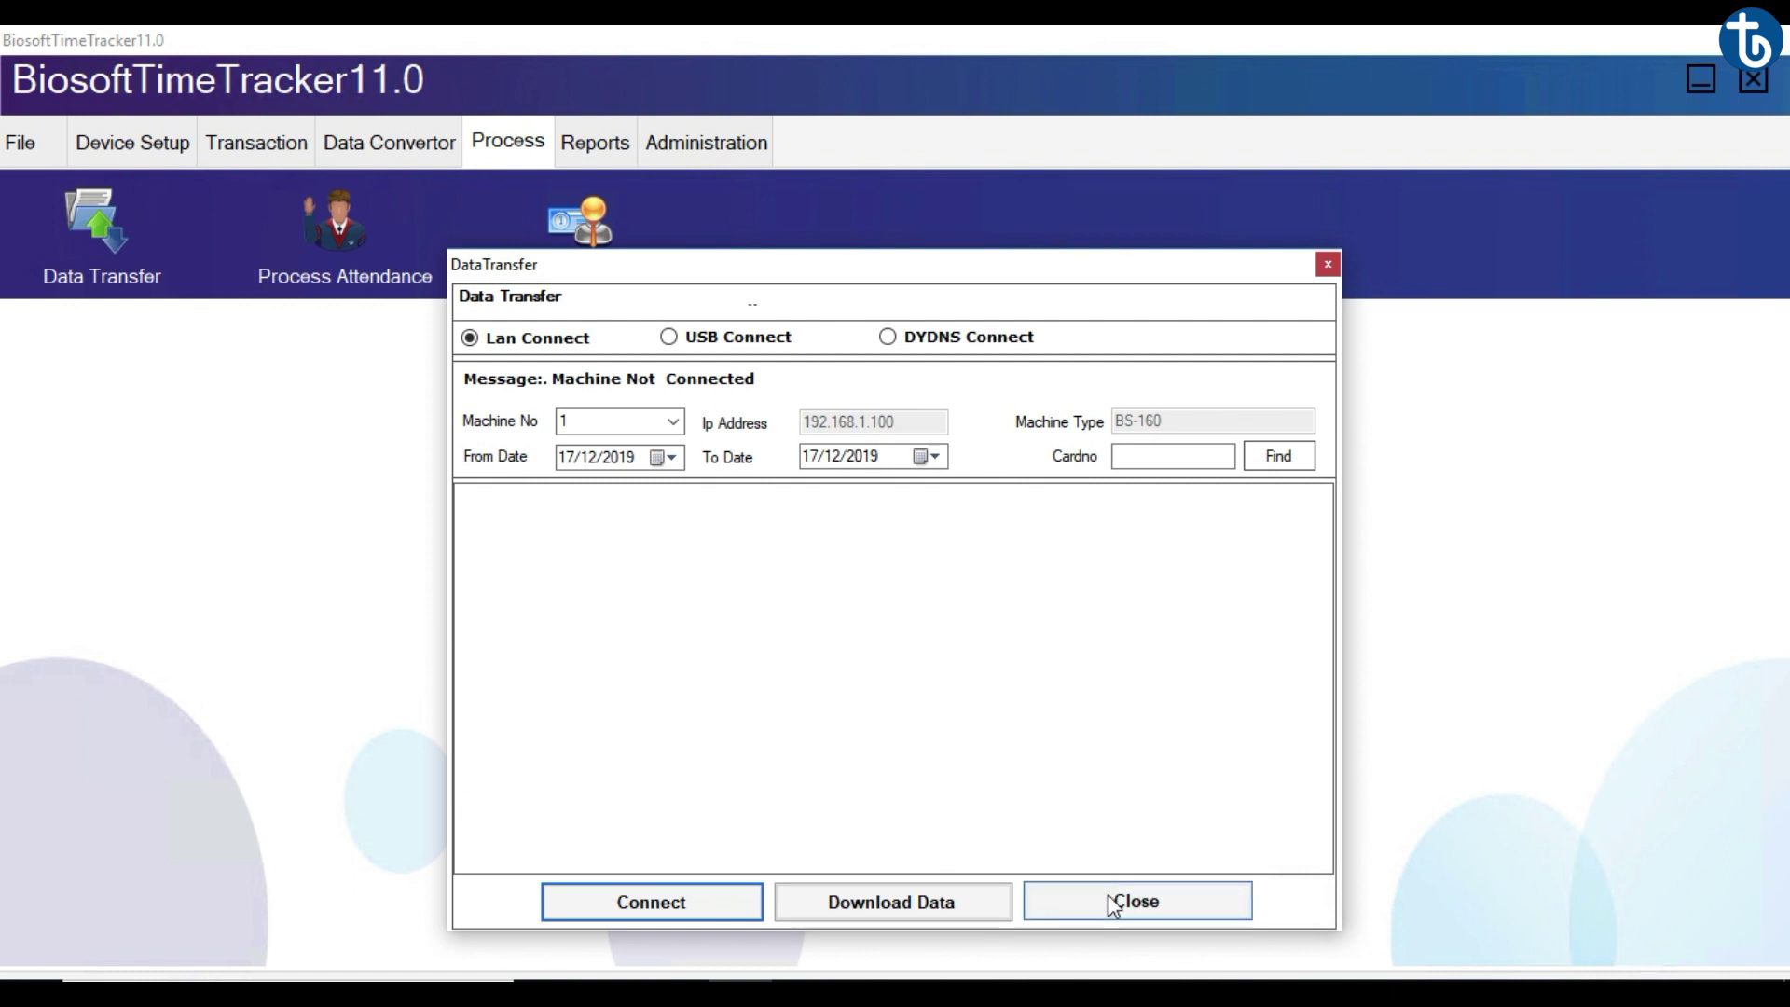
left_click(1115, 902)
- Reconnect to the machine successfully and set From Date to 01/12/2019
left_click(93, 204)
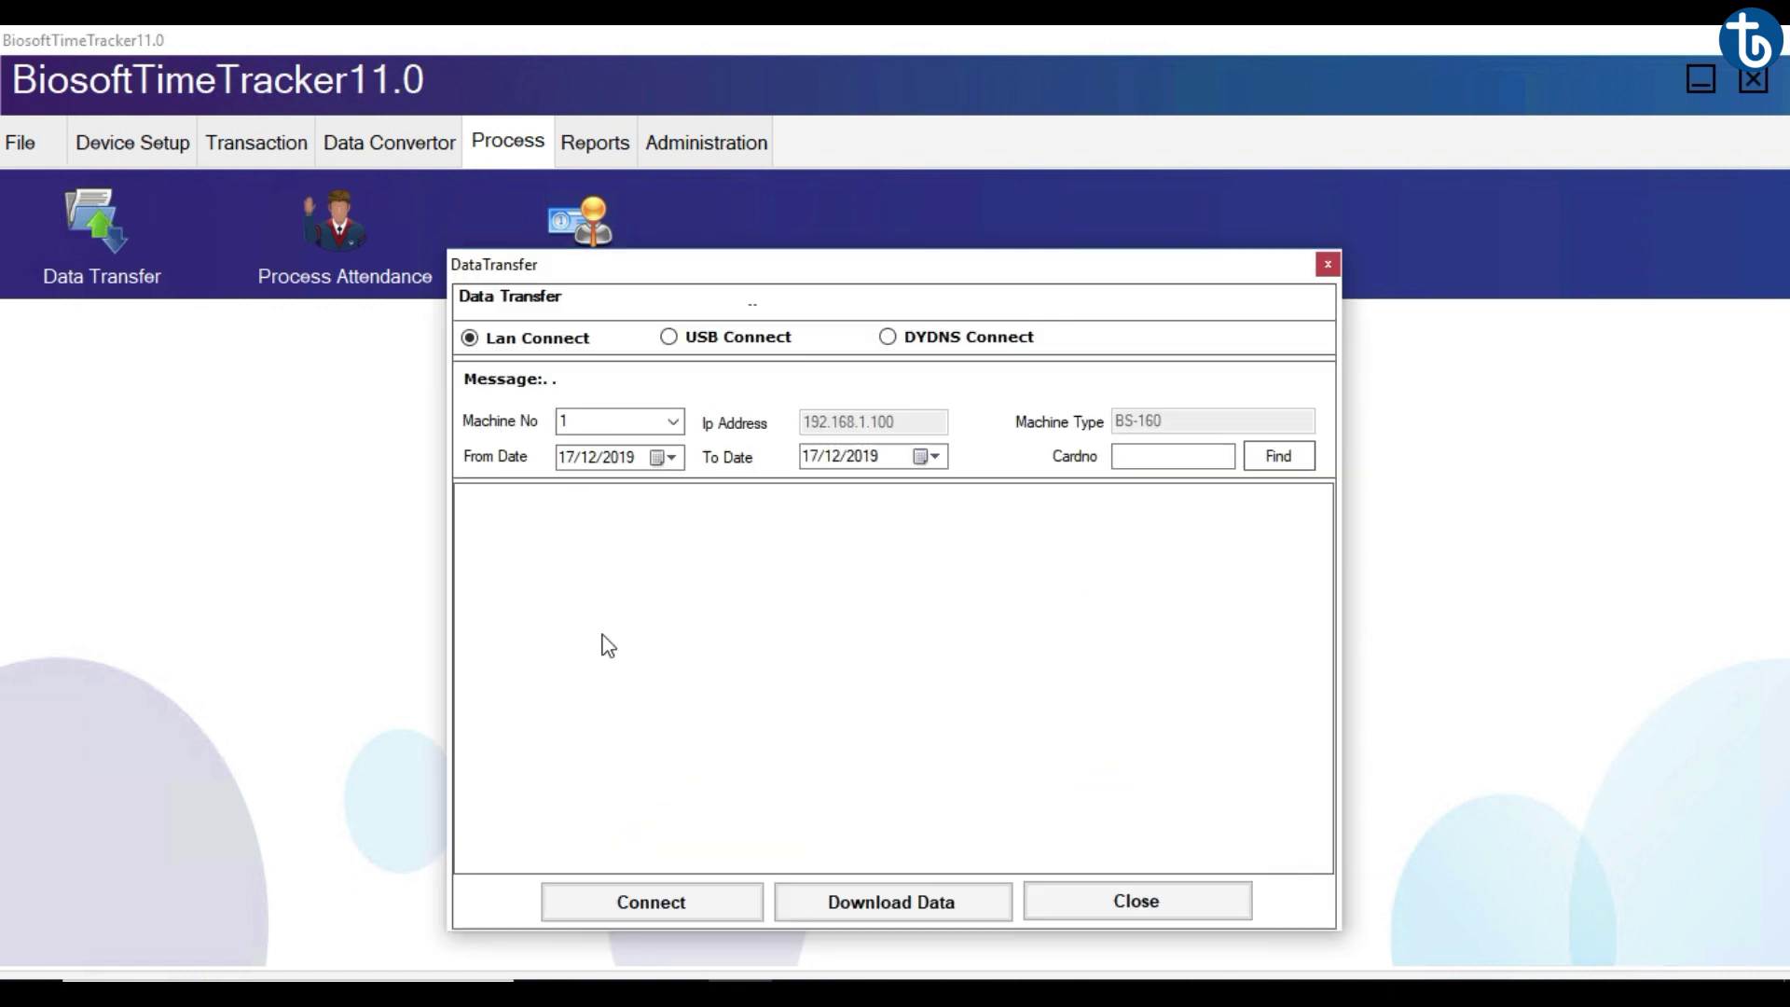
left_click(649, 904)
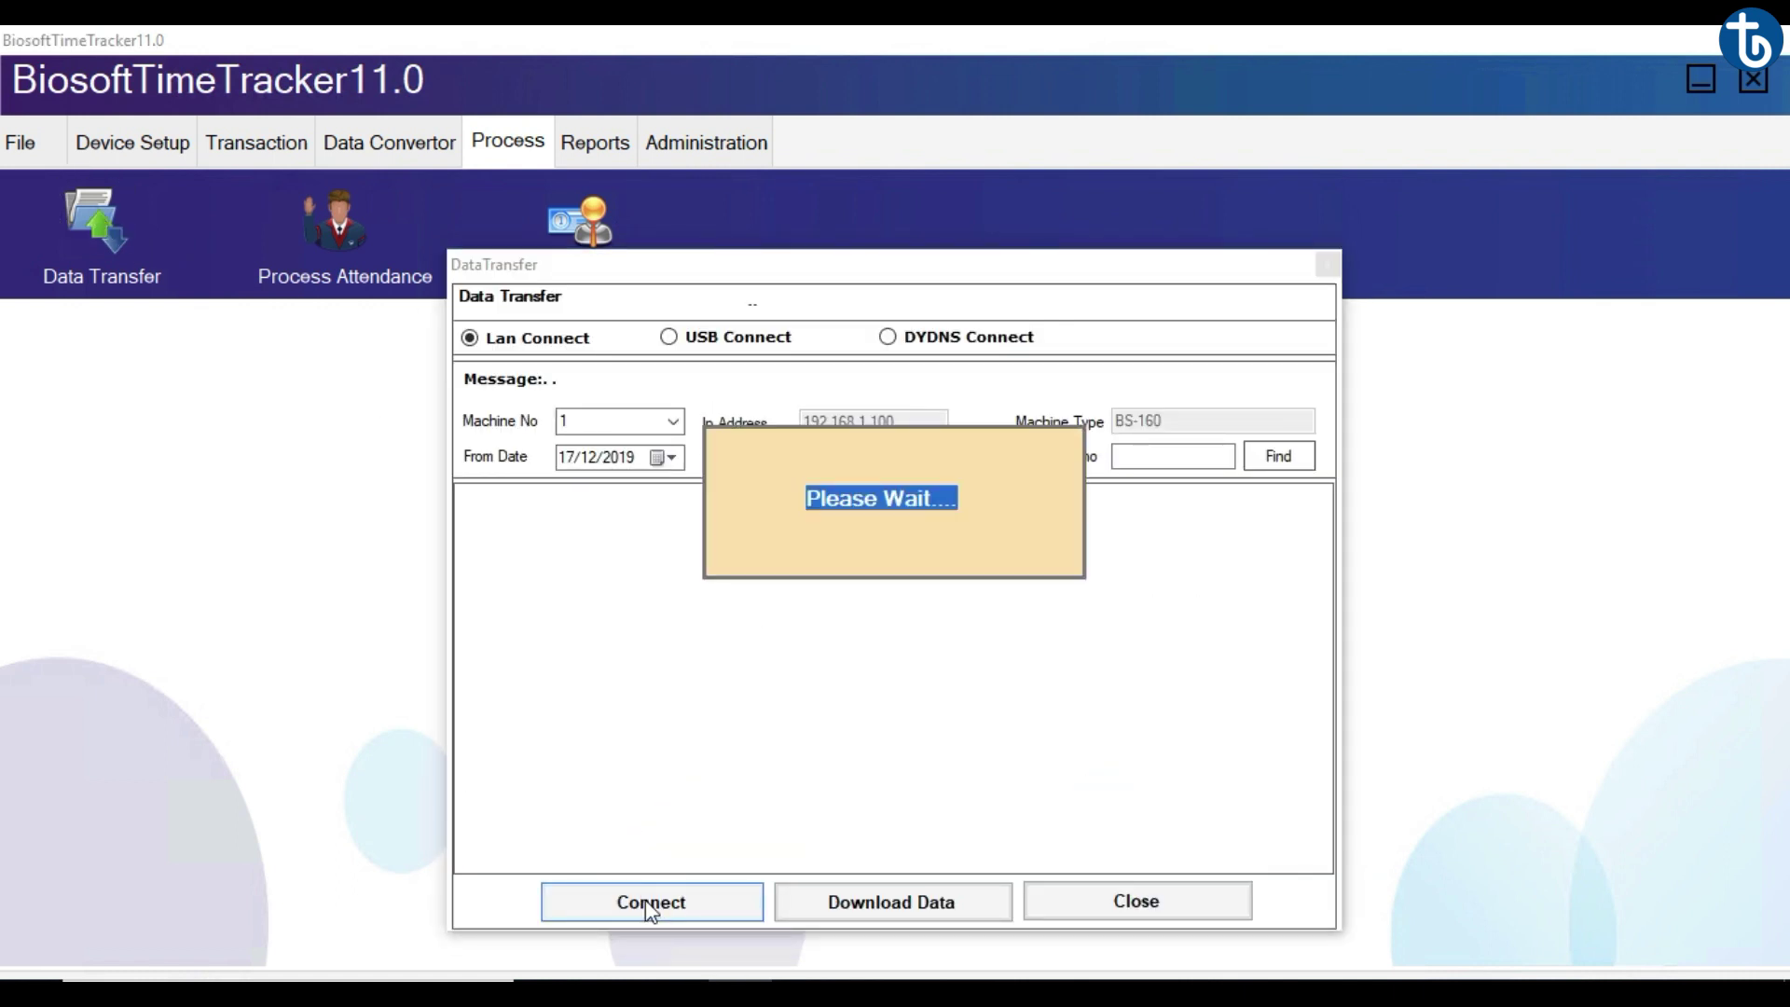
left_click(672, 458)
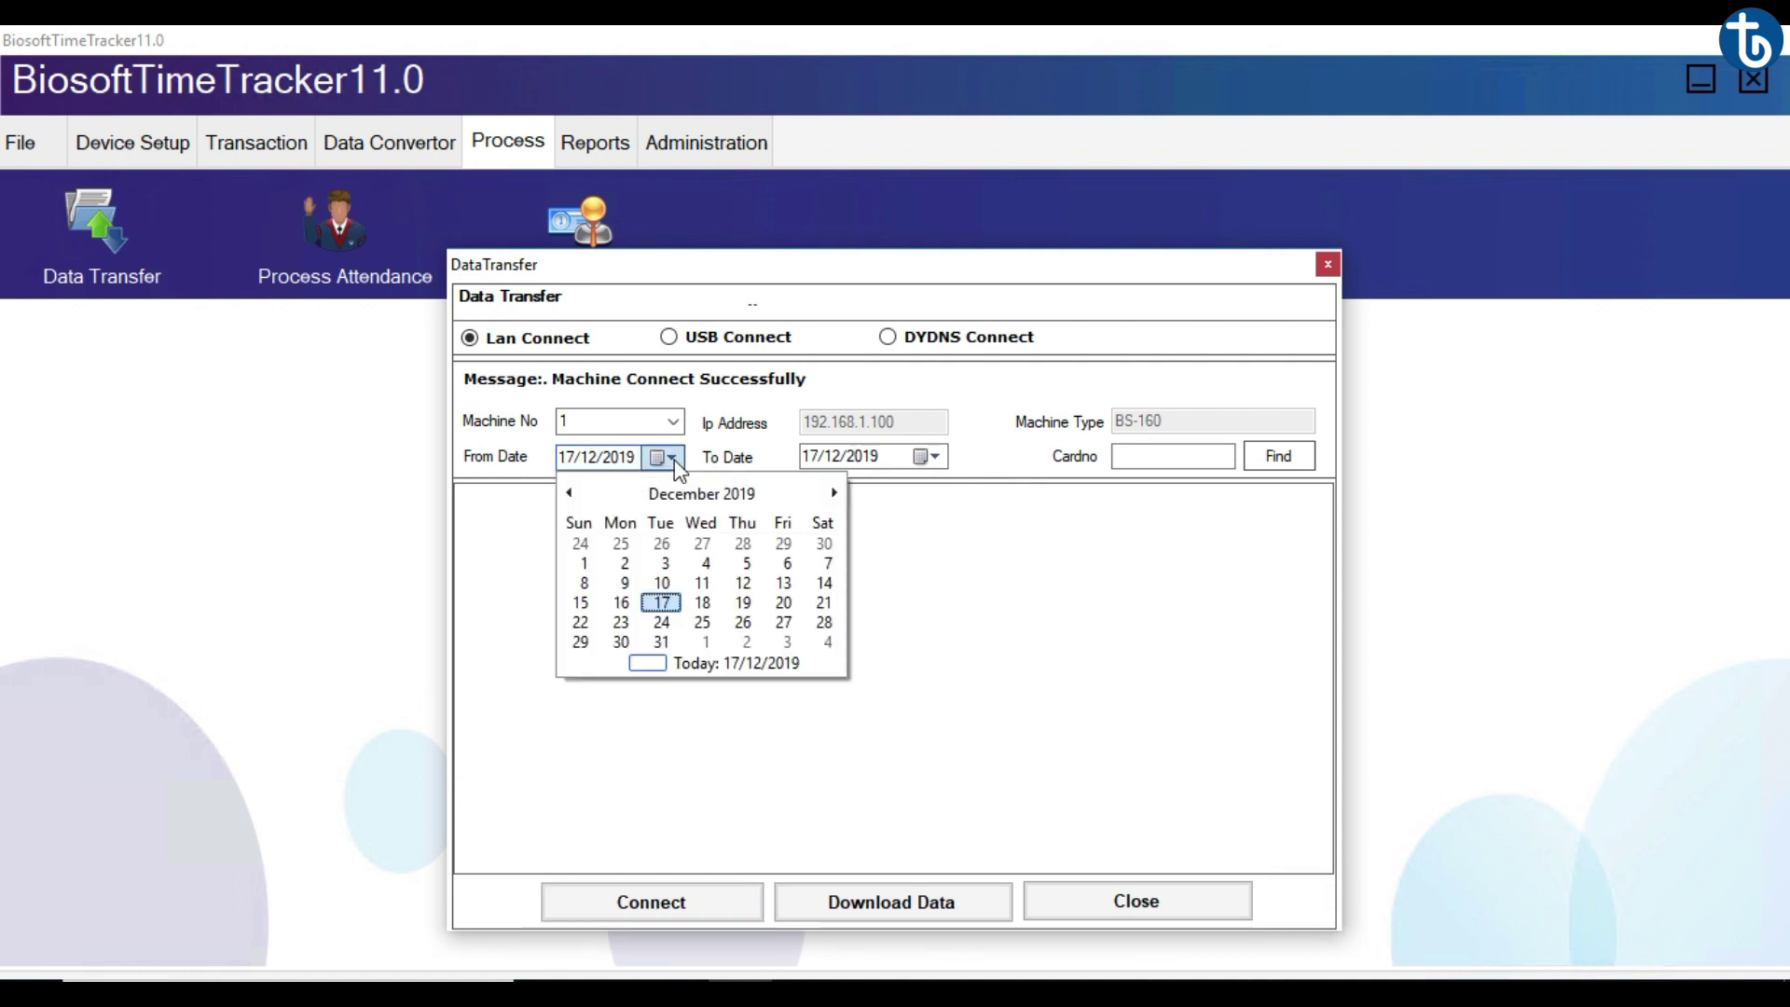
left_click(584, 563)
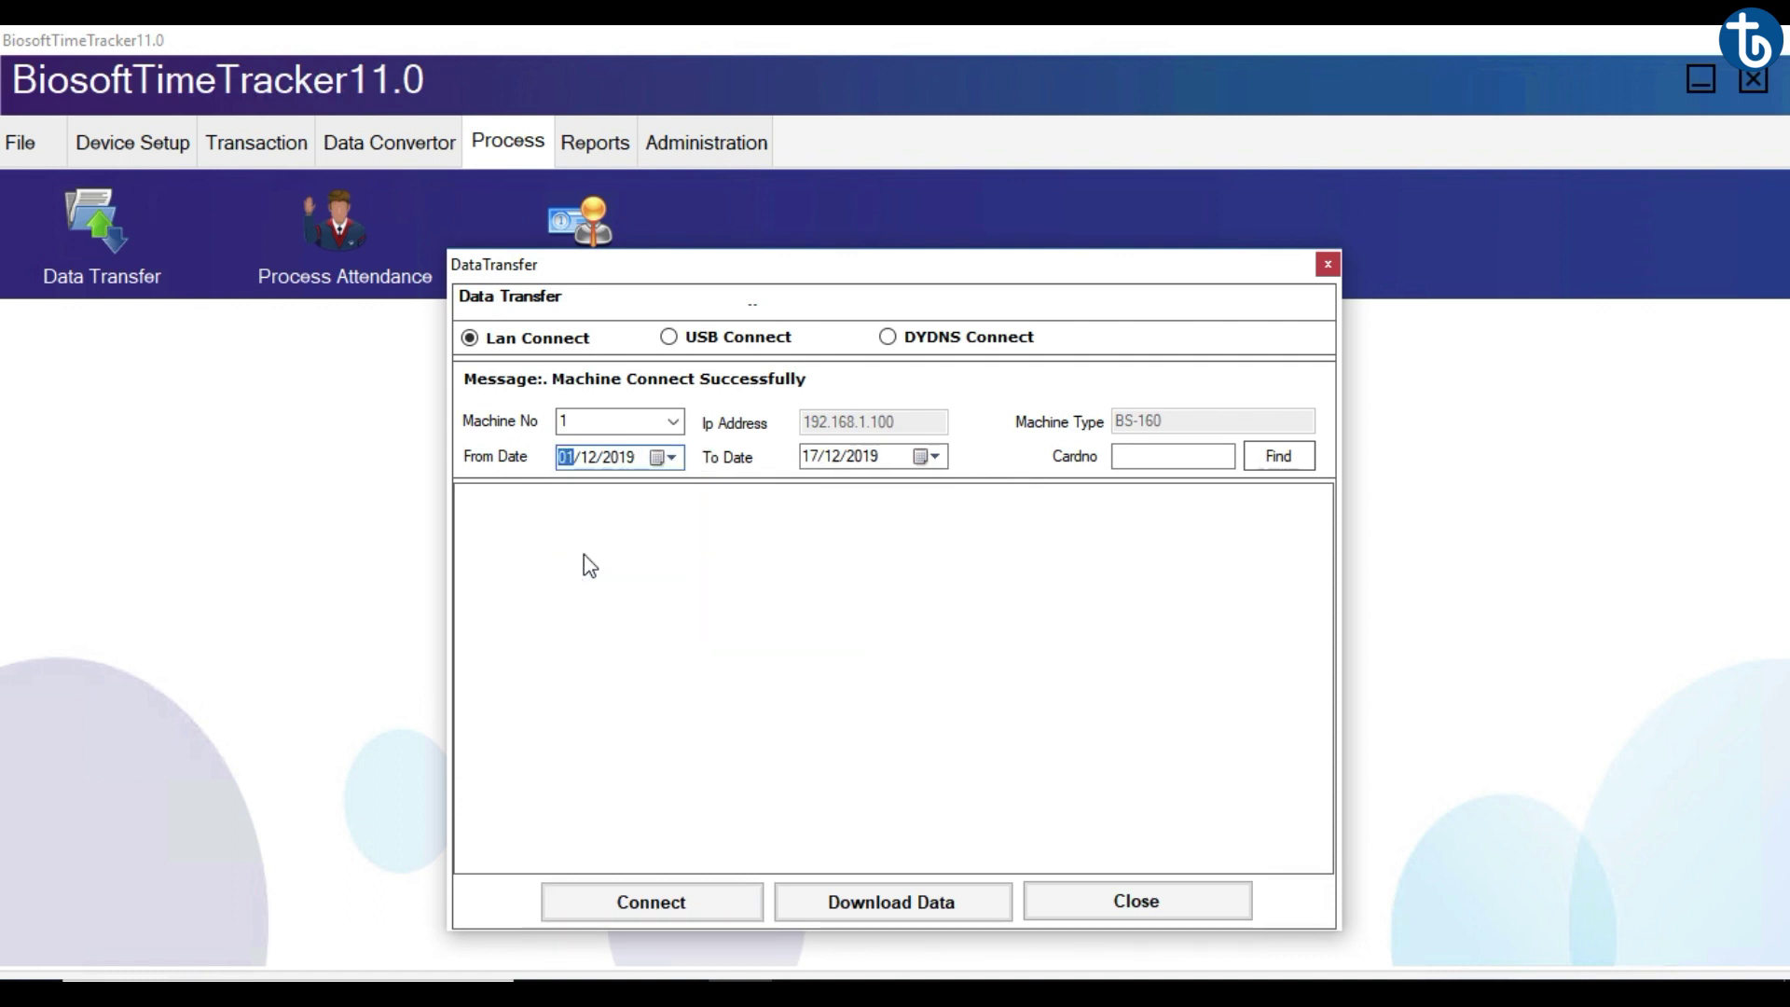
- Download the 16 punch logs, process the attendance, and close Data Transfer
left_click(886, 903)
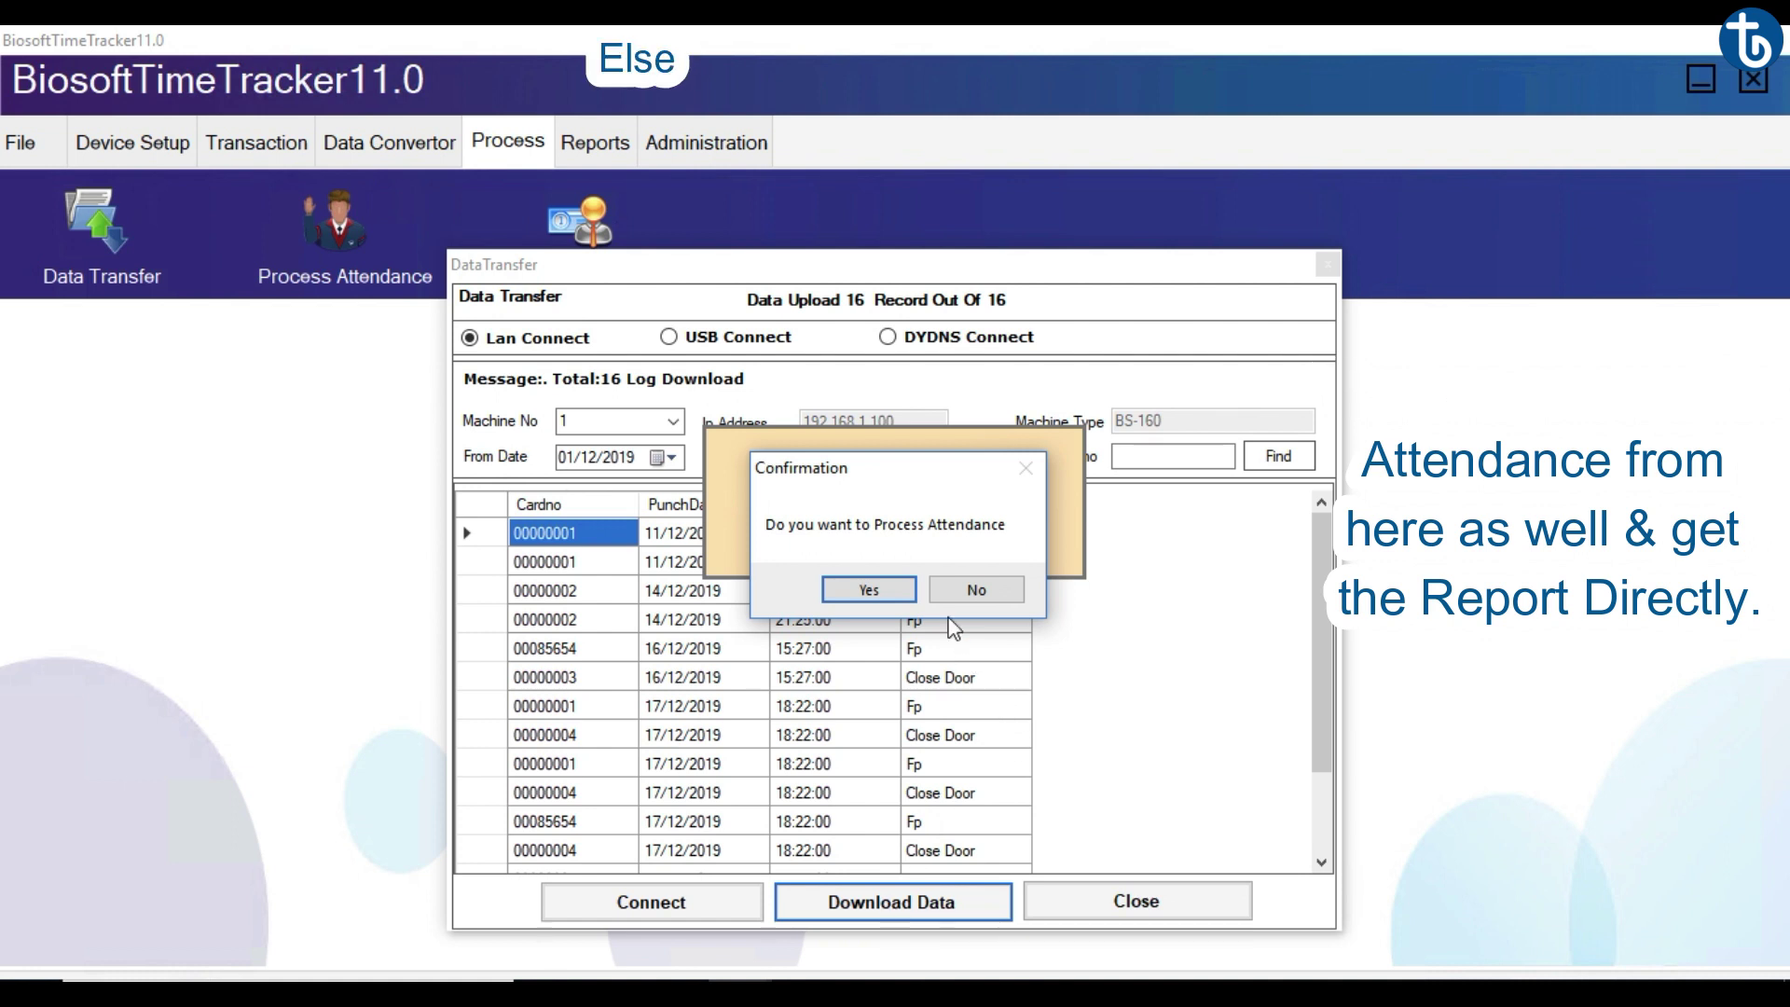
left_click(886, 591)
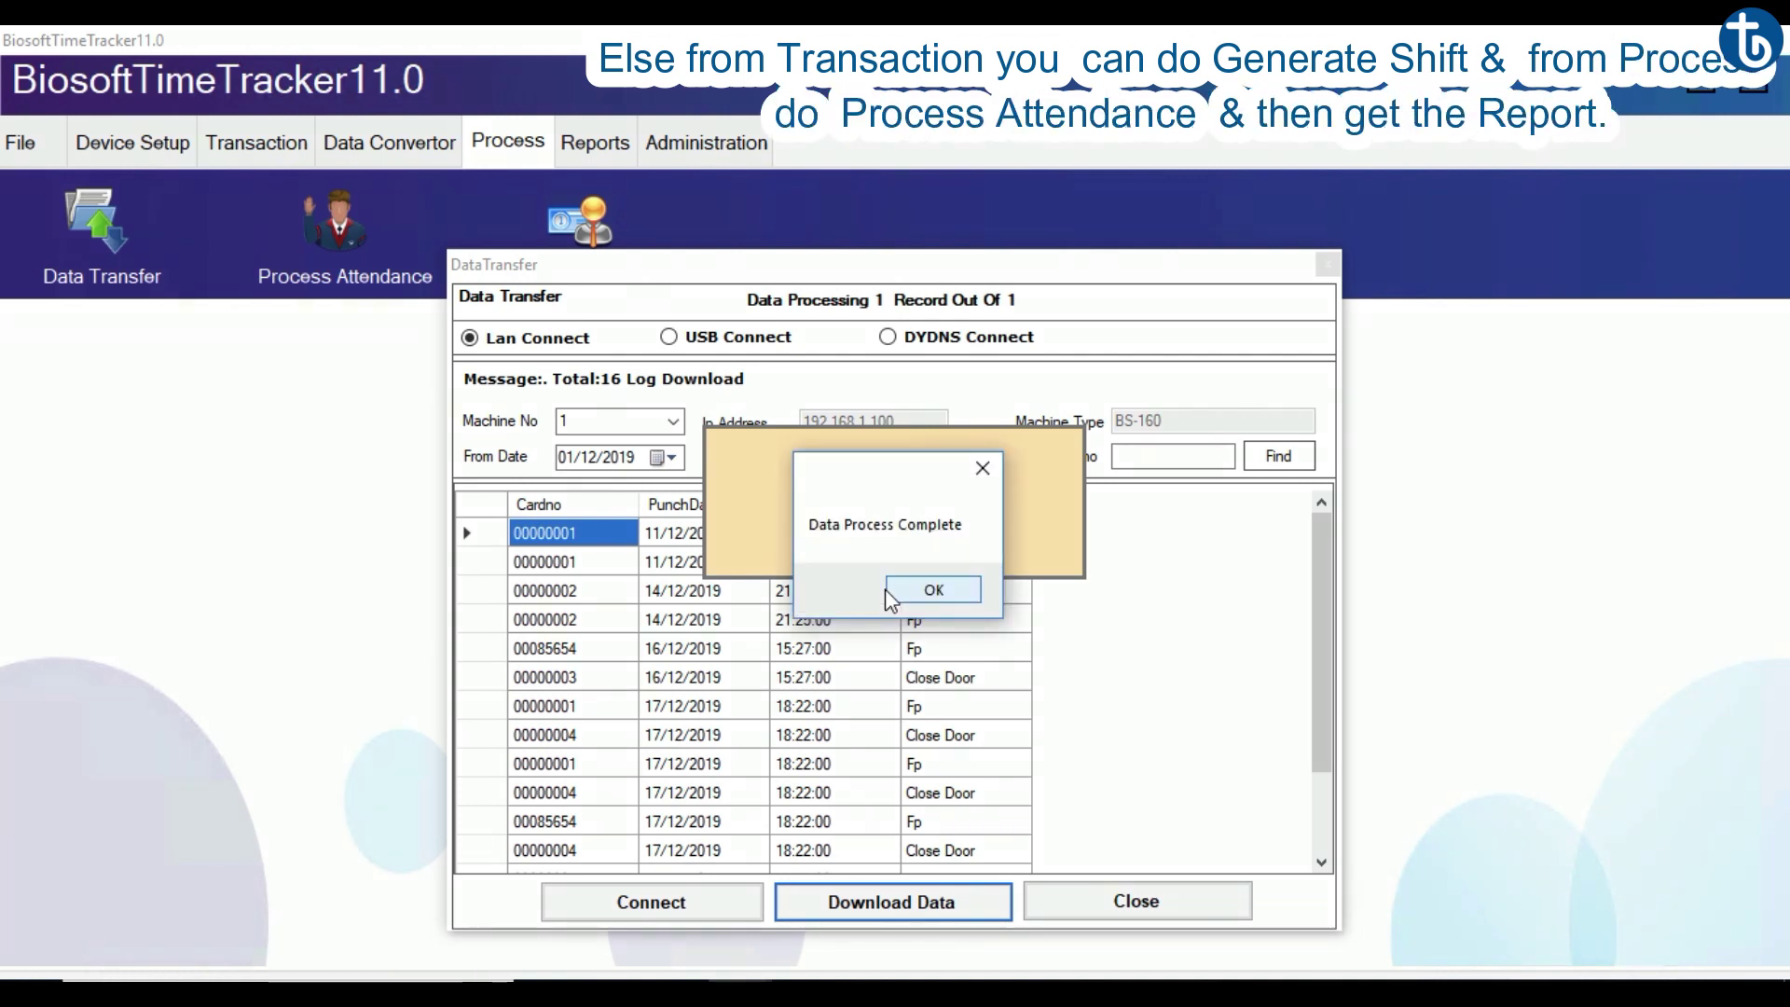
left_click(917, 586)
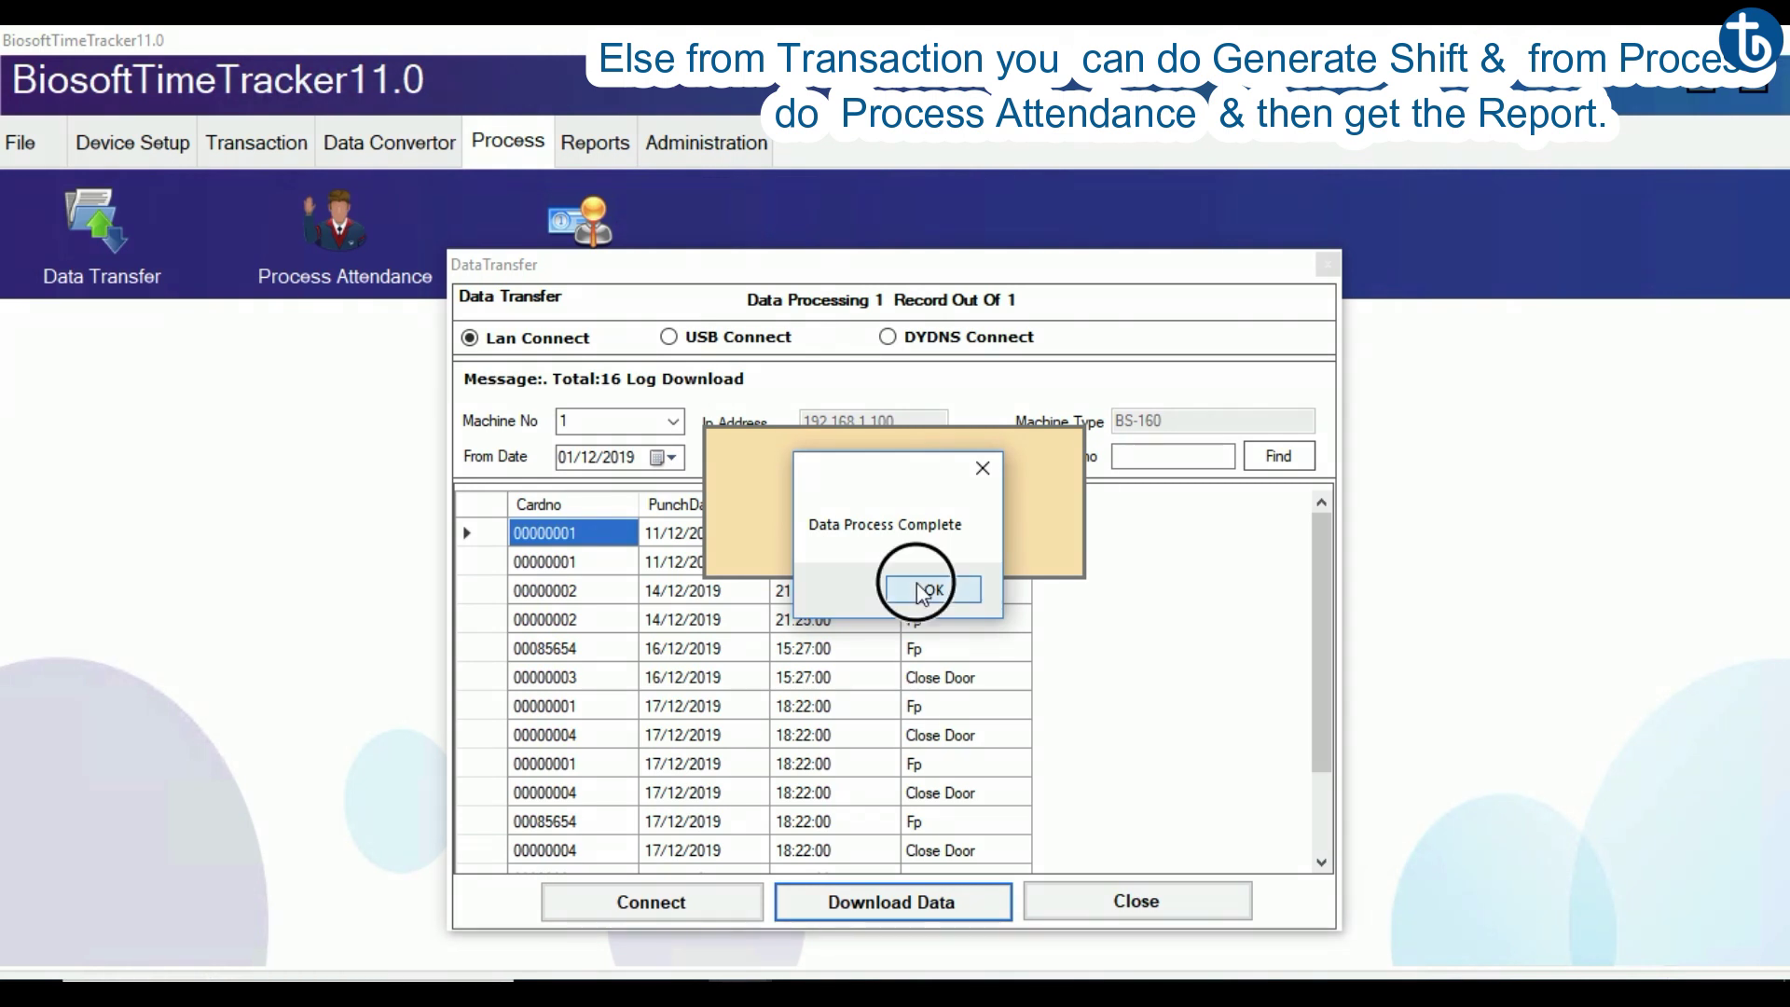
left_click(1173, 900)
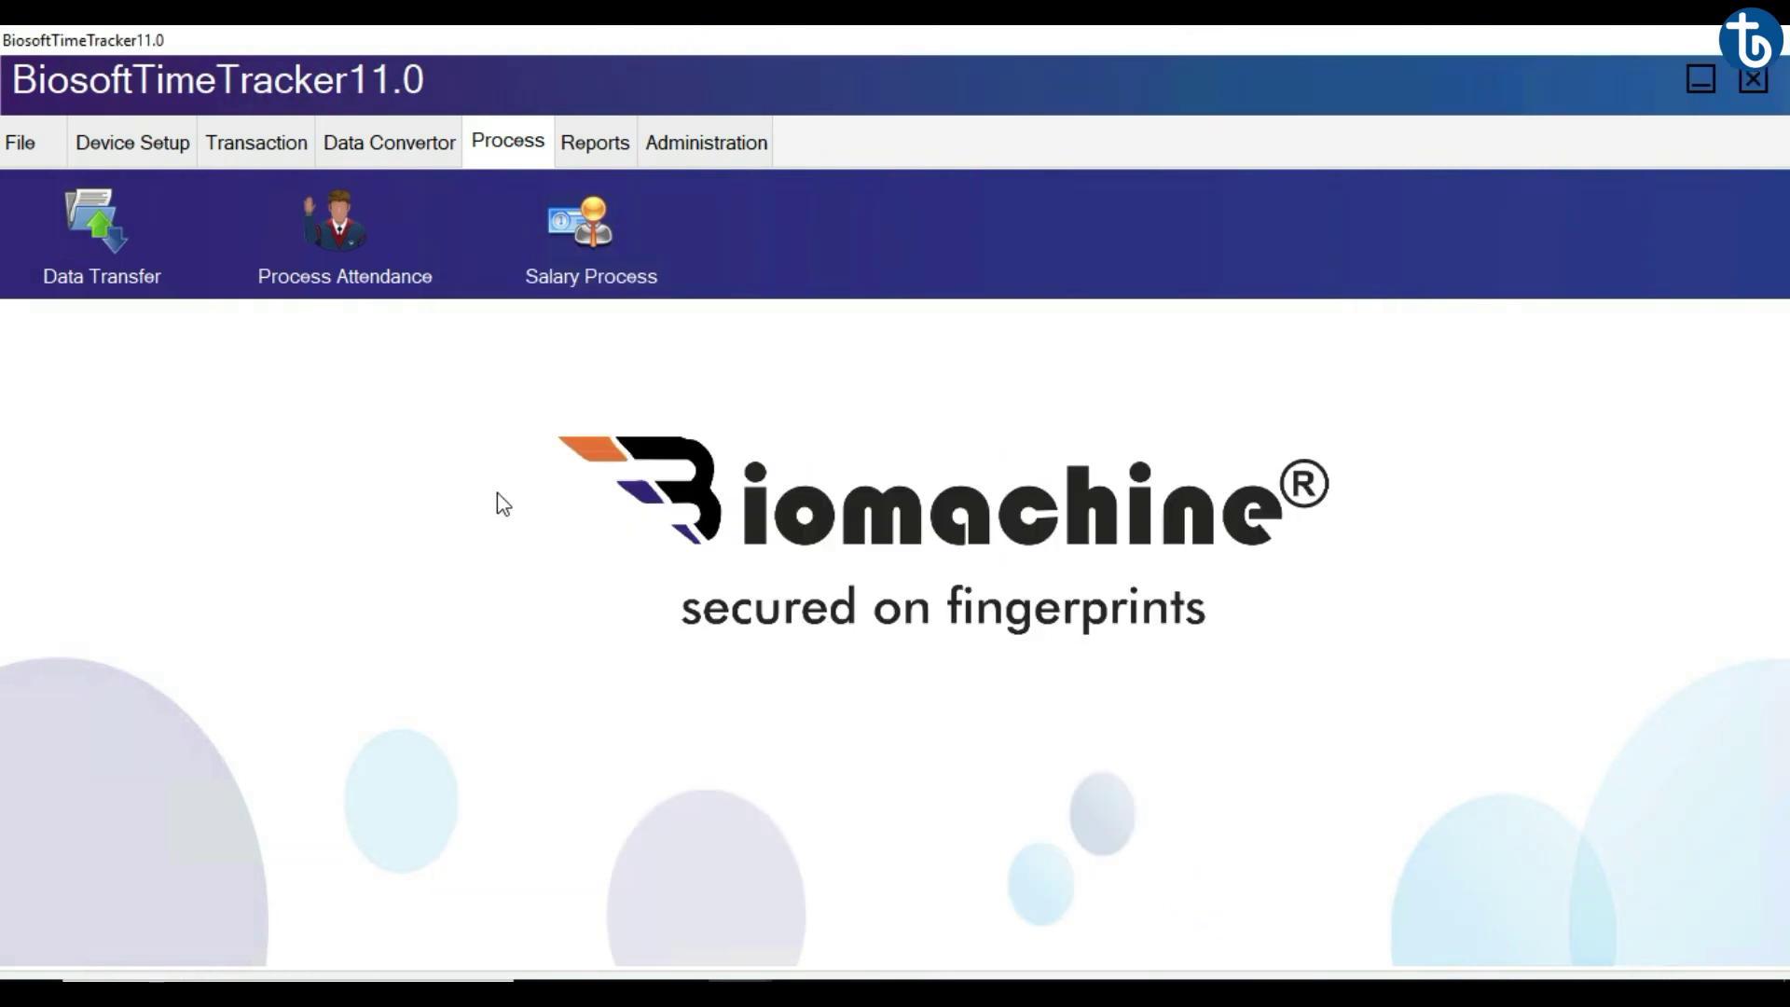
- Display the Daily Performance Report for 17/12/2019, review it to page 3, and close it
left_click(576, 142)
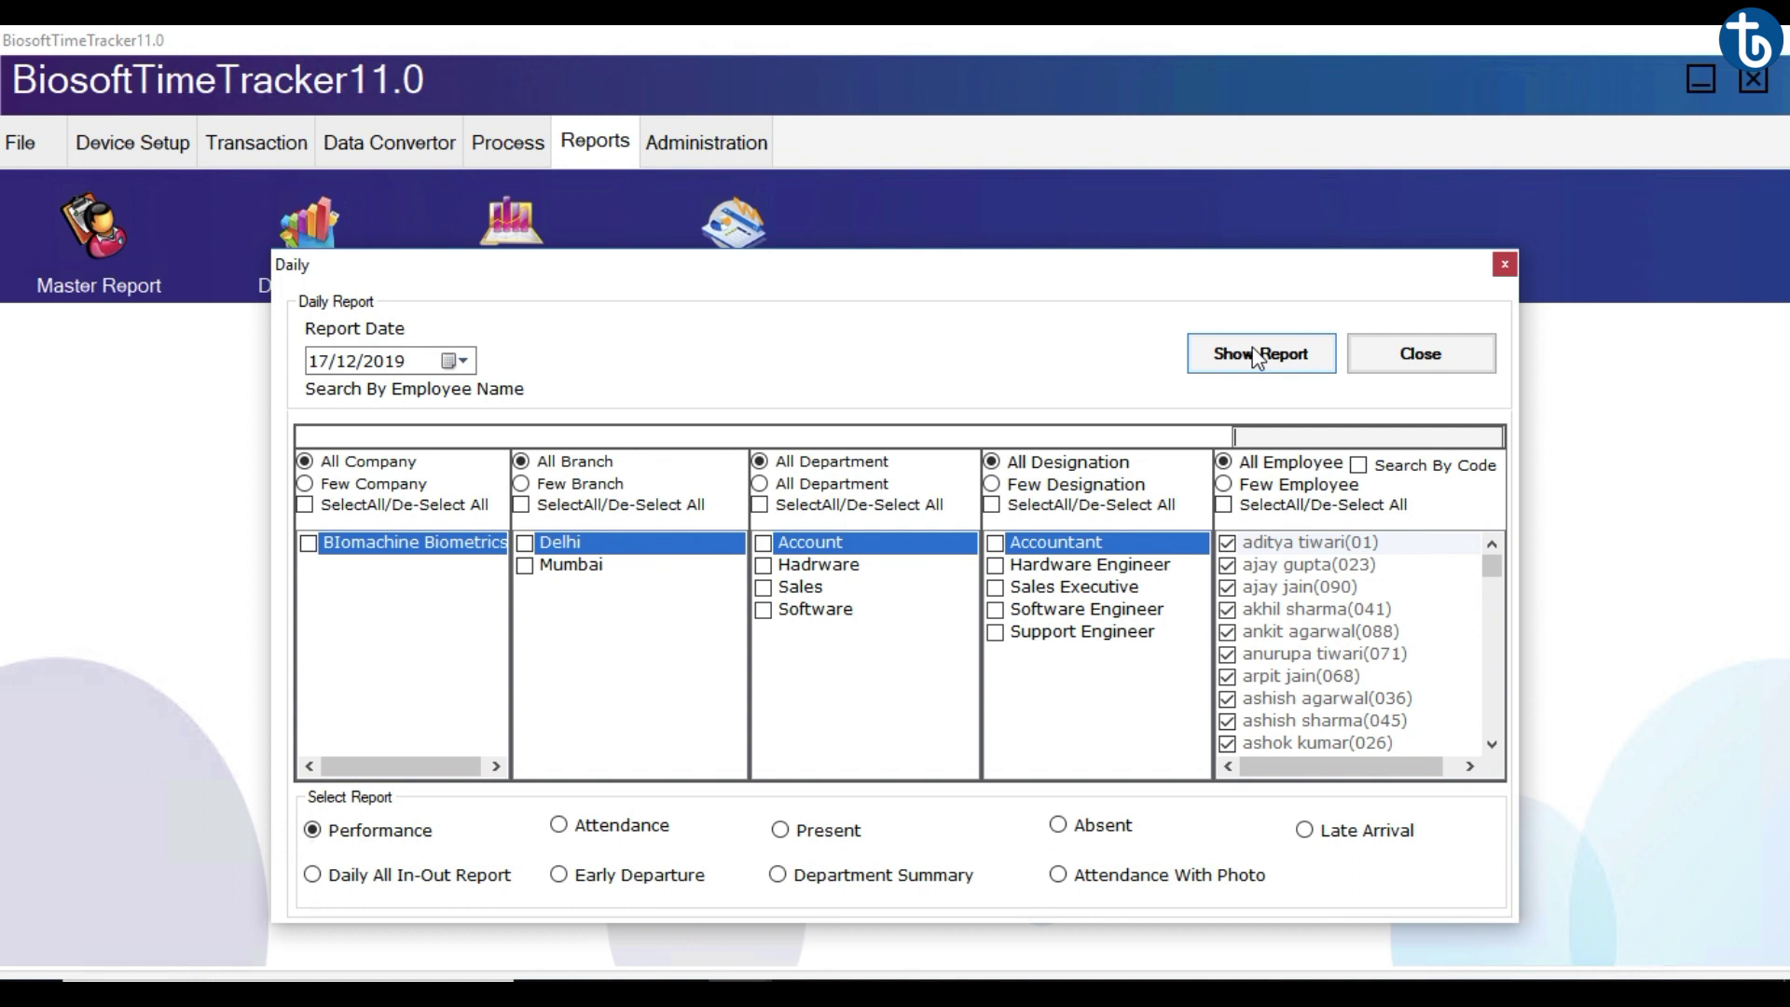
left_click(1259, 355)
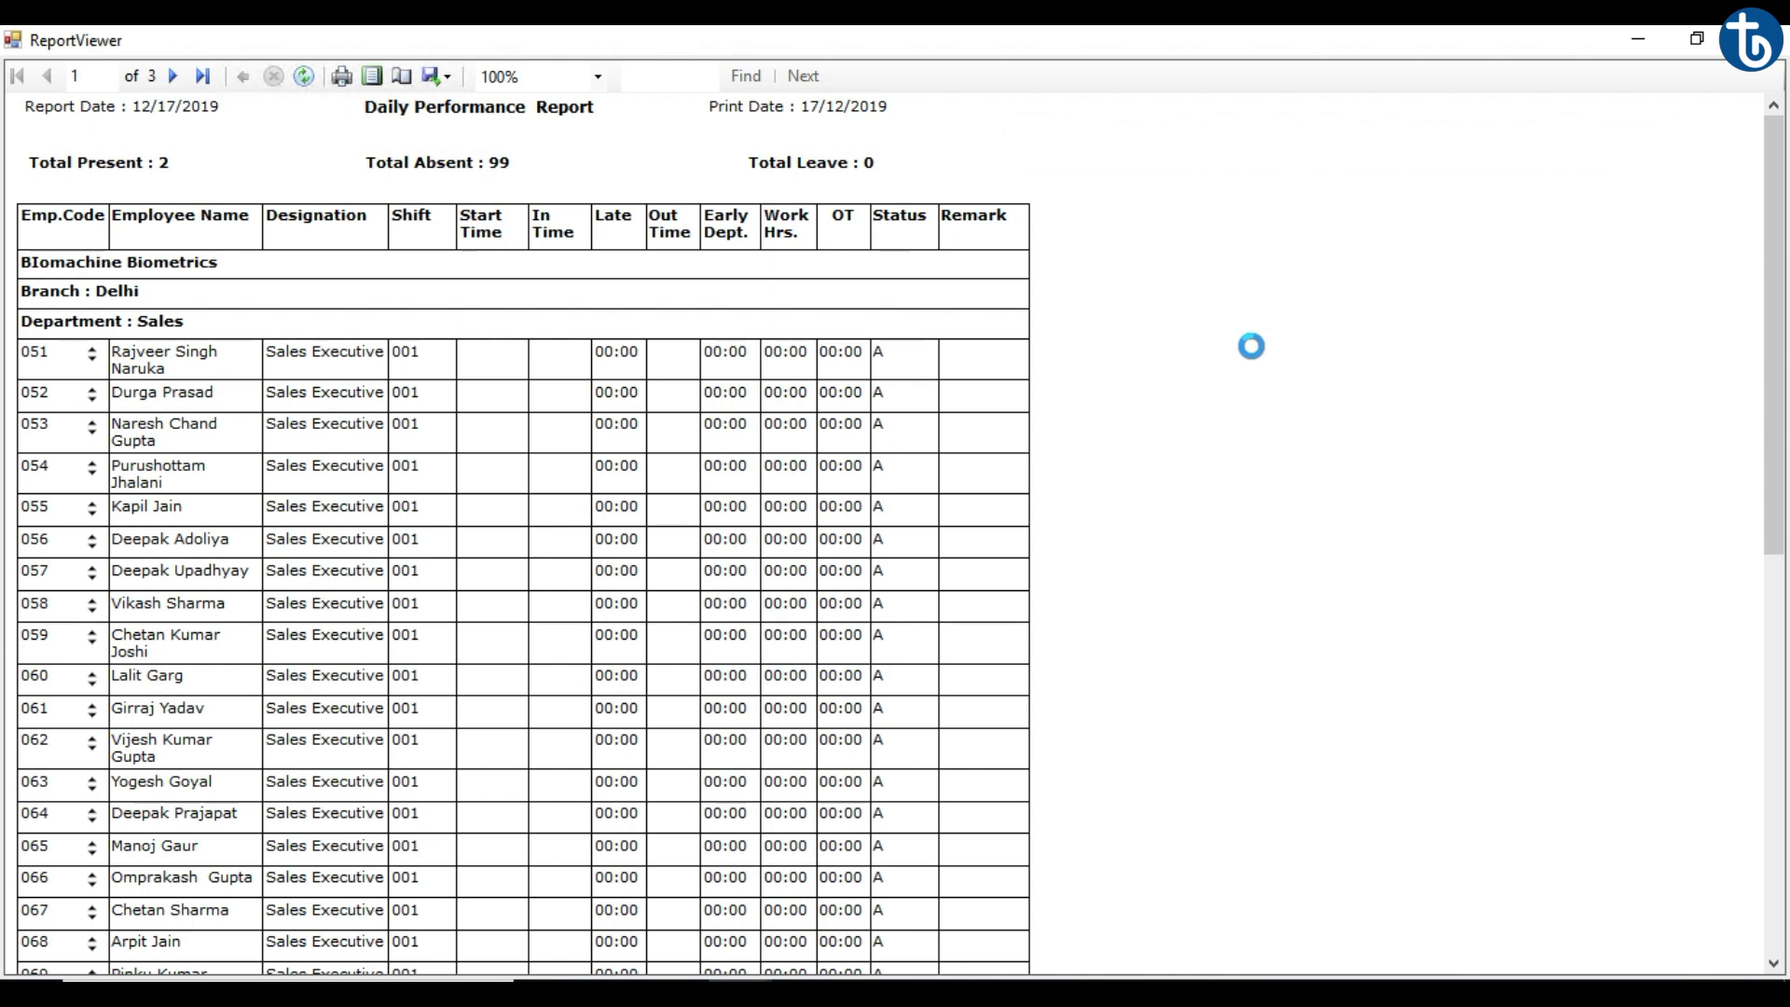
scroll(901, 506, "down", 5)
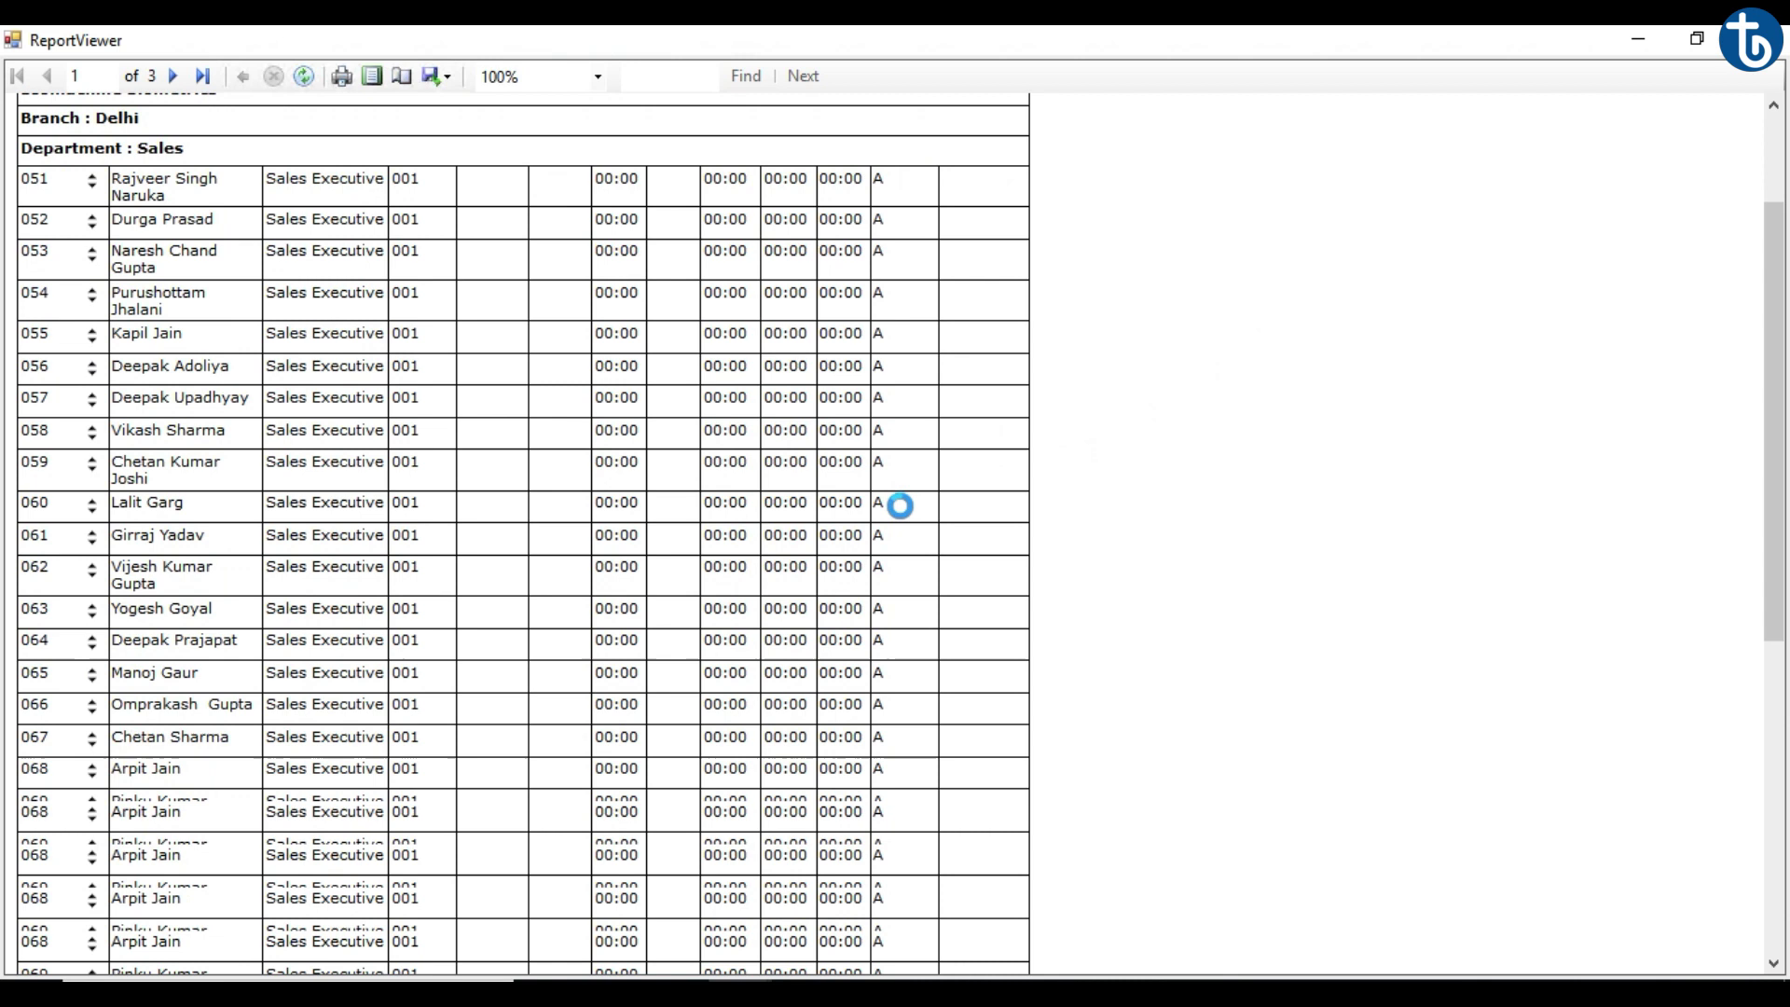
scroll(903, 513, "down", 15)
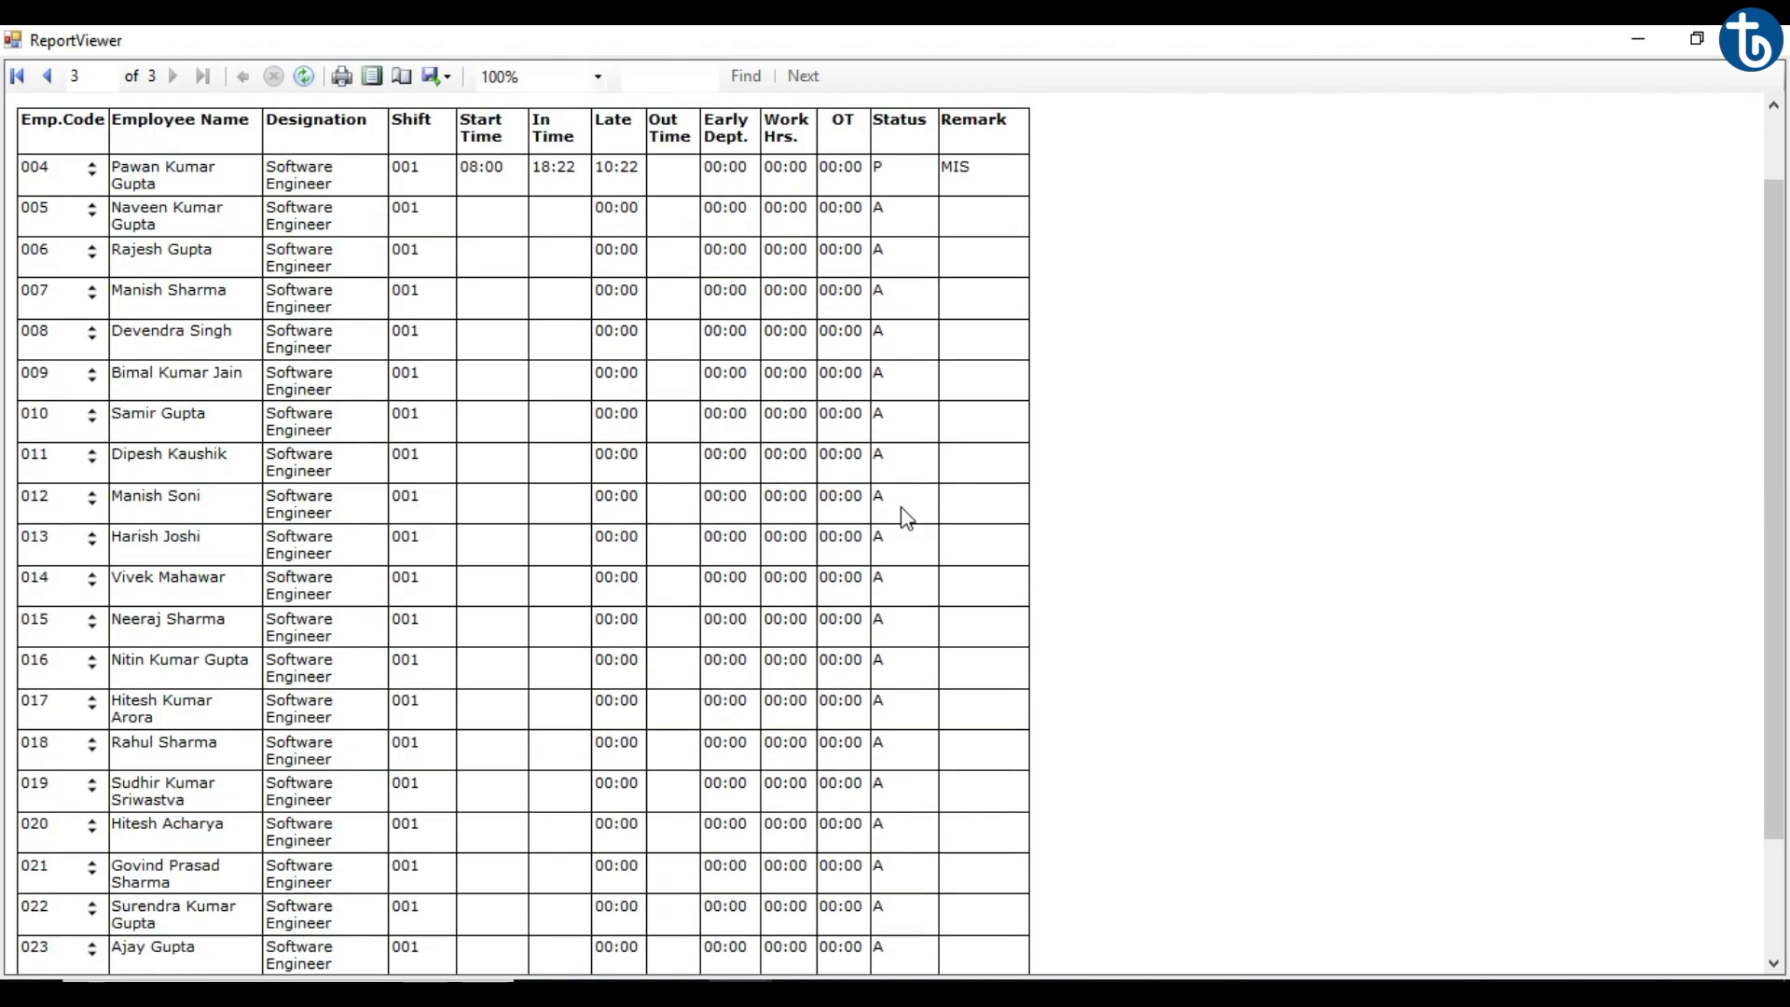
scroll(906, 518, "down", 2)
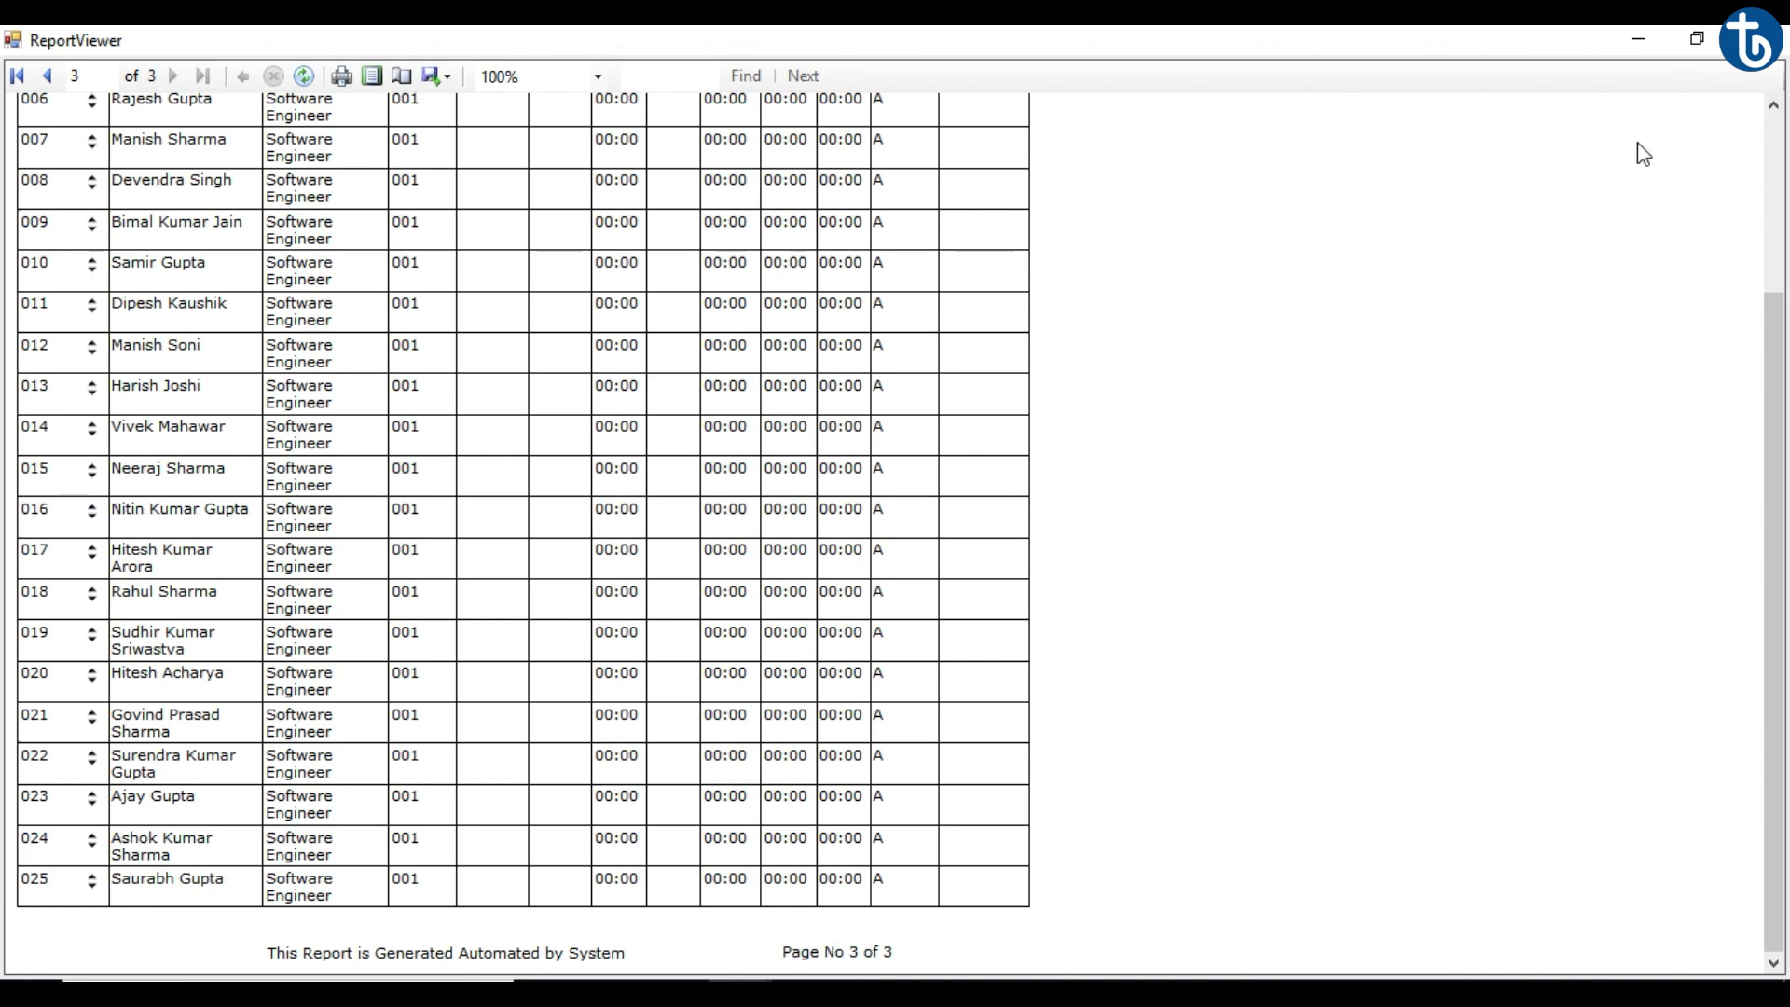
left_click(1776, 40)
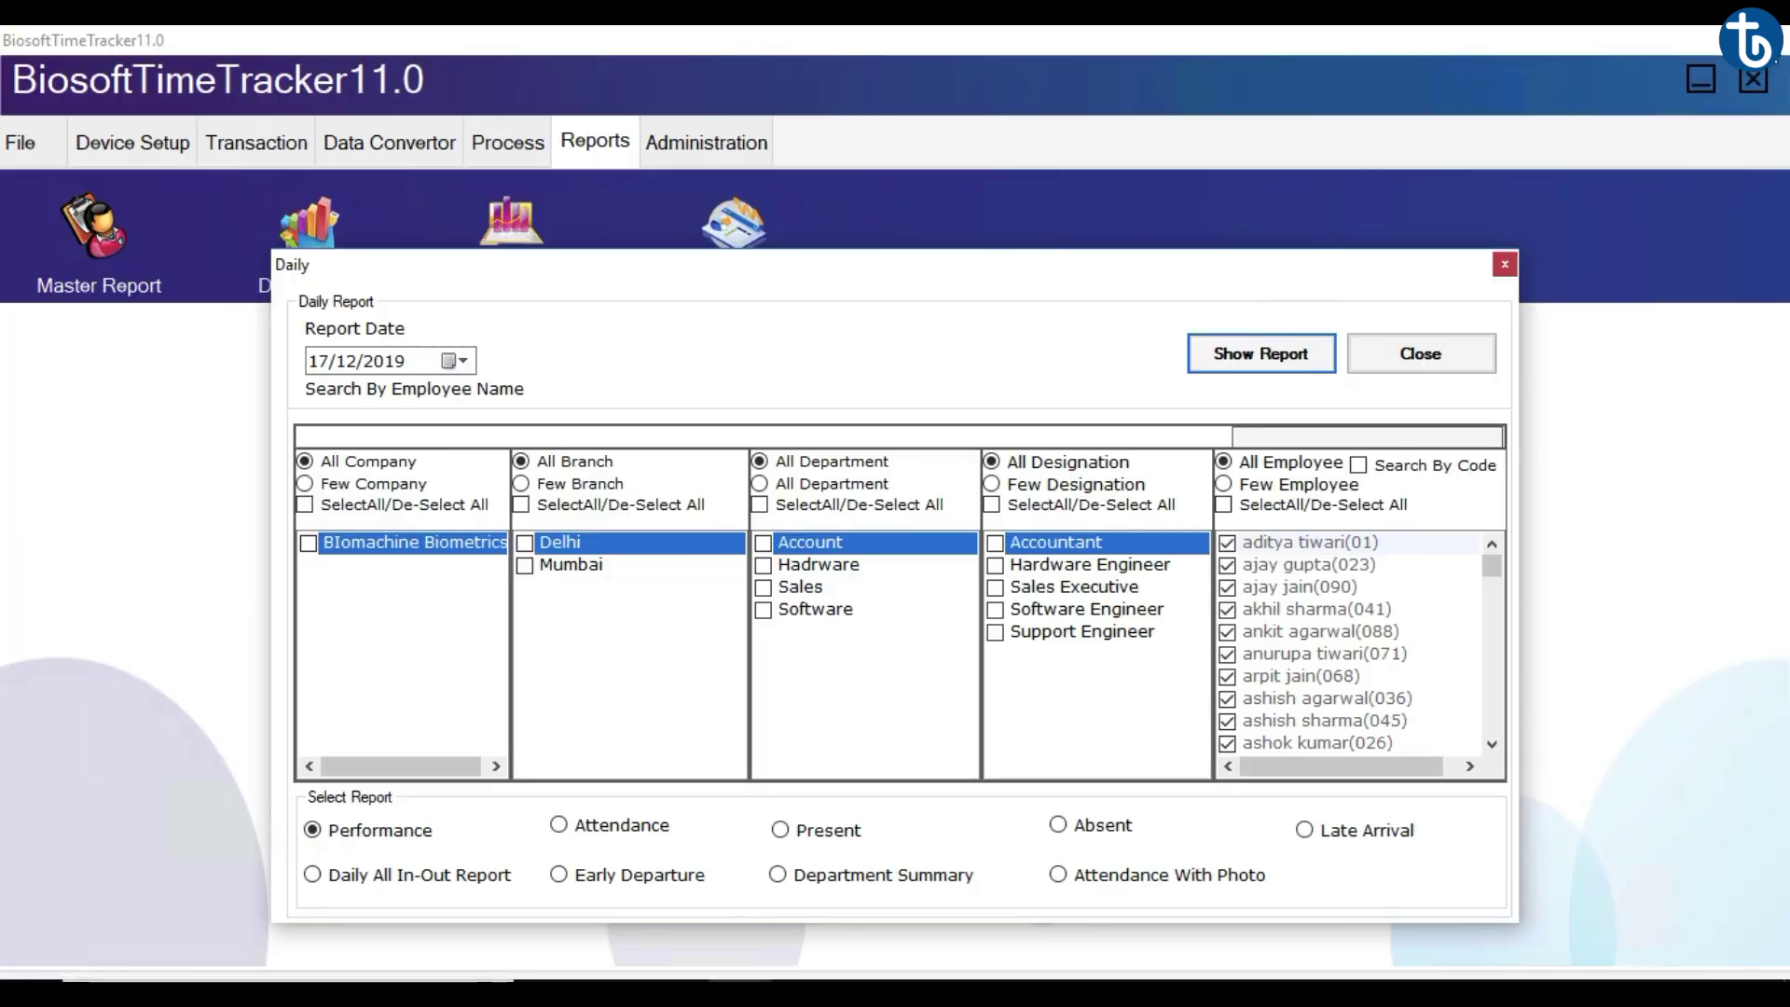
- View the Daily Present Details Report (2 present) at 200% zoom, then close it and the Daily dialog
left_click(791, 832)
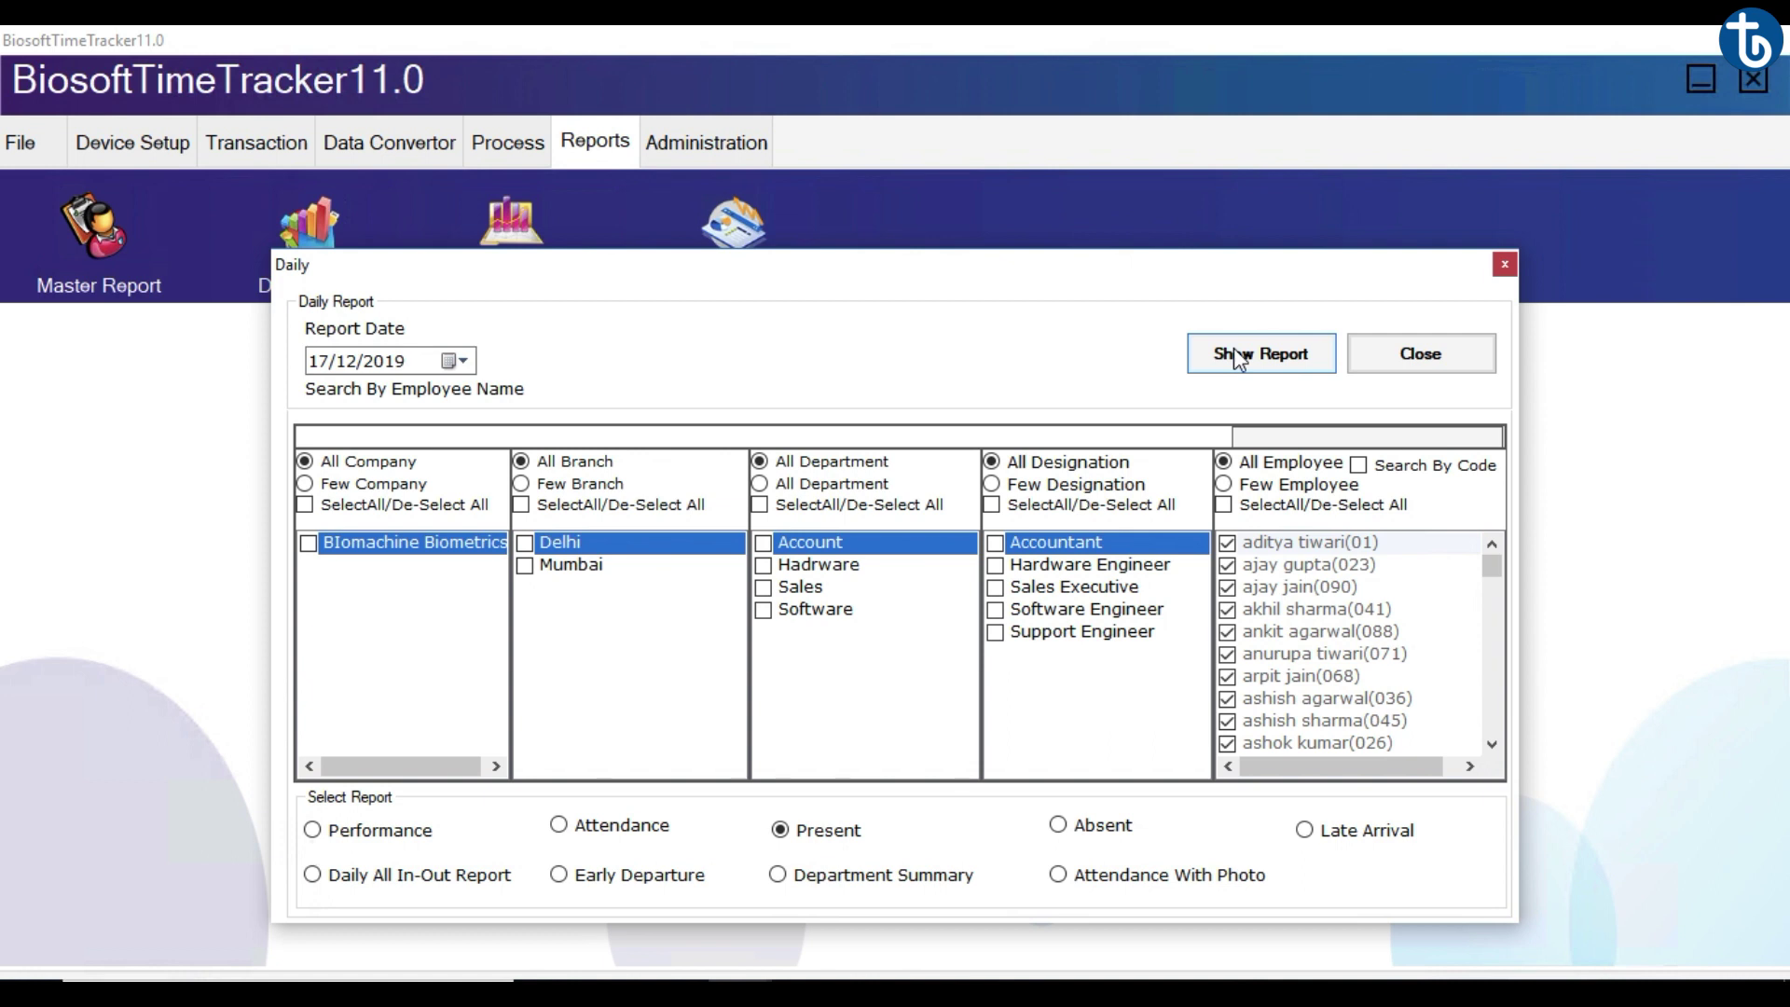
left_click(1238, 356)
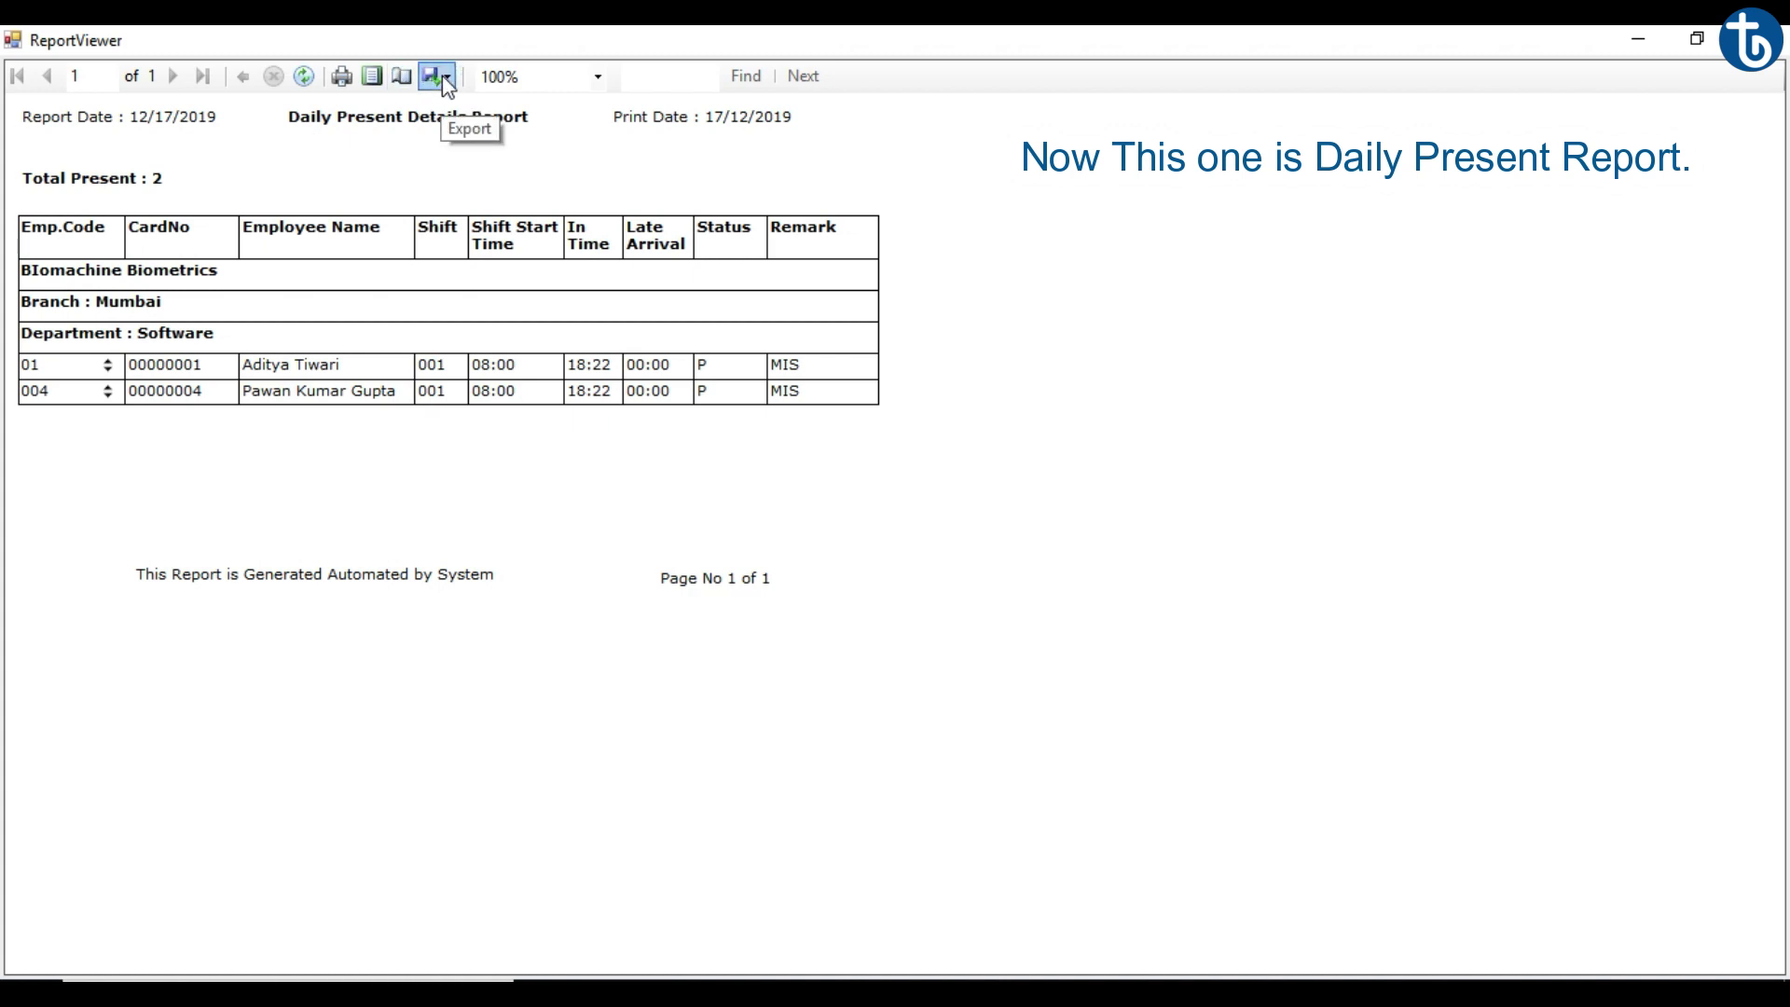
left_click(598, 76)
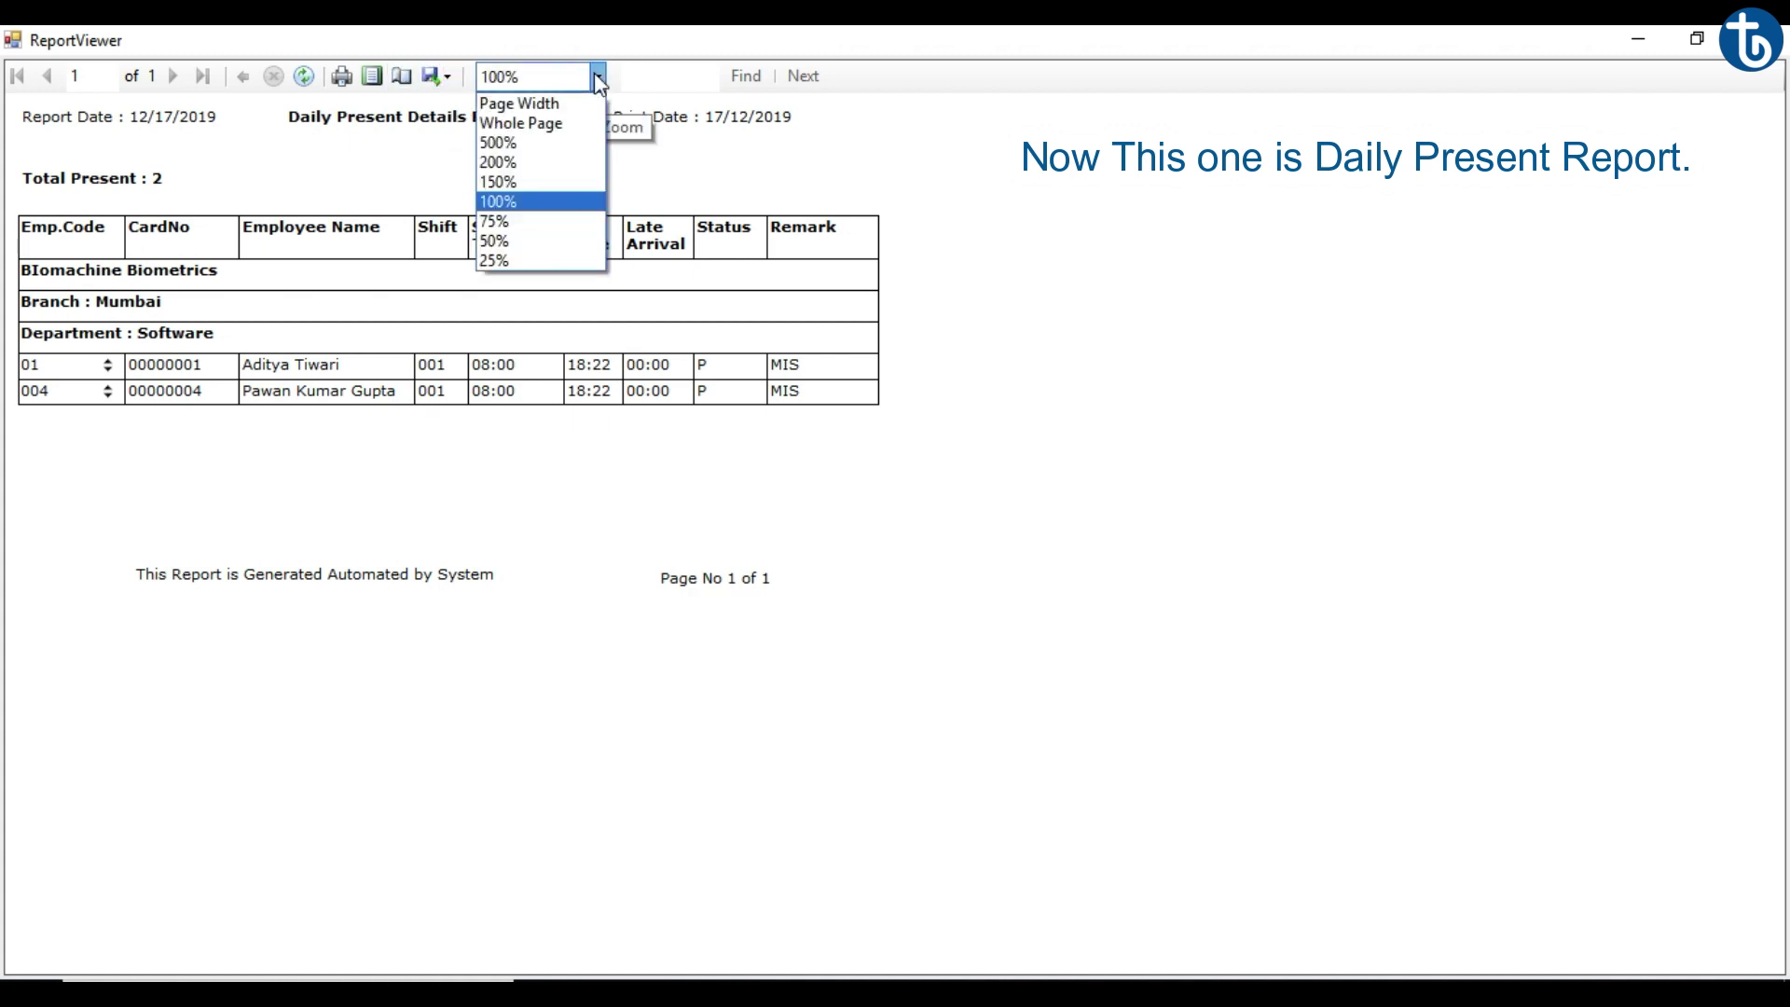
left_click(500, 160)
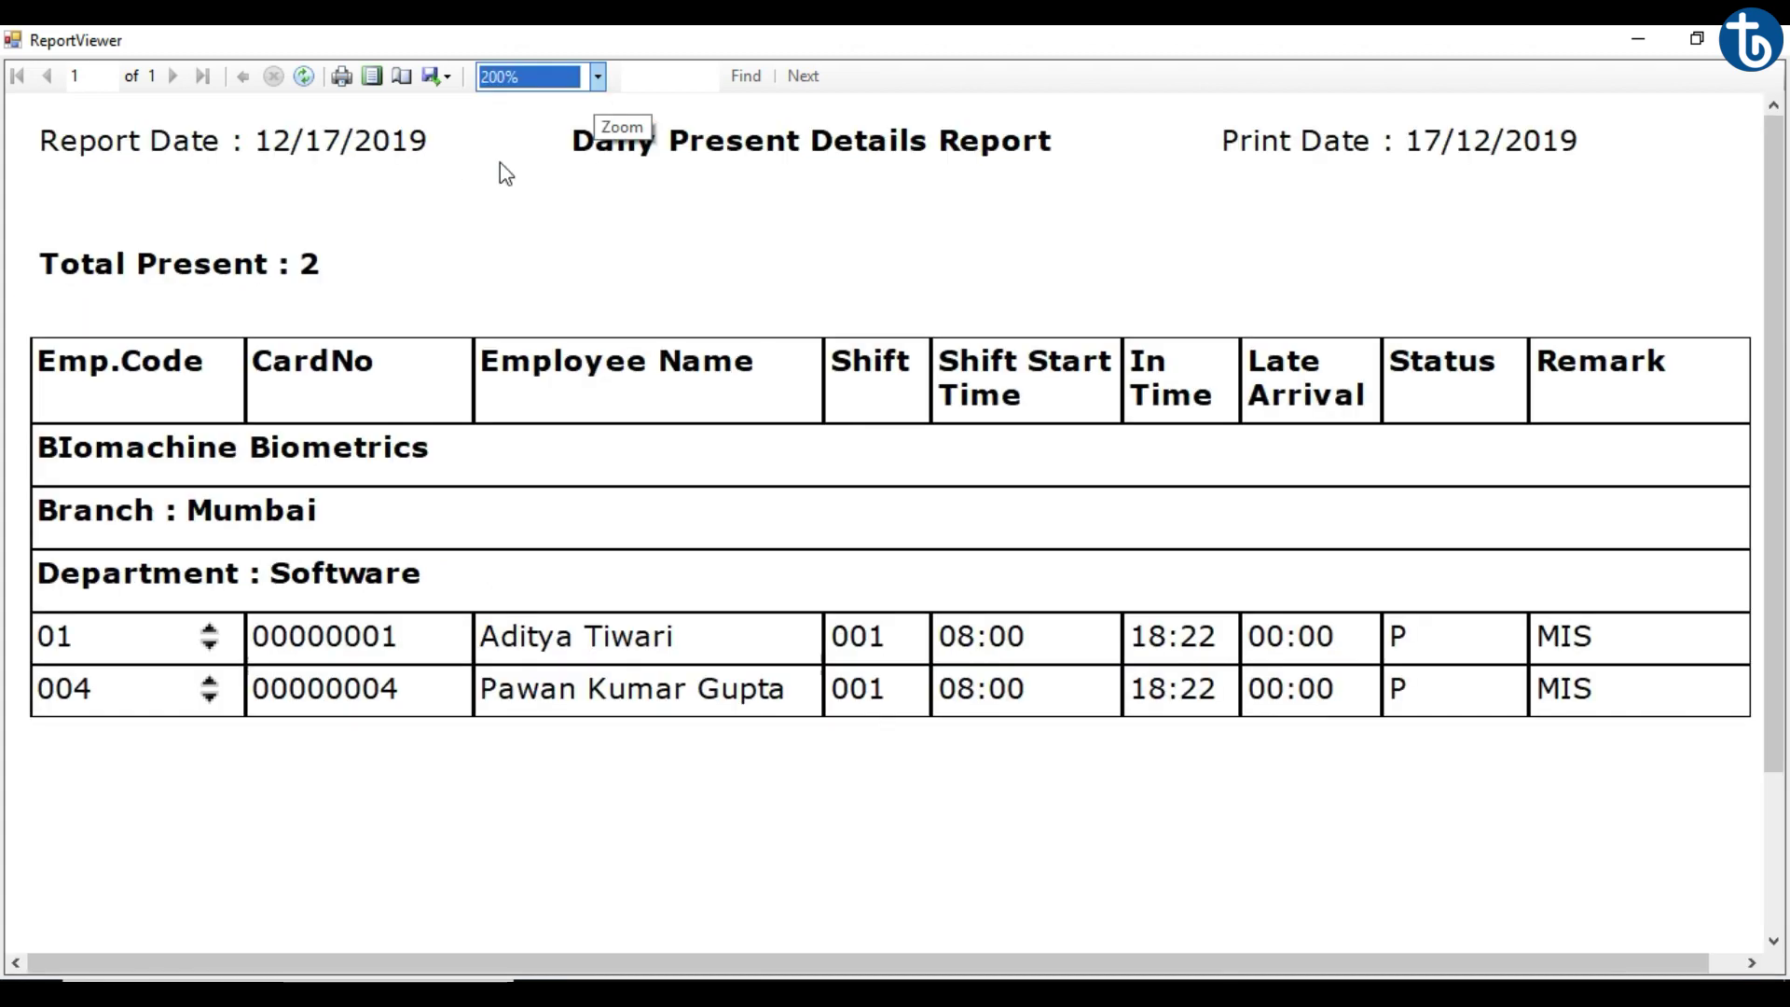
left_click(687, 176)
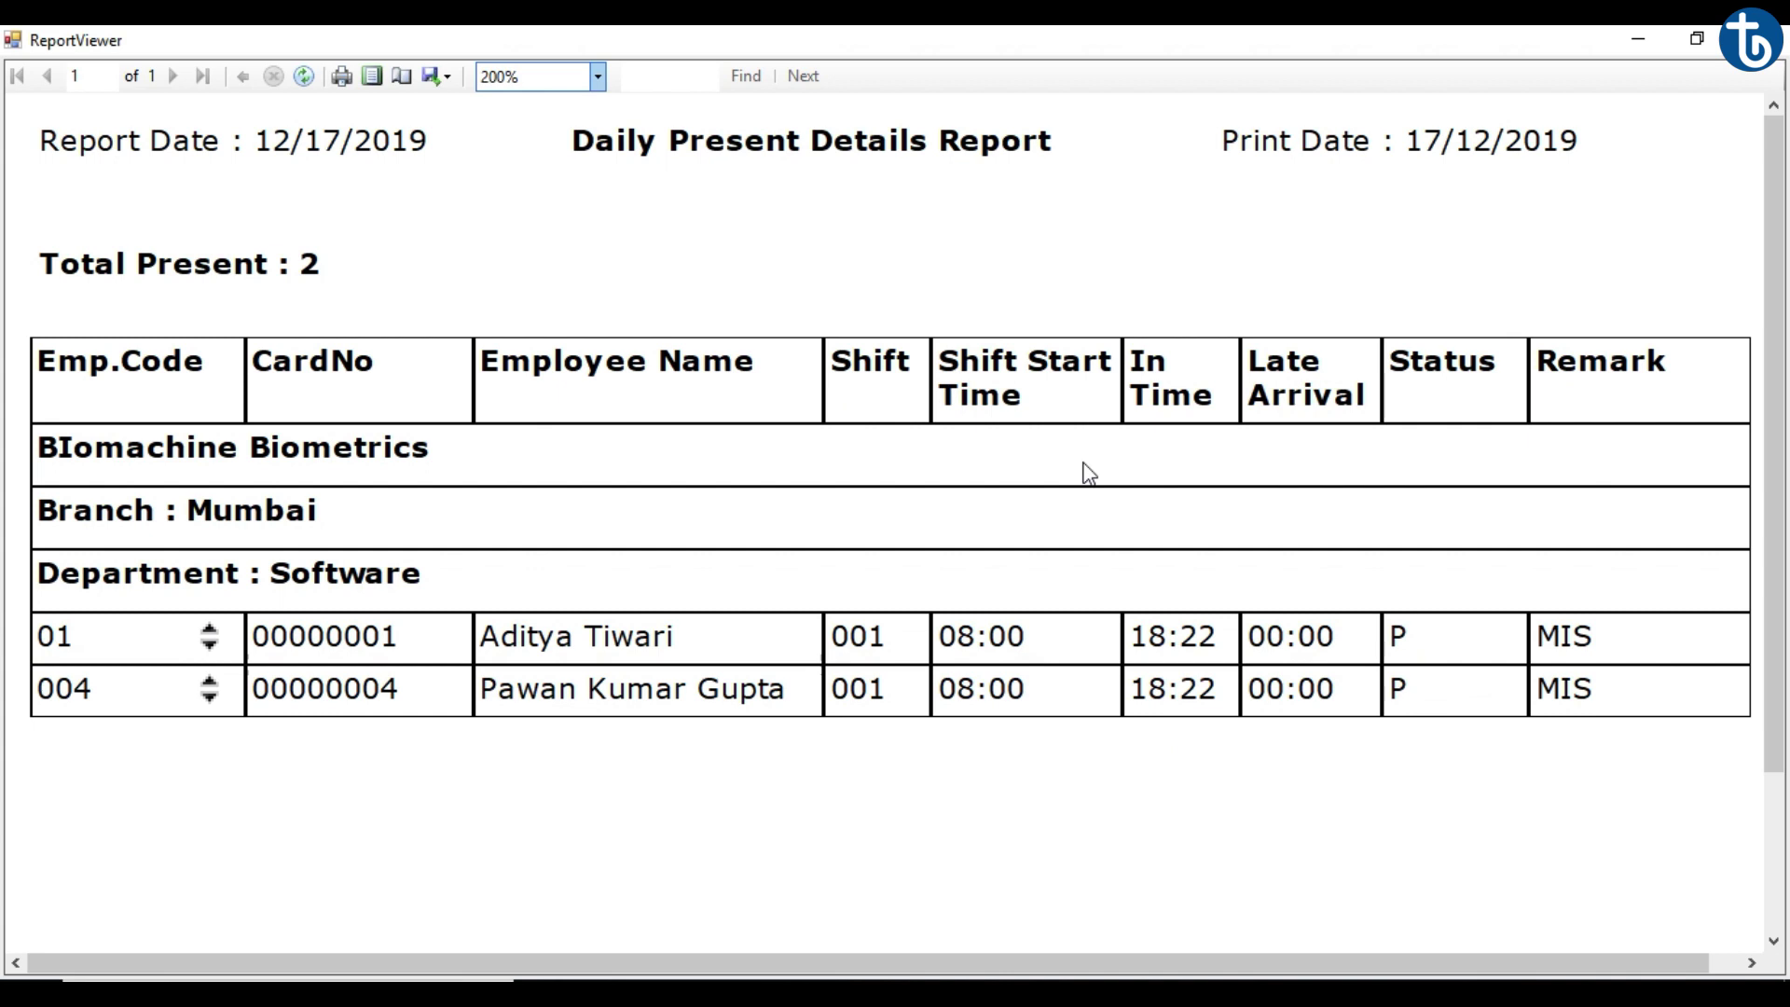
left_click(1765, 39)
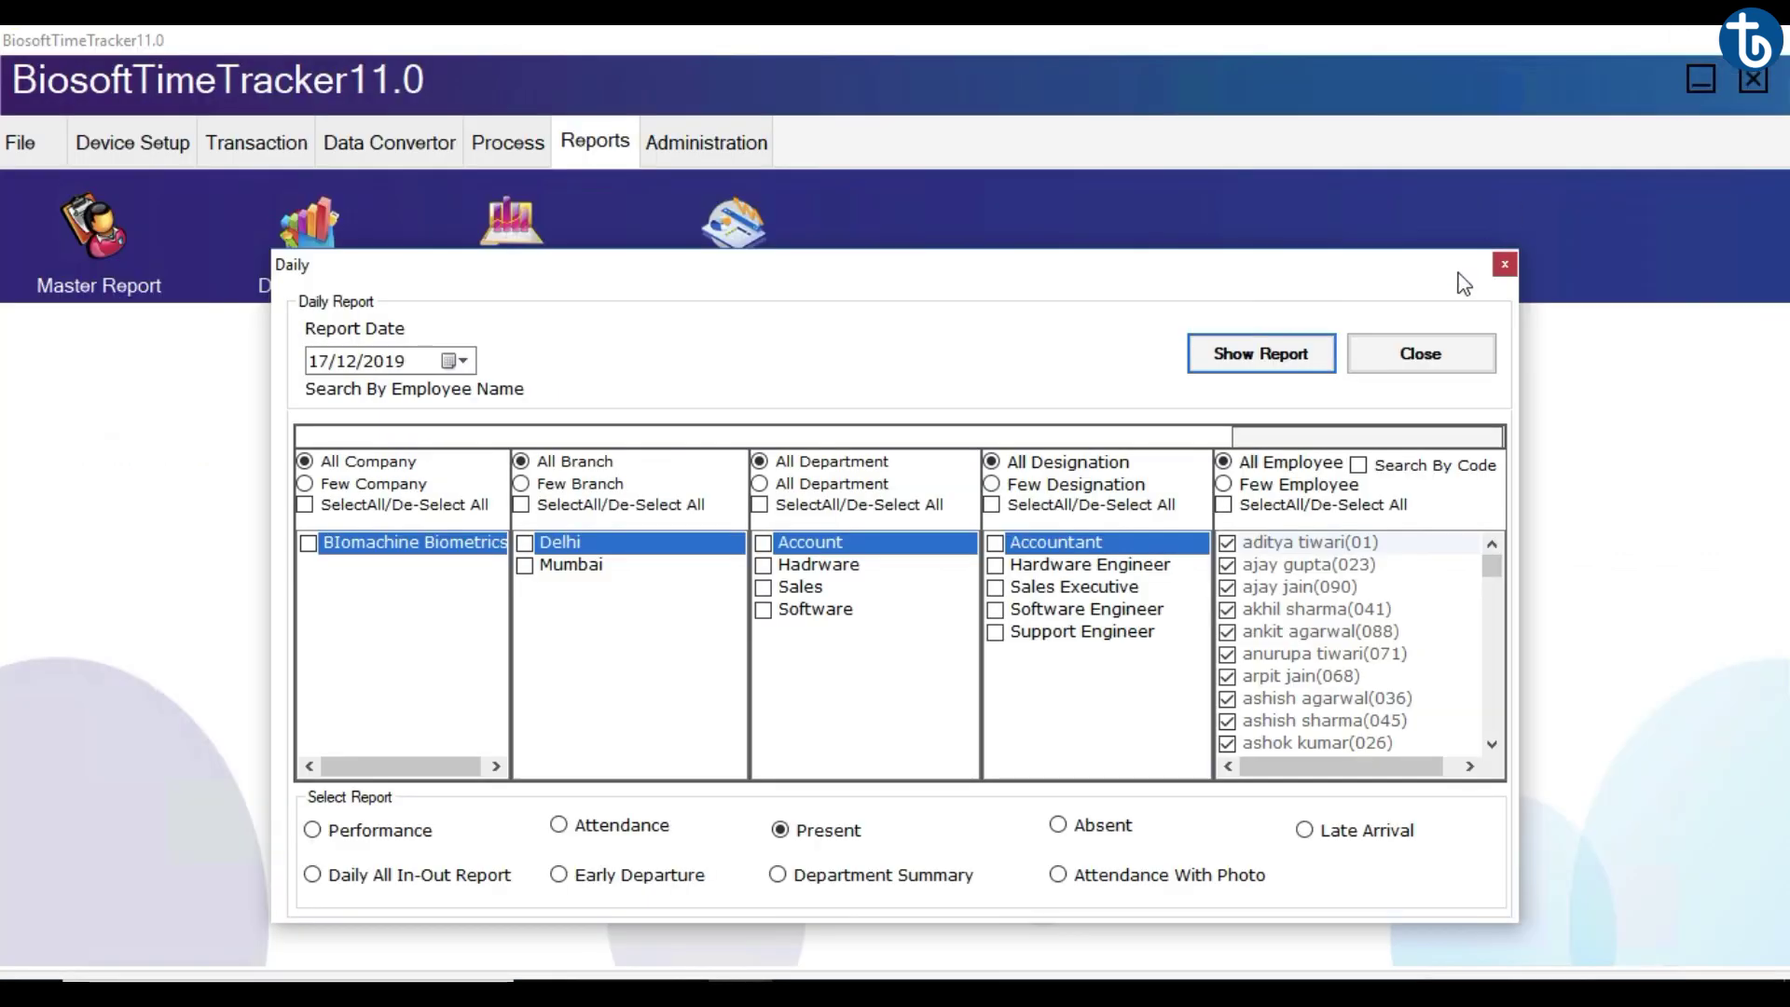
left_click(1419, 359)
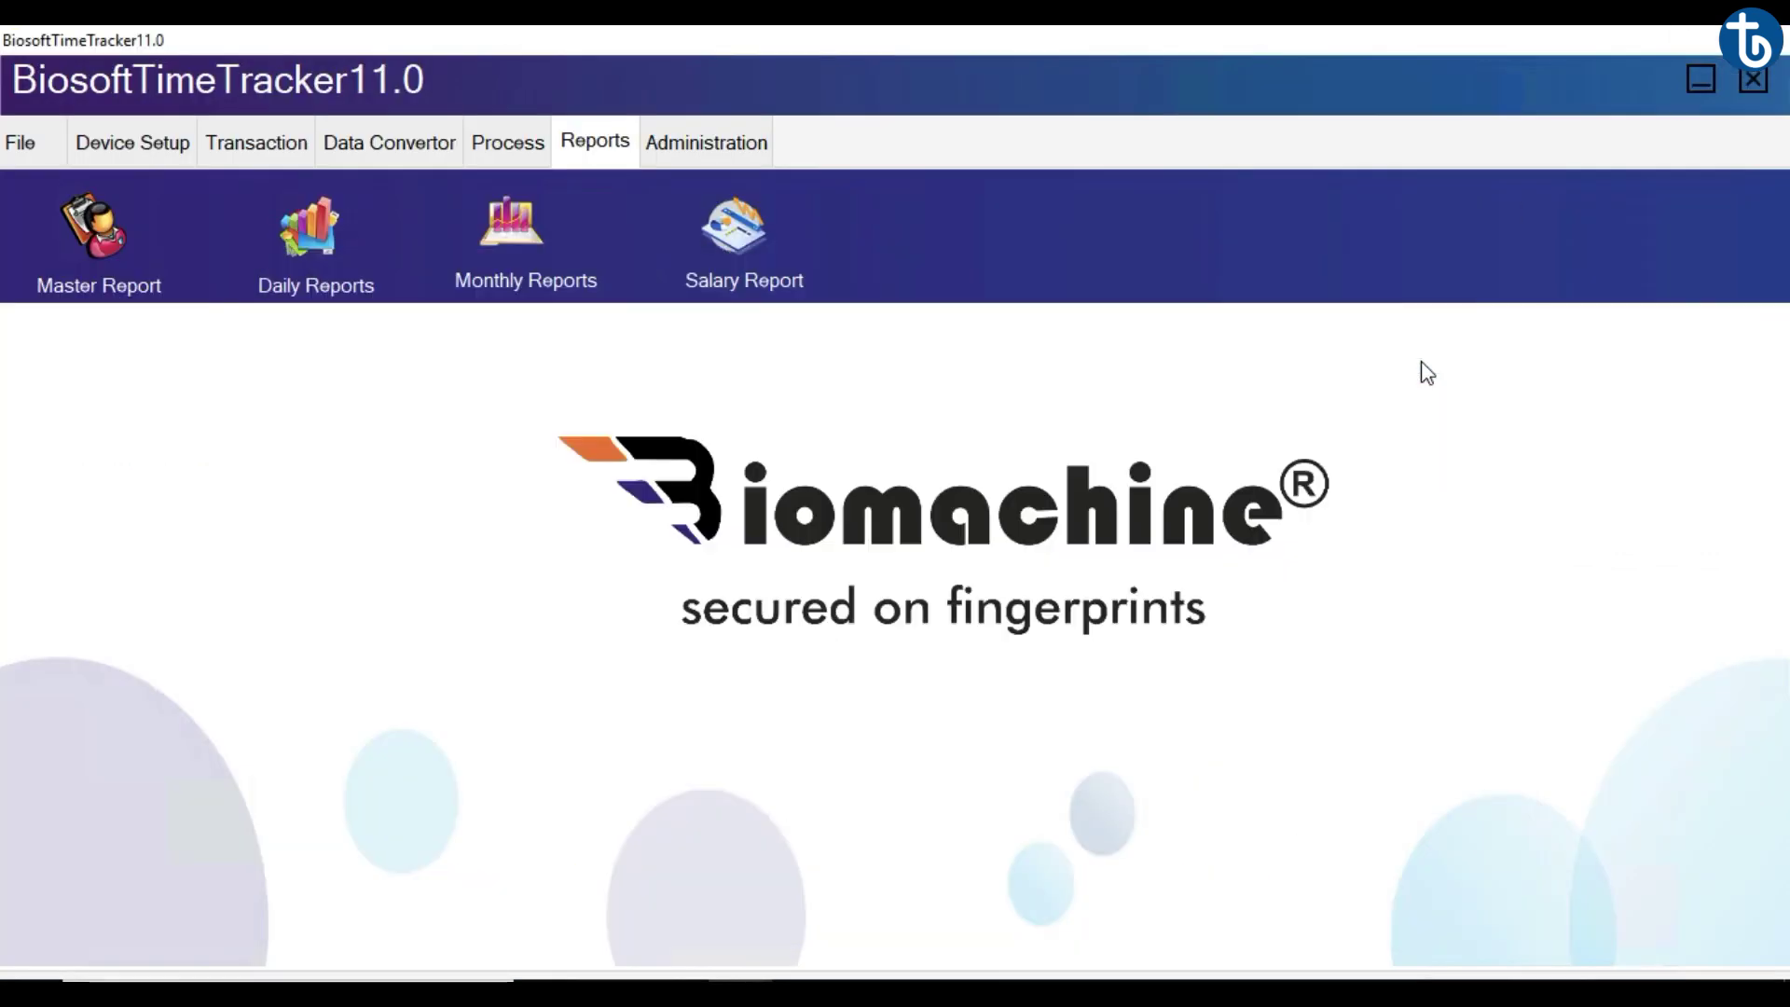
- Show the Monthly Performance Report from 01/12/2019 and scroll through its pages
left_click(527, 235)
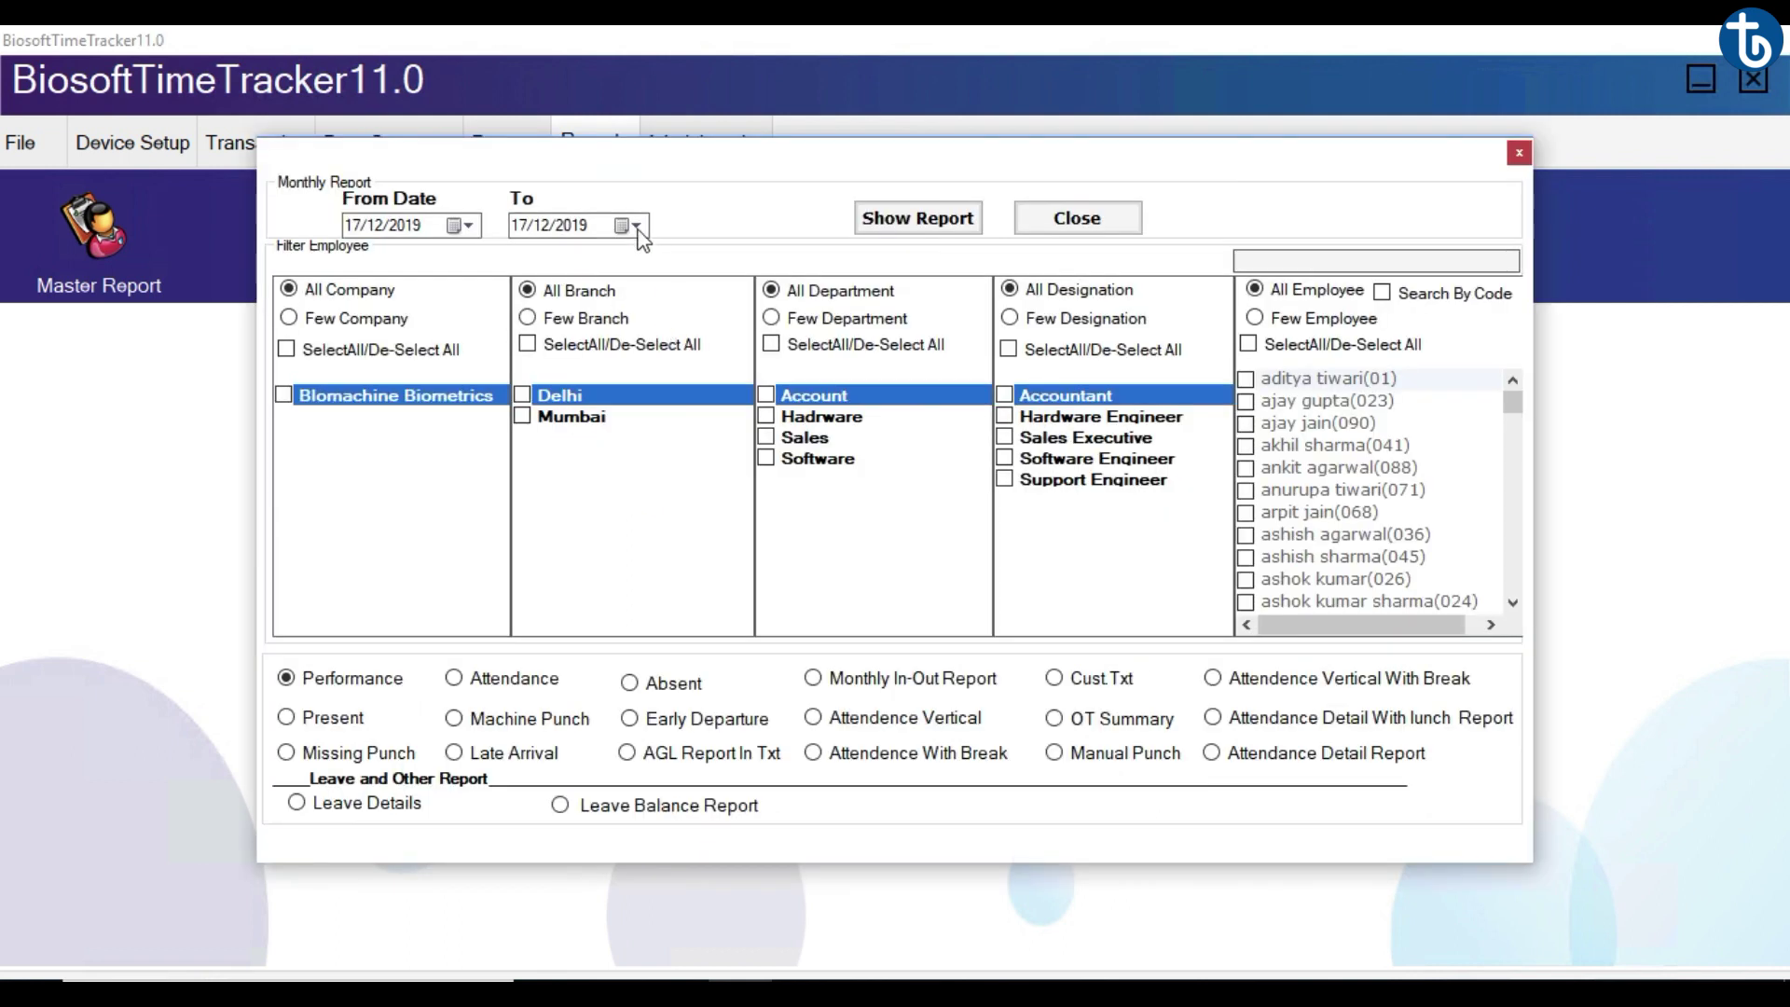
left_click(475, 226)
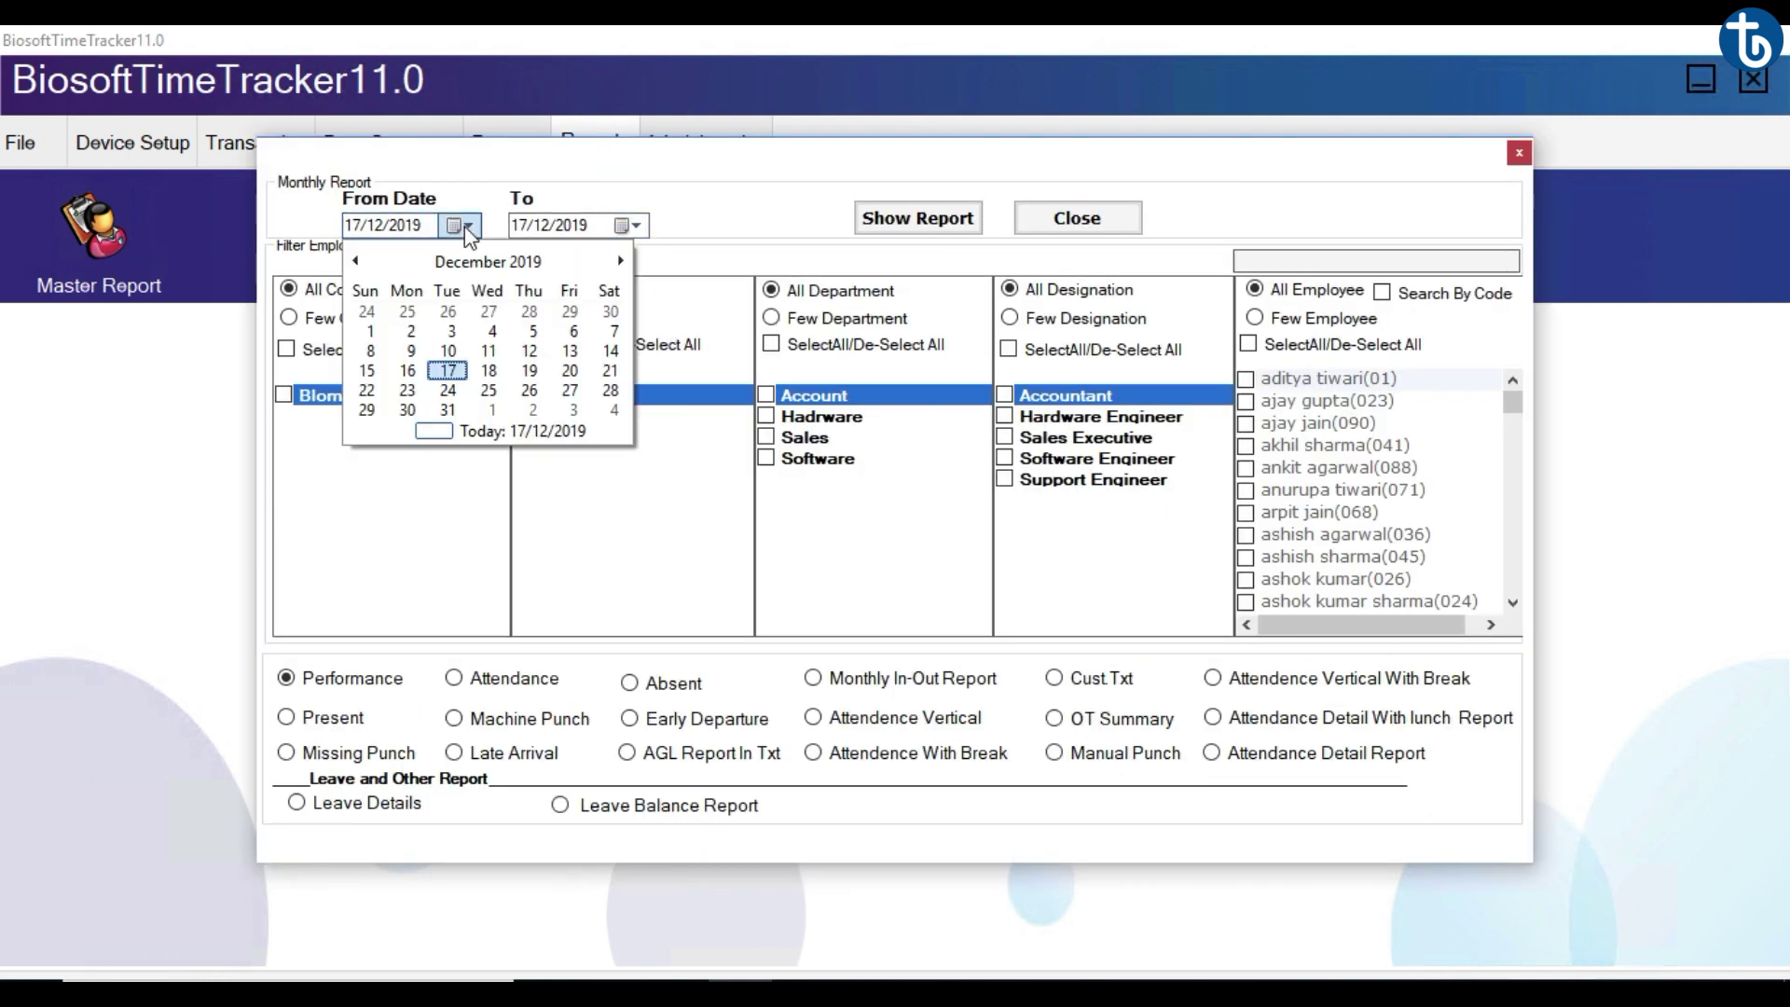
left_click(368, 332)
left_click(901, 229)
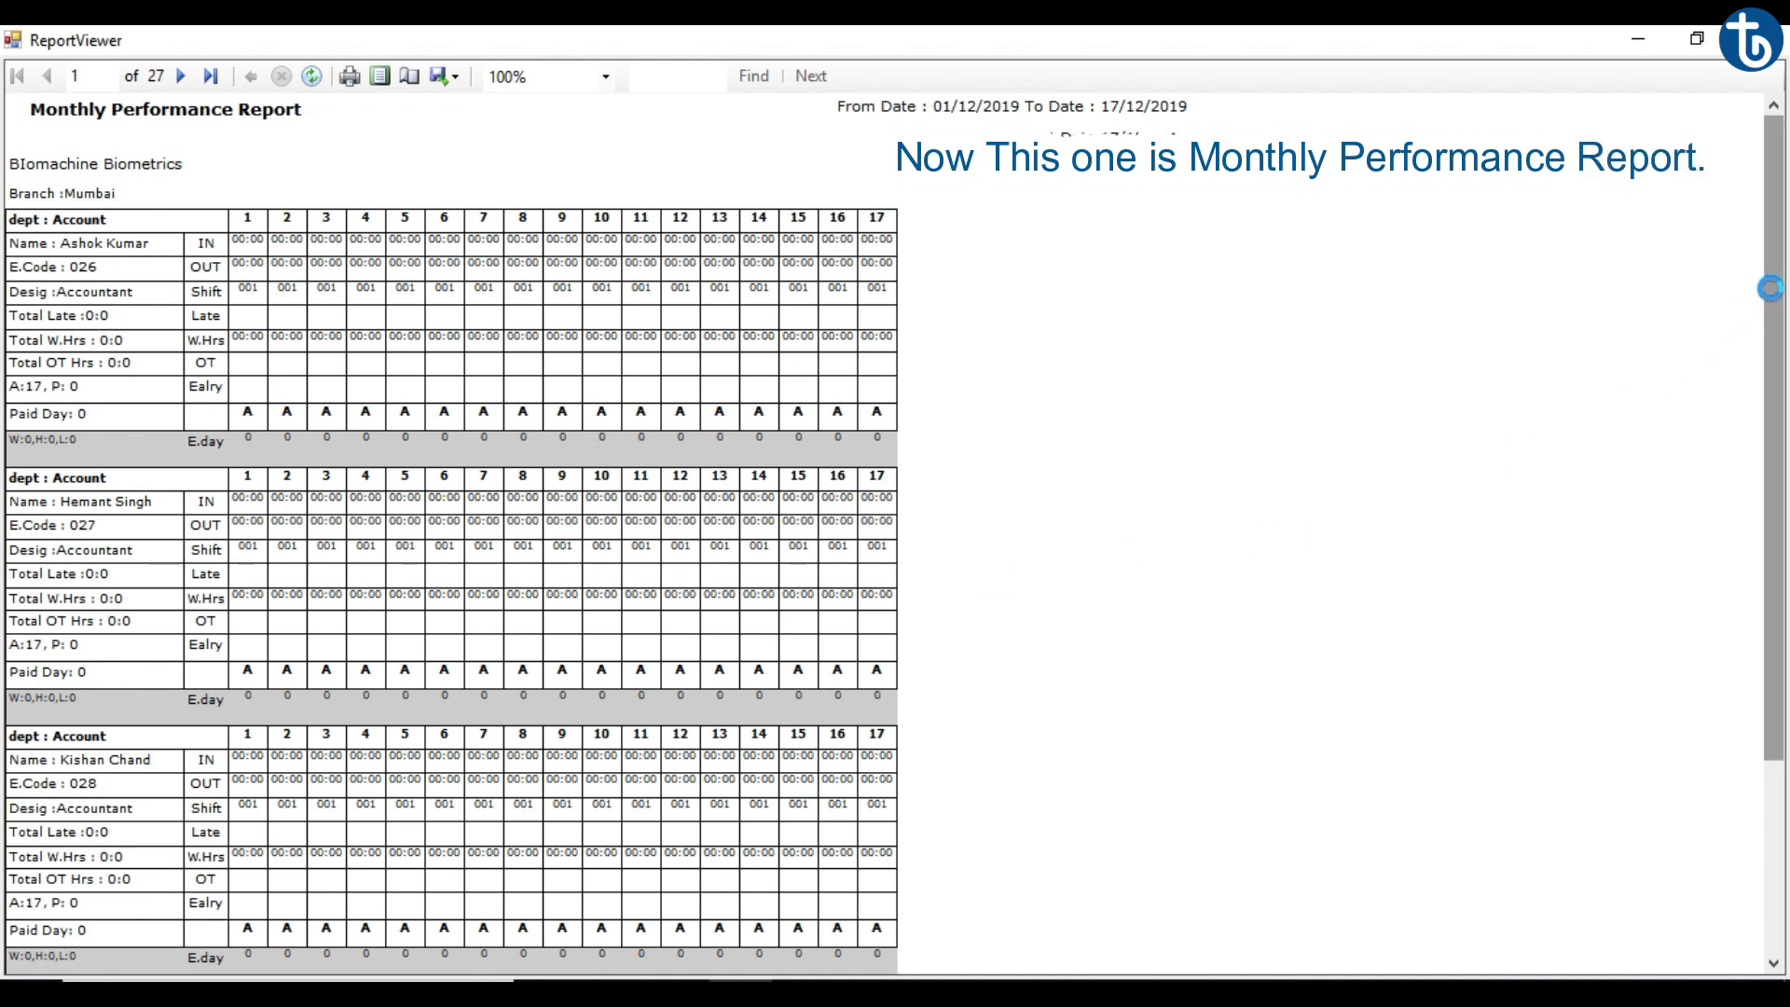
scroll(1770, 379, "down", 3)
left_click_drag(1777, 410, 1781, 334)
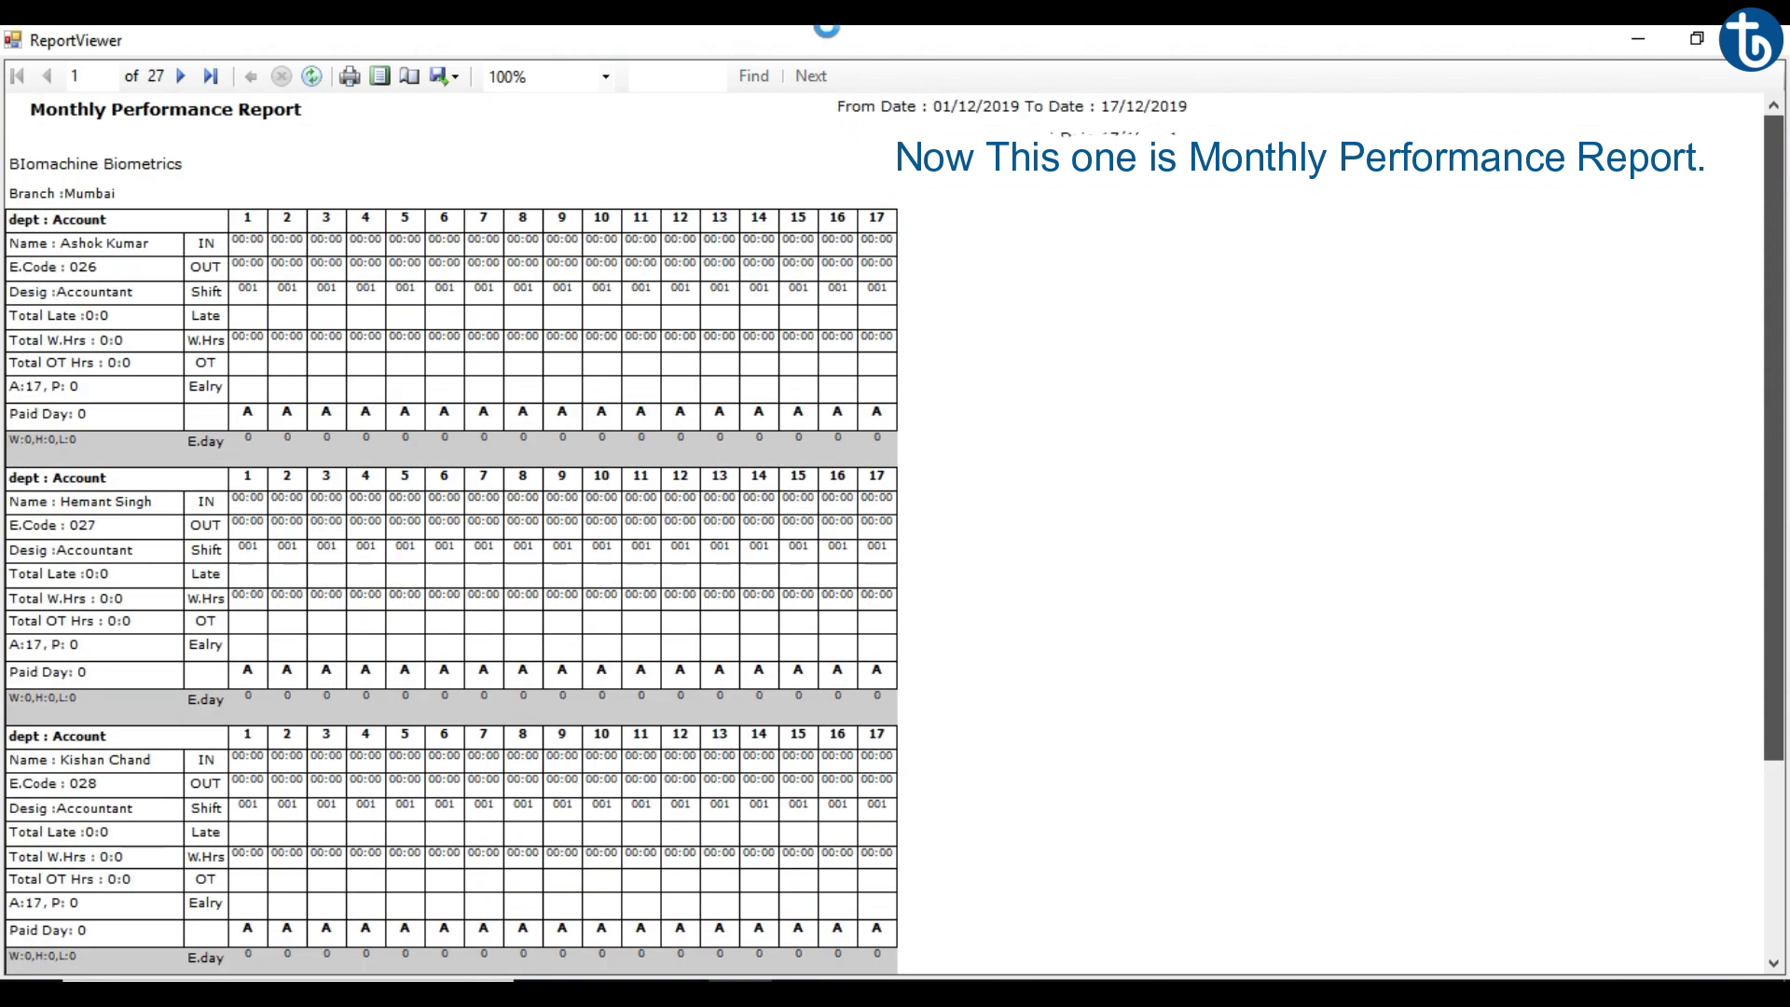
scroll(560, 56, "down", 2)
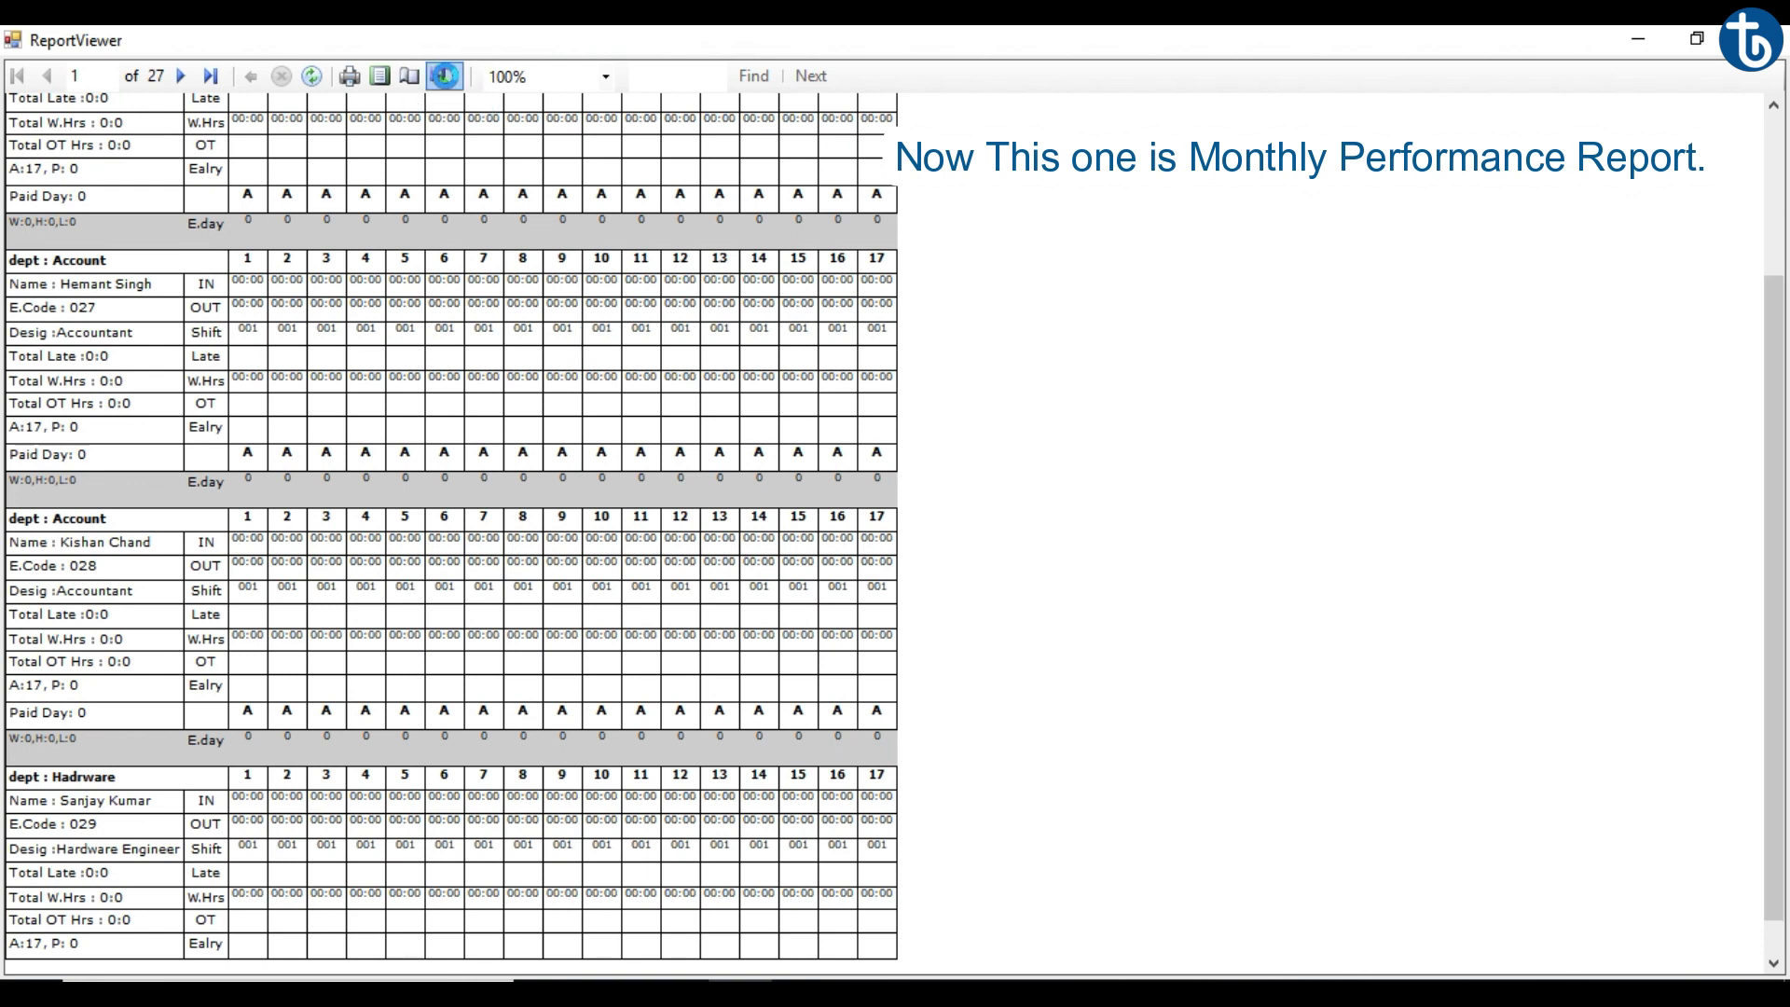
- Export the monthly report as MonthlyPerformanceReport.pdf to the Desktop
left_click(444, 76)
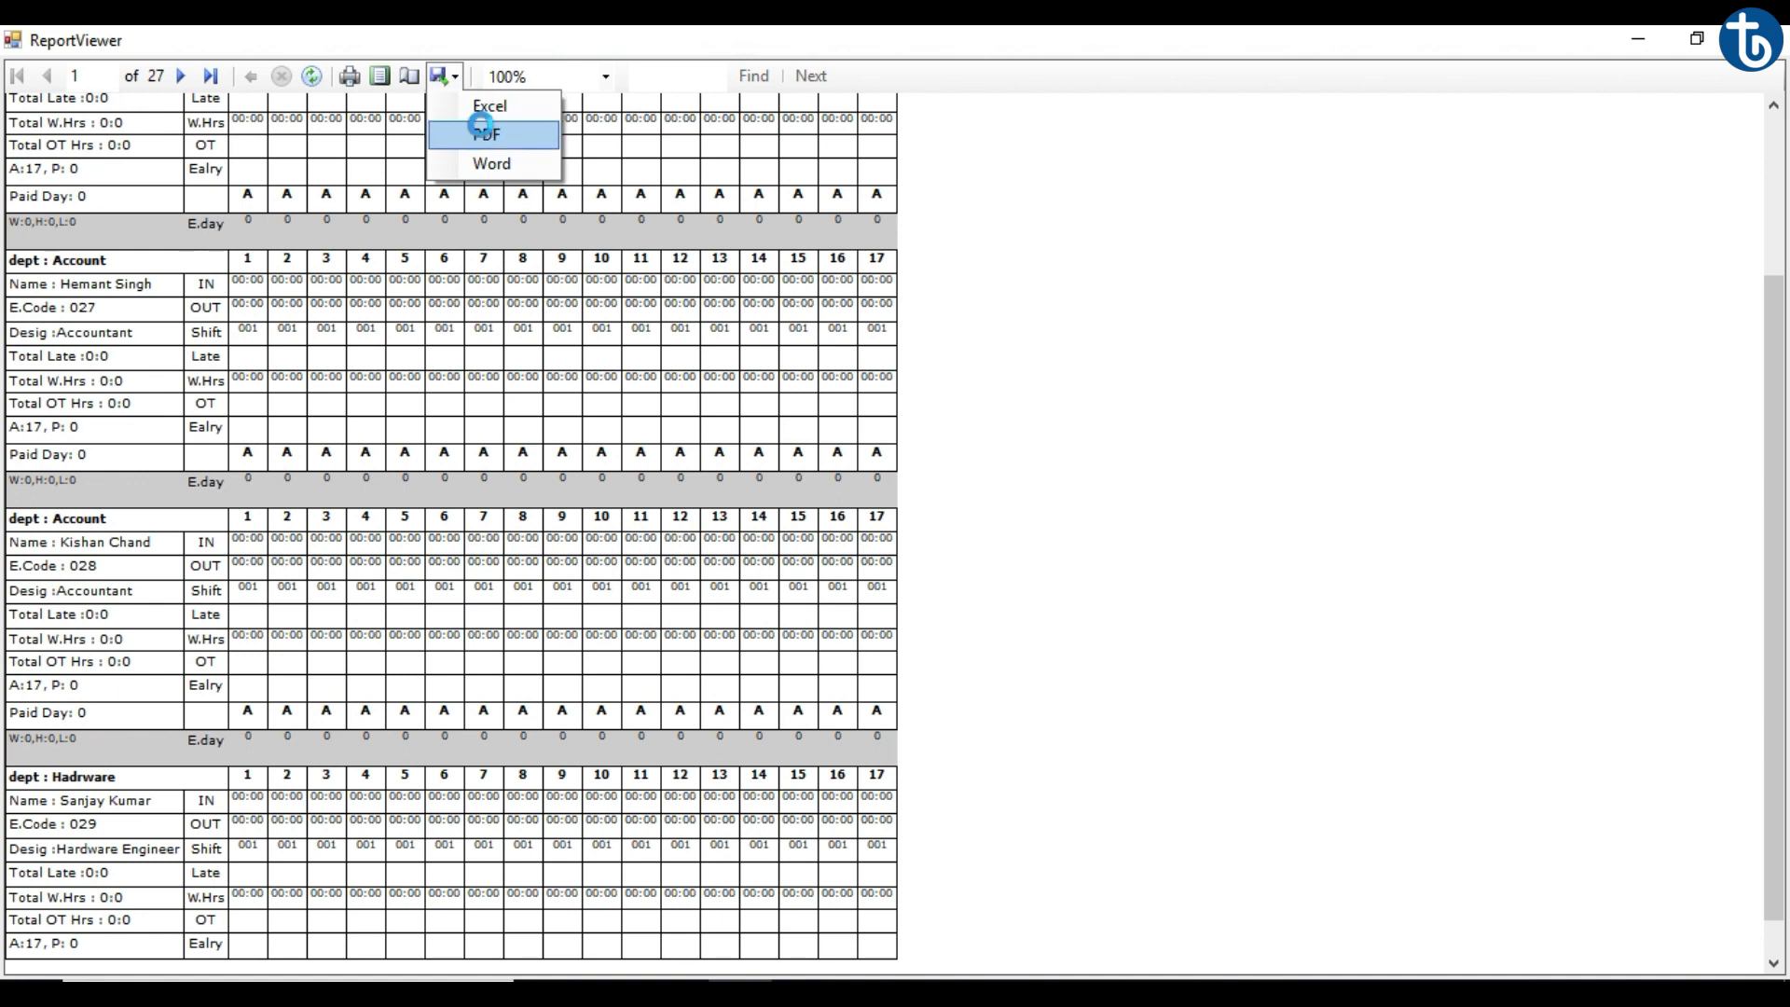
left_click(481, 136)
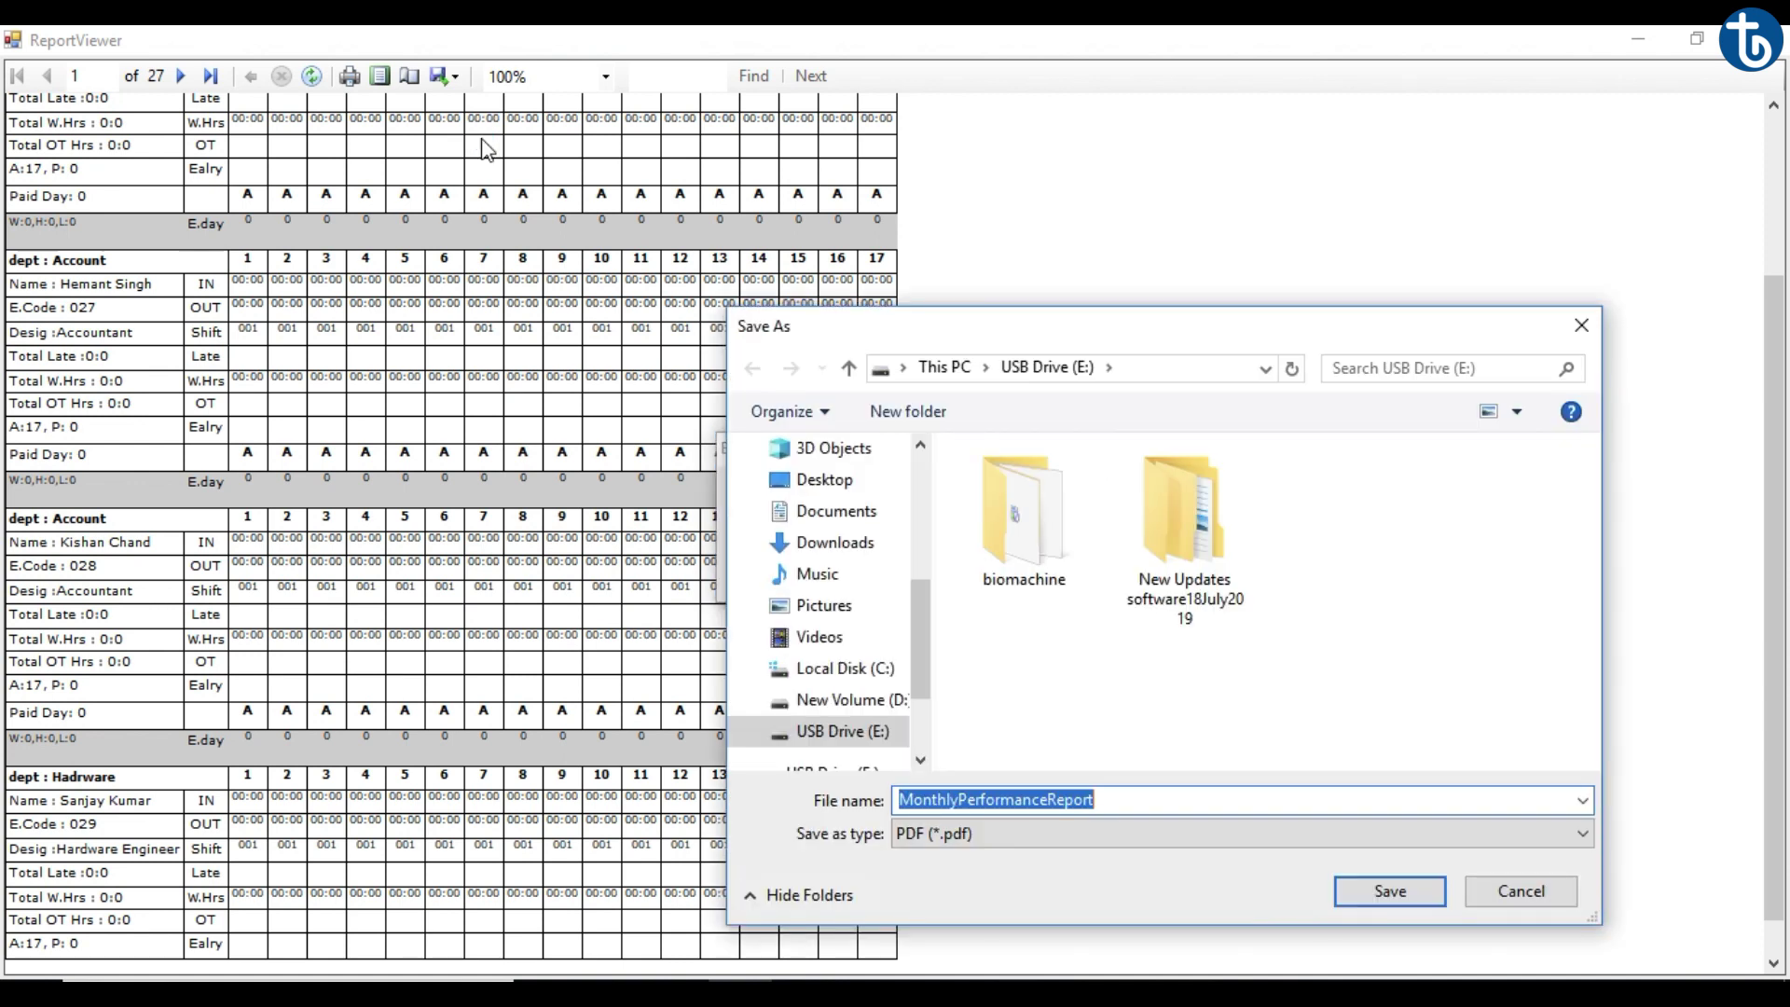
left_click(818, 478)
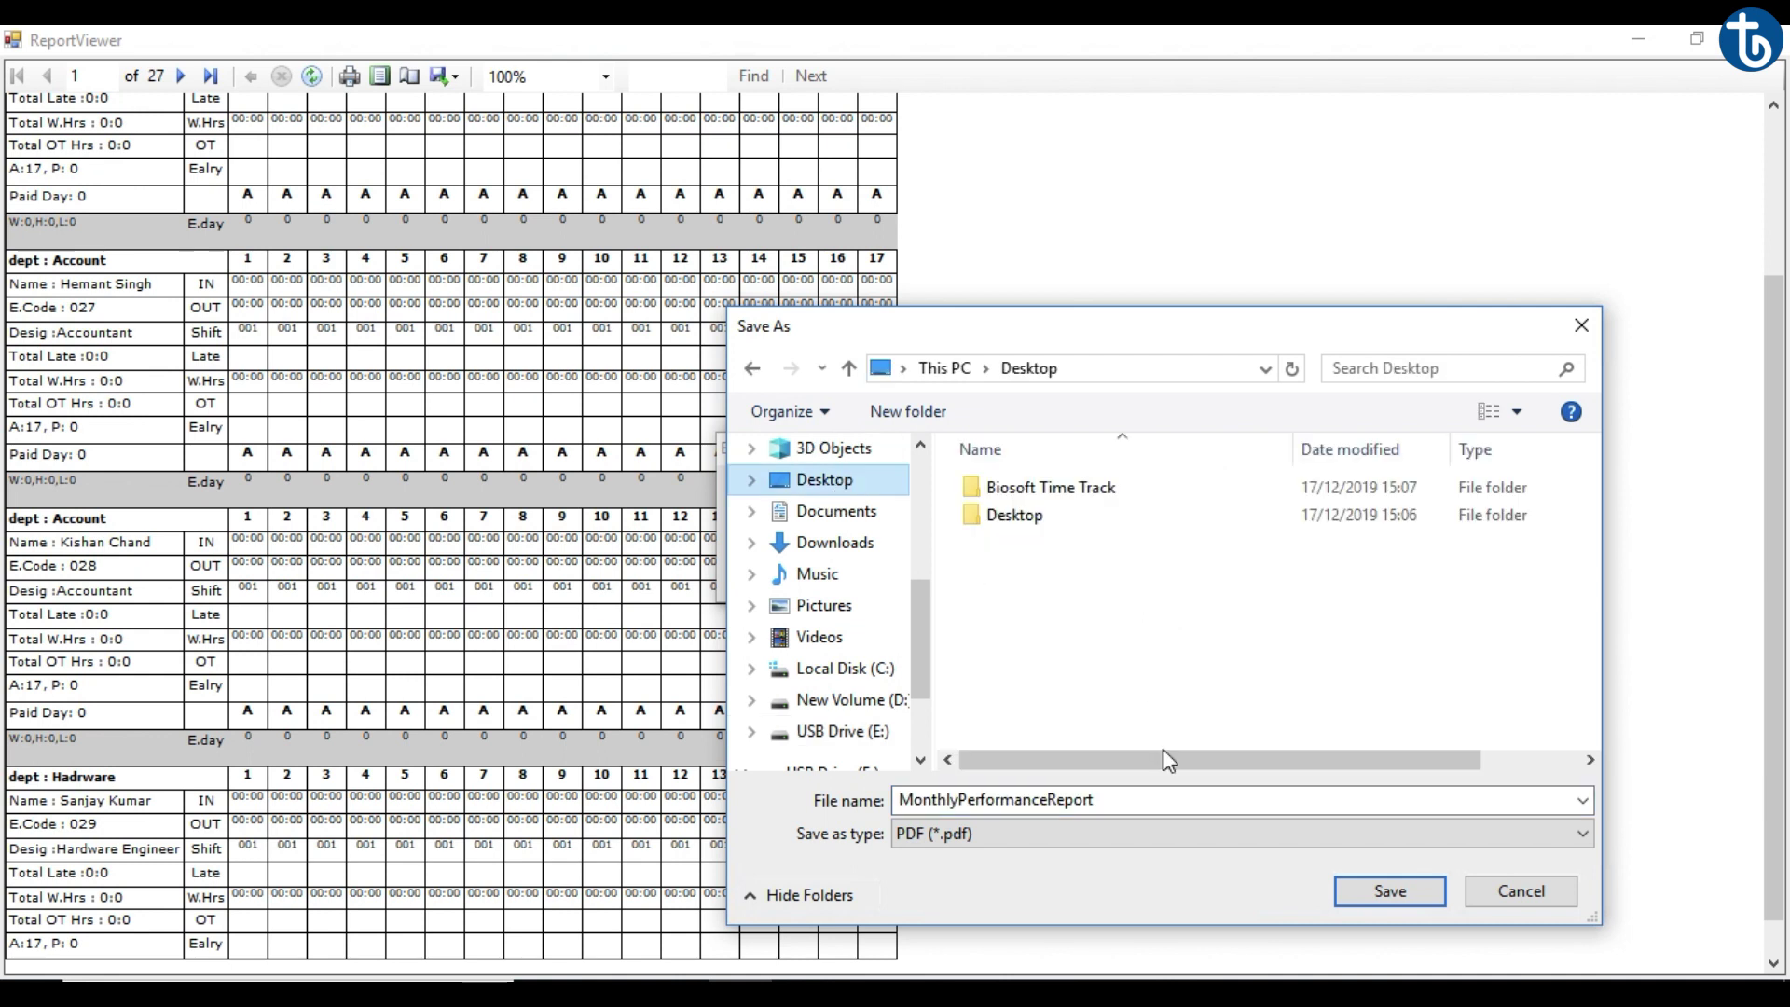
left_click(1378, 895)
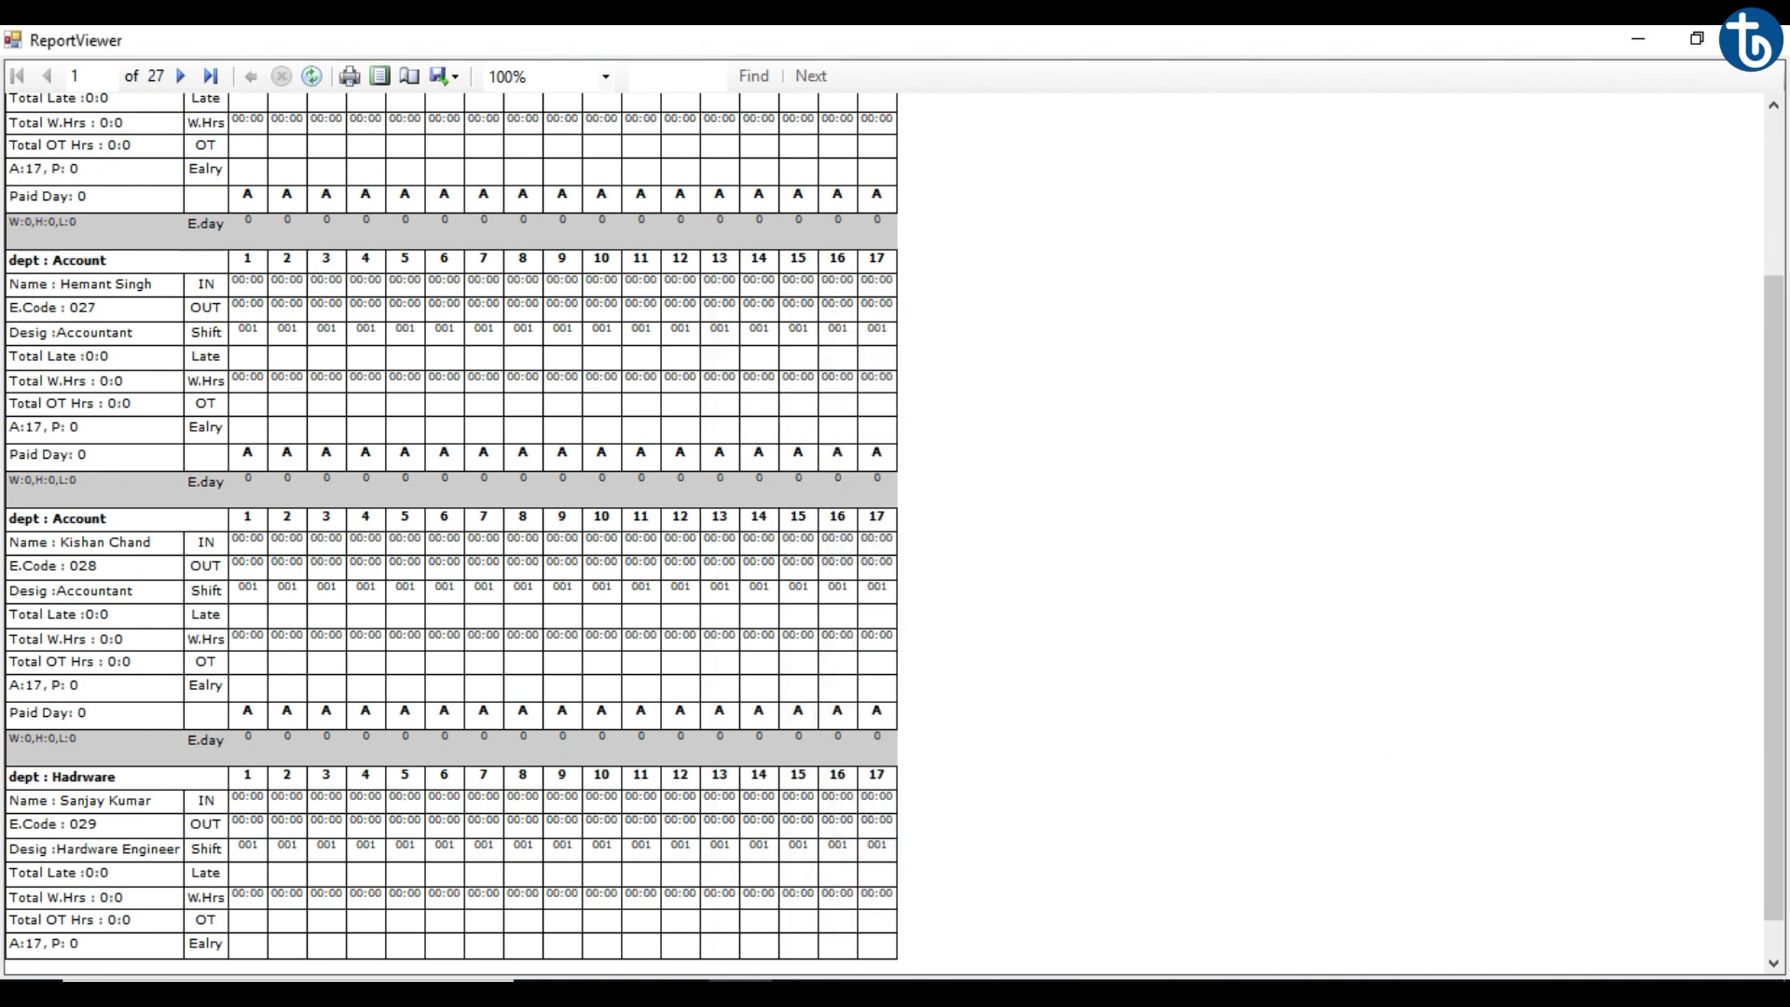
- Exit BiosoftTimeTracker and open the exported MonthlyPerformanceReport PDF from the desktop
left_click(1757, 38)
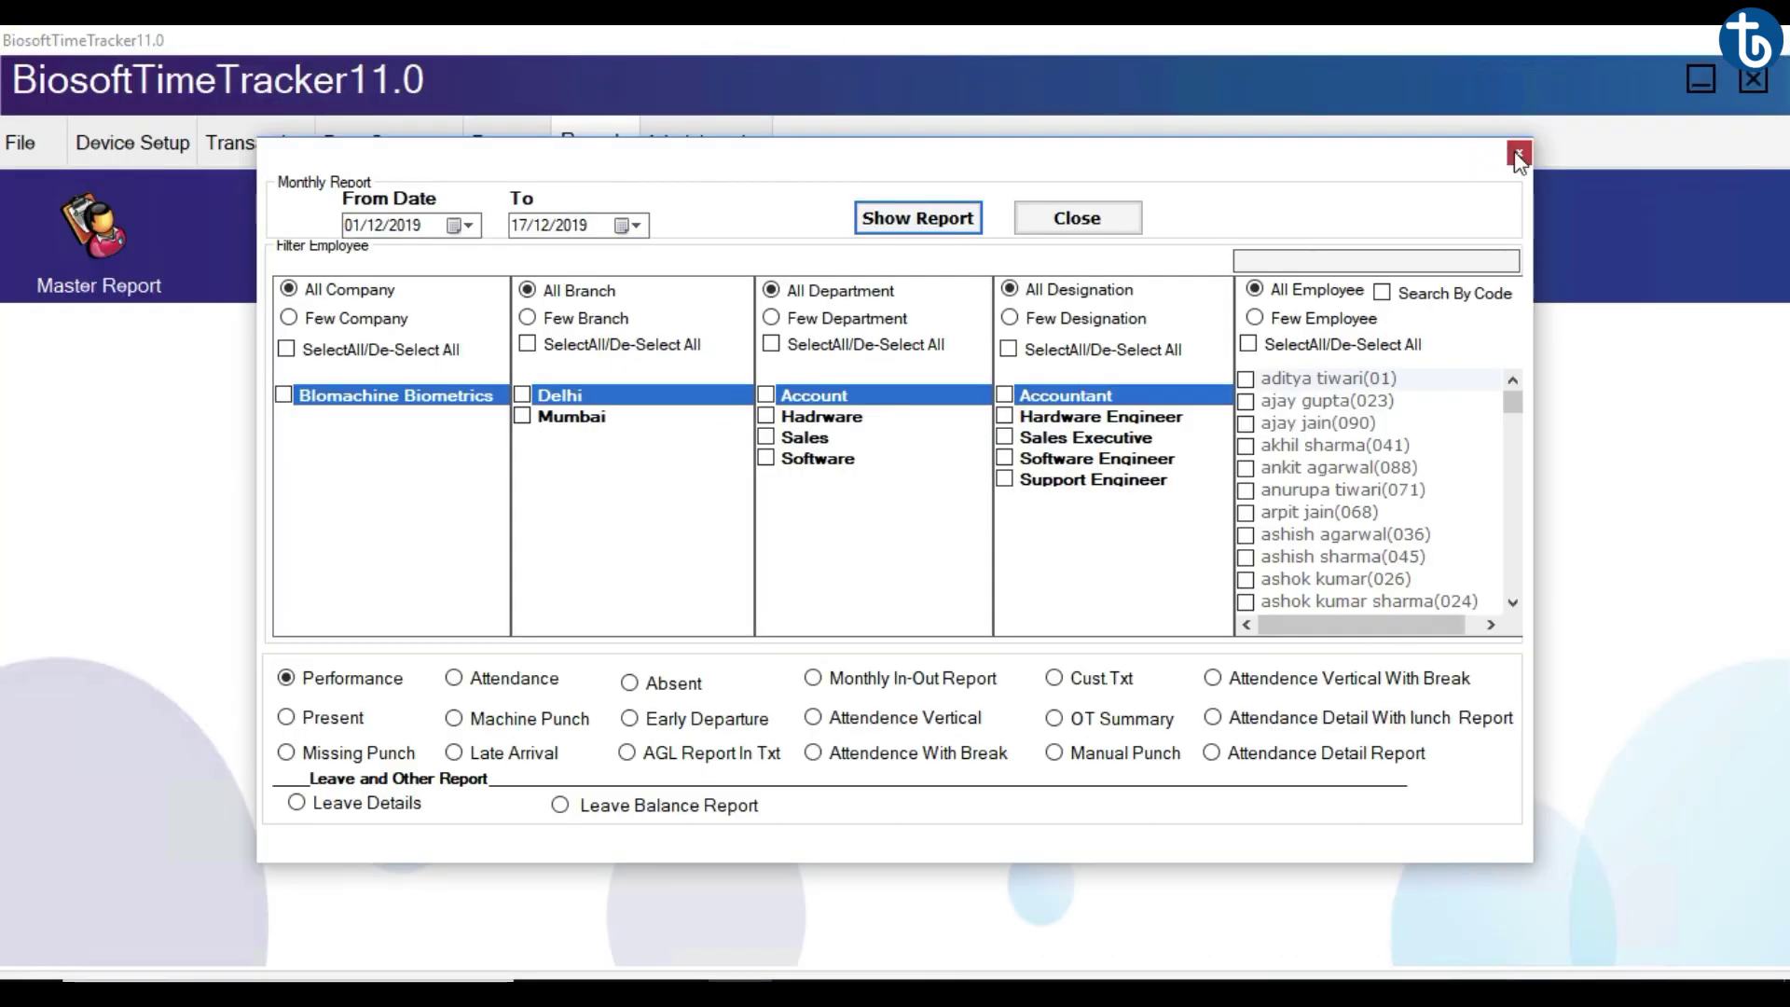
left_click(1517, 154)
left_click(1759, 87)
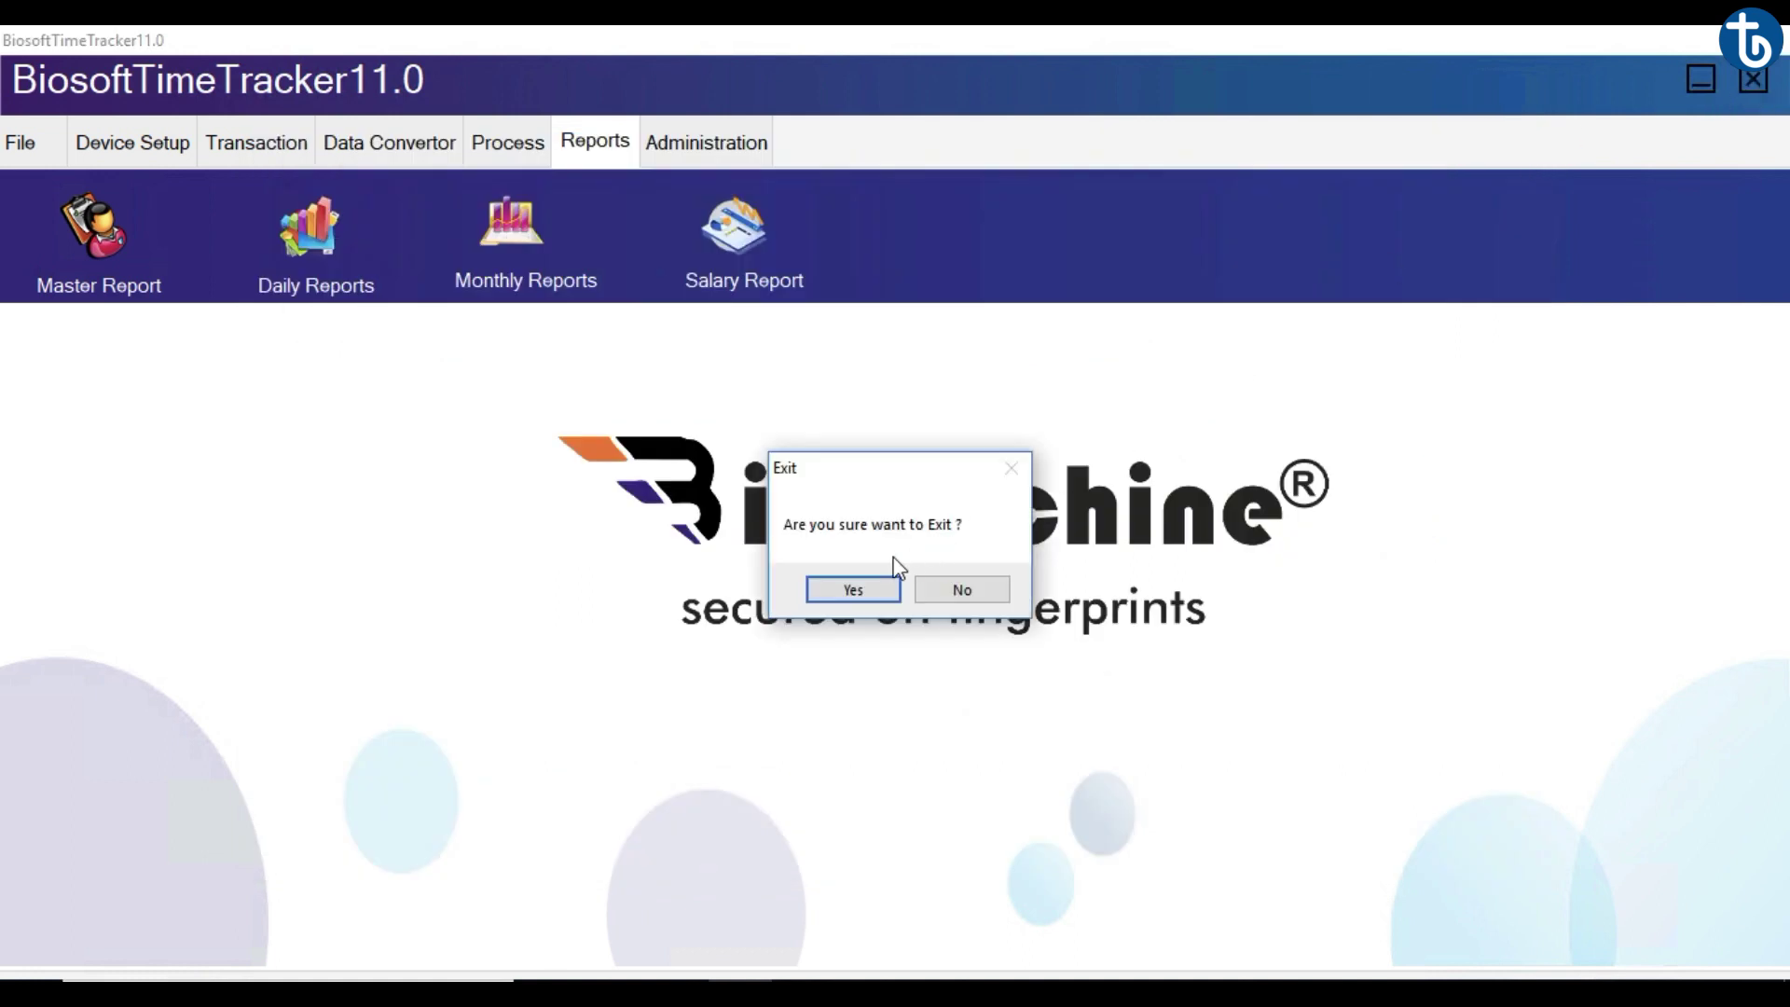
left_click(861, 589)
double_click(142, 746)
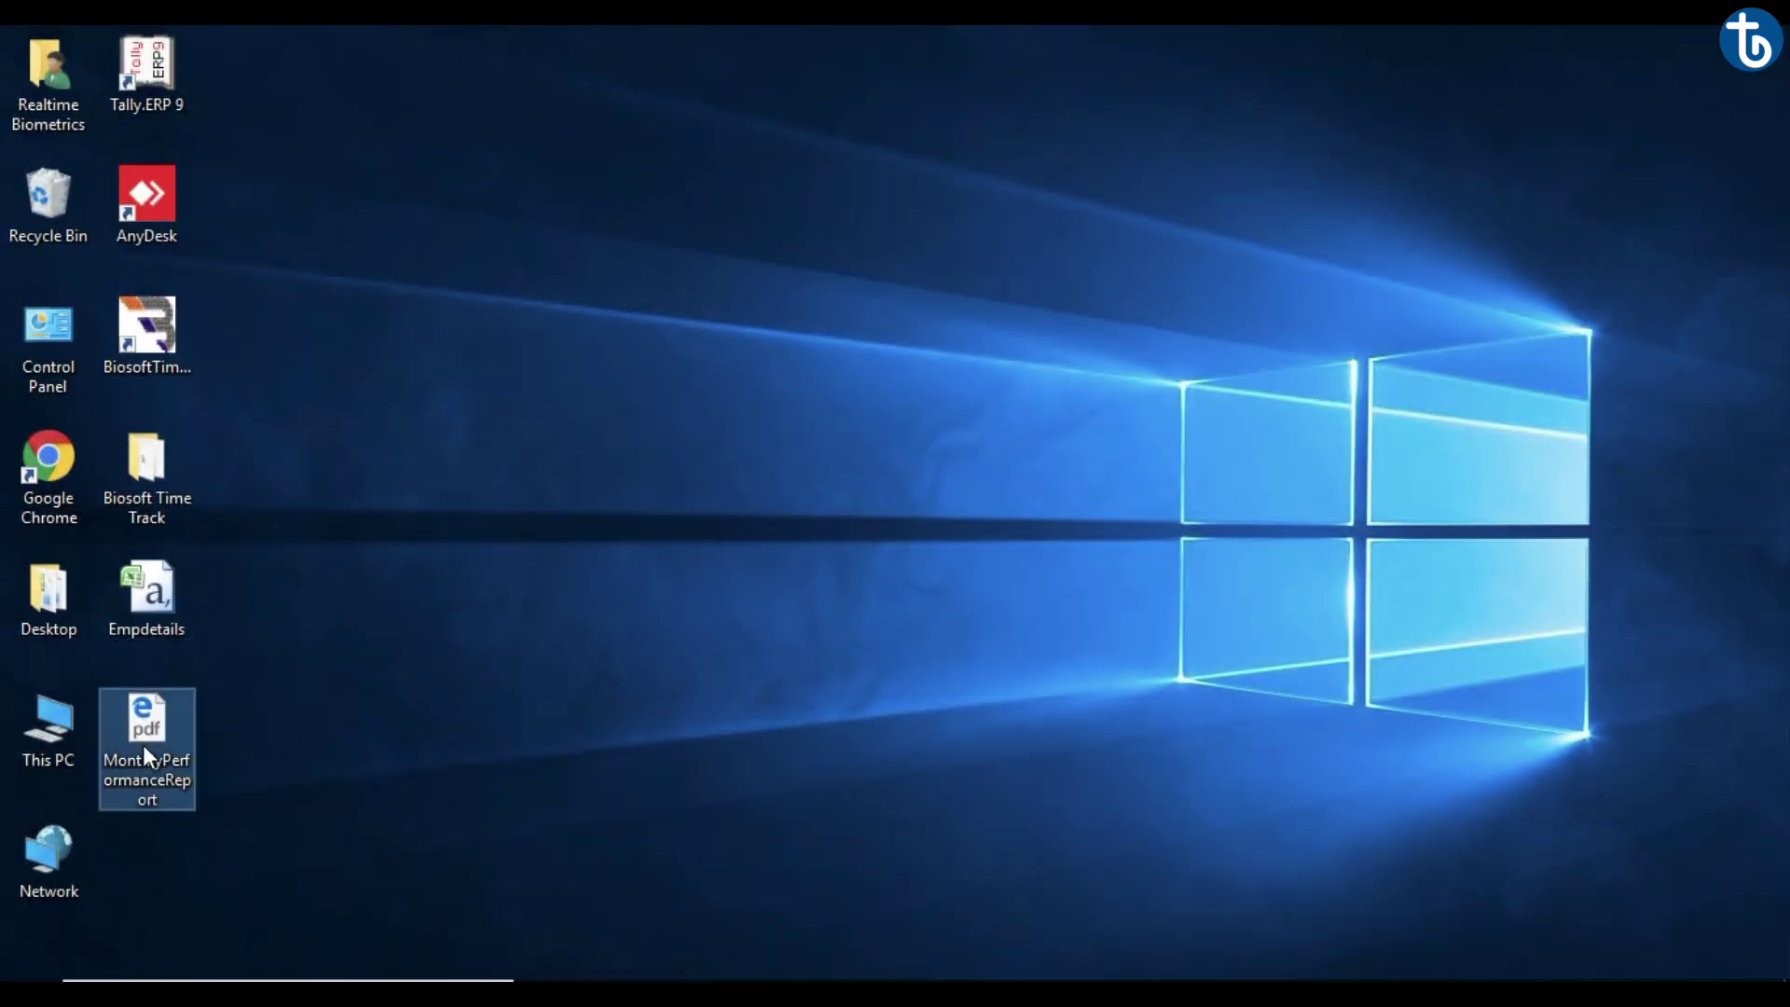